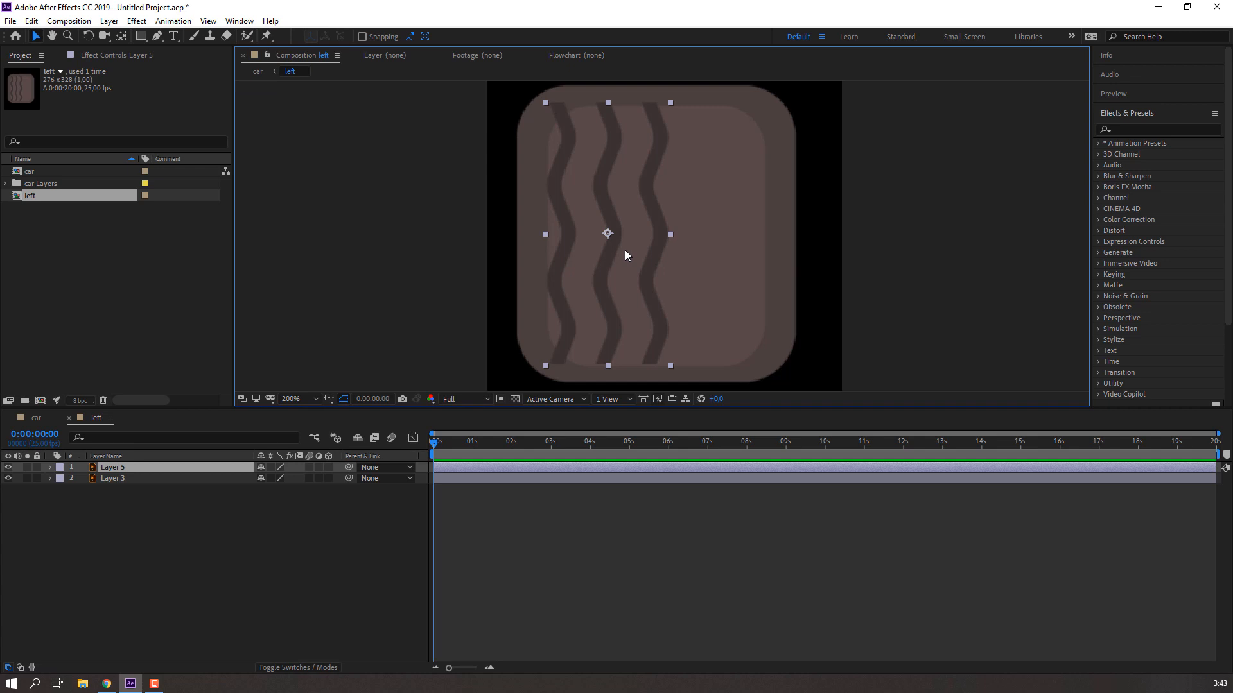
# Find the Wave Warp effect by searching for "wave" and apply it to the tread stripes on Layer 5
pyautogui.press(',')
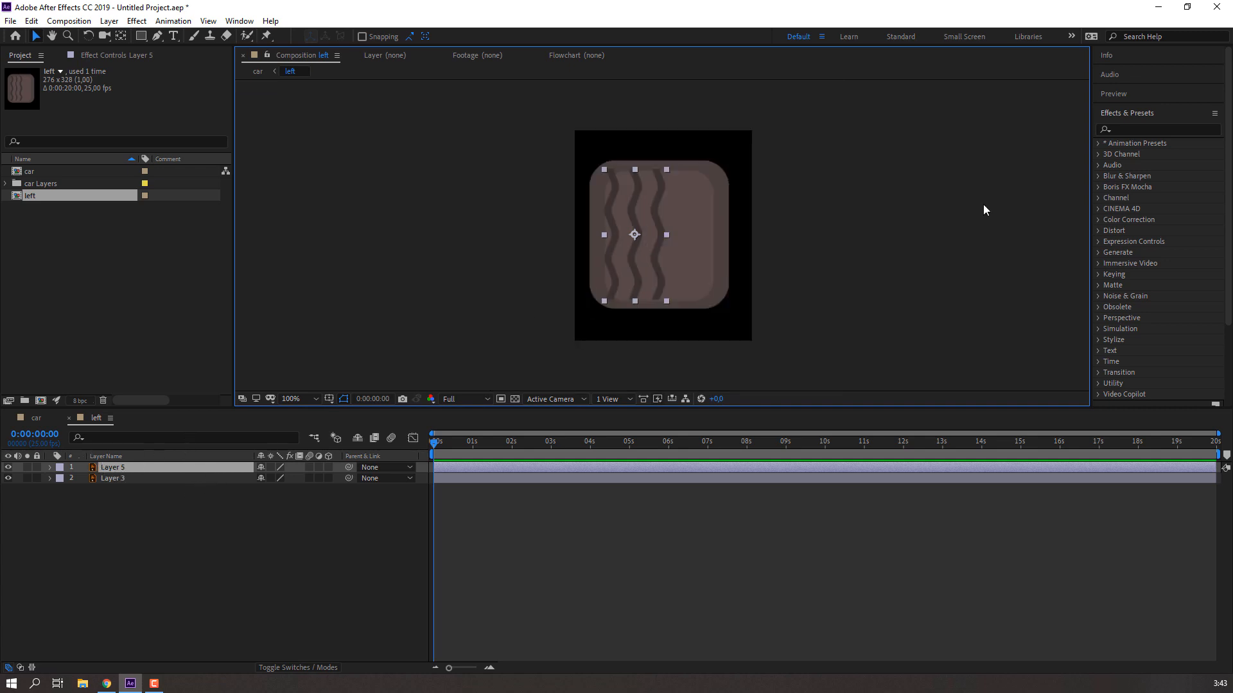
pyautogui.click(1152, 129)
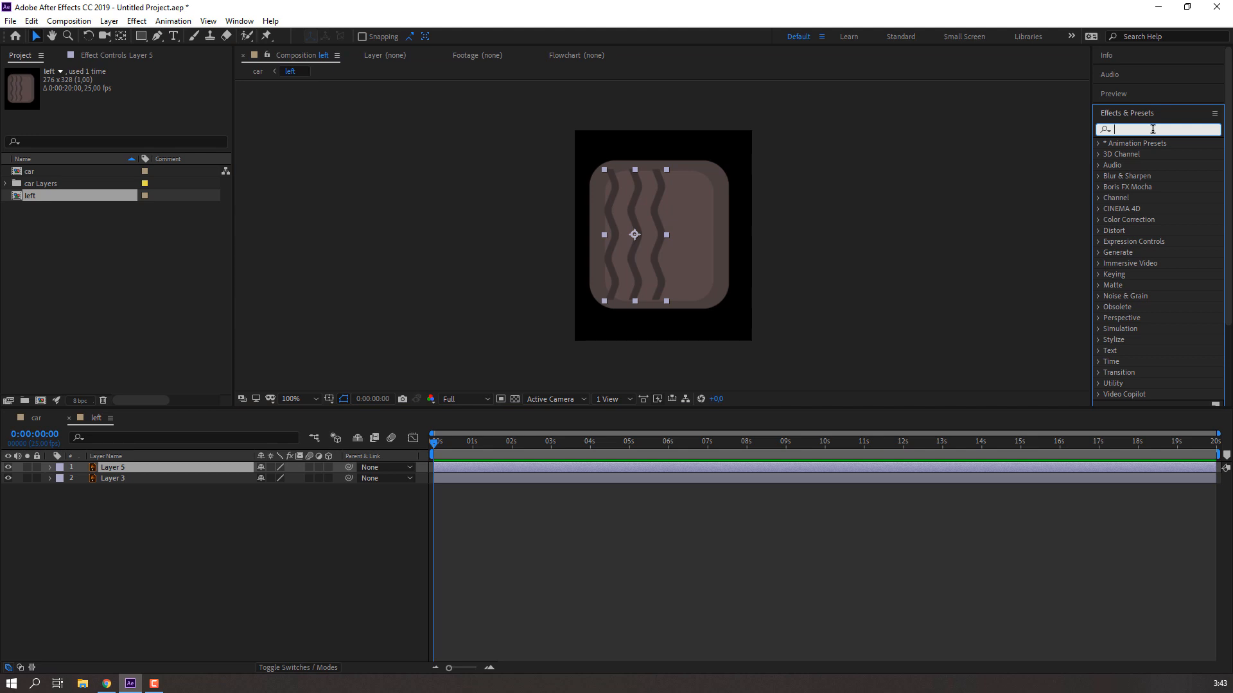
pyautogui.write('üa')
pyautogui.write('wave')
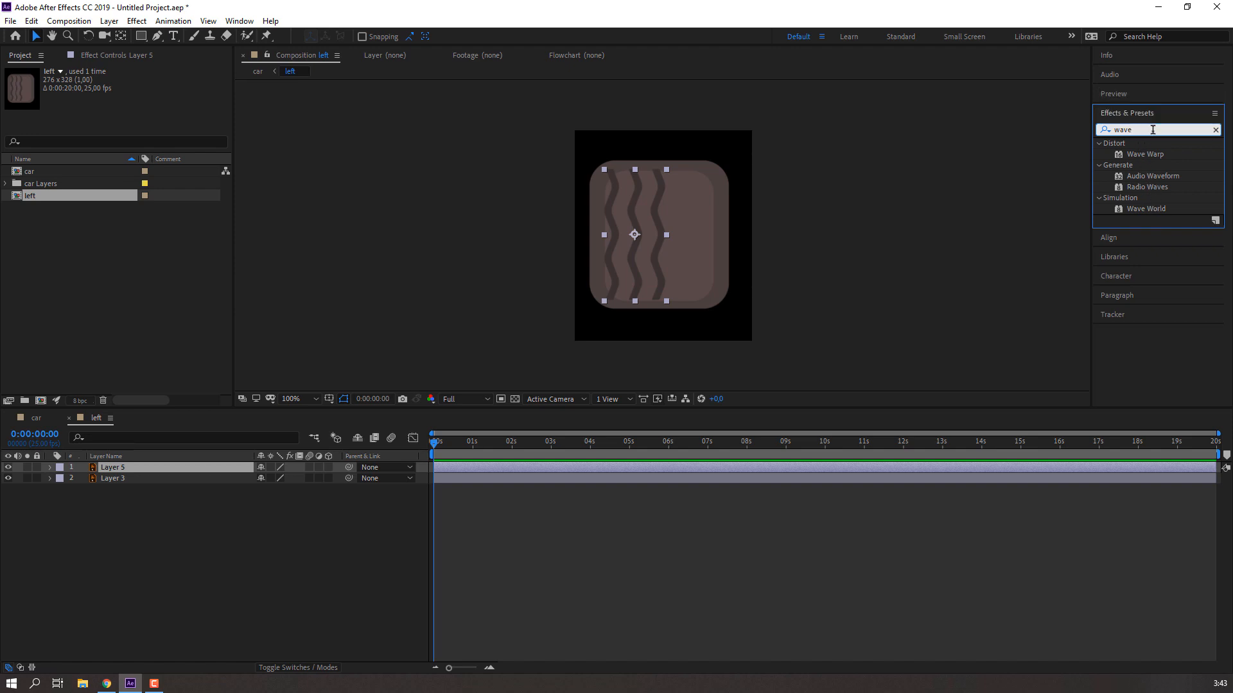
pyautogui.moveTo(1149, 159); pyautogui.dragTo(143, 470)
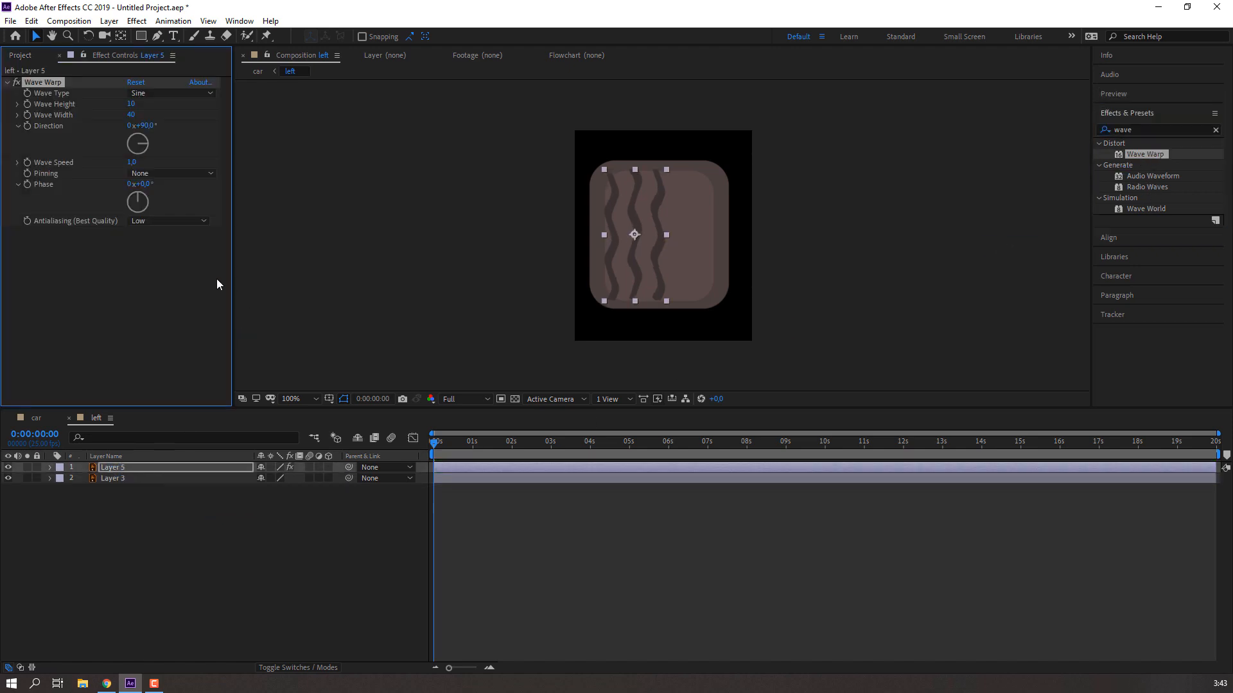
# Play back the left composition from the start to check the warped tread motion
pyautogui.moveTo(434, 446)
pyautogui.mouseDown()
pyautogui.moveTo(582, 440)
pyautogui.moveTo(431, 443)
pyautogui.mouseUp()
pyautogui.click(586, 533)
pyautogui.press('space')
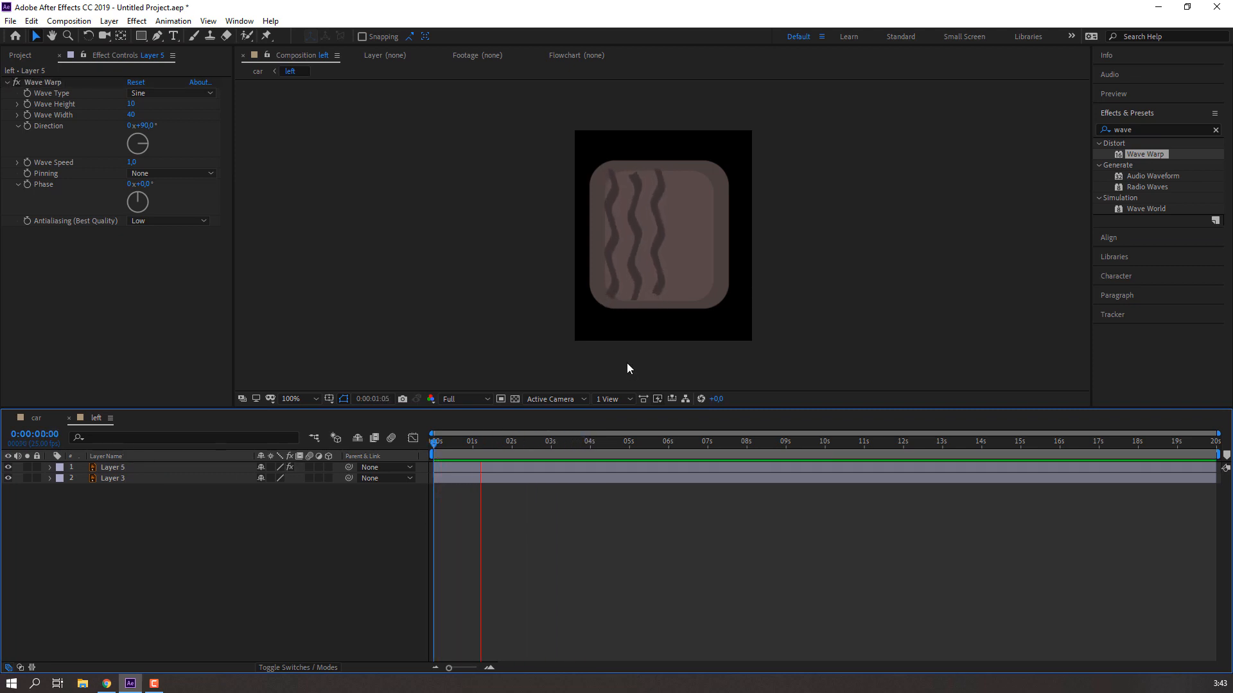
pyautogui.press('space')
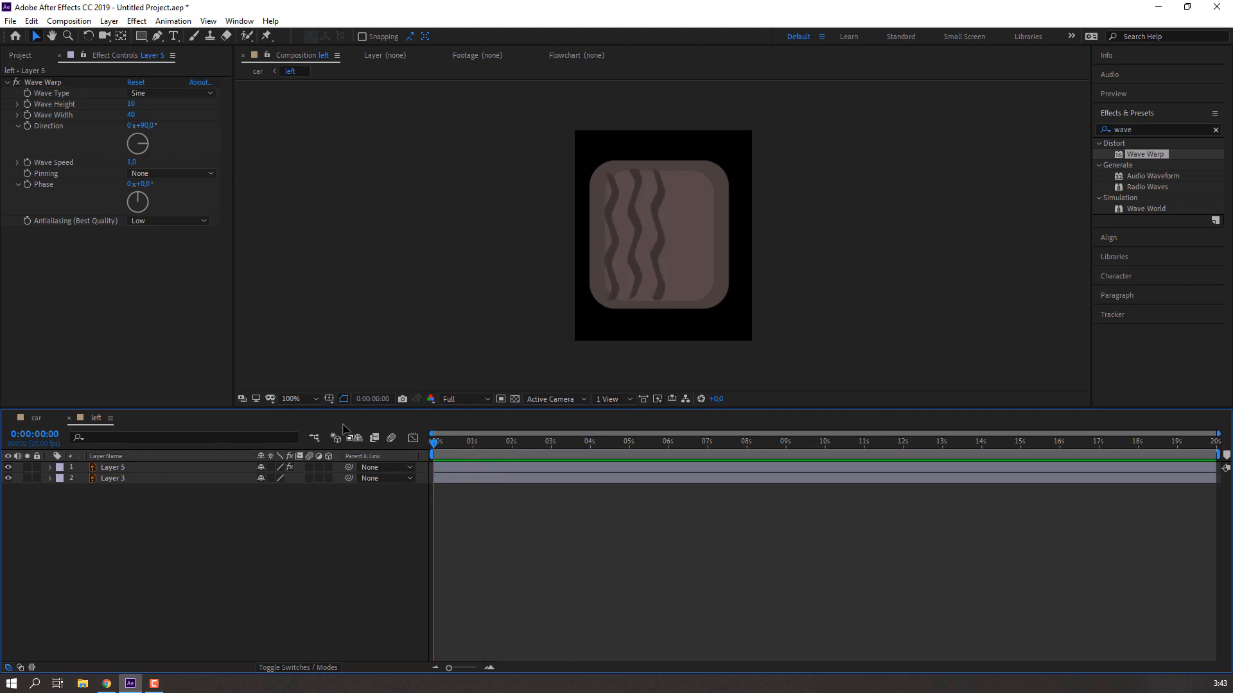
# Duplicate the tread stripe layer and place the copy over the right half of the tire
pyautogui.click(126, 466)
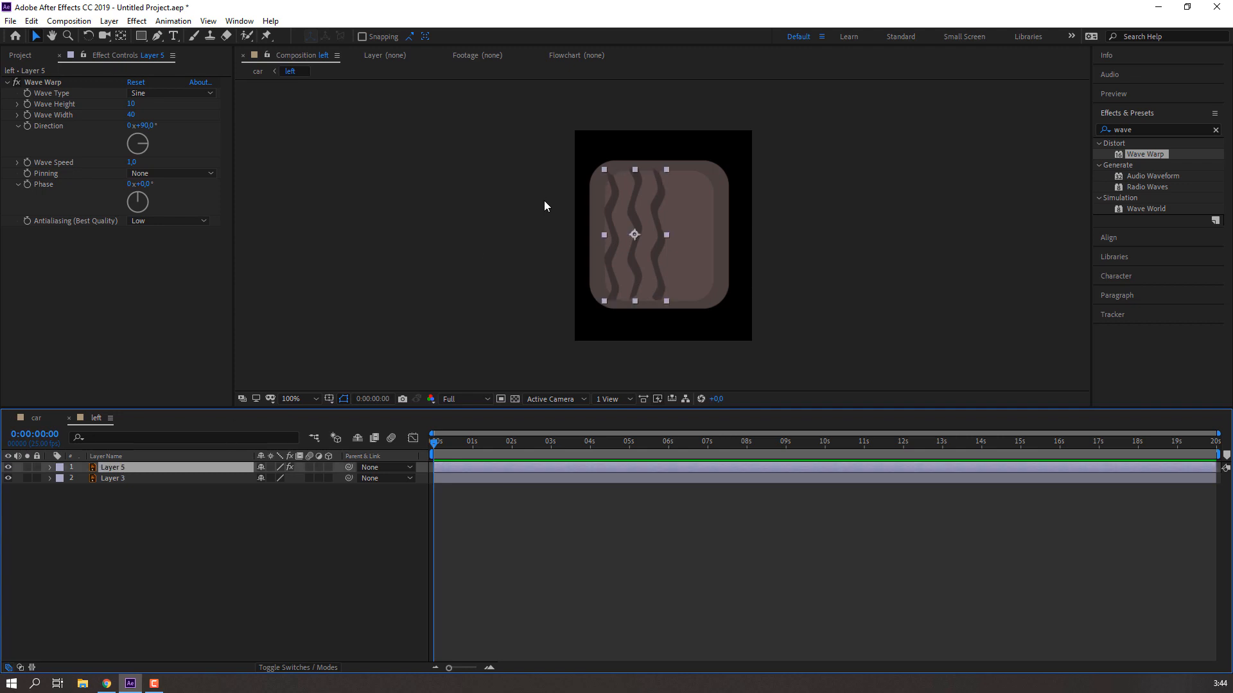
pyautogui.press('.')
pyautogui.hotkey('ctrl', 'd')
pyautogui.moveTo(609, 235); pyautogui.dragTo(738, 230)
pyautogui.press(',')
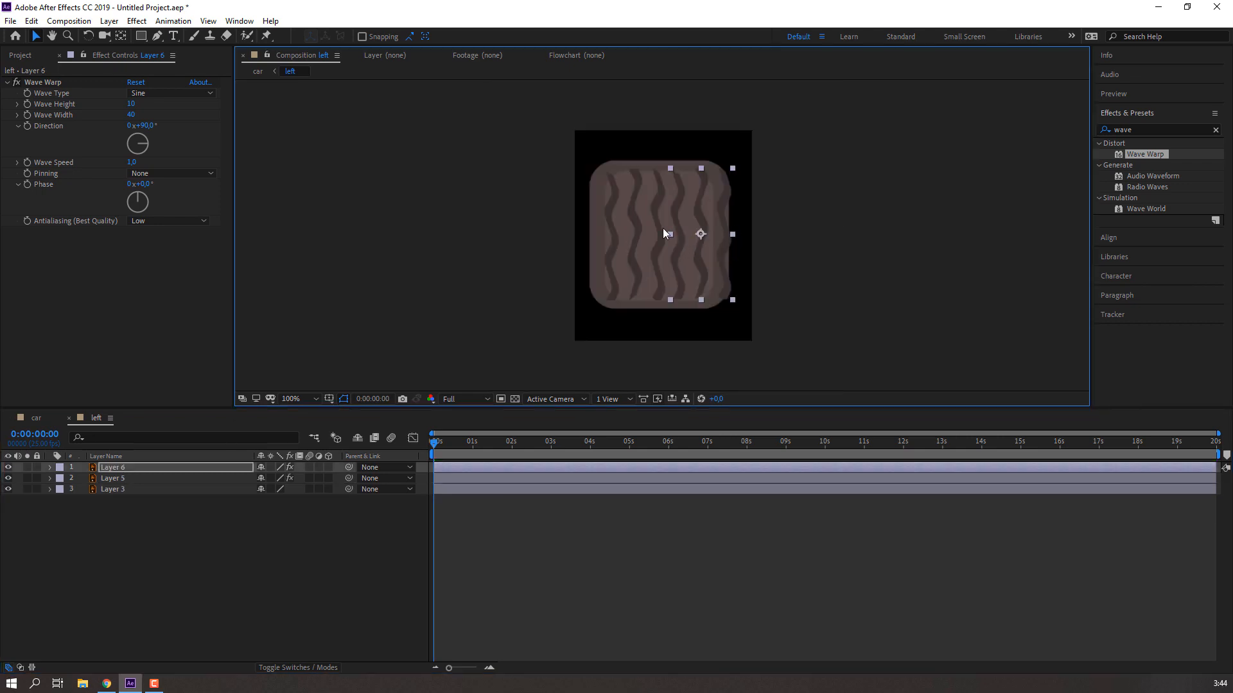
# Add an inverted rectangular mask to Layer 6 to hide the stripes overlapping the tire's right edge
pyautogui.click(140, 37)
pyautogui.moveTo(810, 131); pyautogui.dragTo(711, 337)
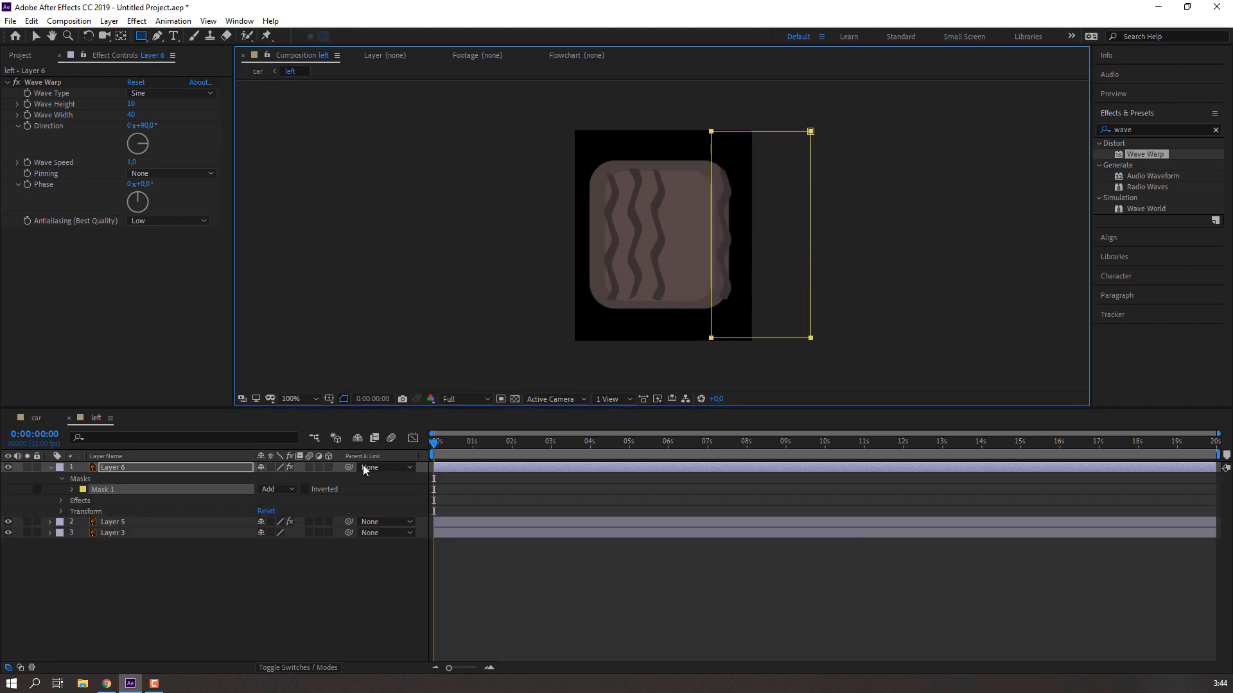
pyautogui.click(305, 489)
pyautogui.press('v')
pyautogui.click(50, 467)
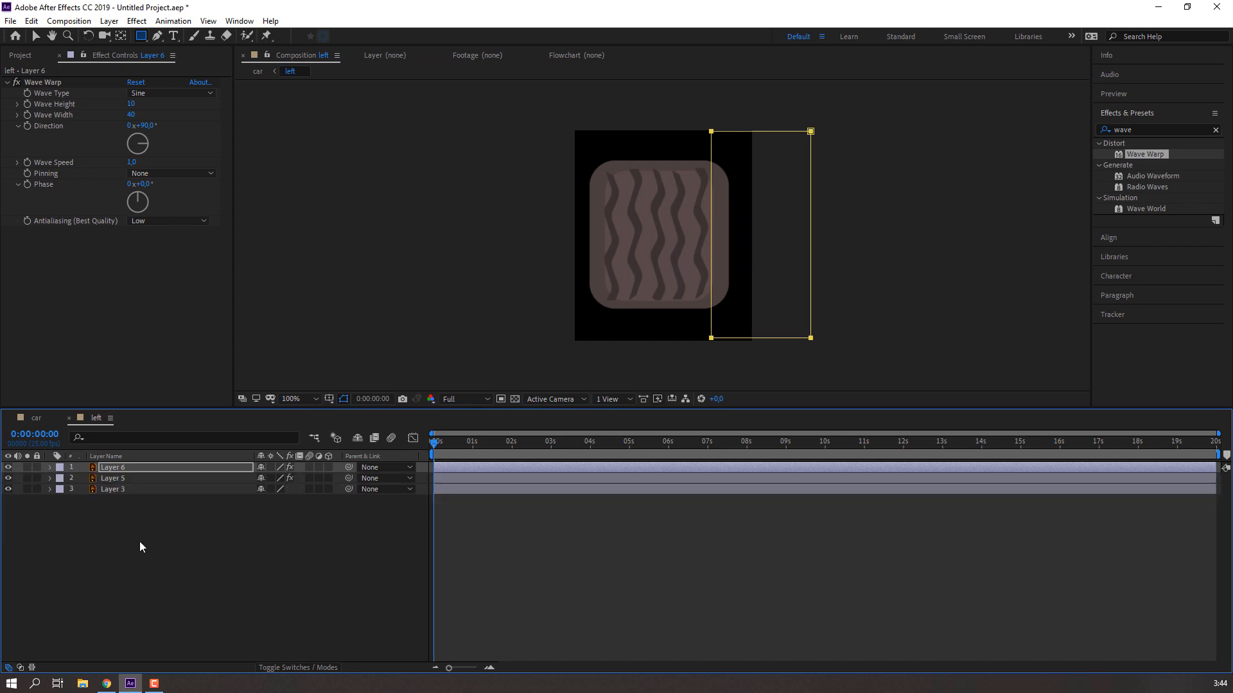
pyautogui.click(140, 541)
# Return to the car composition and scrub its timeline to check the wheel
pyautogui.click(37, 418)
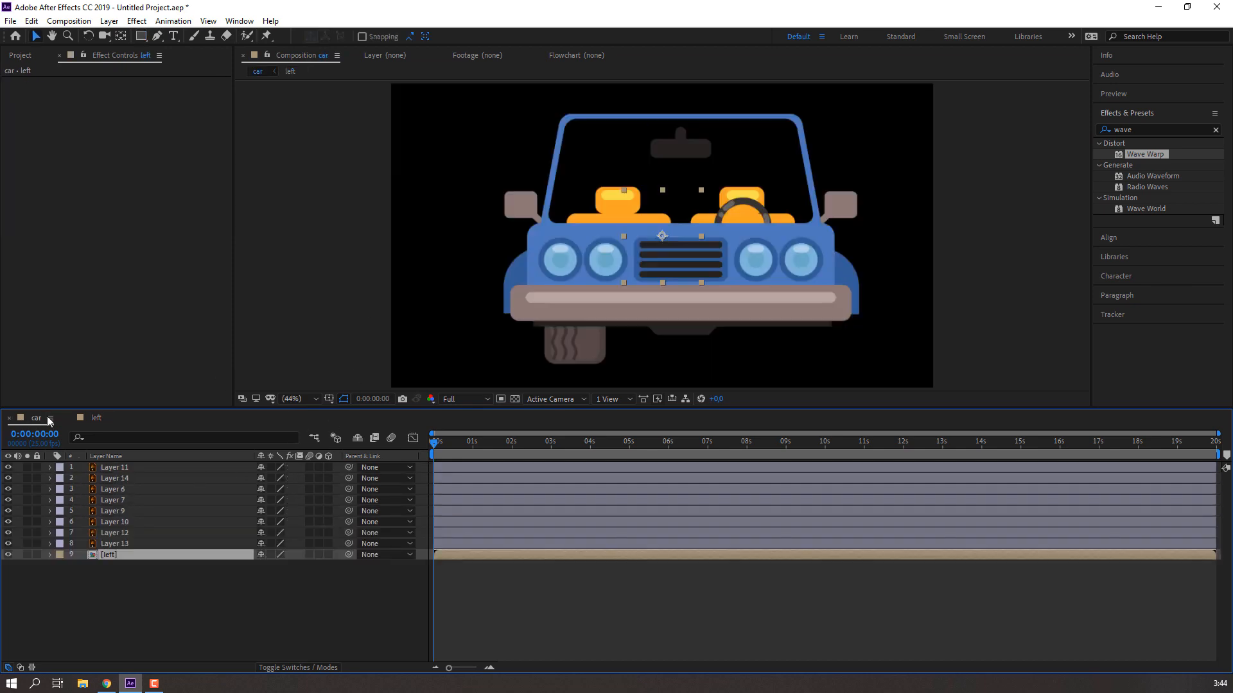
pyautogui.moveTo(589, 309)
pyautogui.mouseDown()
pyautogui.moveTo(573, 348)
pyautogui.moveTo(588, 321)
pyautogui.mouseUp()
pyautogui.moveTo(437, 445)
pyautogui.mouseDown()
pyautogui.moveTo(511, 444)
pyautogui.moveTo(432, 443)
pyautogui.mouseUp()
pyautogui.click(626, 307)
pyautogui.keyDown('shift'); pyautogui.click(689, 249); pyautogui.keyUp('shift')
pyautogui.scroll(1, 581, 352)
pyautogui.scroll(-2, 581, 352)
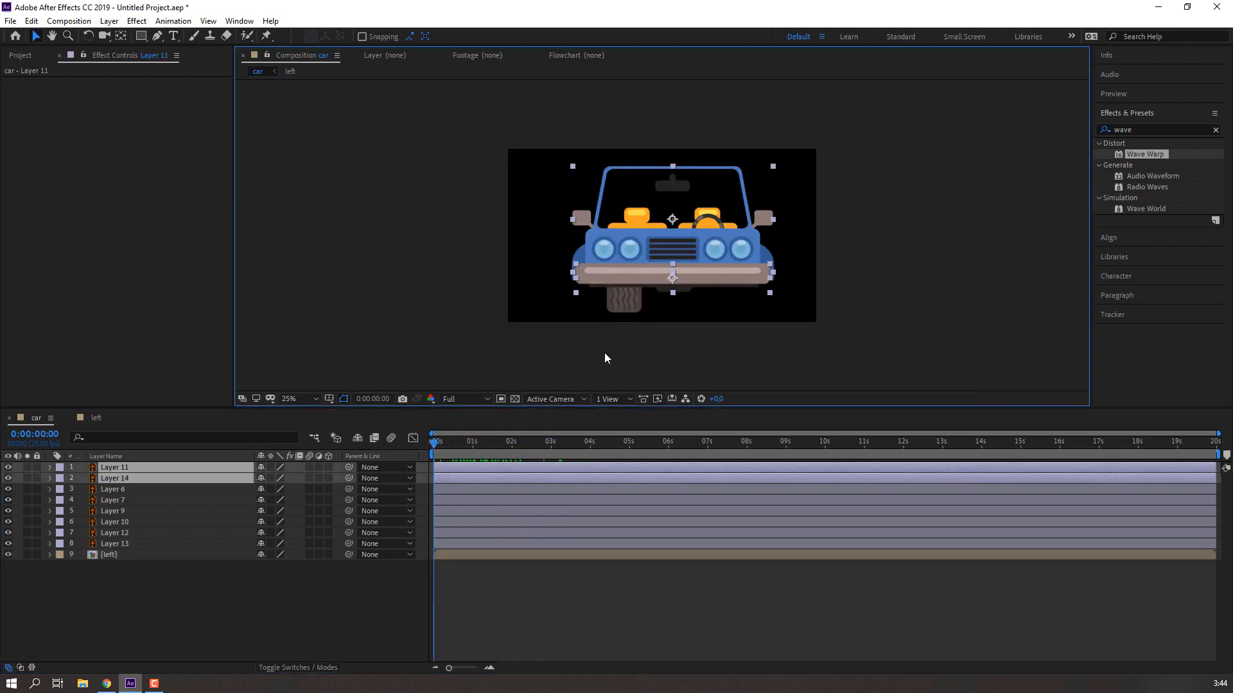
pyautogui.hotkey('ctrl', 'z')
pyautogui.press('q')
pyautogui.scroll(2, 598, 336)
pyautogui.moveTo(552, 267); pyautogui.dragTo(531, 216)
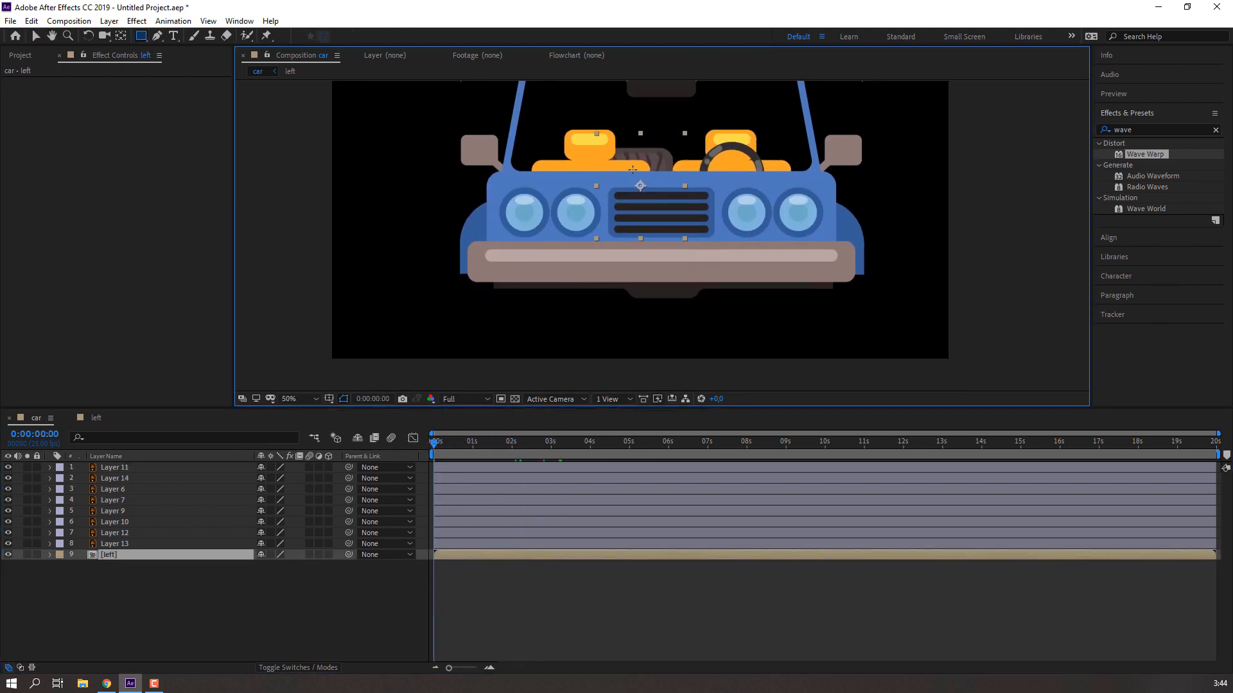
pyautogui.press('v')
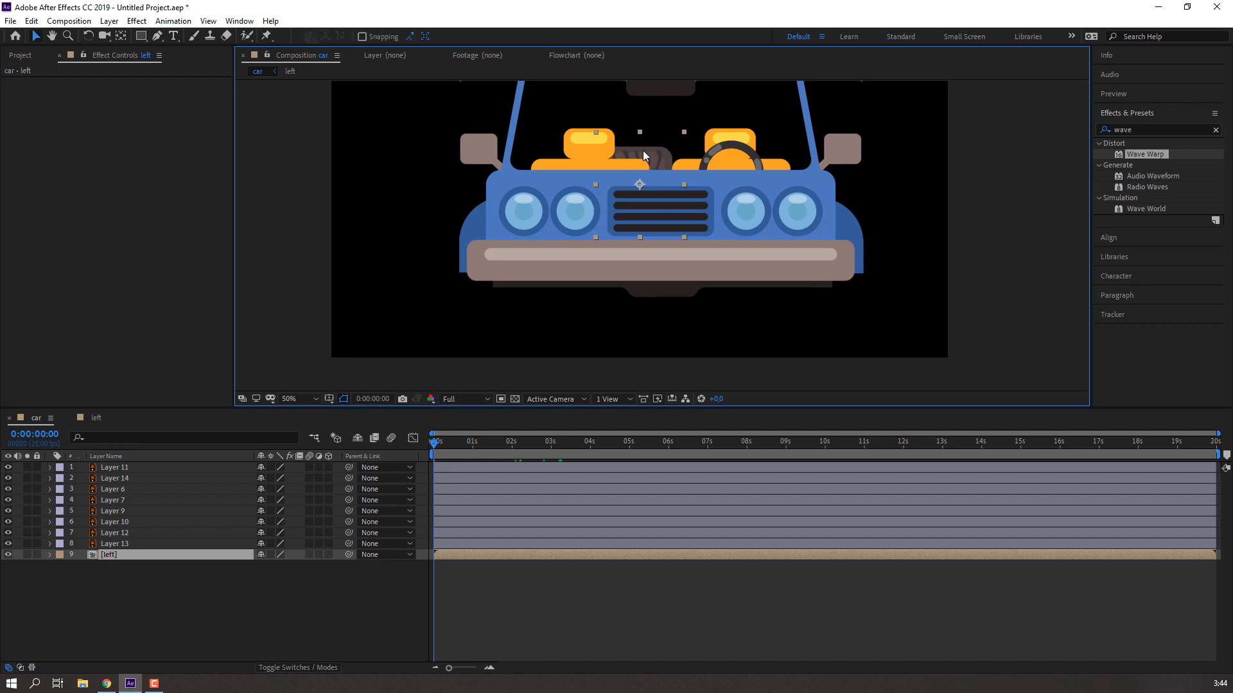
# Move the wheel composition layer beneath the left side of the car's bumper
pyautogui.moveTo(642, 150); pyautogui.dragTo(546, 272)
pyautogui.scroll(1, 501, 308)
pyautogui.moveTo(434, 378); pyautogui.dragTo(474, 258)
pyautogui.scroll(-1, 443, 293)
pyautogui.scroll(1, 480, 302)
# Duplicate the left wheel and shift the copy horizontally to sit beneath the right side of the bumper
pyautogui.hotkey('ctrl', 'd')
pyautogui.scroll(-1, 526, 255)
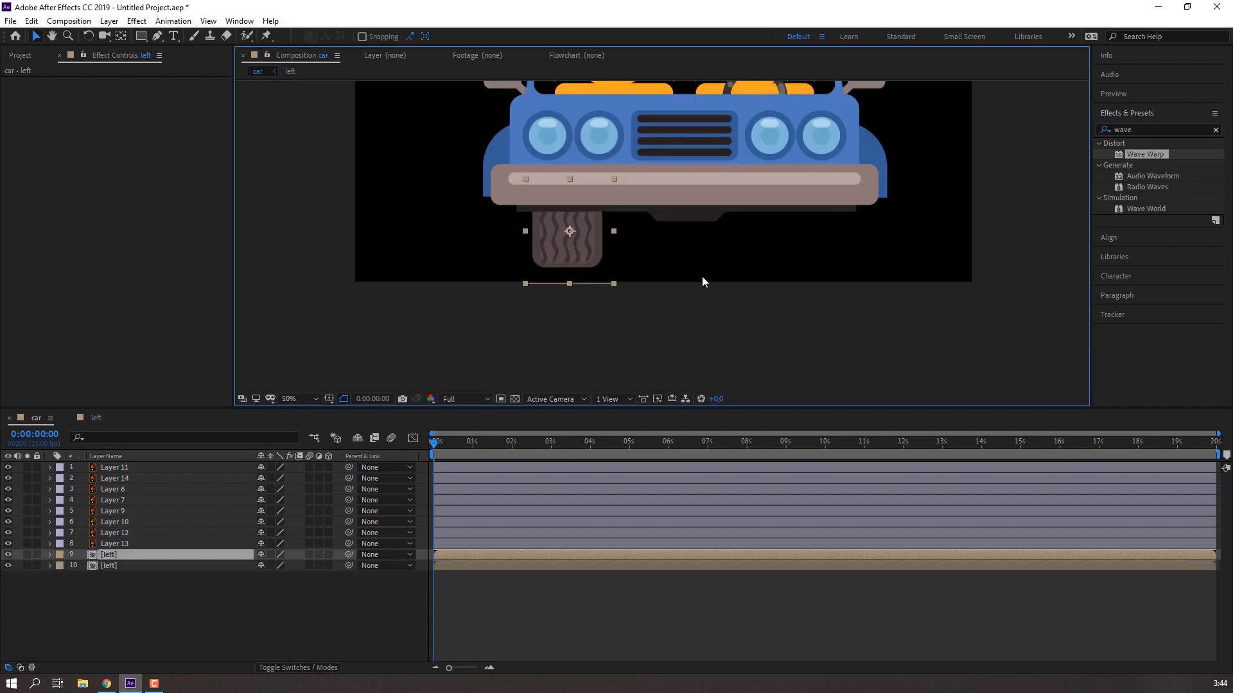
pyautogui.moveTo(702, 278); pyautogui.dragTo(525, 278)
pyautogui.hotkey('shift', 'Right')
pyautogui.hotkey('shift', 'Right')
pyautogui.hotkey('shift', 'Right')
pyautogui.hotkey('shift', 'Right')
pyautogui.hotkey('shift', 'Right')
pyautogui.hotkey('shift', 'Right')
pyautogui.hotkey('shift', 'Right')
pyautogui.hotkey('shift', 'Right')
pyautogui.hotkey('shift', 'Right')
pyautogui.hotkey('shift', 'Right')
pyautogui.hotkey('shift', 'Right')
pyautogui.hotkey('shift', 'Right')
pyautogui.hotkey('shift', 'Right')
pyautogui.hotkey('shift', 'Right')
pyautogui.hotkey('shift', 'Right')
pyautogui.hotkey('shift', 'Right')
pyautogui.hotkey('shift', 'Right')
pyautogui.hotkey('shift', 'Right')
pyautogui.hotkey('shift', 'Right')
pyautogui.hotkey('shift', 'Right')
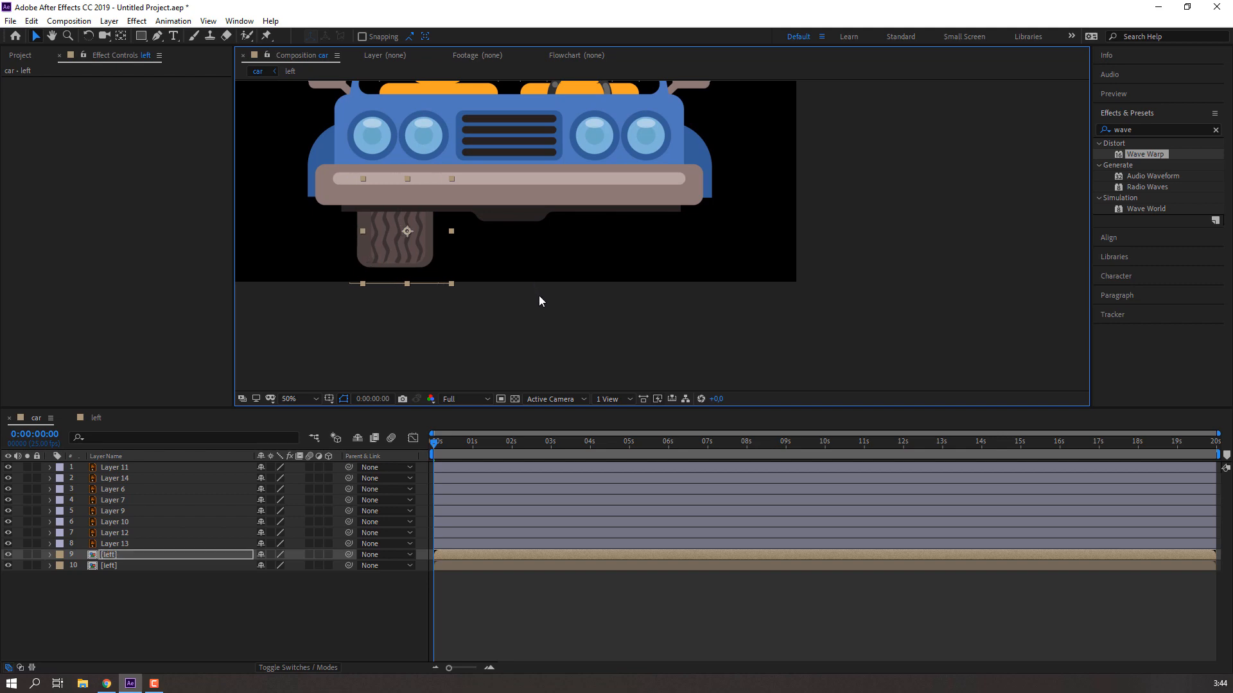
pyautogui.hotkey('shift', 'Right')
pyautogui.hotkey('shift', 'Right')
pyautogui.hotkey('shift', 'Right')
pyautogui.hotkey('shift', 'Right')
pyautogui.hotkey('shift', 'Right')
pyautogui.hotkey('shift', 'Right')
pyautogui.hotkey('shift', 'Right')
pyautogui.hotkey('shift', 'Right')
pyautogui.hotkey('shift', 'Right')
pyautogui.hotkey('shift', 'Right')
pyautogui.hotkey('shift', 'Right')
pyautogui.hotkey('shift', 'Right')
pyautogui.hotkey('shift', 'Right')
pyautogui.hotkey('shift', 'Right')
pyautogui.hotkey('shift', 'Right')
pyautogui.hotkey('shift', 'Right')
pyautogui.hotkey('shift', 'Right')
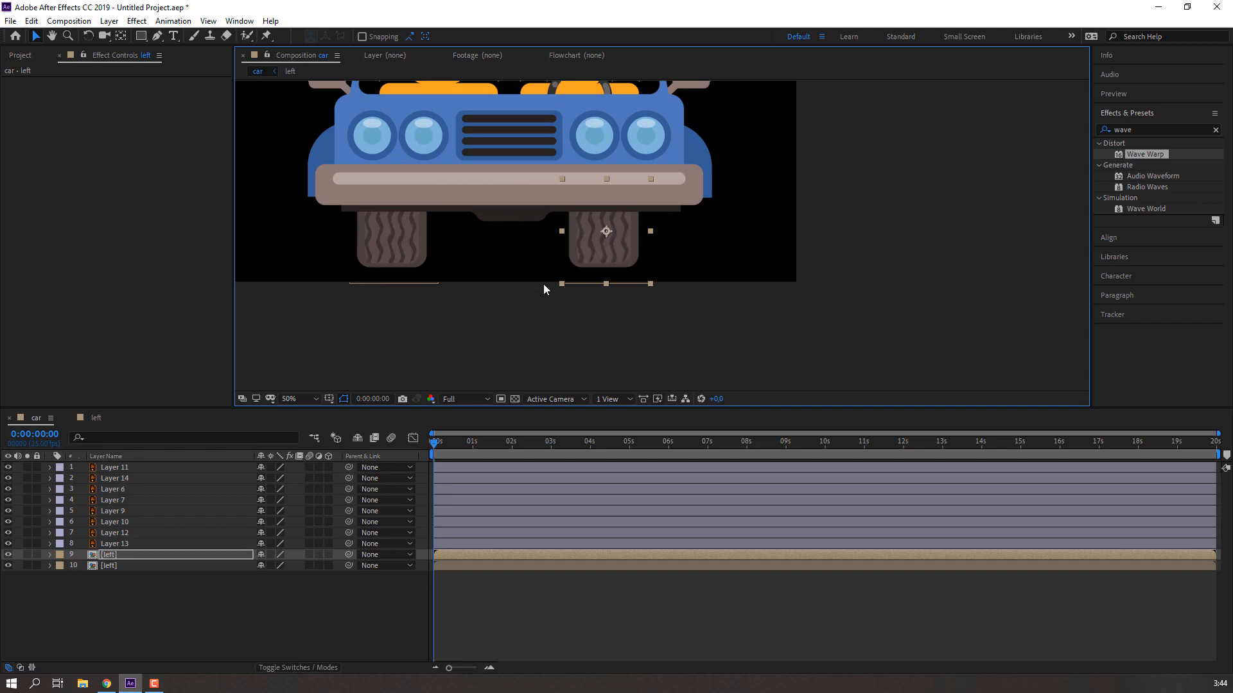
pyautogui.hotkey('shift', 'Right')
pyautogui.hotkey('shift', 'Left')
pyautogui.click(598, 307)
pyautogui.scroll(-1, 591, 305)
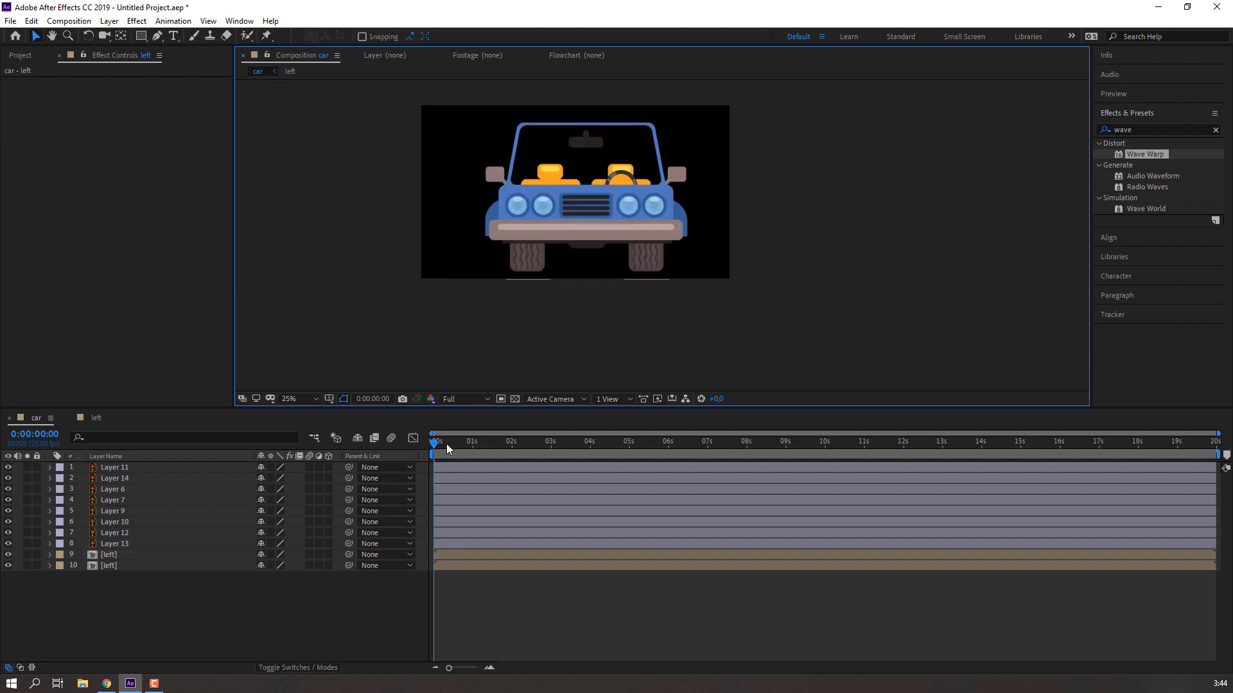
# Scrub through the opening seconds to check both wheels, and return to the first frame
pyautogui.moveTo(443, 446); pyautogui.dragTo(615, 454)
pyautogui.press('Home')
pyautogui.press('.')
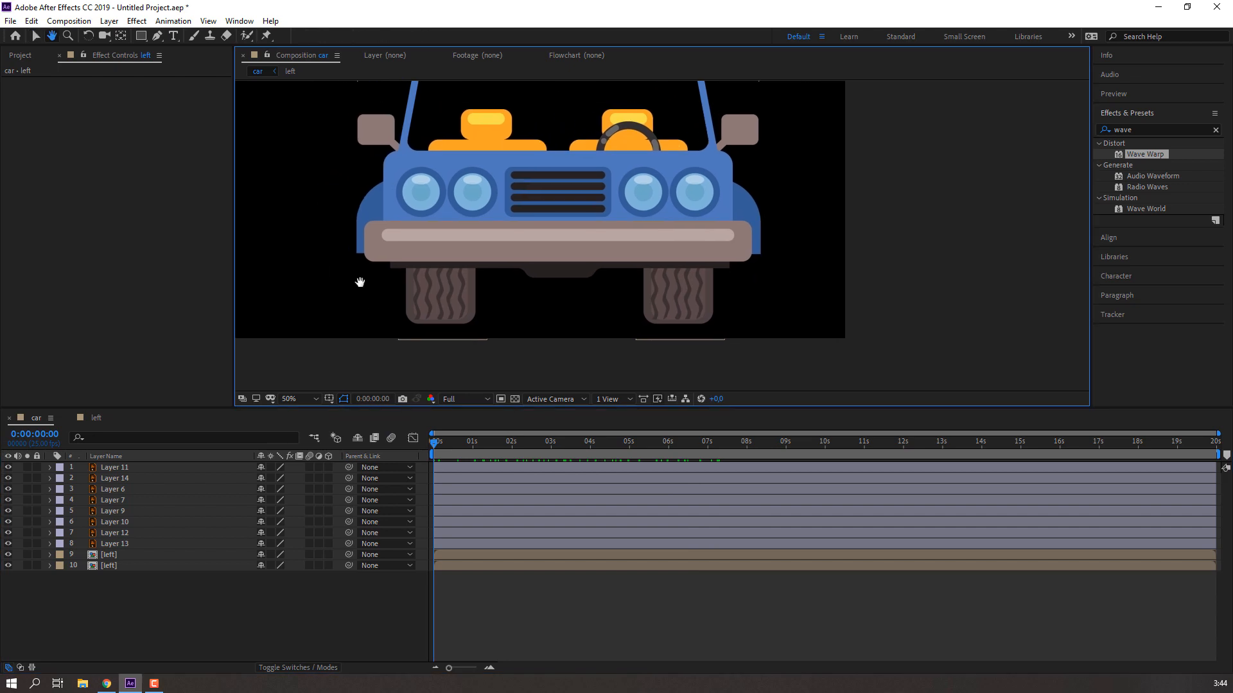
# Identify the car body layer and rename Layer 14 as body
pyautogui.click(121, 544)
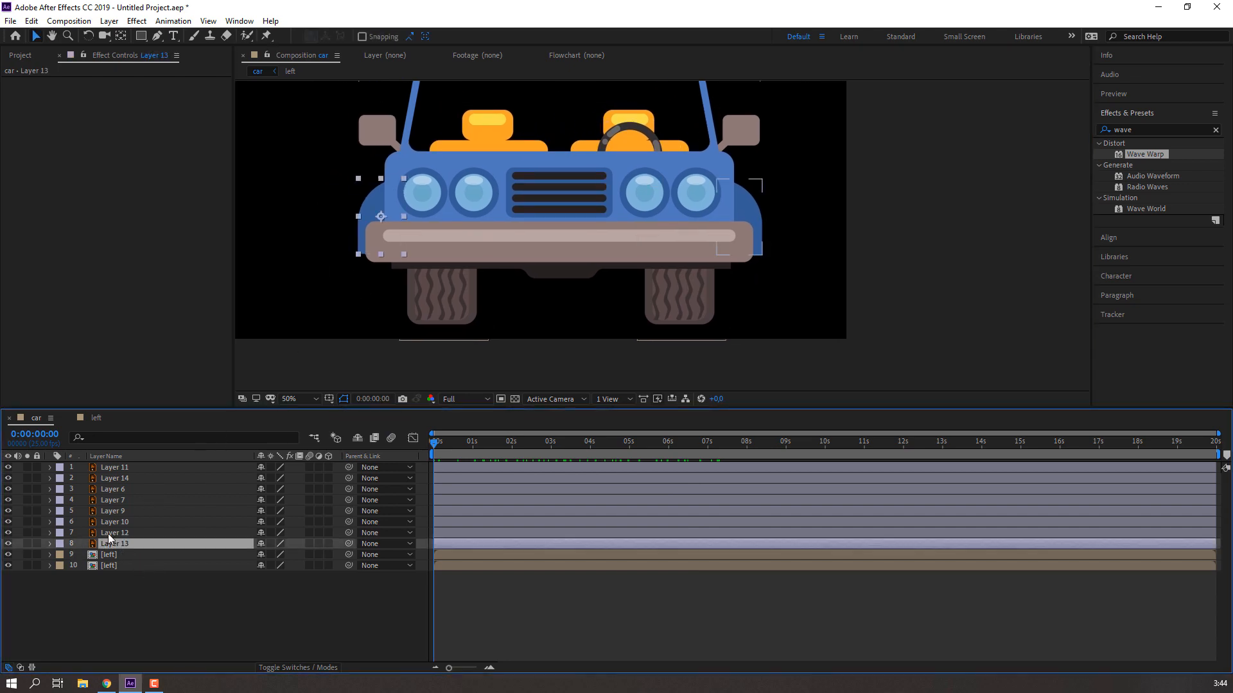
pyautogui.click(119, 525)
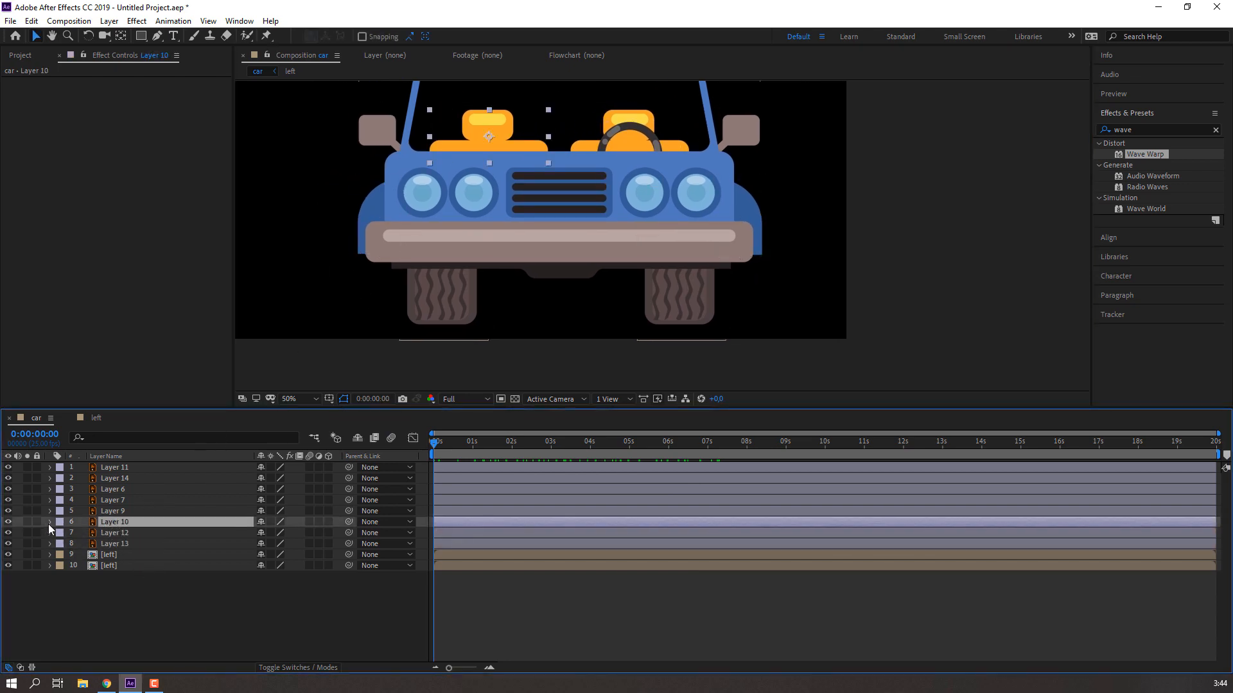
pyautogui.click(121, 468)
pyautogui.click(113, 476)
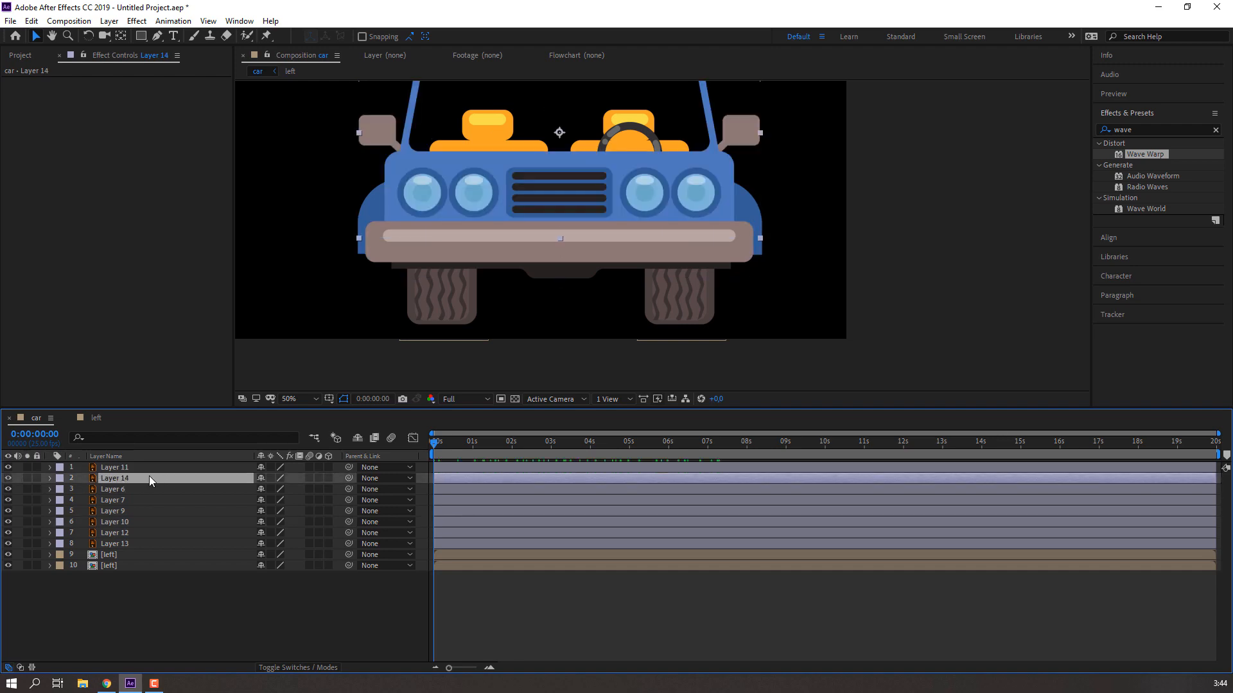
pyautogui.press('Return')
pyautogui.press('Return')
# Parent the bumper on Layer 11, plus Layers 6, 7 and 9, to the body layer
pyautogui.click(114, 466)
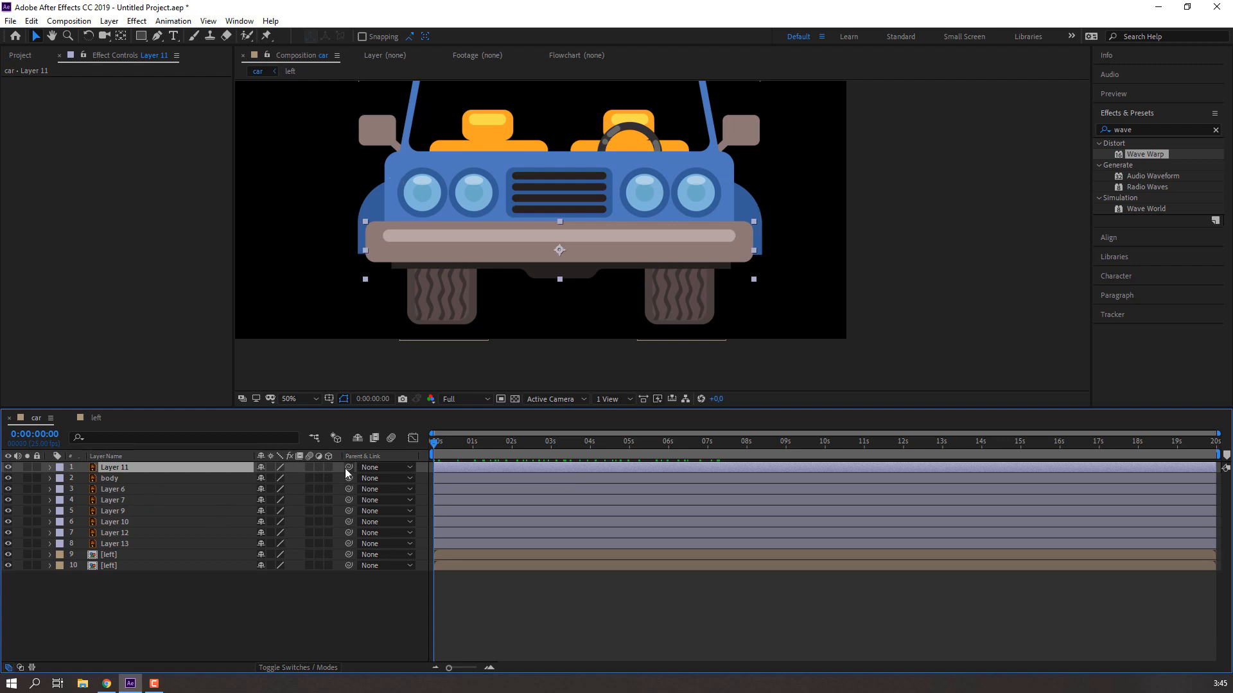
pyautogui.moveTo(347, 467); pyautogui.dragTo(112, 478)
pyautogui.click(132, 496)
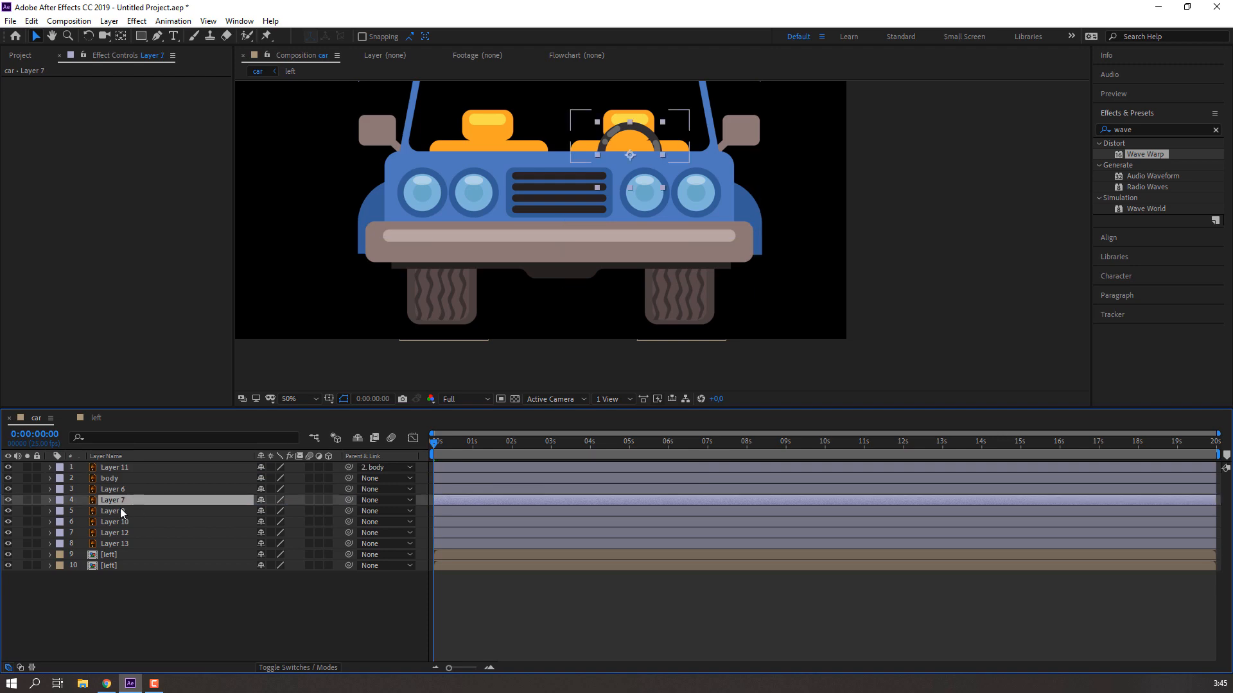
pyautogui.click(122, 511)
pyautogui.click(120, 491)
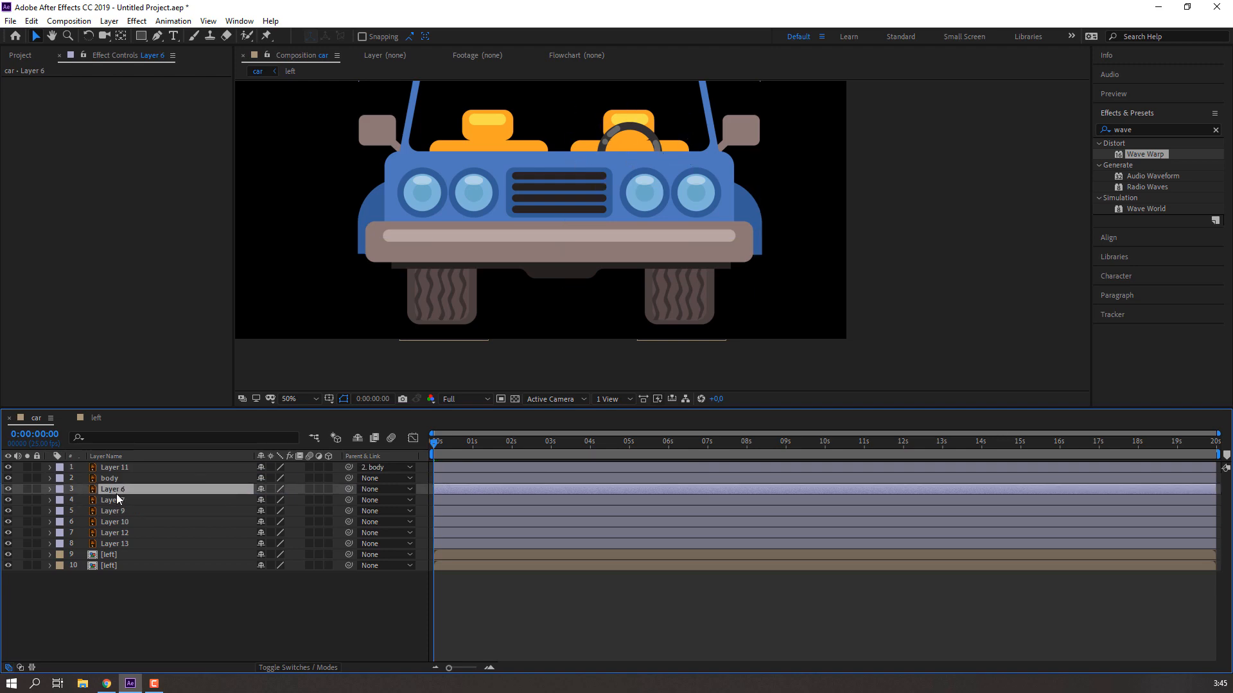
pyautogui.scroll(-2, 335, 303)
pyautogui.keyDown('ctrl'); pyautogui.click(118, 500); pyautogui.keyUp('ctrl')
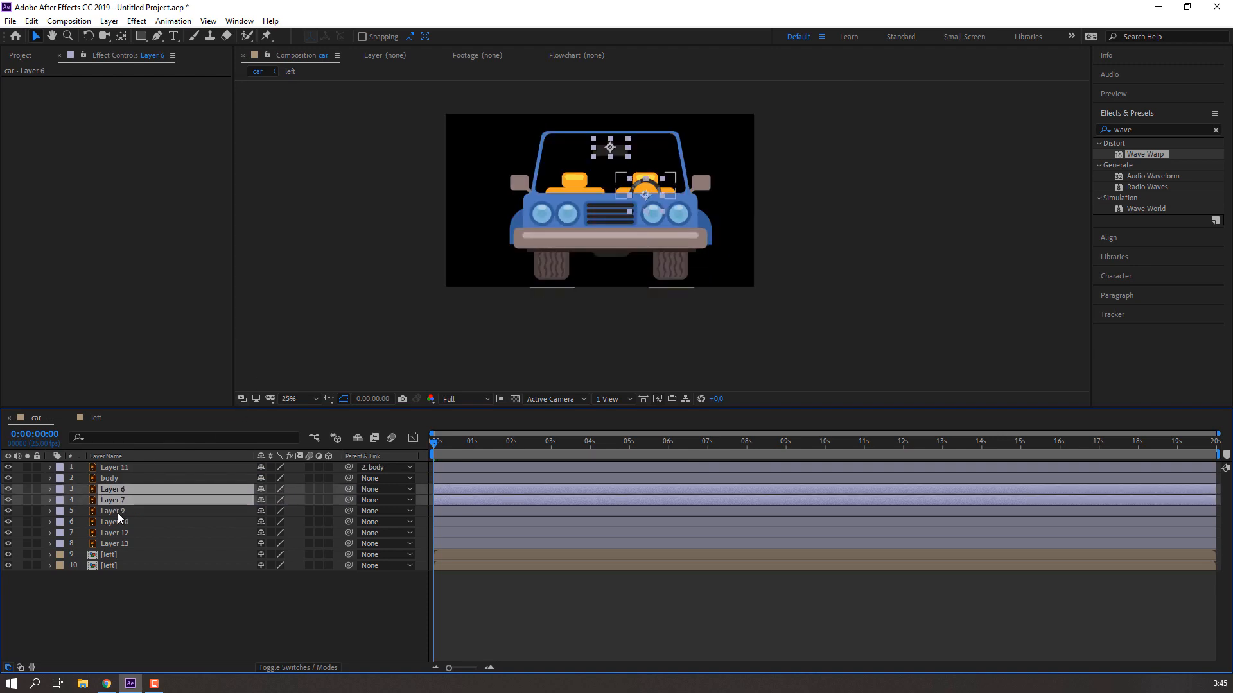
pyautogui.keyDown('ctrl'); pyautogui.click(122, 512); pyautogui.keyUp('ctrl')
pyautogui.moveTo(276, 489); pyautogui.dragTo(115, 479)
# Parent Layers 10, 12 and 13 to the body layer
pyautogui.click(108, 521)
pyautogui.click(122, 533)
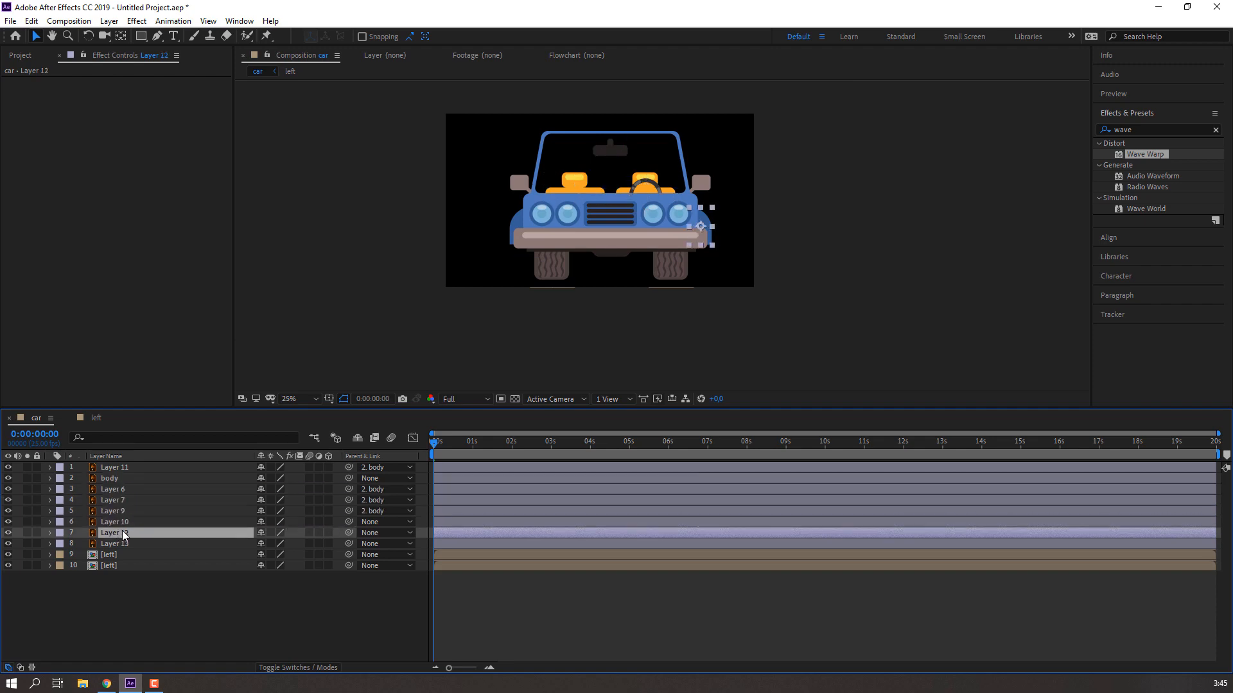
pyautogui.click(131, 520)
pyautogui.keyDown('ctrl'); pyautogui.click(124, 533); pyautogui.keyUp('ctrl')
pyautogui.keyDown('ctrl'); pyautogui.click(122, 543); pyautogui.keyUp('ctrl')
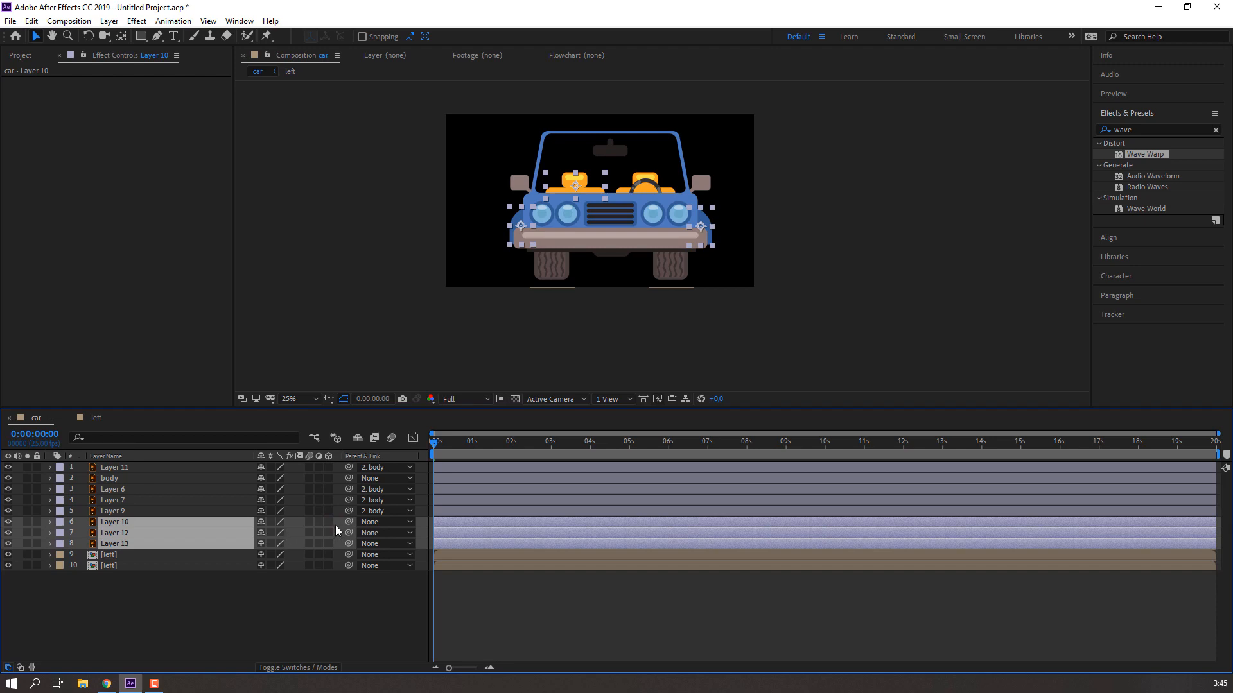
pyautogui.moveTo(348, 523); pyautogui.dragTo(122, 483)
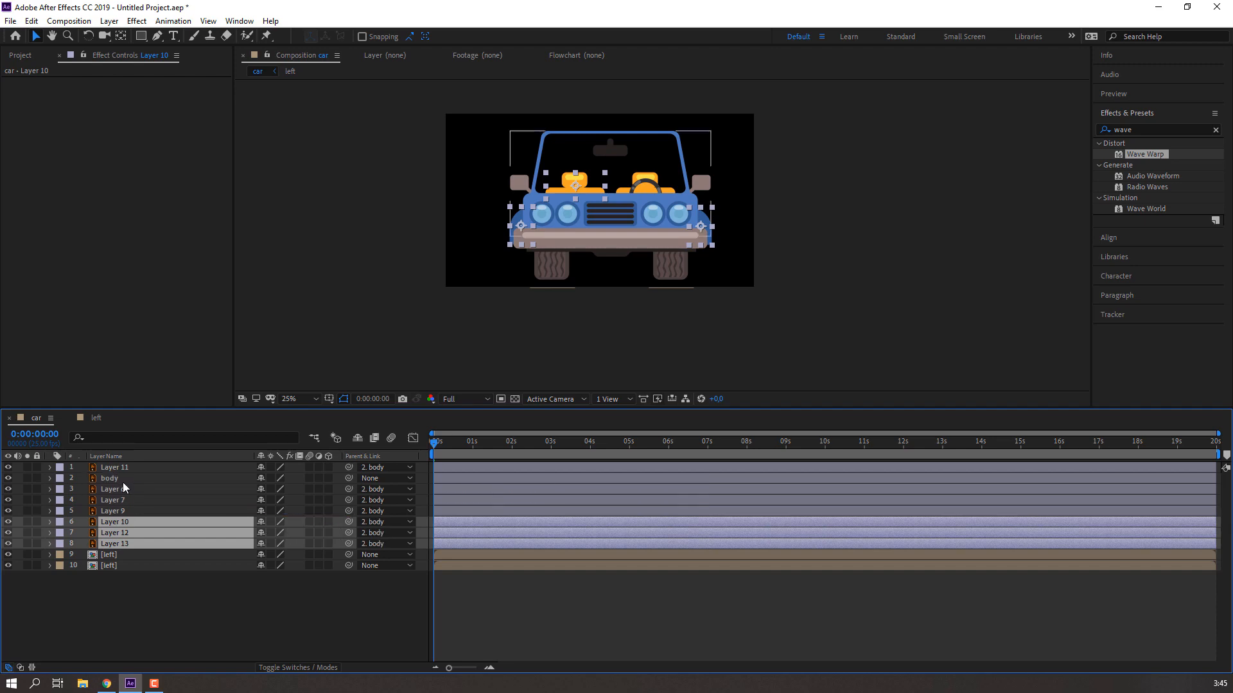
# Keyframe the body layer's Position at frame 0, and lower it to a Y value of 469.2 at frame 6
pyautogui.click(122, 481)
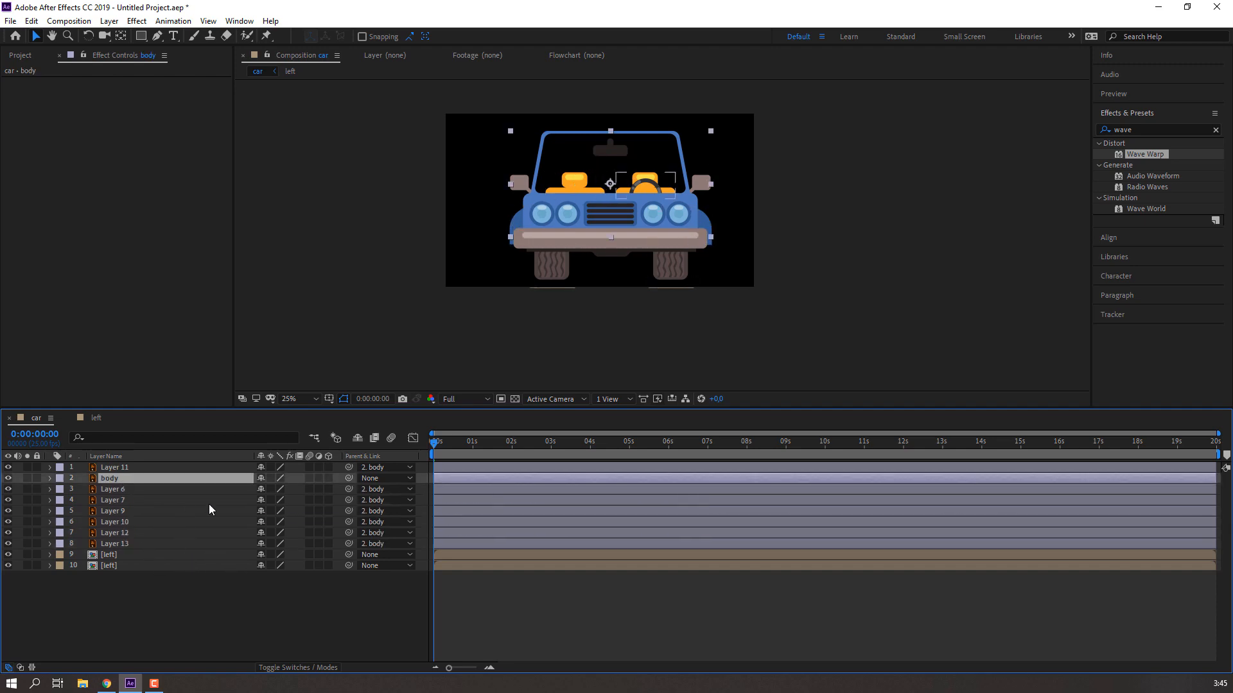
pyautogui.press('p')
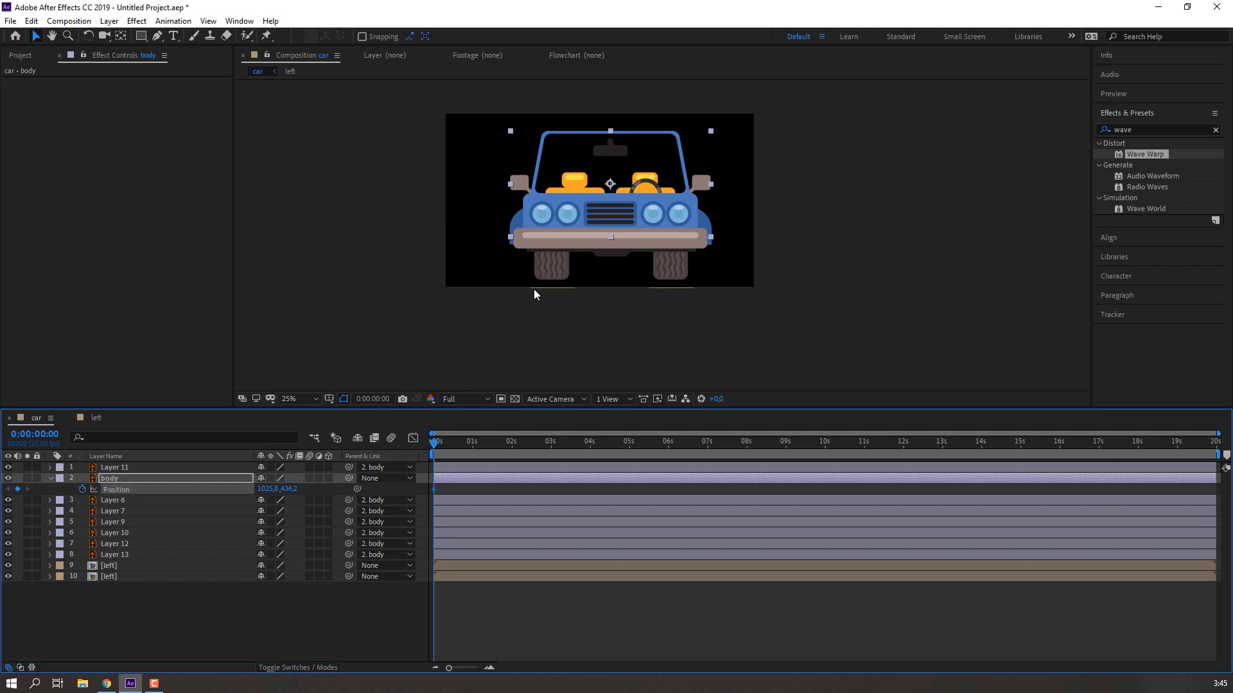
pyautogui.press('.')
pyautogui.press('.')
pyautogui.press('pagedown')
pyautogui.press('pagedown')
pyautogui.press('pagedown')
pyautogui.press('pagedown')
pyautogui.press('pagedown')
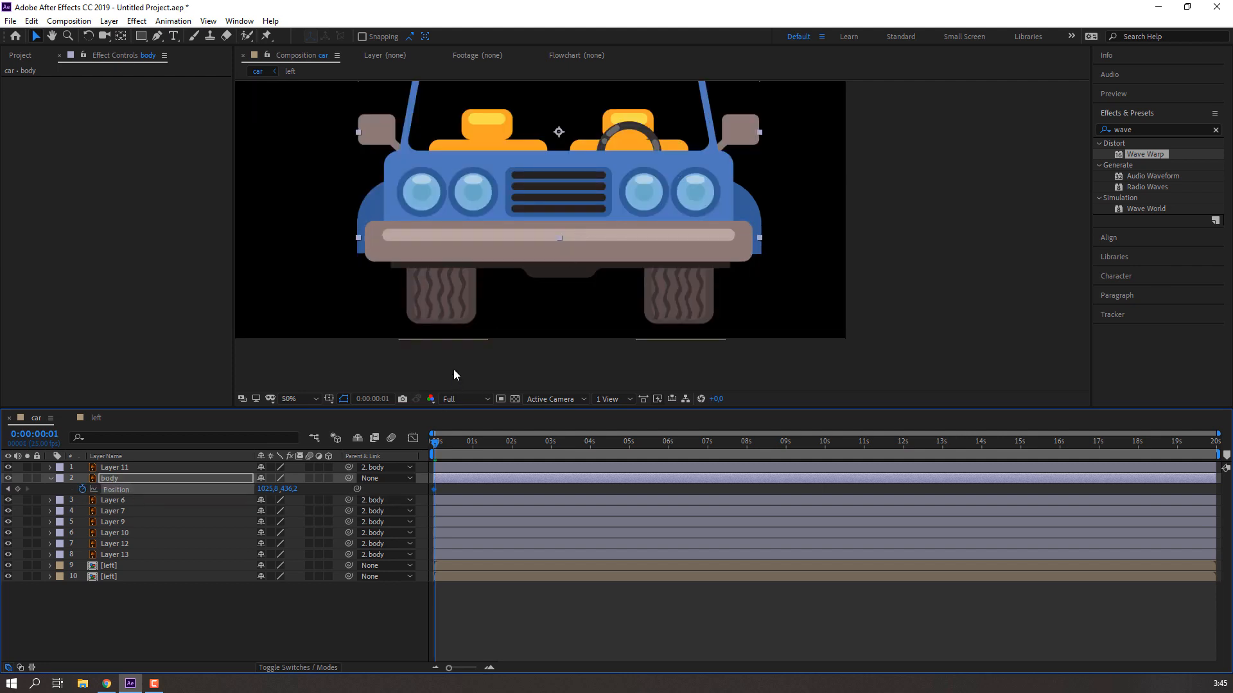
pyautogui.press('pagedown')
pyautogui.moveTo(291, 489); pyautogui.dragTo(309, 489)
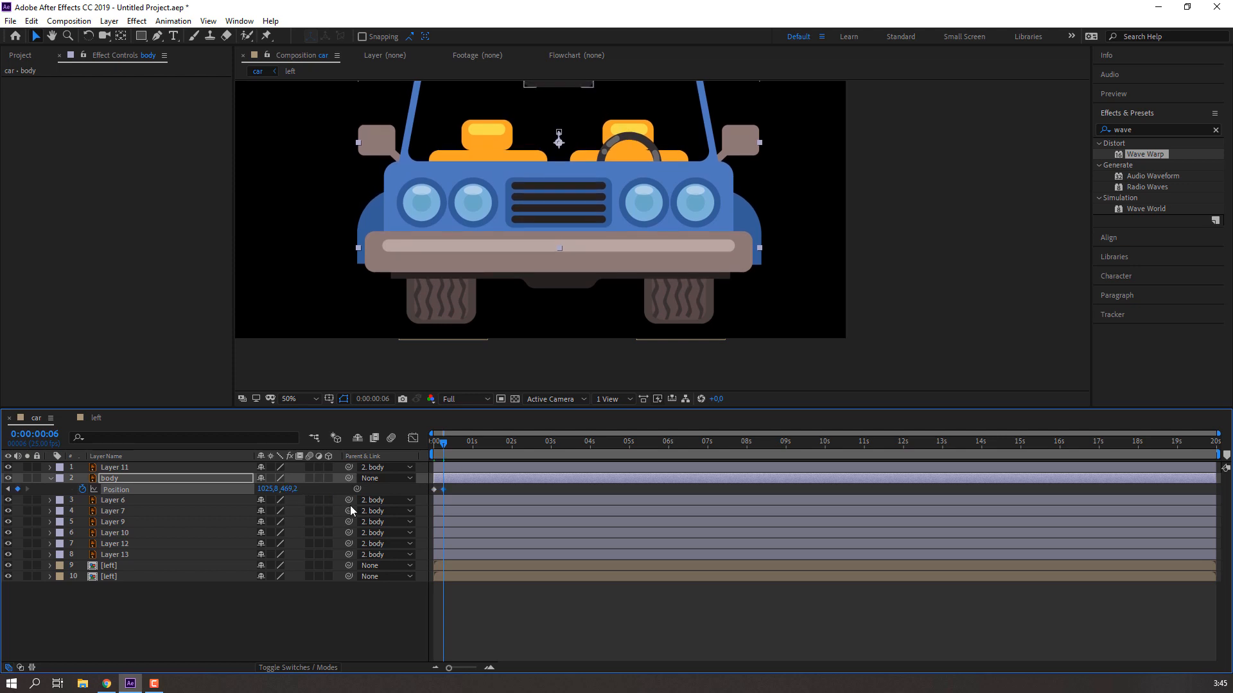
# Paste the body's starting Position keyframe, with a Y value of 436.2, at frame 12
pyautogui.press('pagedown')
pyautogui.press('pagedown')
pyautogui.press('pagedown')
pyautogui.press('pagedown')
pyautogui.press('pagedown')
pyautogui.hotkey('ctrl', 'v')
# End the work area at frame 12 and play back the body's bounce
pyautogui.press('n')
pyautogui.press('space')
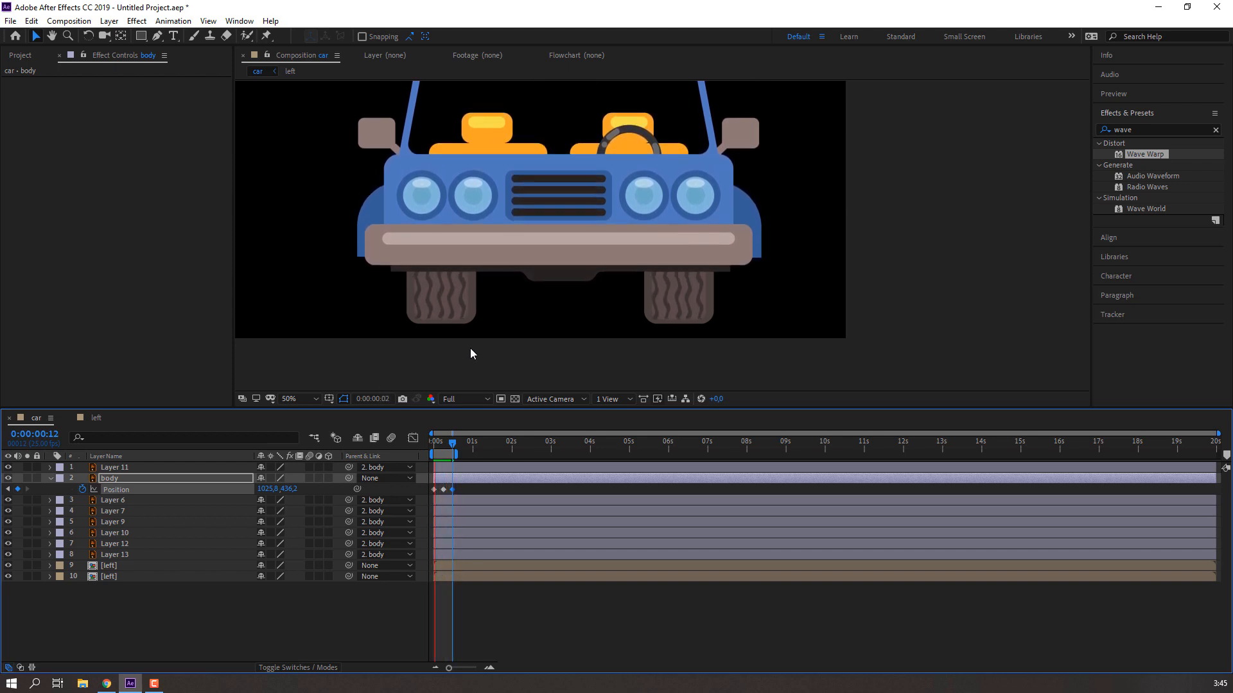
pyautogui.scroll(-1, 470, 348)
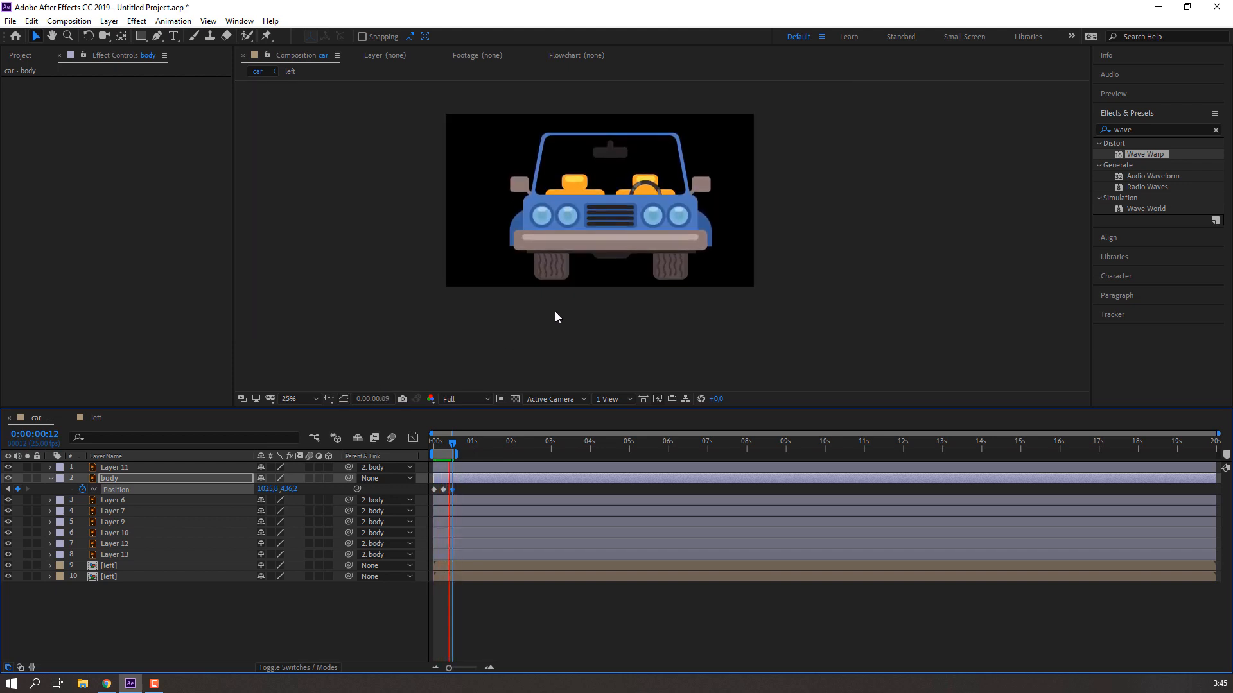
# Apply Easy Ease to all three Position keyframes of the body layer
pyautogui.scroll(2, 555, 311)
pyautogui.scroll(-2, 514, 291)
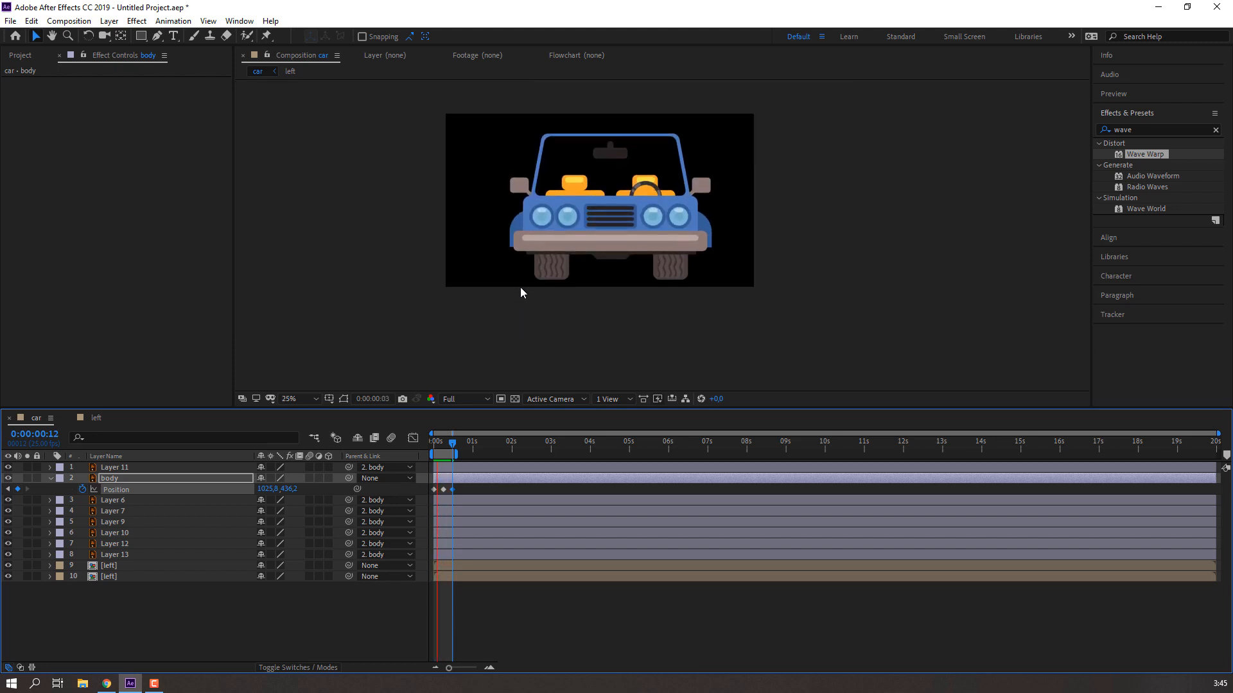
pyautogui.moveTo(583, 270); pyautogui.dragTo(526, 305)
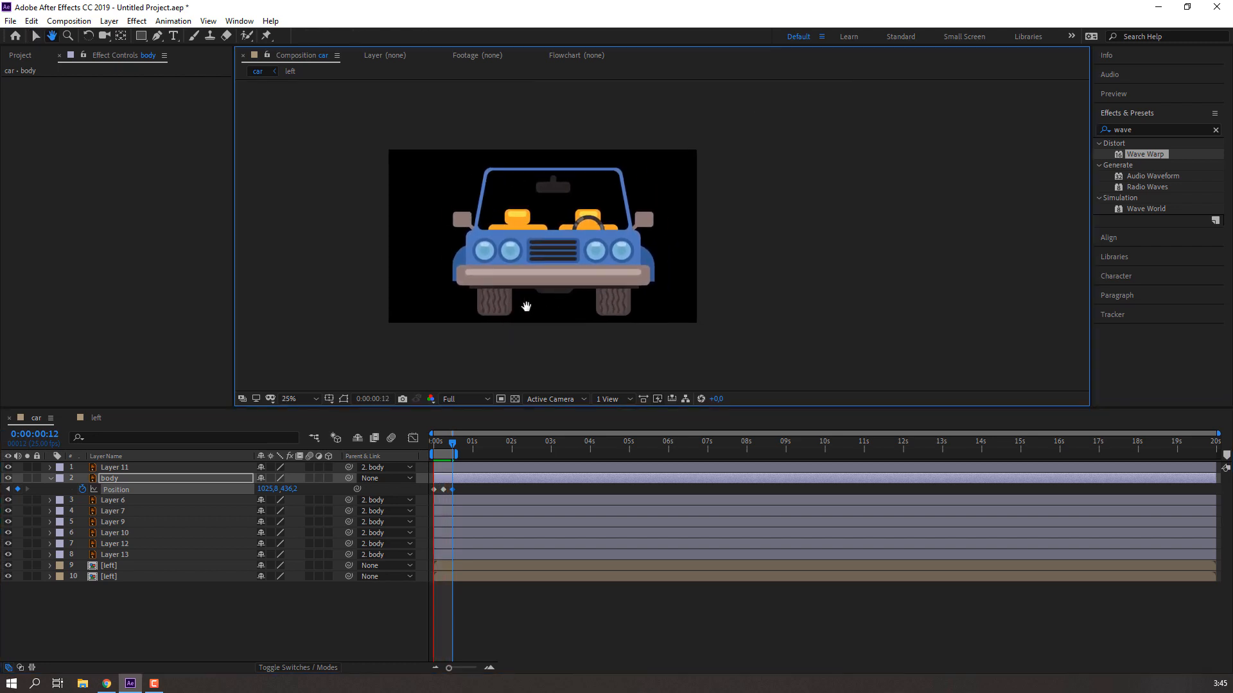
pyautogui.scroll(2, 497, 322)
pyautogui.moveTo(371, 345); pyautogui.dragTo(498, 283)
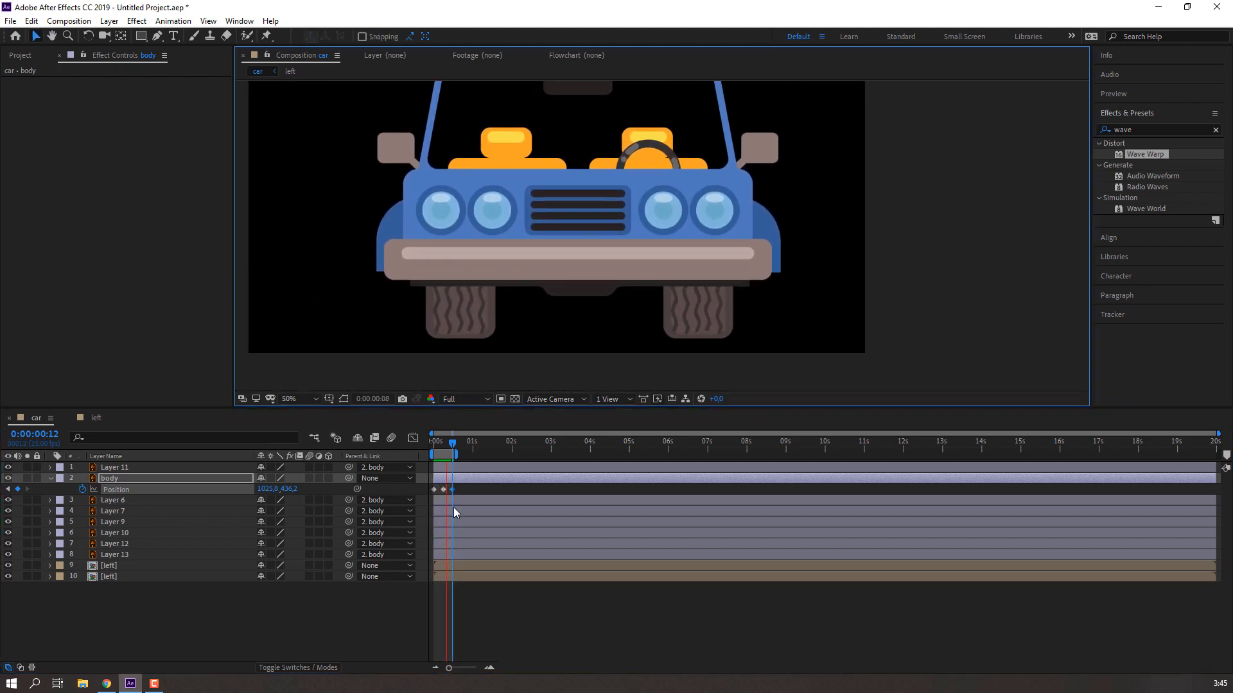
pyautogui.click(421, 502)
pyautogui.rightClick(435, 490)
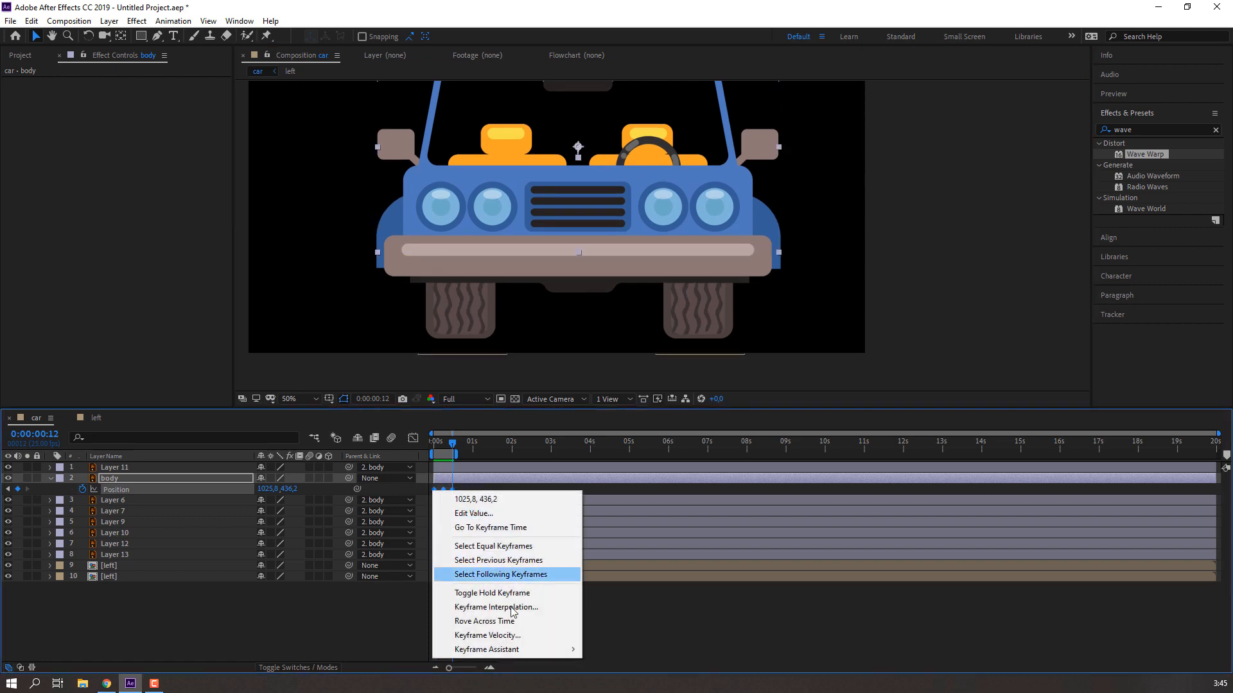
pyautogui.moveTo(527, 649)
pyautogui.click(604, 579)
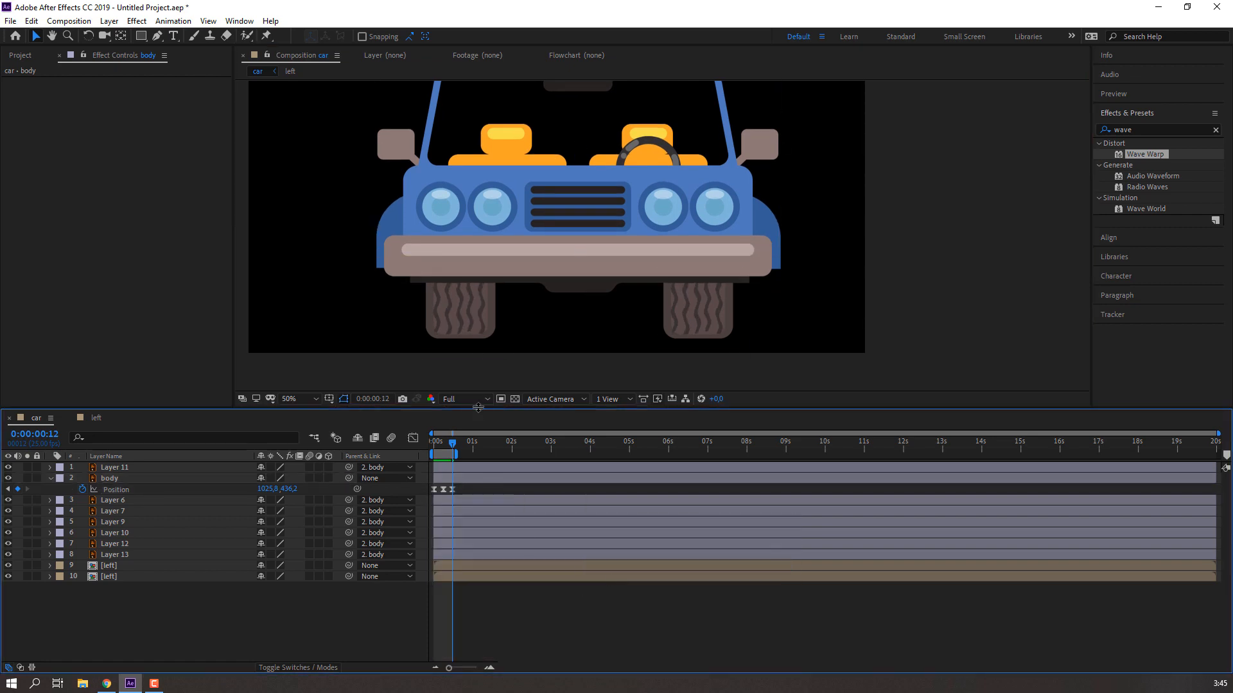
# Stretch the body's Position keyframes to span one second, extend the work area to cover them, and play back the bounce
pyautogui.moveTo(471, 492); pyautogui.dragTo(476, 452)
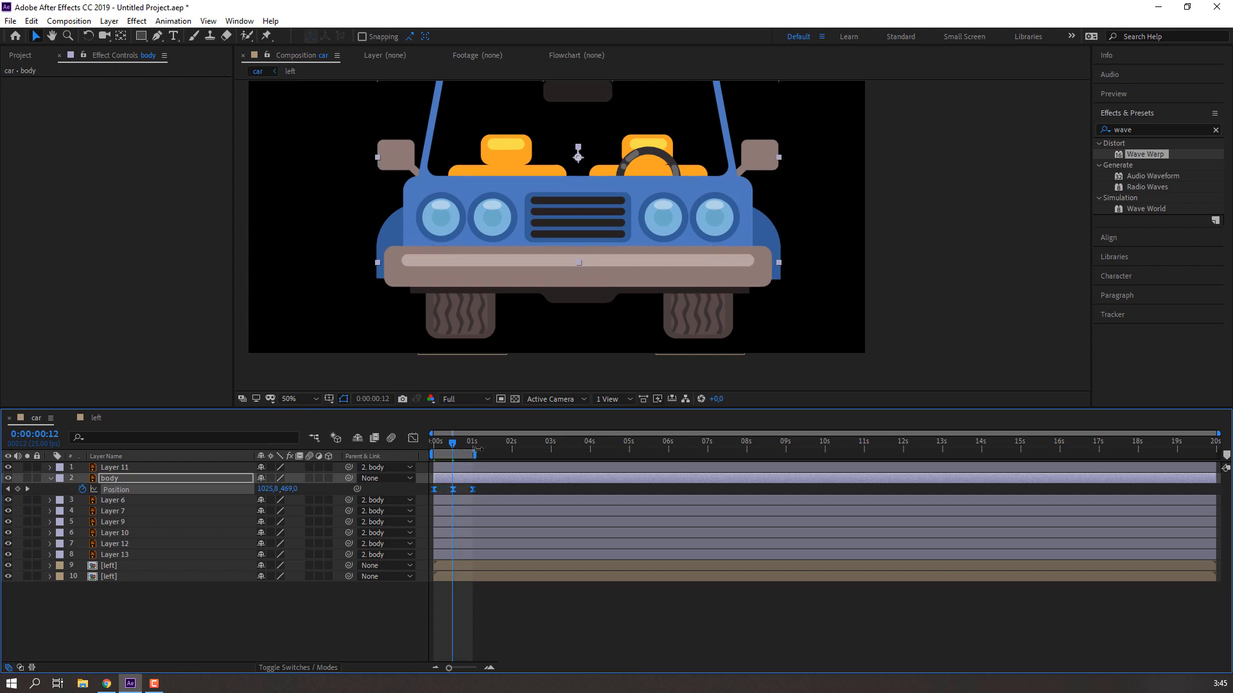
pyautogui.click(542, 584)
pyautogui.press('space')
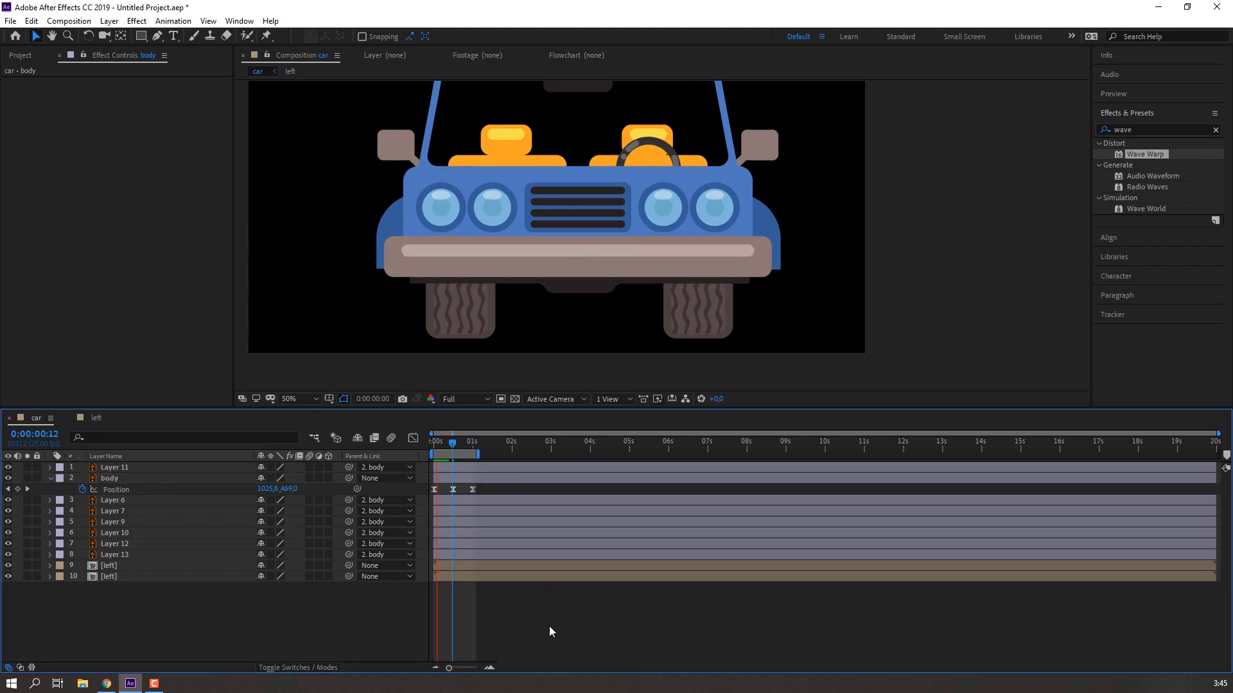
# Compress the body's Position keyframes to end at frame 17, shorten the work area to match, and play back the bounce
pyautogui.click(473, 490)
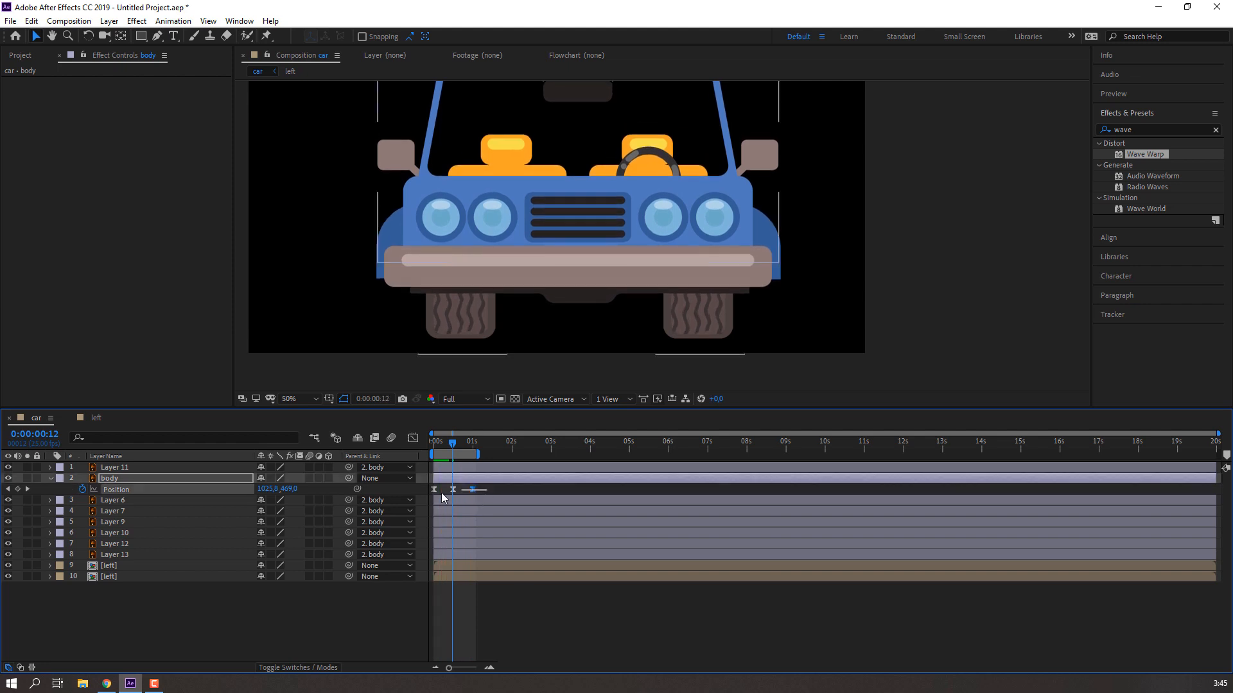
pyautogui.moveTo(483, 489); pyautogui.dragTo(407, 503)
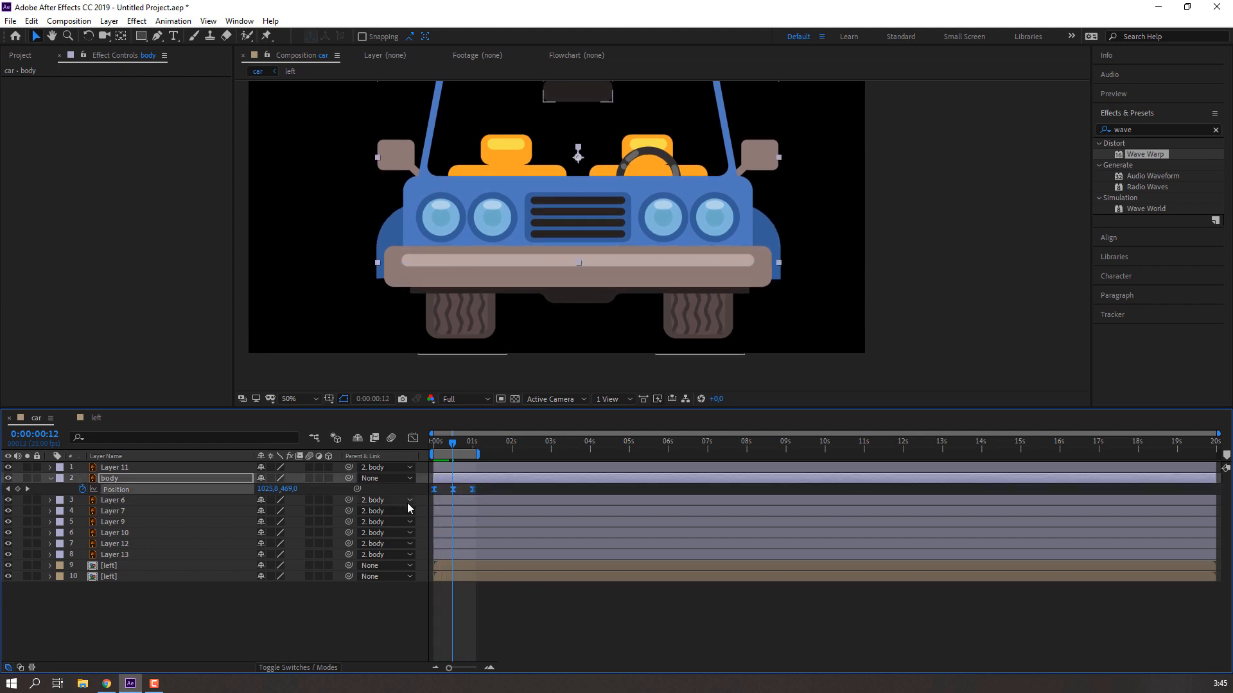
pyautogui.press('=')
pyautogui.press('=')
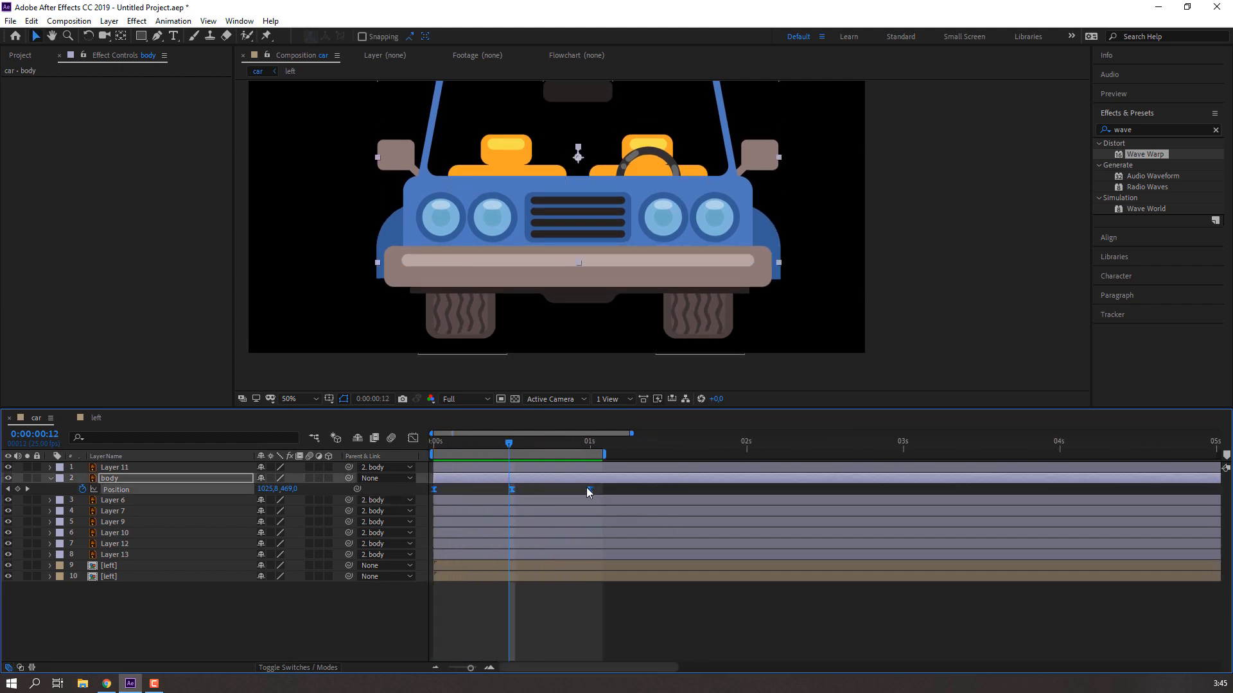
pyautogui.moveTo(609, 492); pyautogui.dragTo(426, 500)
pyautogui.moveTo(546, 491); pyautogui.dragTo(540, 491)
pyautogui.moveTo(604, 454); pyautogui.dragTo(544, 453)
pyautogui.press('space')
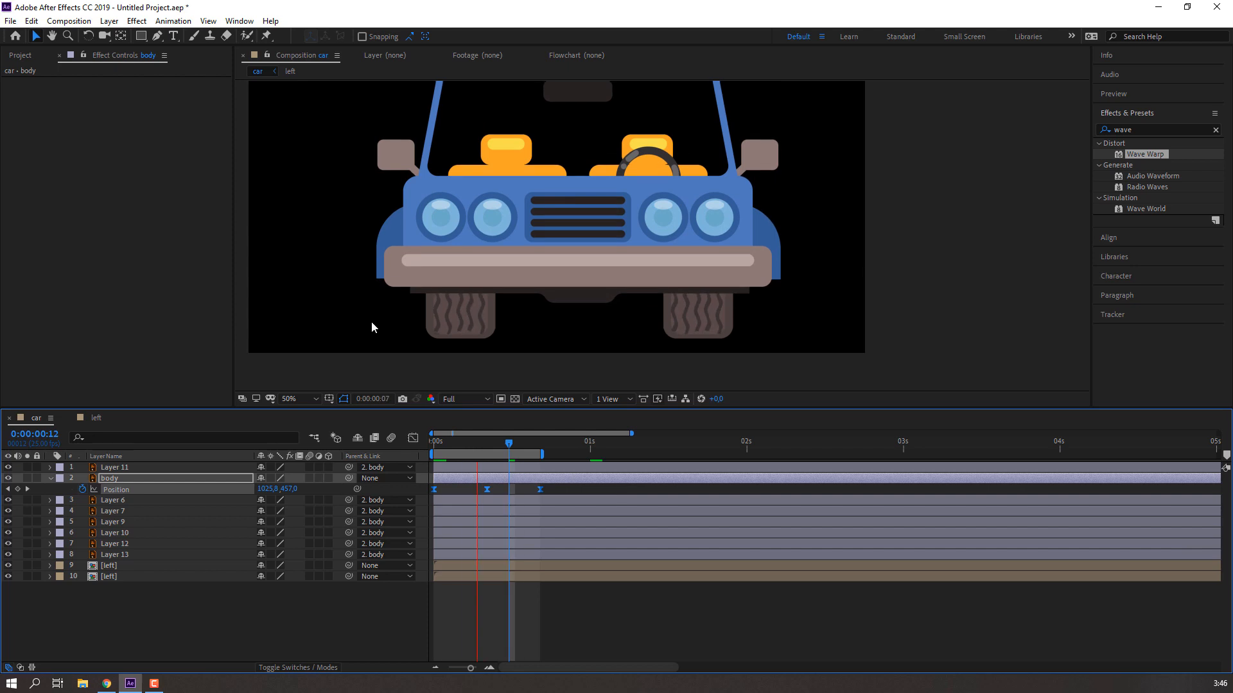
# Loop the body's Position keyframes with the expression loopOutDuration(type = "cycle", duration = 0)
pyautogui.press(',')
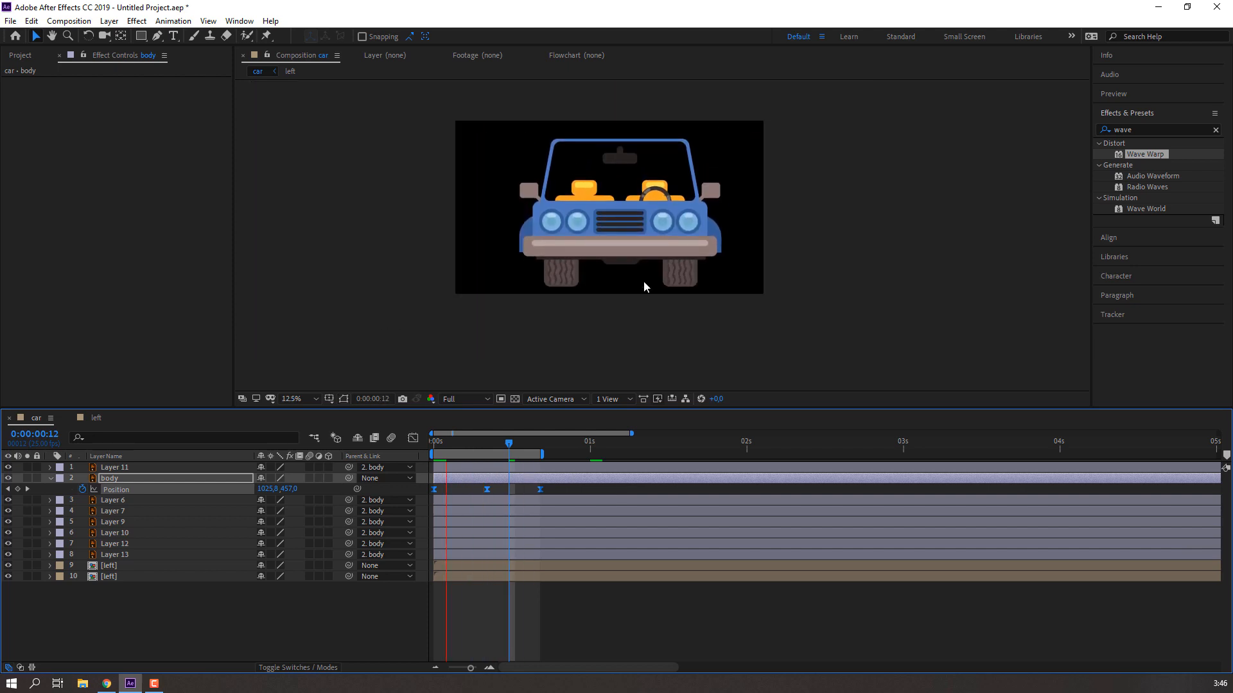
pyautogui.press(',')
pyautogui.scroll(2, 654, 260)
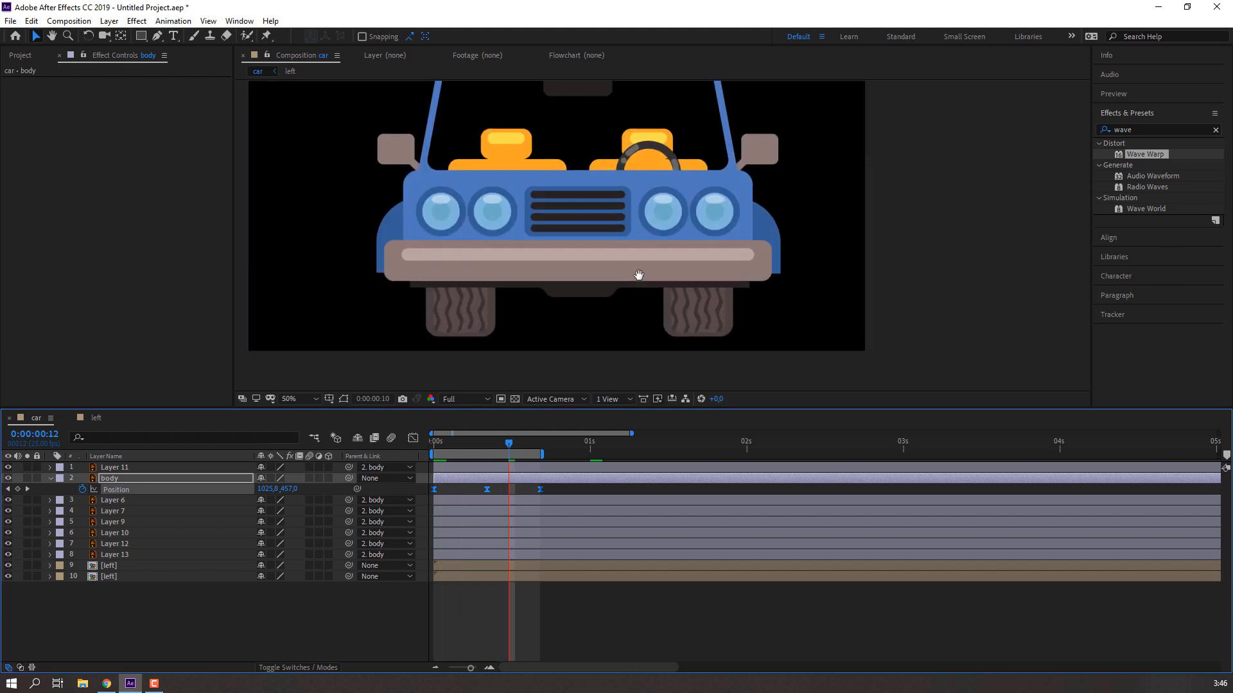
pyautogui.scroll(-1, 624, 303)
pyautogui.moveTo(548, 300); pyautogui.dragTo(550, 319)
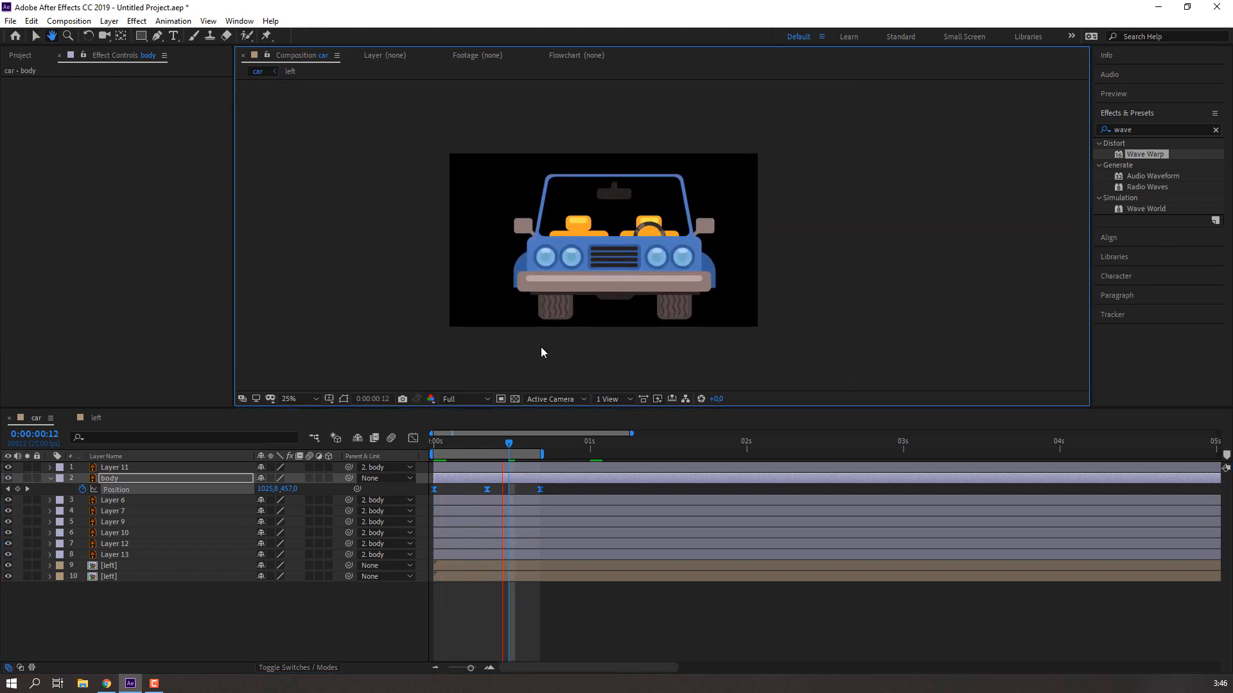
pyautogui.click(478, 447)
pyautogui.press('Home')
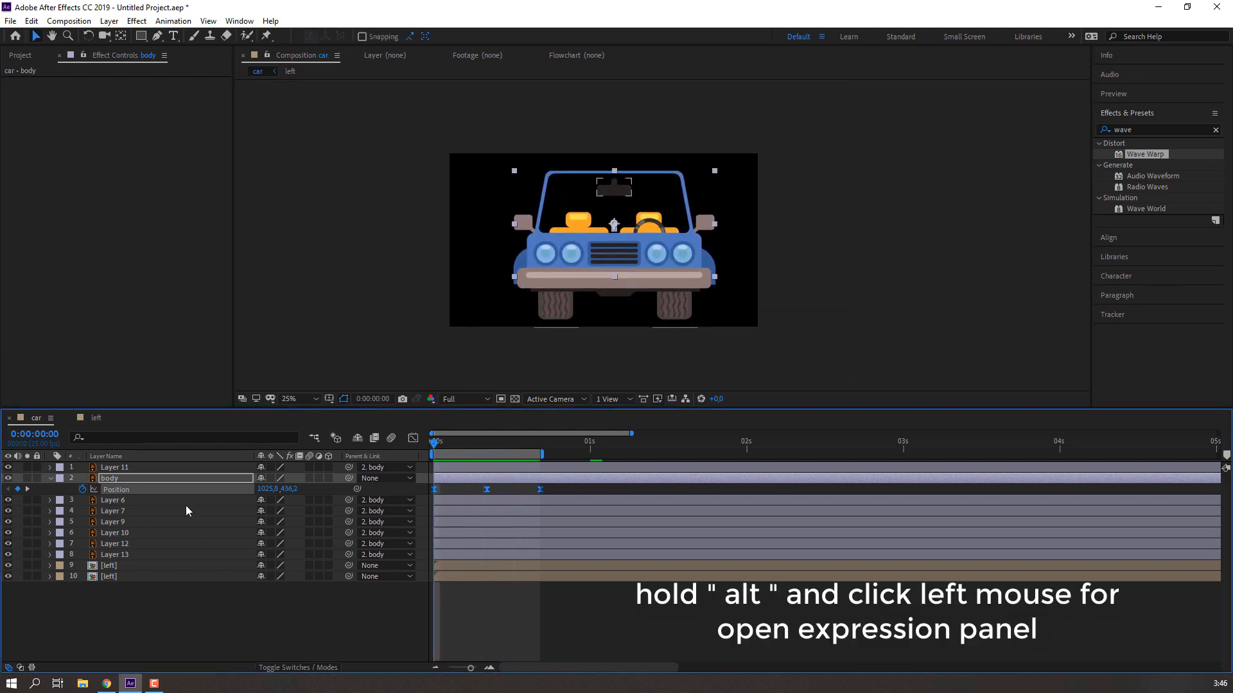
pyautogui.keyDown('alt'); pyautogui.click(81, 489); pyautogui.keyUp('alt')
pyautogui.click(305, 499)
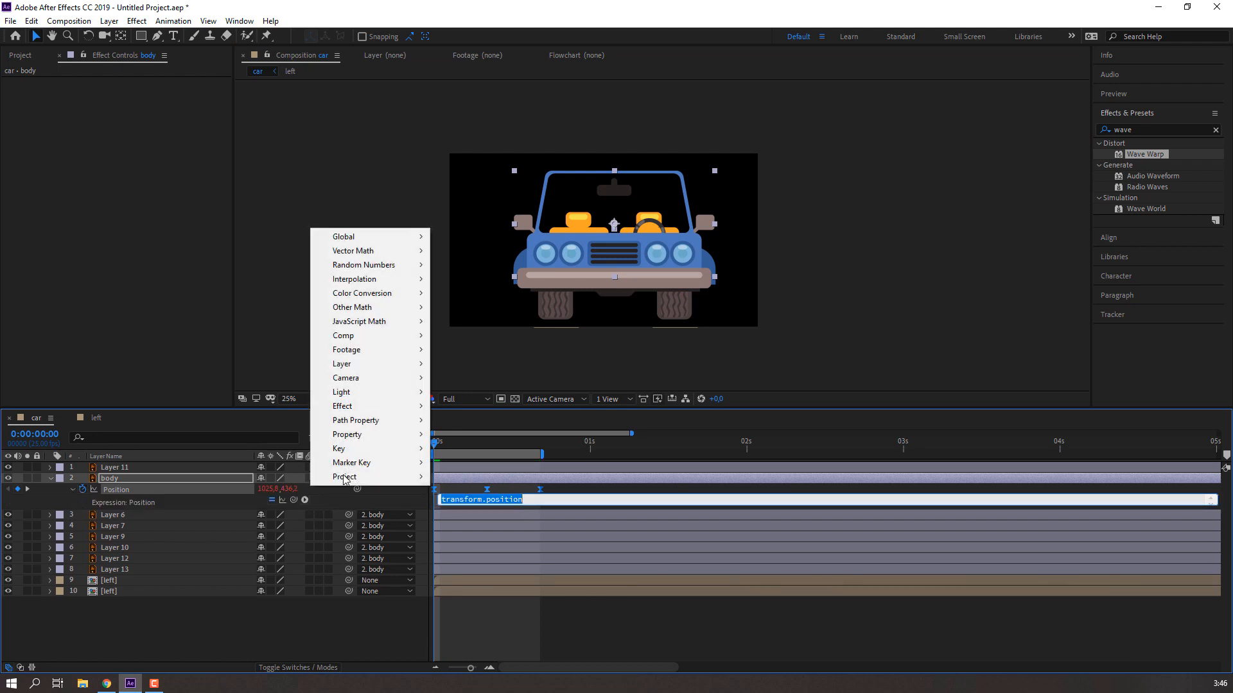
pyautogui.moveTo(407, 435)
pyautogui.click(561, 308)
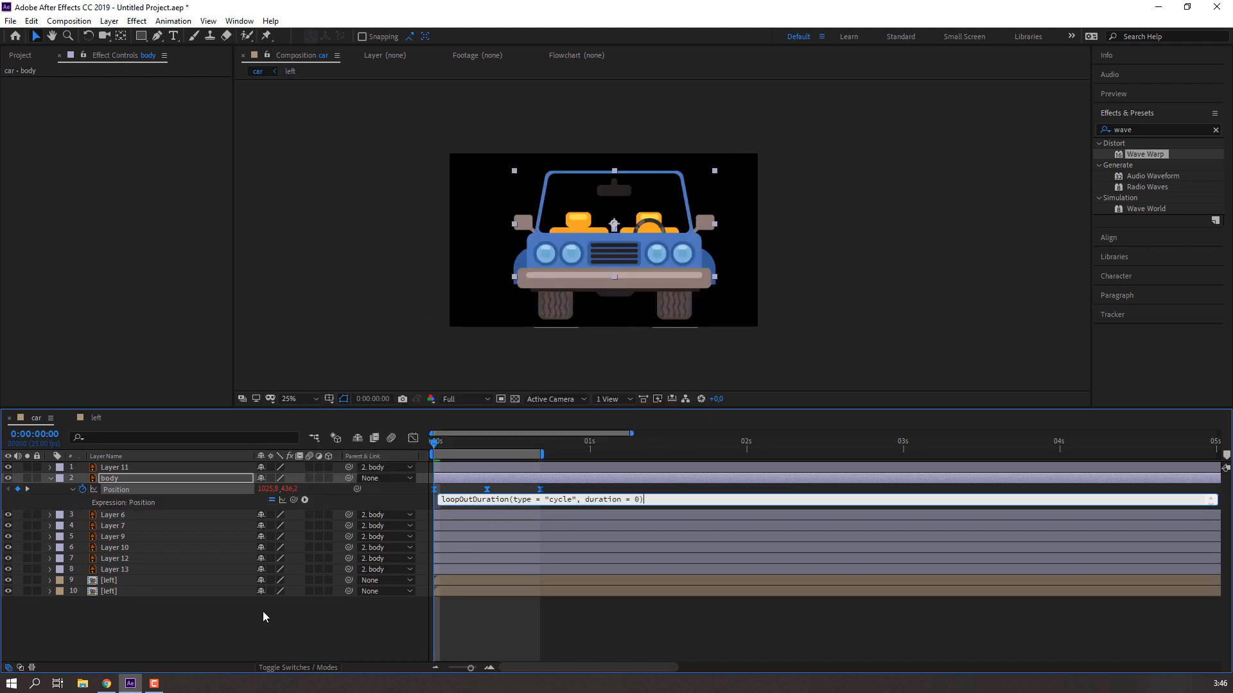
pyautogui.click(264, 611)
# Trim the composition to a work area ending at 6 seconds and play back the looping bounce
pyautogui.click(50, 478)
pyautogui.press('-')
pyautogui.press('-')
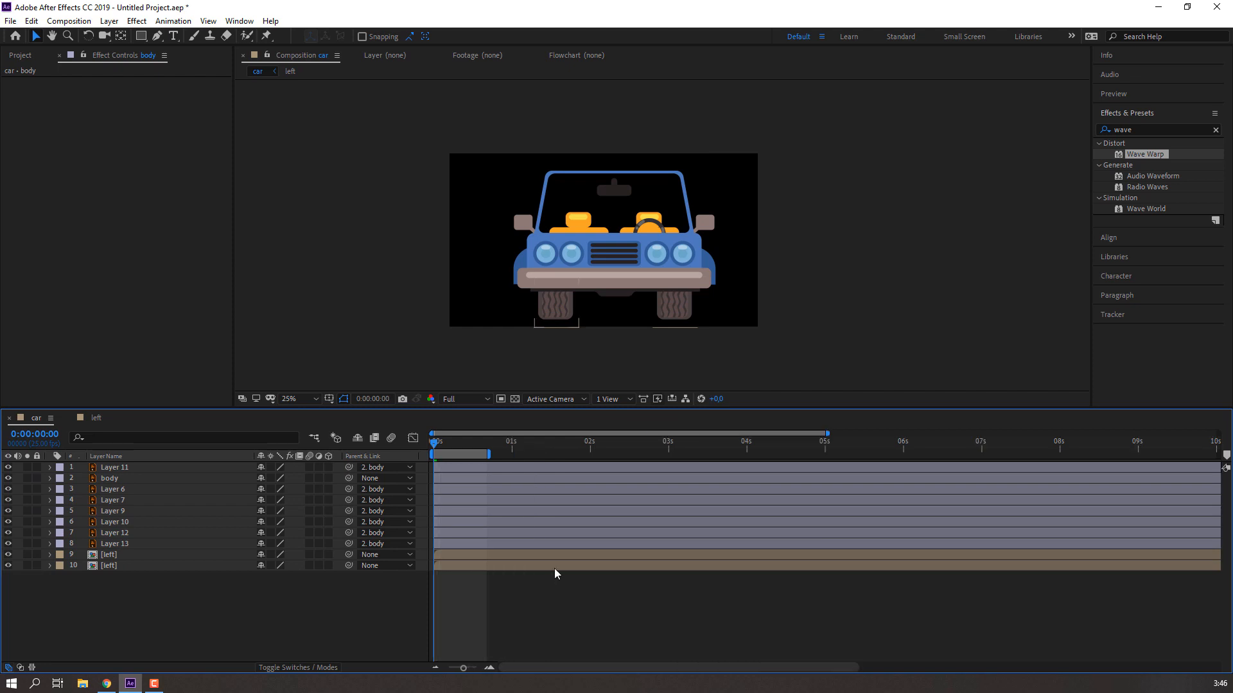
pyautogui.click(668, 448)
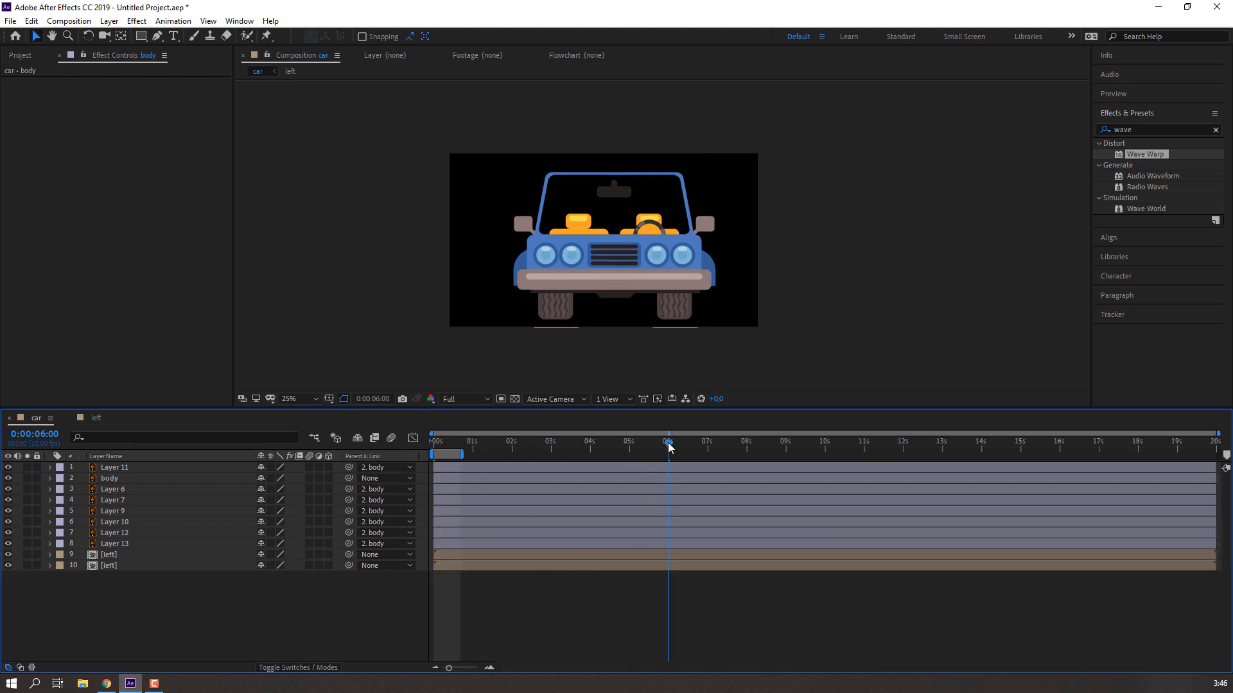
pyautogui.press('n')
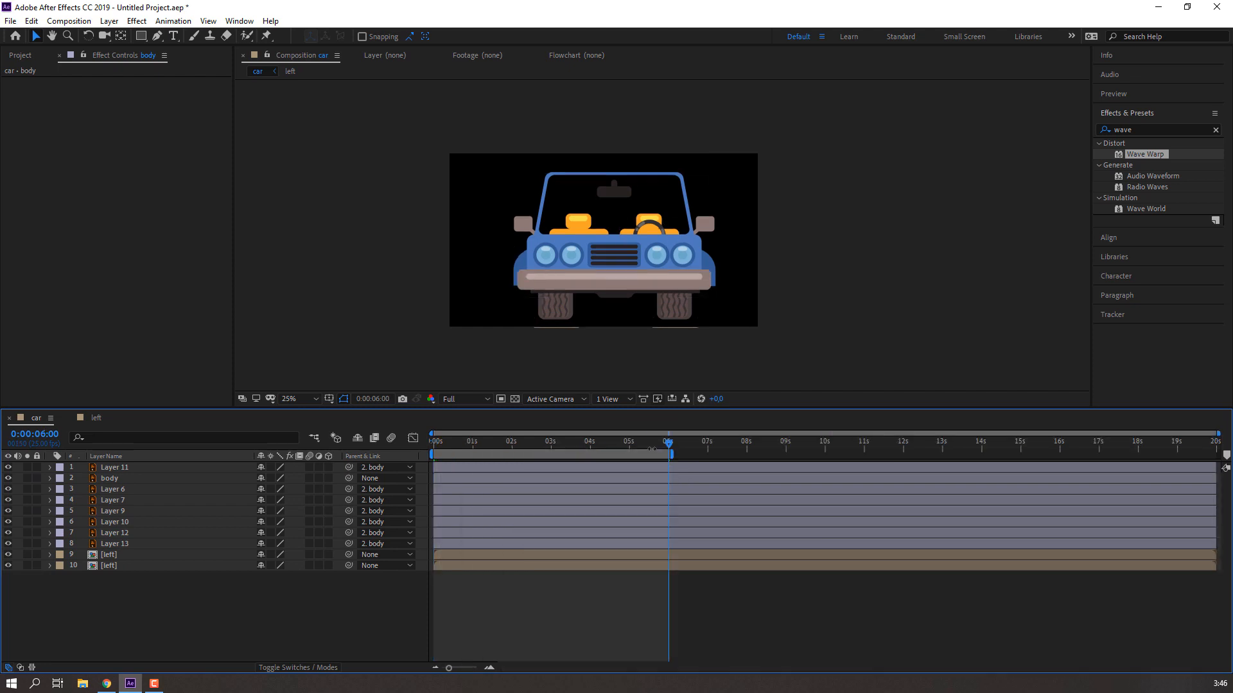
pyautogui.rightClick(644, 454)
pyautogui.click(681, 490)
pyautogui.press('space')
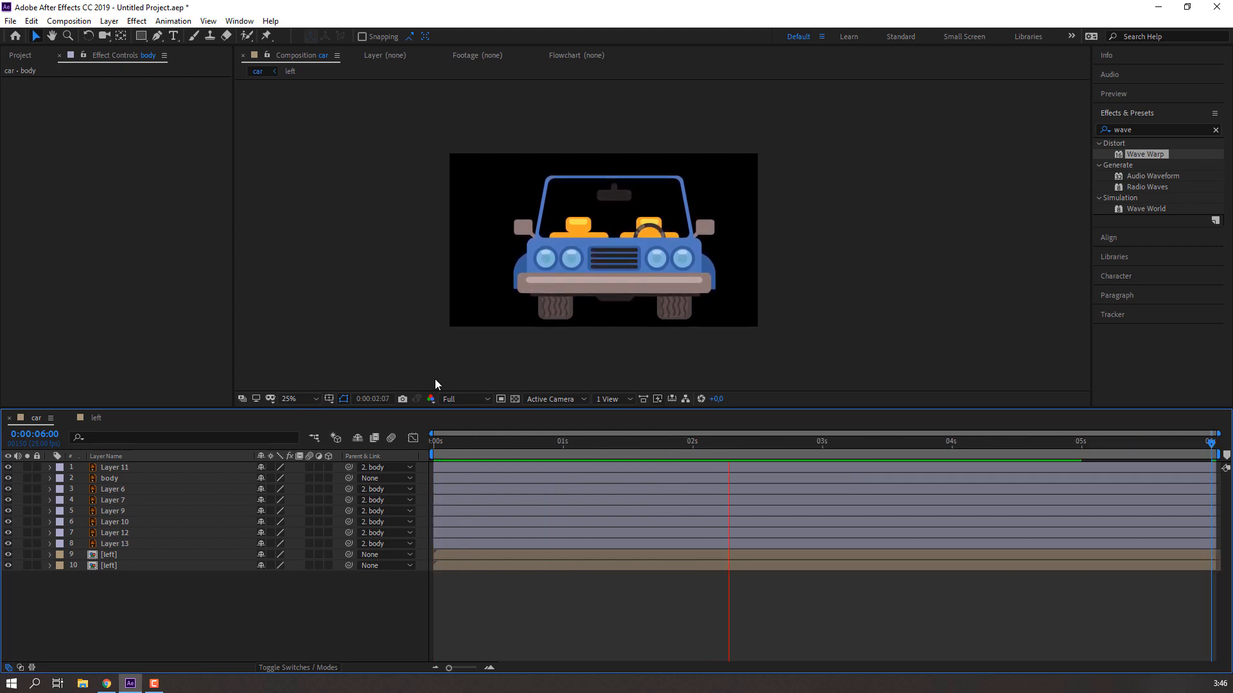
pyautogui.press('.')
pyautogui.press('.')
pyautogui.press(',')
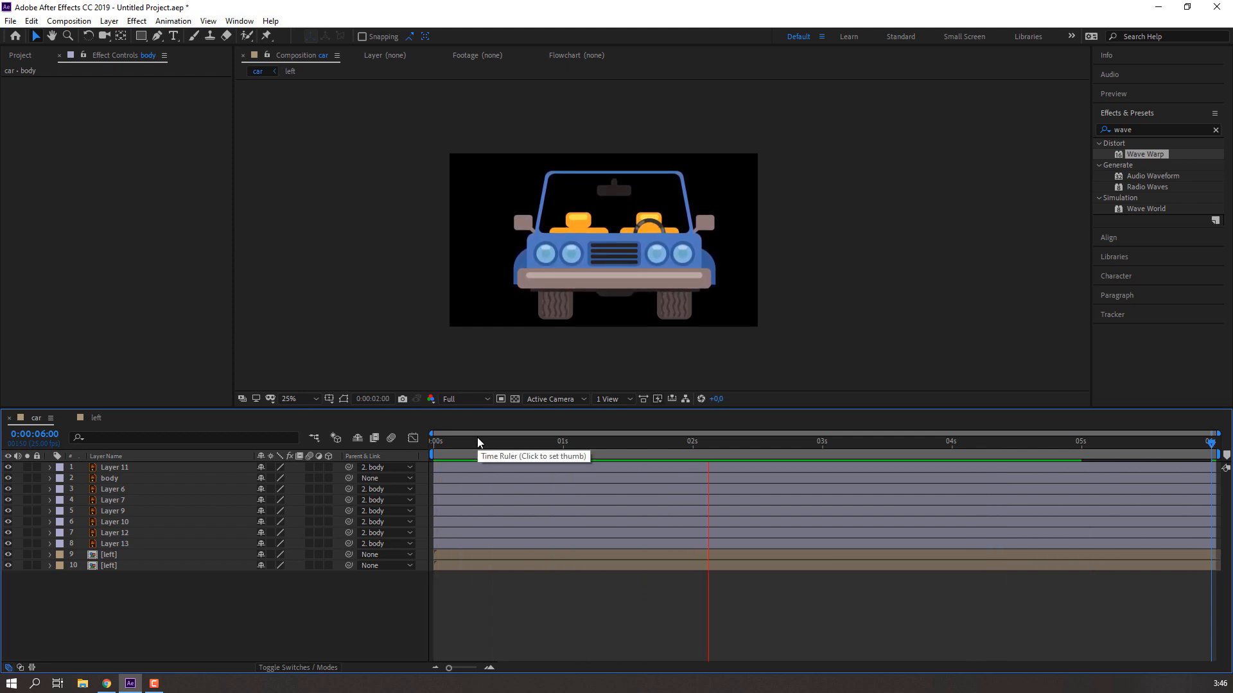
pyautogui.press('space')
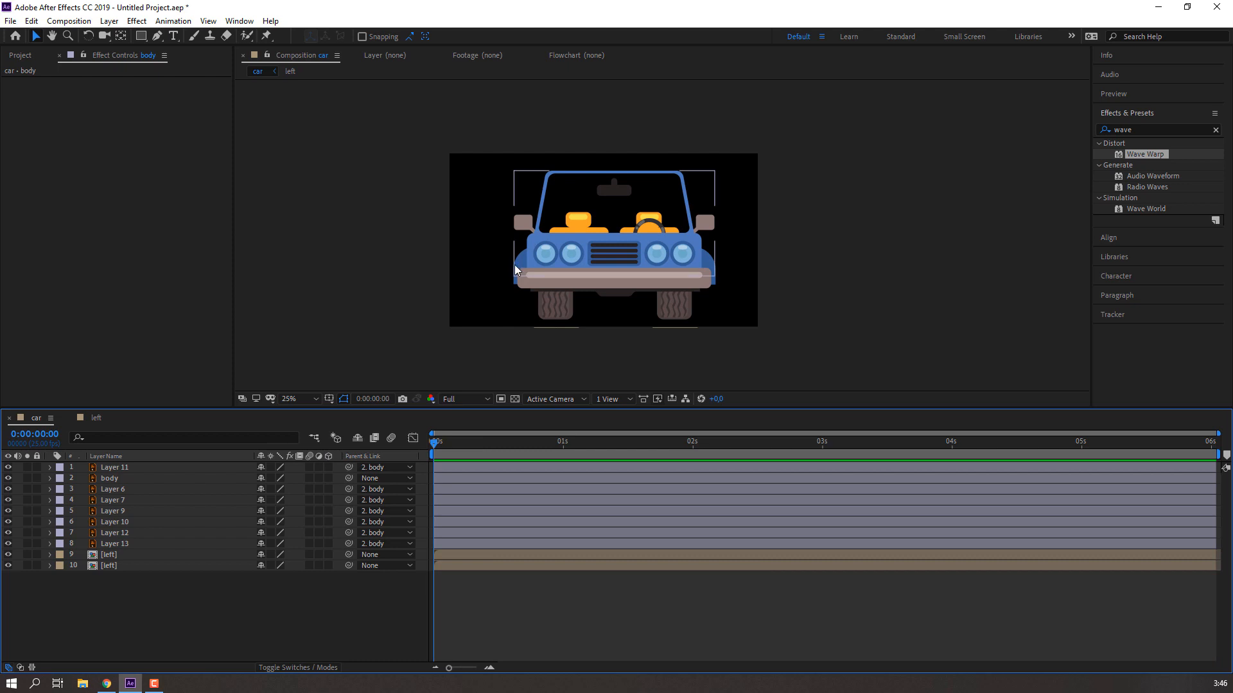
# Reveal Position on the body layer and Layers 12 and 13, and keyframe Position on Layers 12 and 13 at frame 0
pyautogui.click(128, 543)
pyautogui.scroll(4, 418, 349)
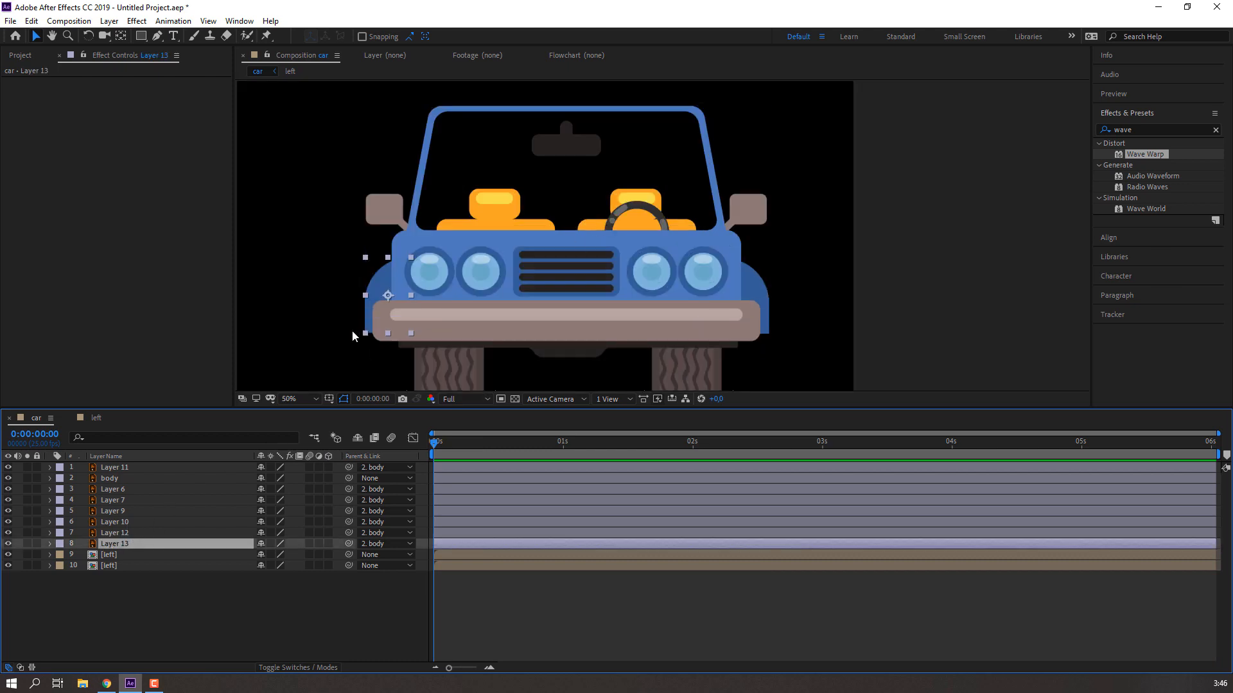
pyautogui.scroll(-2, 719, 314)
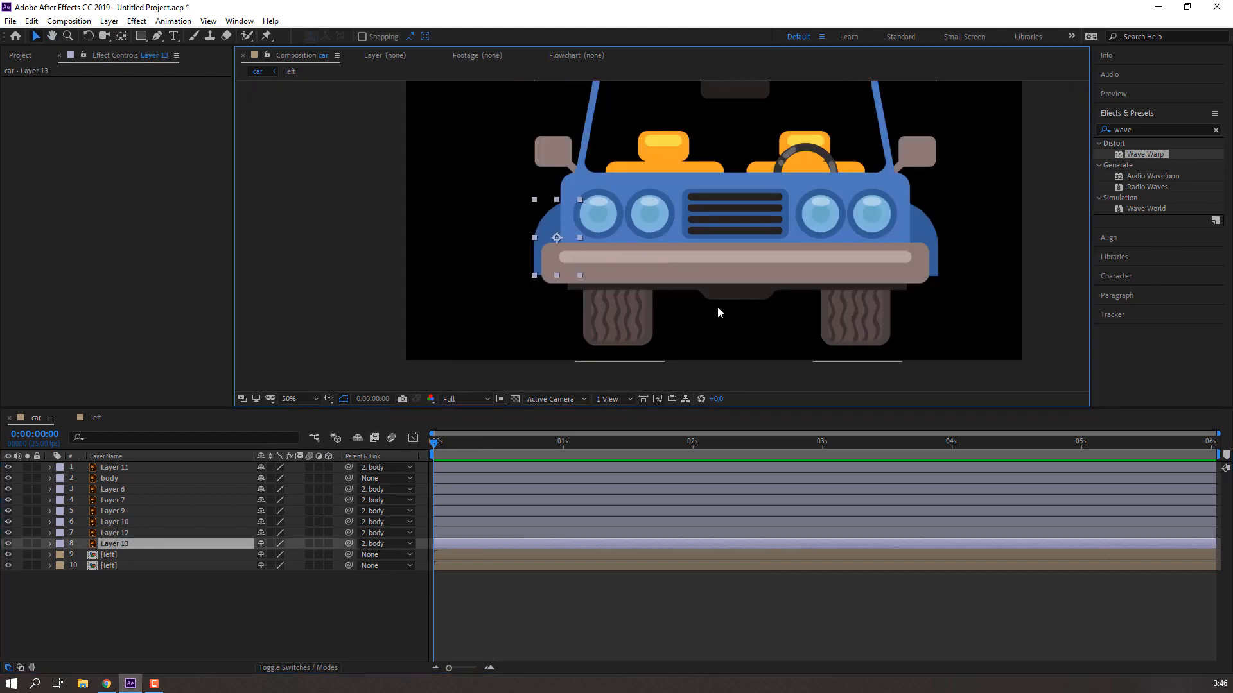
pyautogui.keyDown('ctrl'); pyautogui.click(132, 534); pyautogui.keyUp('ctrl')
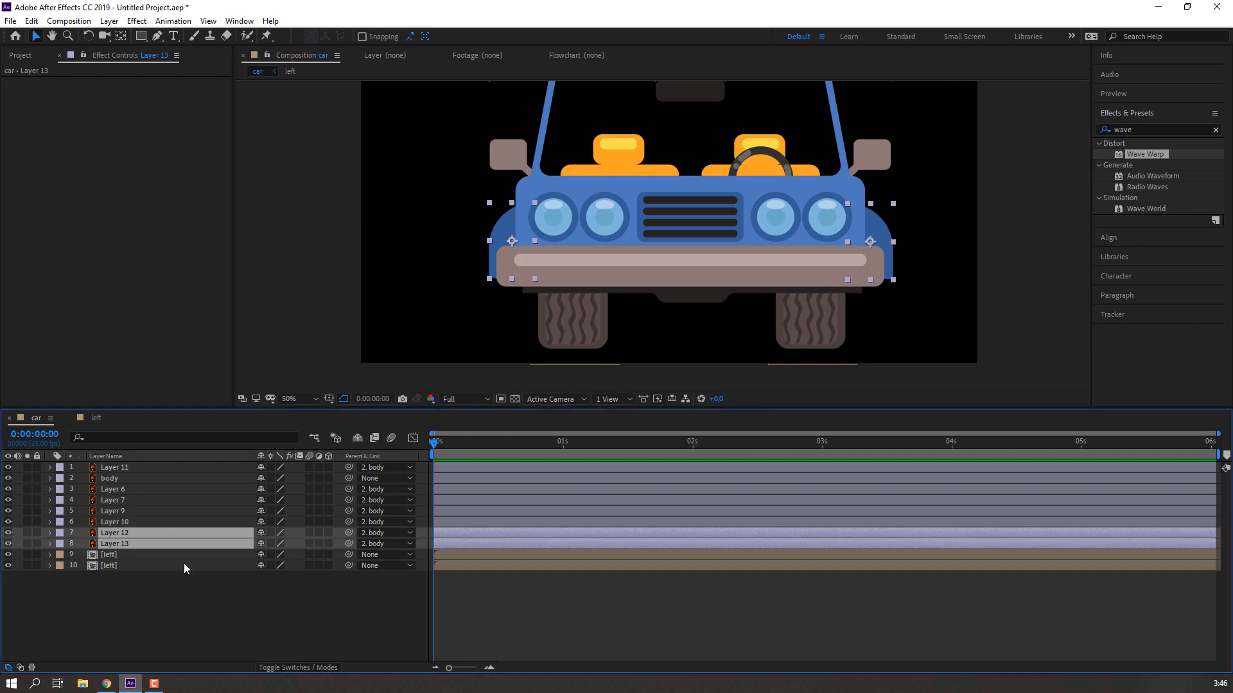
pyautogui.press('p')
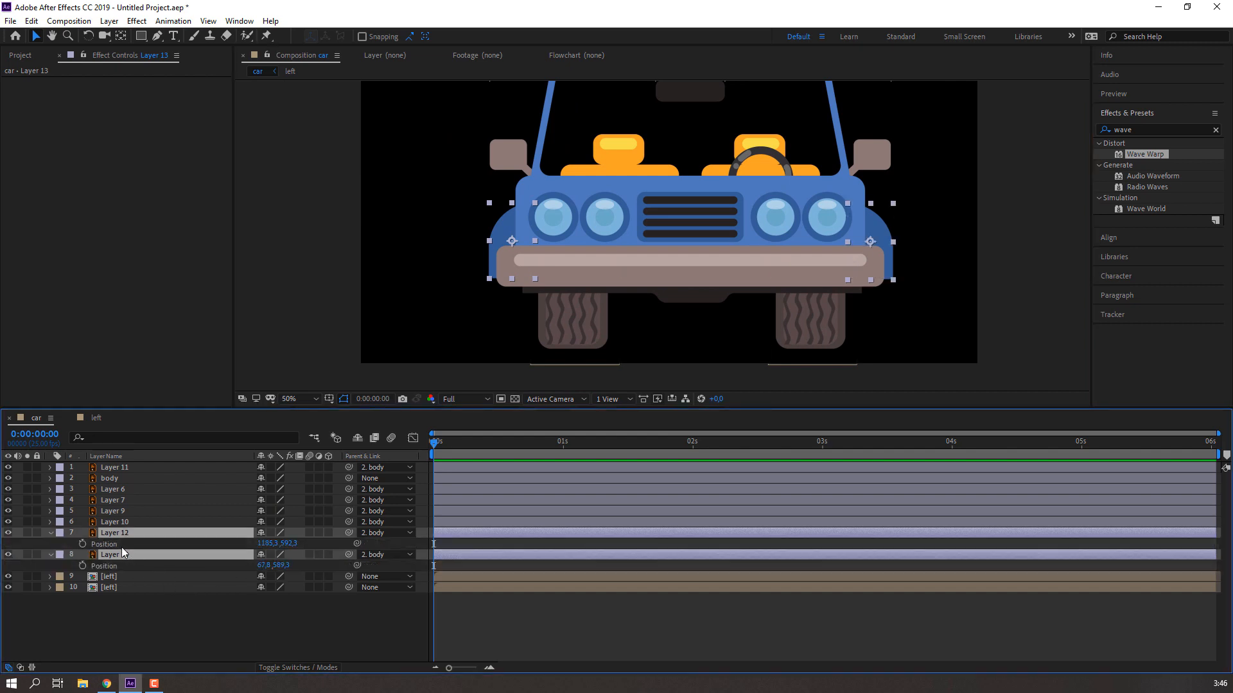
pyautogui.click(114, 479)
pyautogui.press('p')
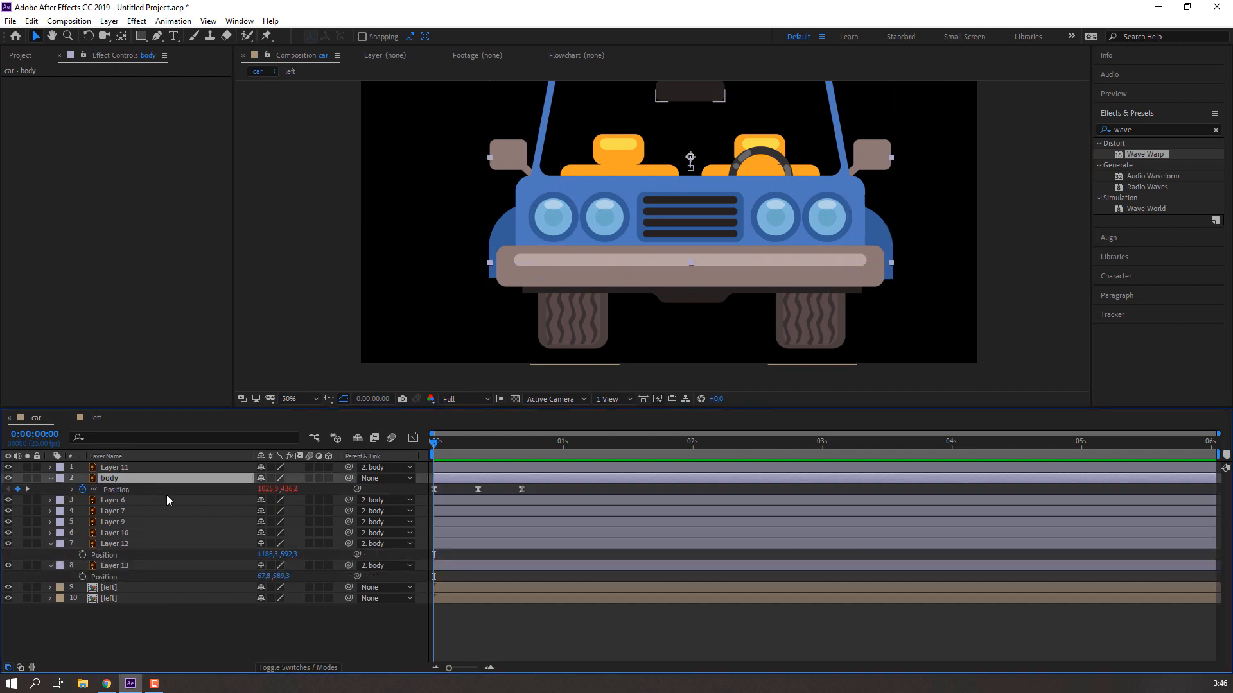
pyautogui.click(82, 576)
pyautogui.click(83, 556)
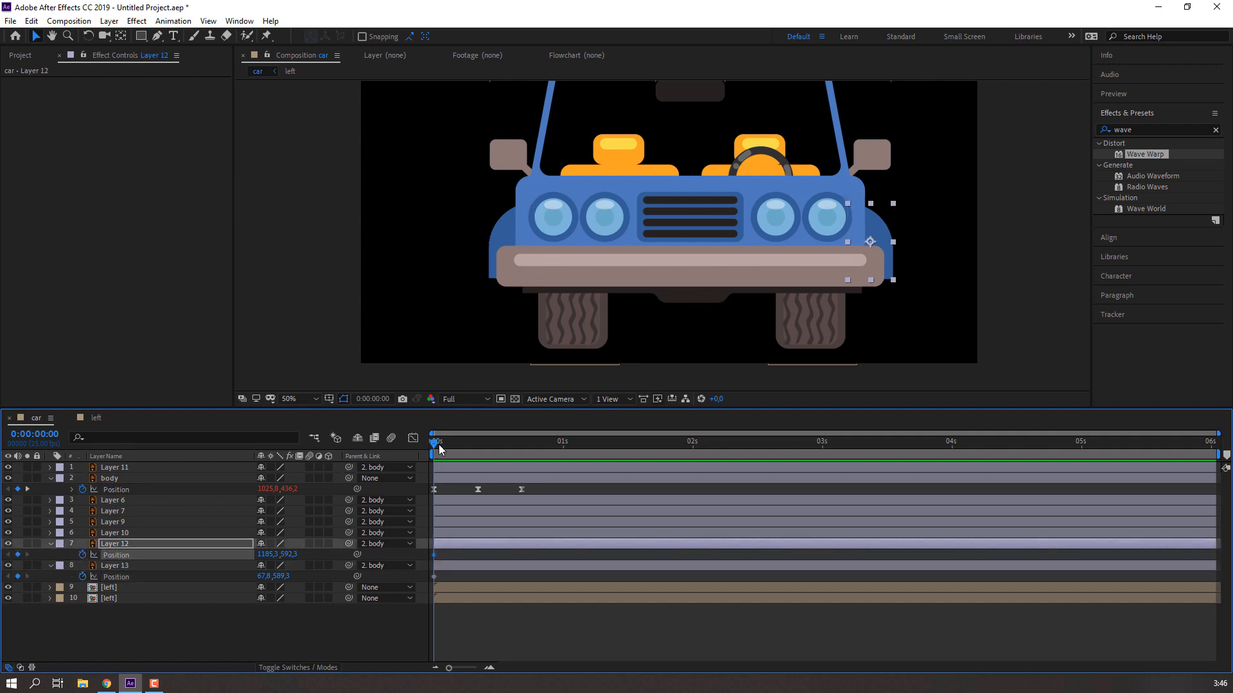
# At frame 9, set the X position of Layer 12 to 1196.3 and of Layer 13 to 51.8
pyautogui.moveTo(439, 449); pyautogui.dragTo(480, 442)
pyautogui.click(180, 644)
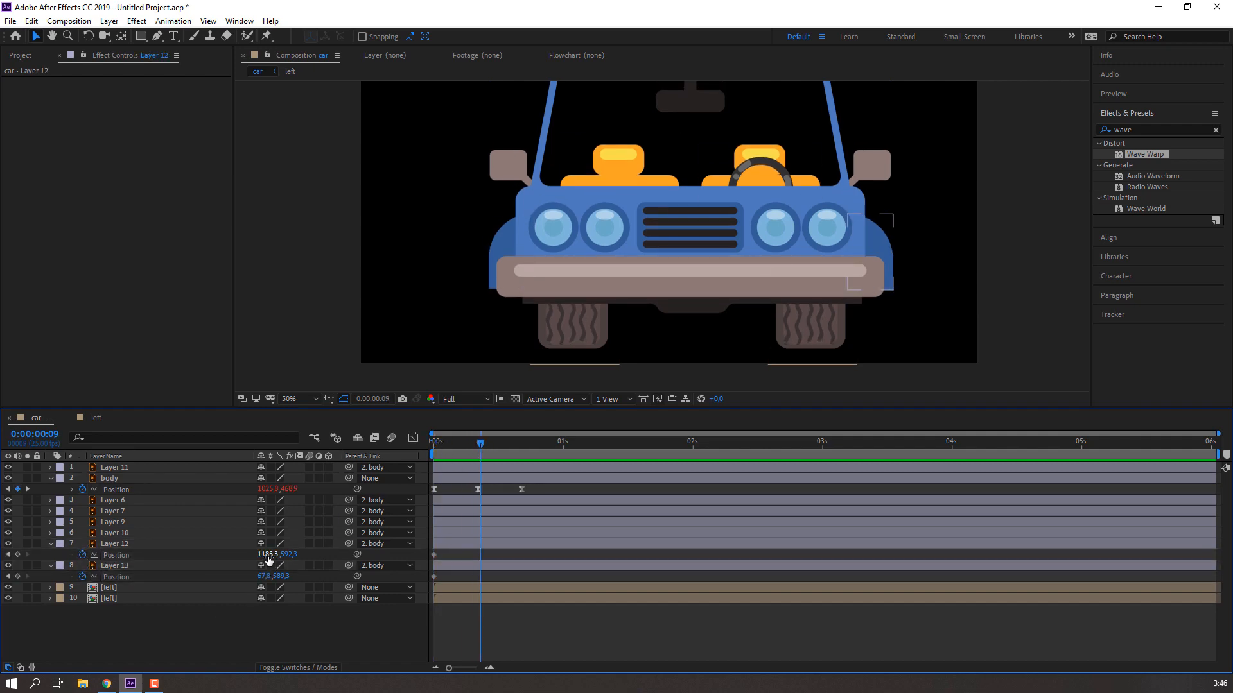
pyautogui.moveTo(268, 560)
pyautogui.mouseDown()
pyautogui.moveTo(267, 580)
pyautogui.moveTo(251, 573)
pyautogui.mouseUp()
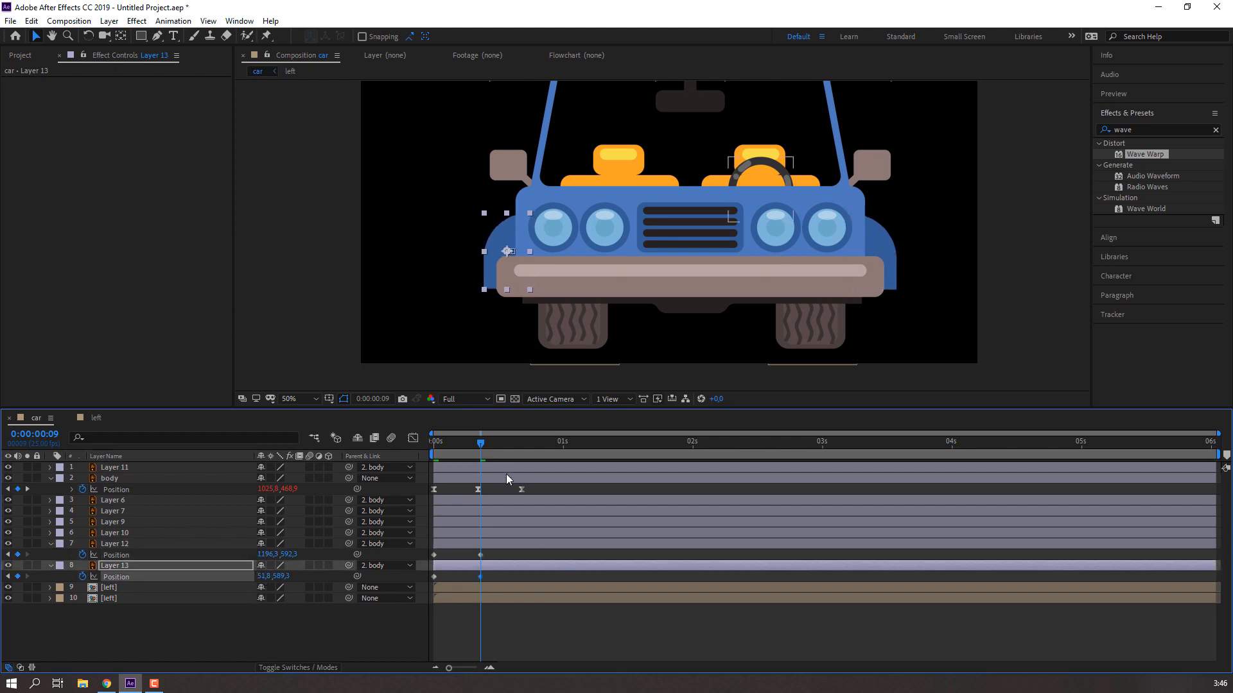
# Copy the starting Position keyframes of Layers 13 and 12 to frame 17
pyautogui.moveTo(493, 448); pyautogui.dragTo(524, 452)
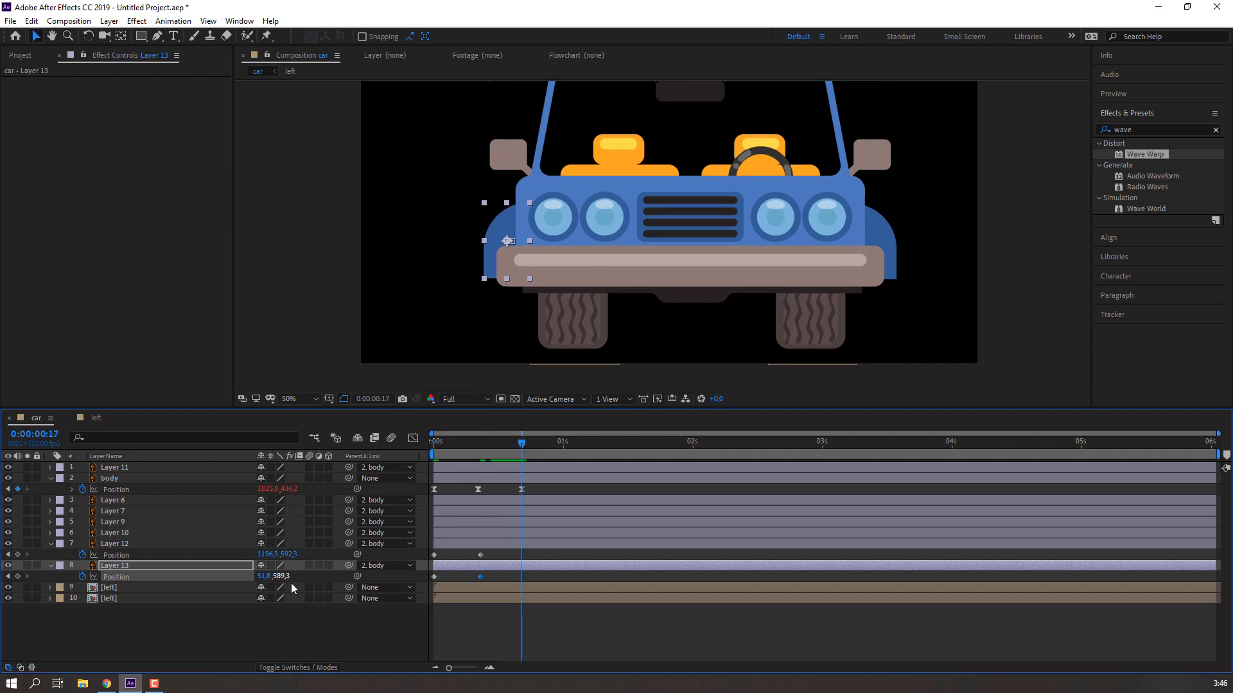
pyautogui.click(479, 576)
pyautogui.hotkey('ctrl', 'v')
pyautogui.moveTo(447, 551); pyautogui.dragTo(406, 561)
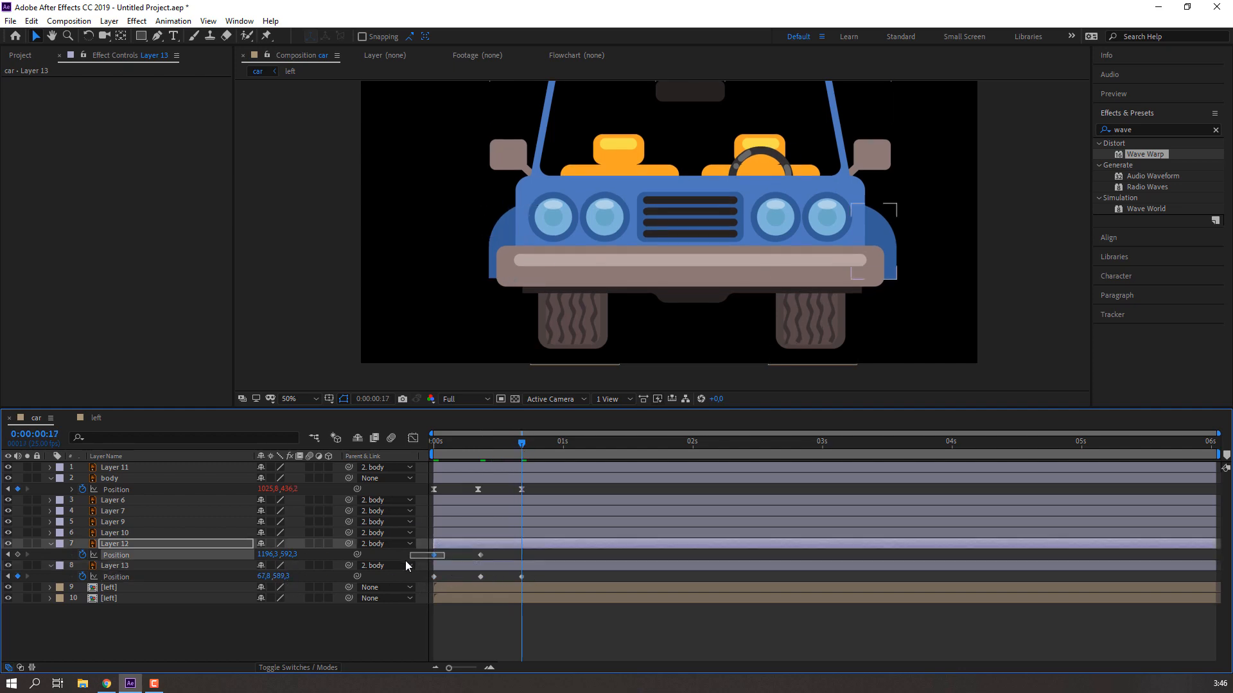
pyautogui.hotkey('ctrl', 'c')
pyautogui.hotkey('ctrl', 'v')
# Apply Easy Ease to all Position keyframes on Layer 12 and Layer 13
pyautogui.moveTo(537, 553); pyautogui.dragTo(434, 580)
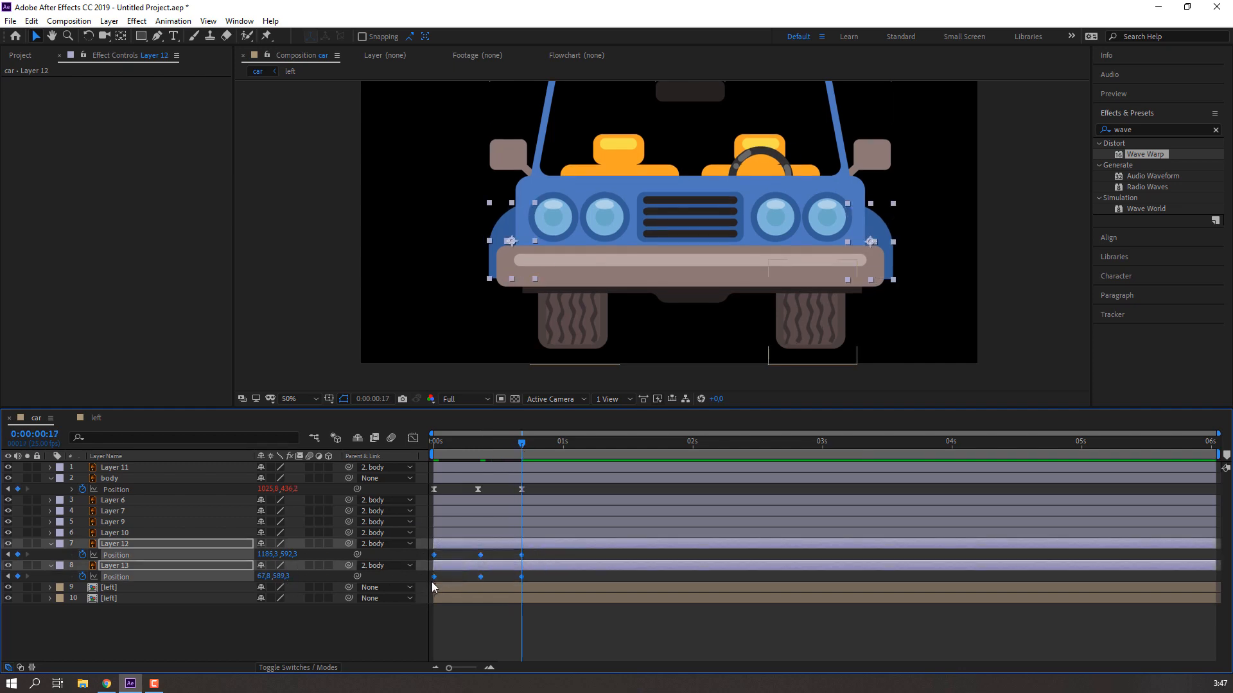
pyautogui.rightClick(436, 577)
pyautogui.moveTo(552, 569)
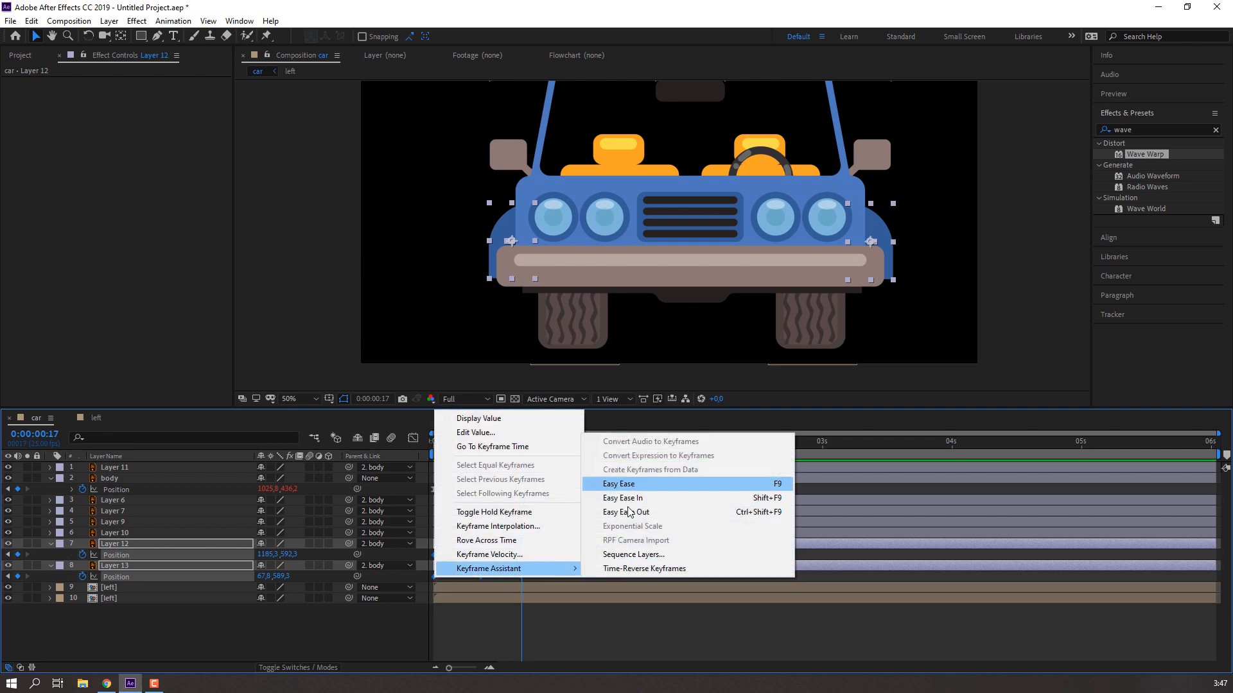
pyautogui.click(633, 484)
# End the work area at frame 17 and play back the eased fender movement
pyautogui.press('n')
pyautogui.press('space')
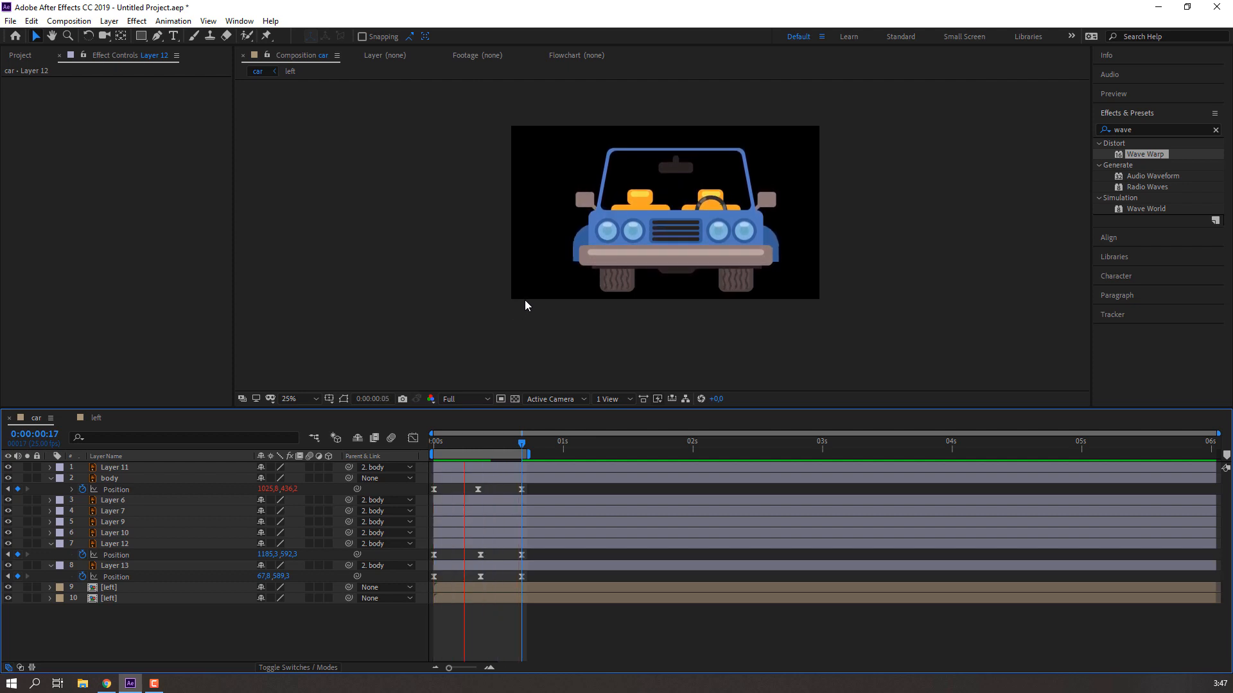
pyautogui.scroll(2, 527, 302)
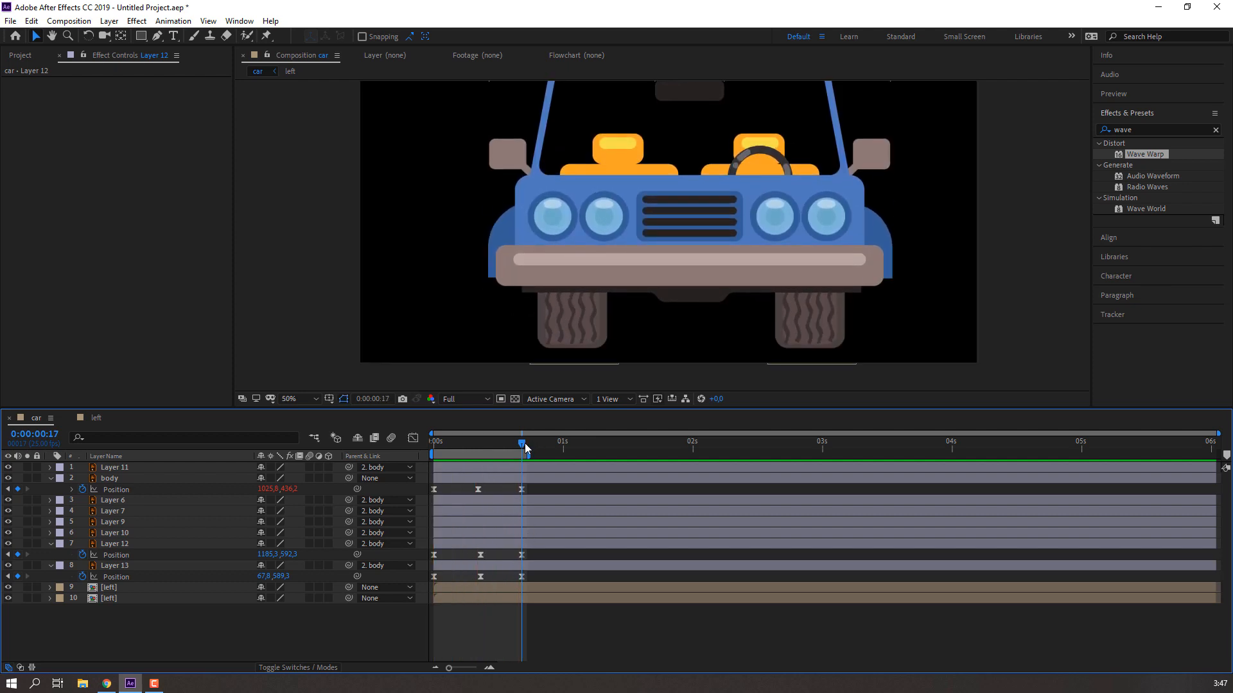
pyautogui.press('space')
# Add the loopOutDuration(type = "cycle", duration = 0) expression to Layer 12's Position and collapse the layer
pyautogui.keyDown('alt'); pyautogui.click(82, 554); pyautogui.keyUp('alt')
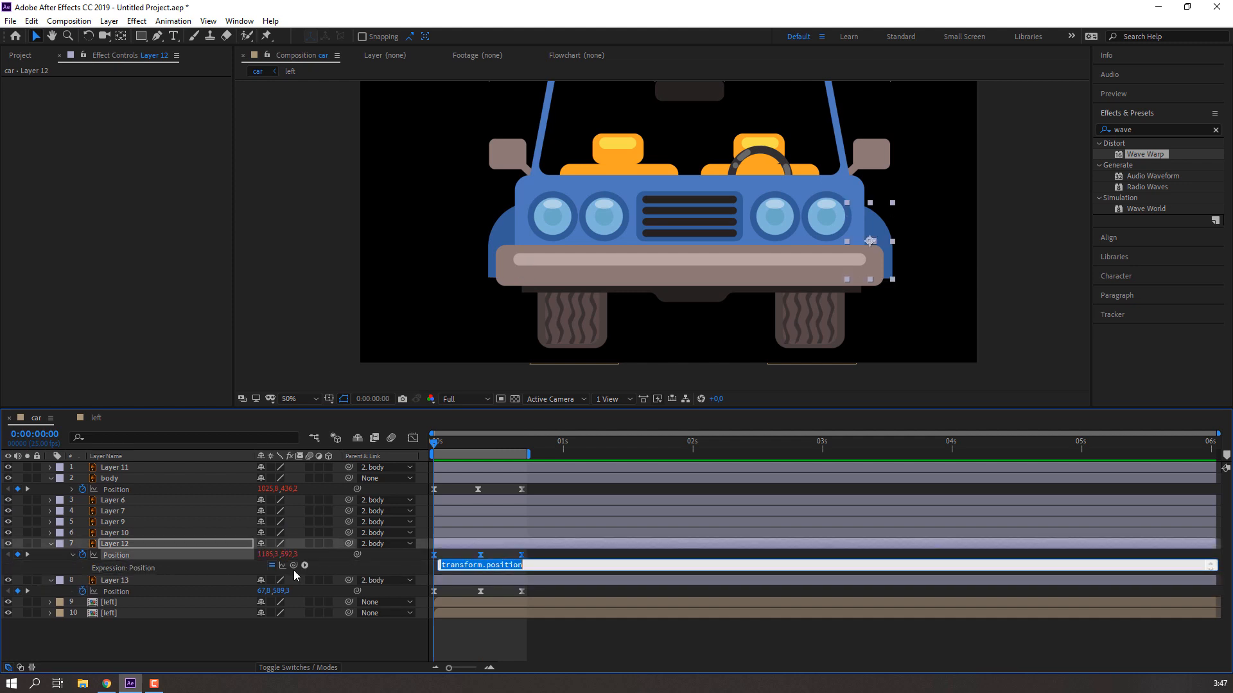
pyautogui.click(304, 565)
pyautogui.moveTo(392, 501)
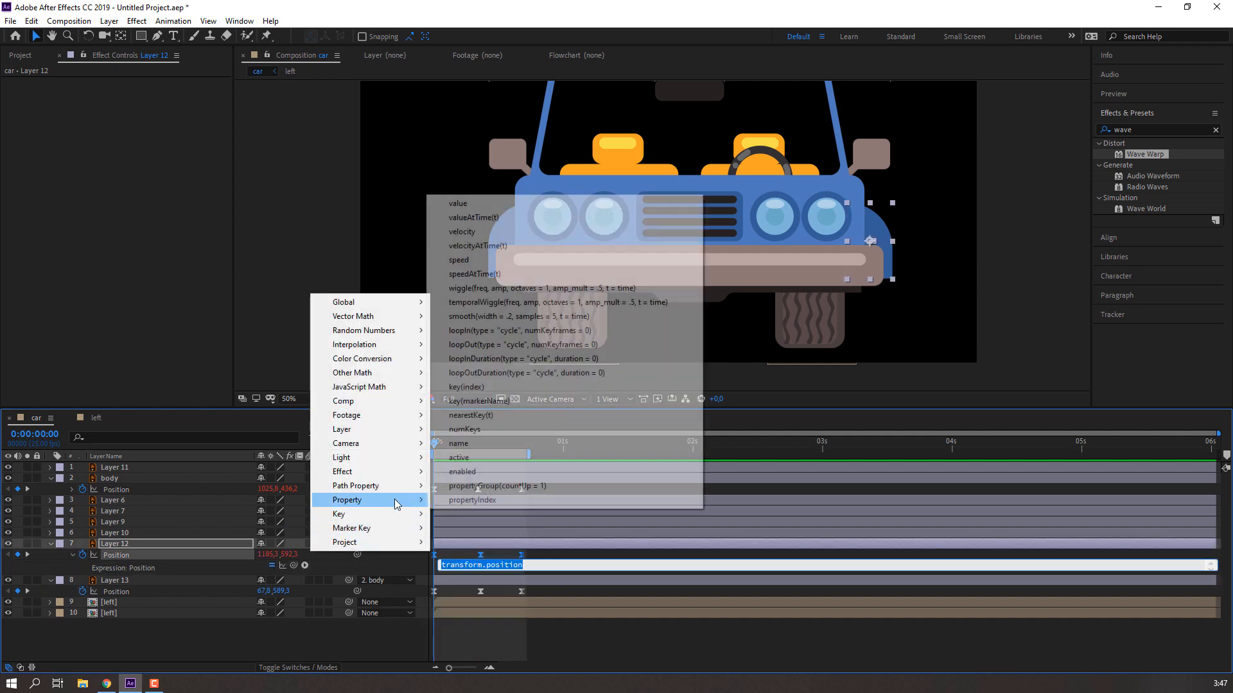
pyautogui.click(552, 373)
pyautogui.click(361, 638)
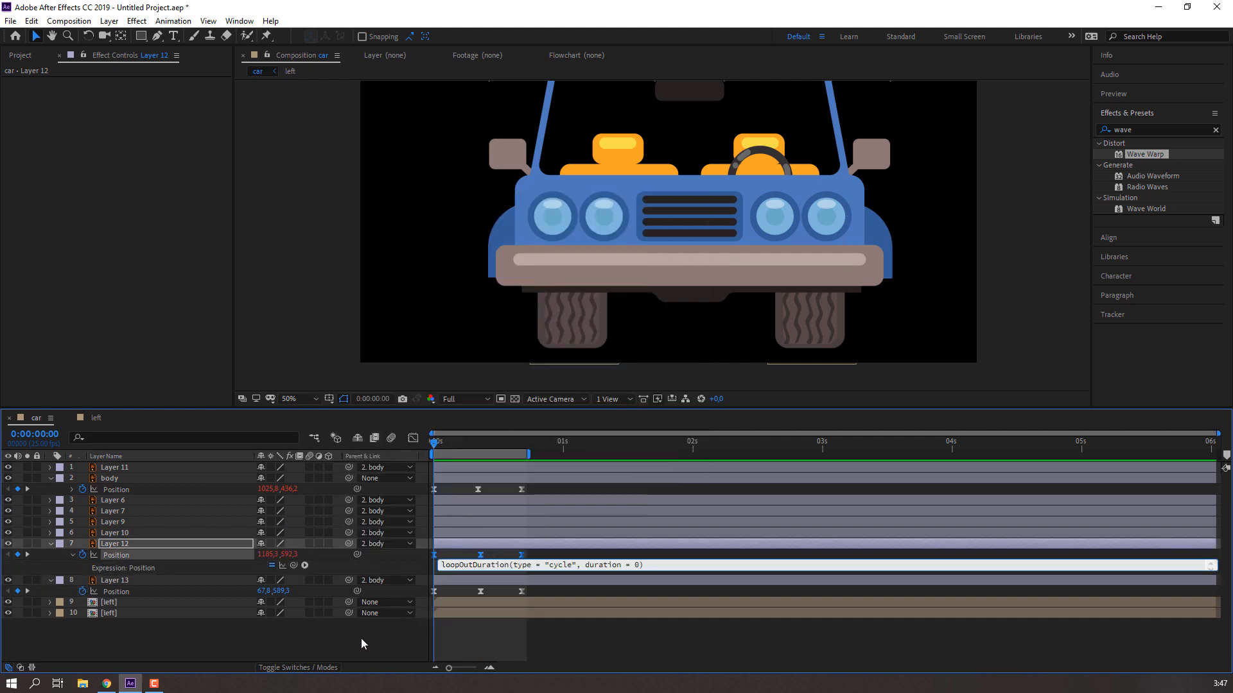
pyautogui.click(51, 544)
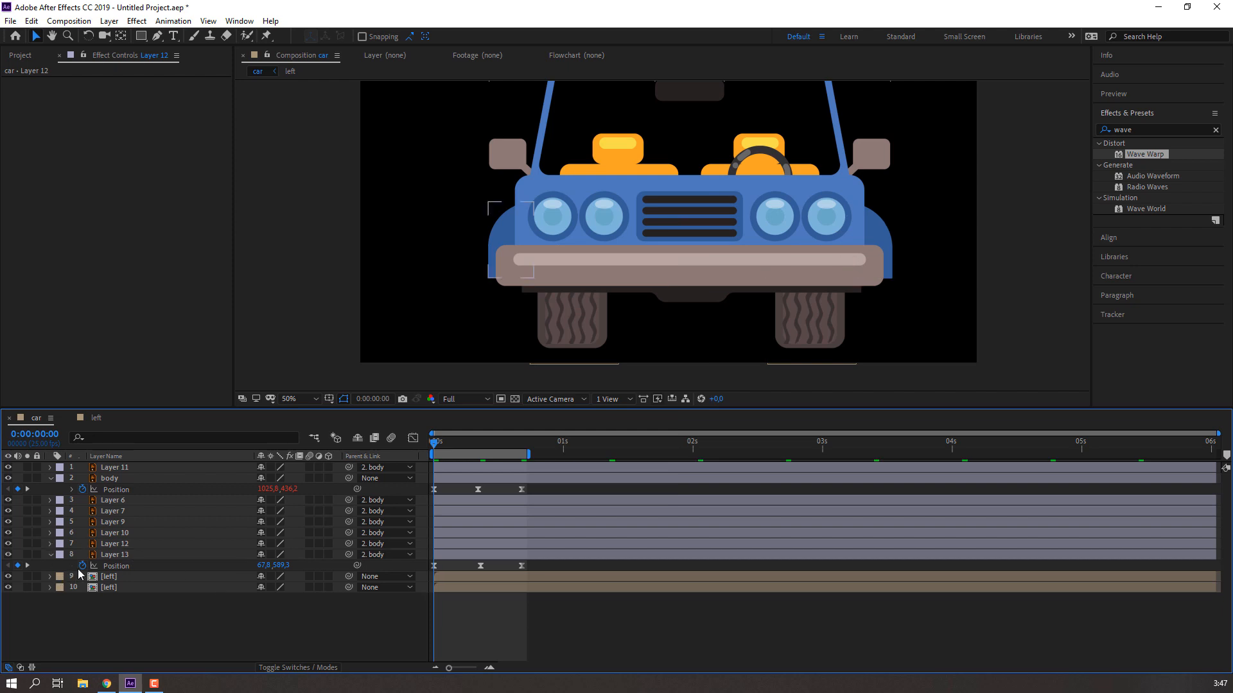
# Add the loopOutDuration(type = "cycle", duration = 0) expression to Layer 13's Position, collapse the layer and preview the animation
pyautogui.keyDown('alt'); pyautogui.click(82, 566); pyautogui.keyUp('alt')
pyautogui.click(304, 577)
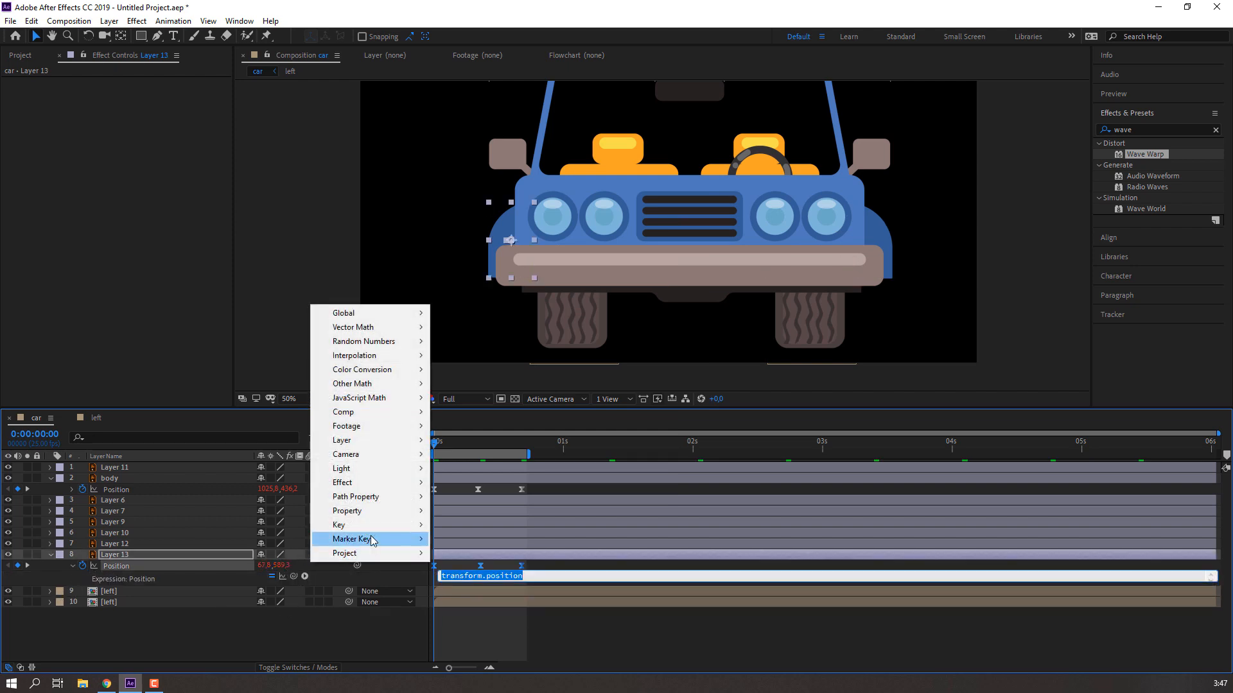
pyautogui.moveTo(392, 510)
pyautogui.click(578, 383)
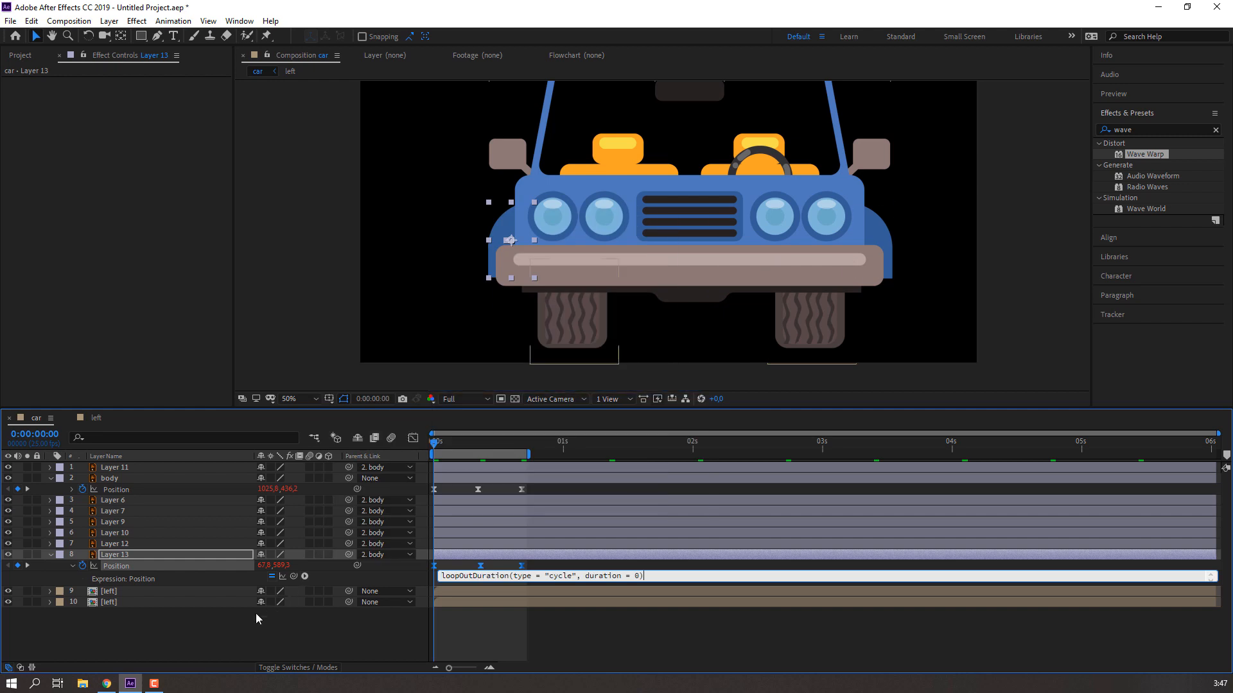
pyautogui.click(256, 614)
pyautogui.click(51, 554)
pyautogui.press('space')
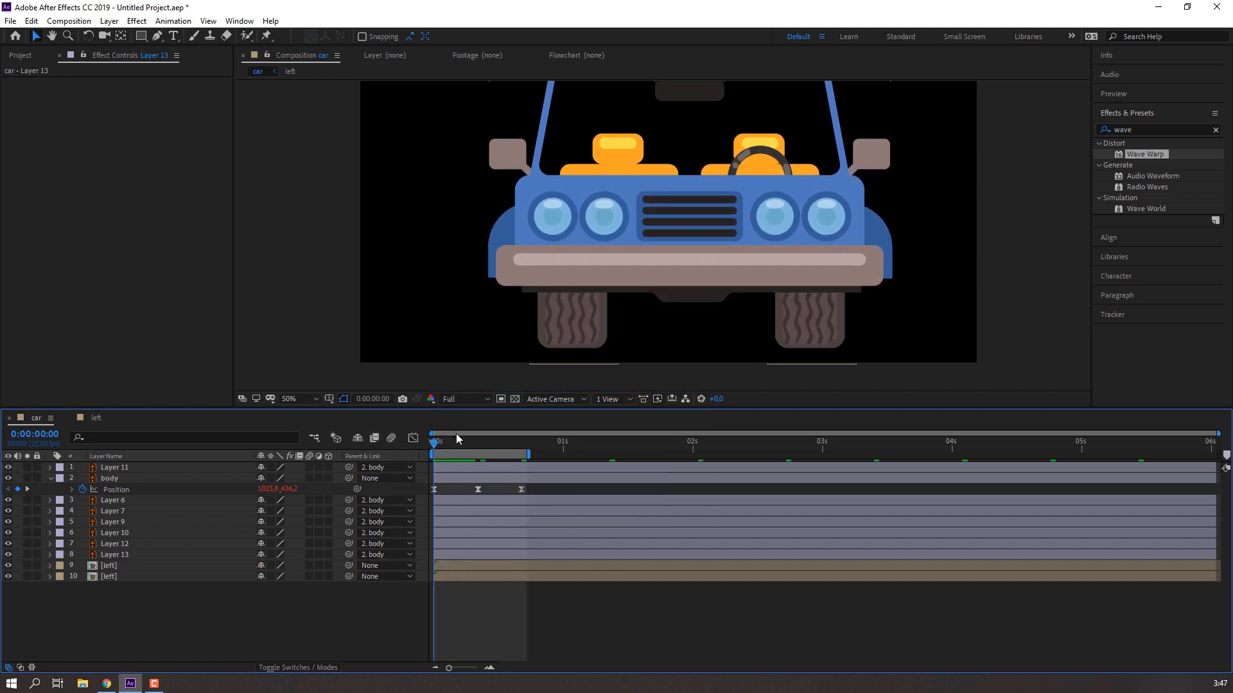
pyautogui.press('space')
# Identify the seat on Layer 10 by soloing it briefly, and keyframe its Position at frame 0 with Y at 352.3
pyautogui.click(125, 553)
pyautogui.click(122, 544)
pyautogui.click(121, 534)
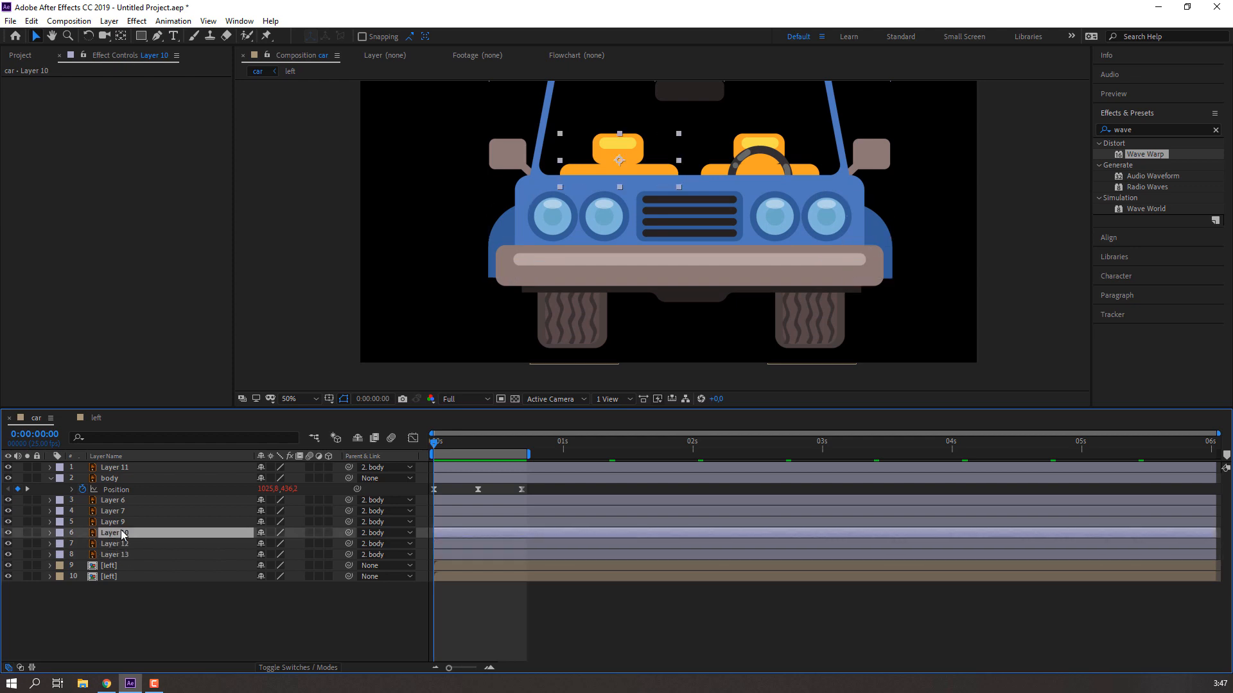
pyautogui.click(27, 533)
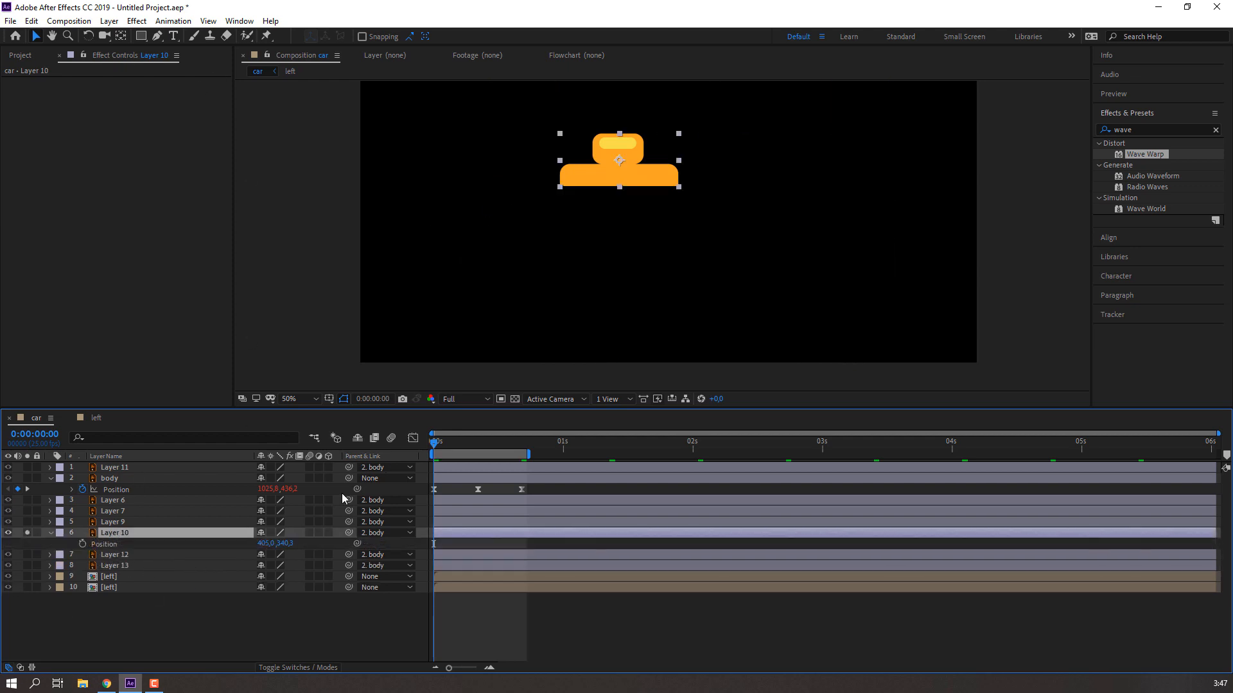
pyautogui.click(27, 533)
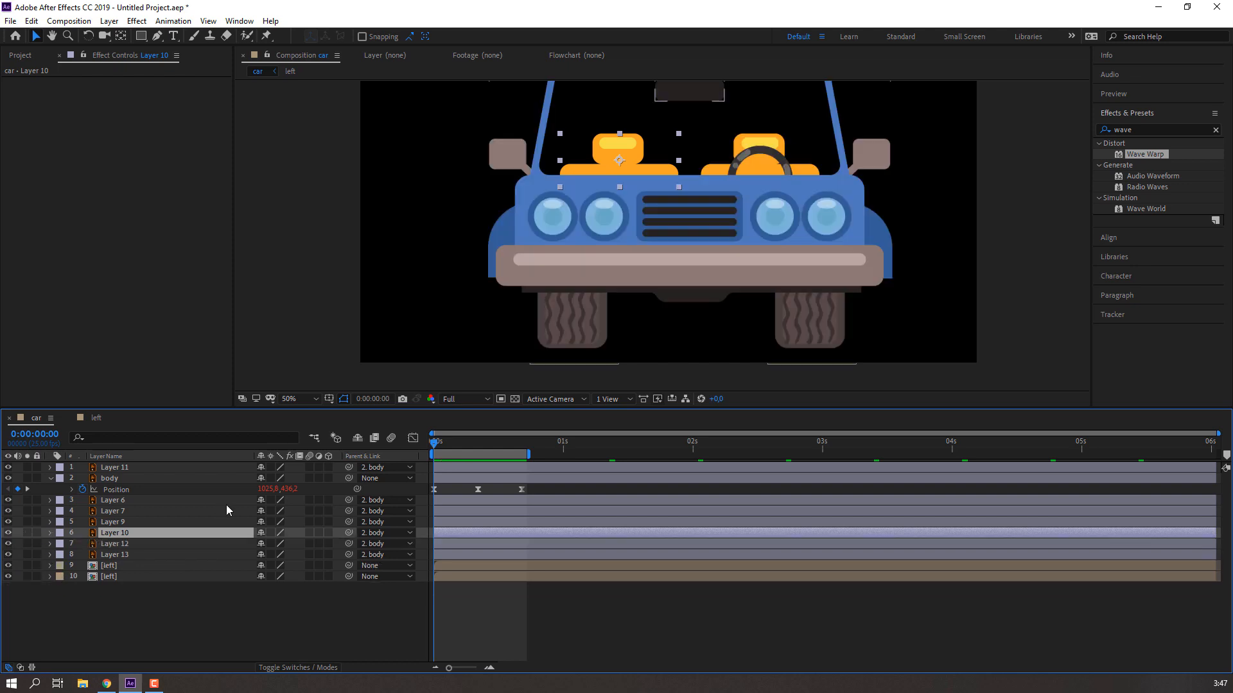
pyautogui.press('p')
pyautogui.click(82, 543)
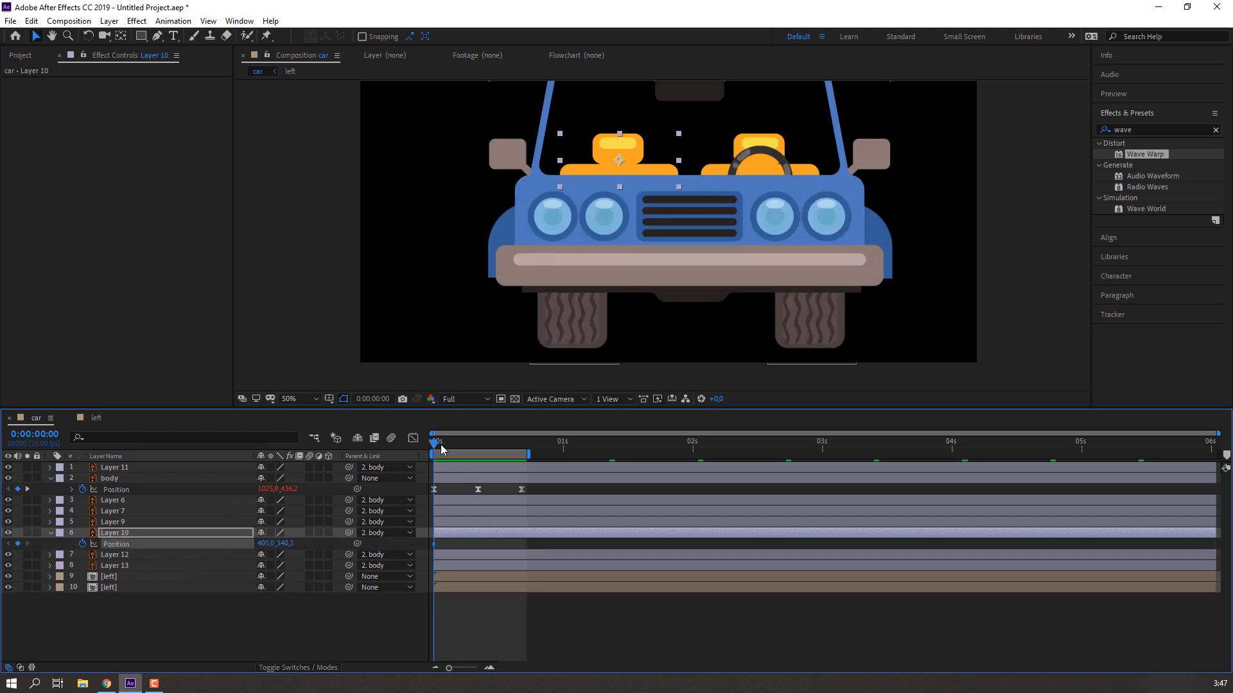
pyautogui.moveTo(461, 448); pyautogui.dragTo(430, 453)
pyautogui.moveTo(283, 544); pyautogui.dragTo(291, 544)
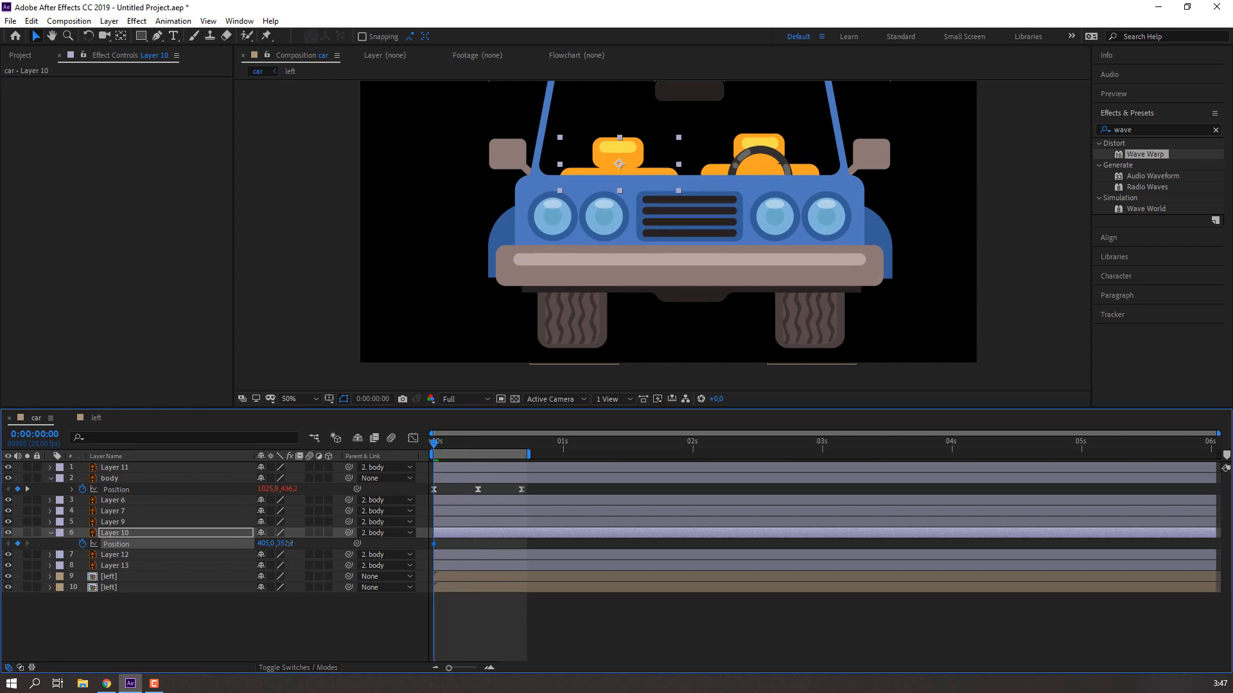
# At frame 9, set Layer 10's Y position to about 338, and copy its starting keyframe to frame 17
pyautogui.moveTo(449, 439); pyautogui.dragTo(480, 449)
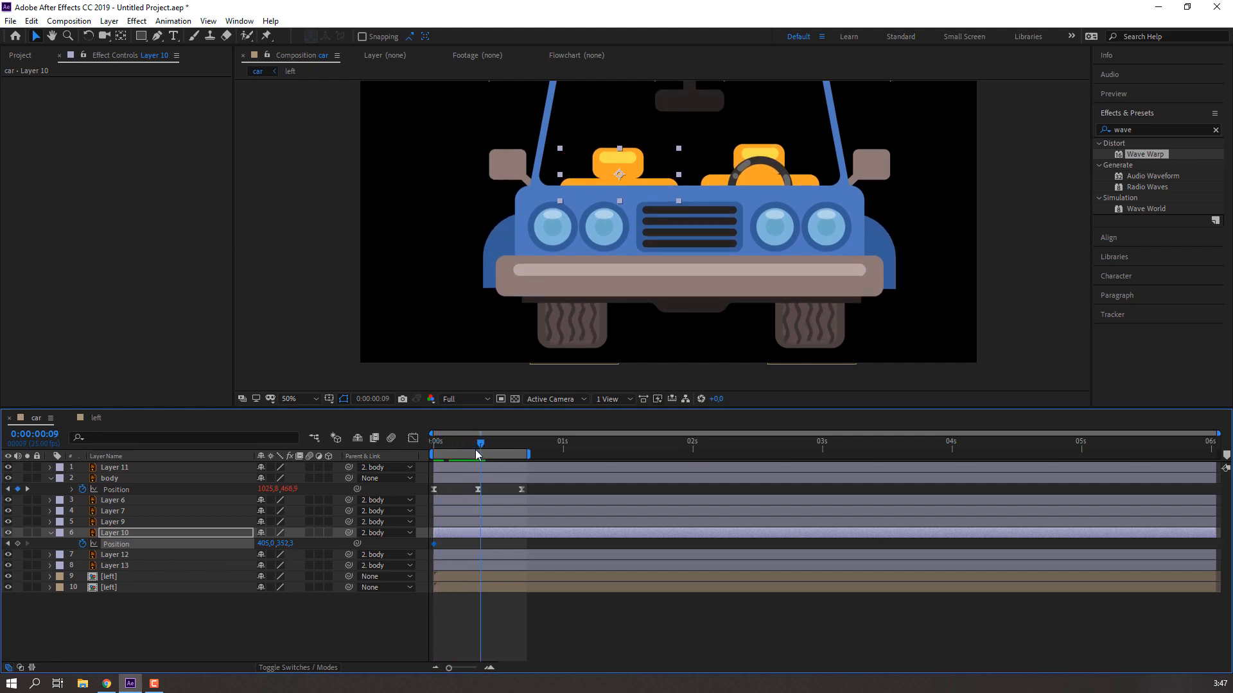
pyautogui.moveTo(288, 544); pyautogui.dragTo(273, 544)
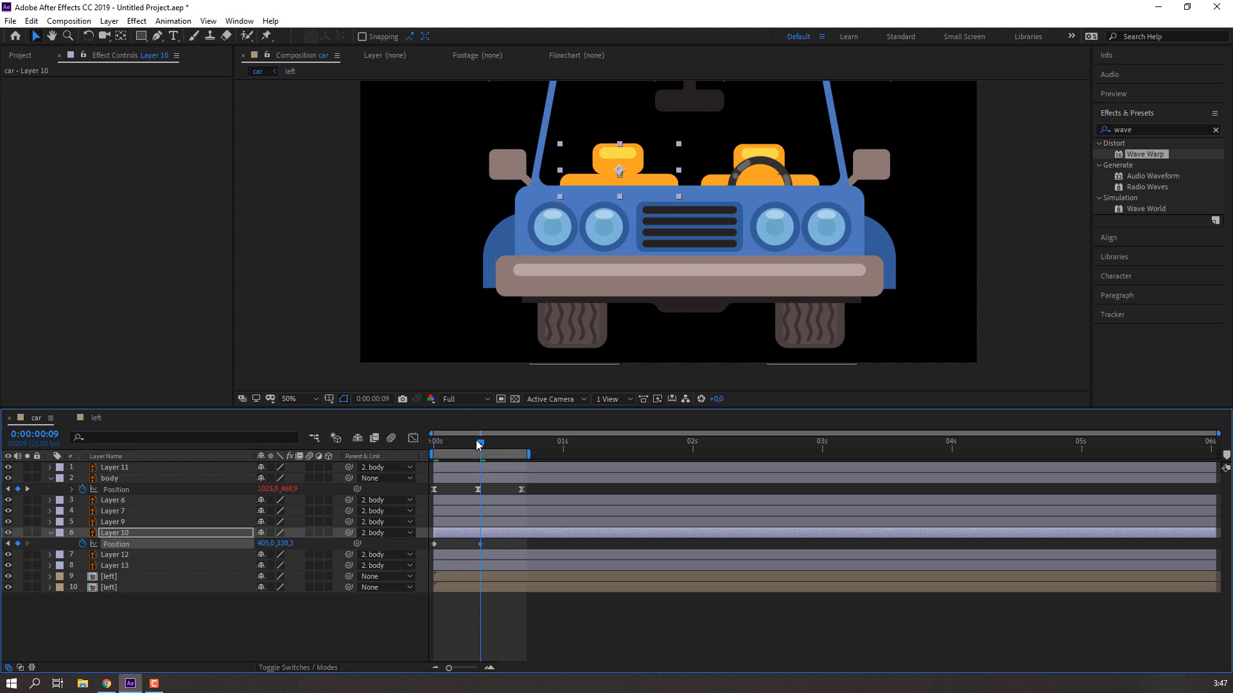
pyautogui.moveTo(478, 442); pyautogui.dragTo(521, 442)
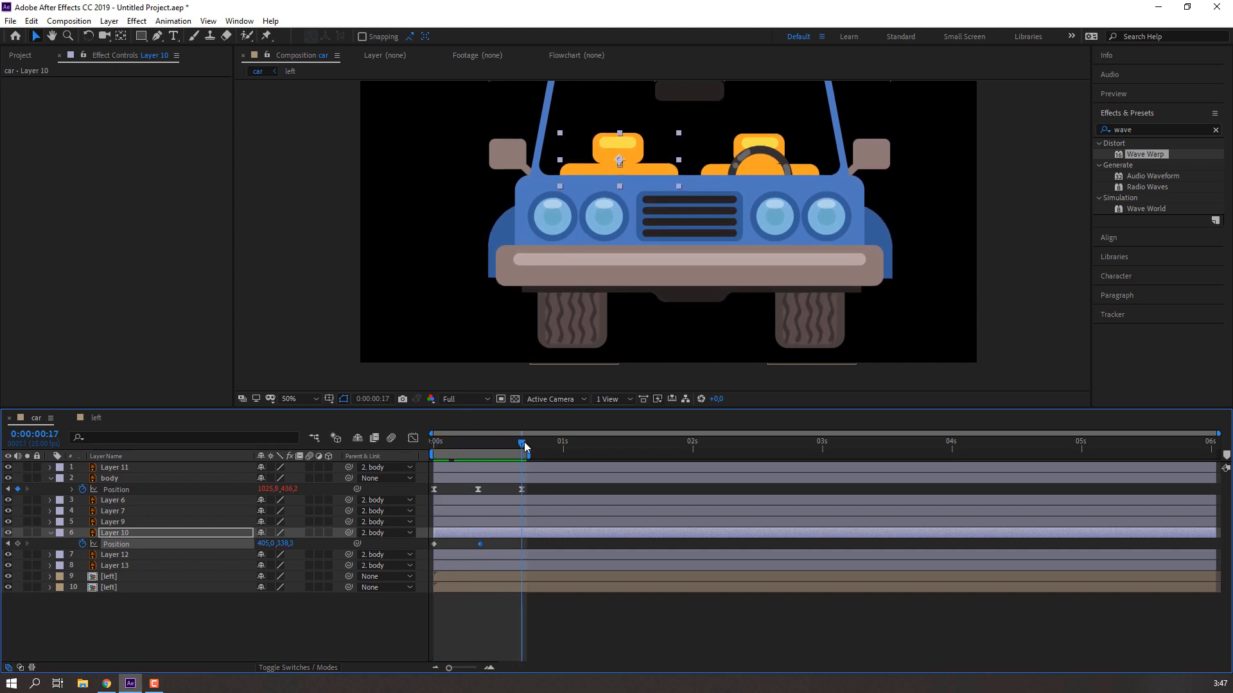
pyautogui.moveTo(447, 561); pyautogui.dragTo(410, 544)
pyautogui.hotkey('ctrl', 'c')
pyautogui.hotkey('ctrl', 'v')
# Apply Easy Ease to all of Layer 10's Position keyframes and play back the seat's bounce
pyautogui.moveTo(533, 541); pyautogui.dragTo(427, 548)
pyautogui.rightClick(434, 545)
pyautogui.moveTo(494, 537)
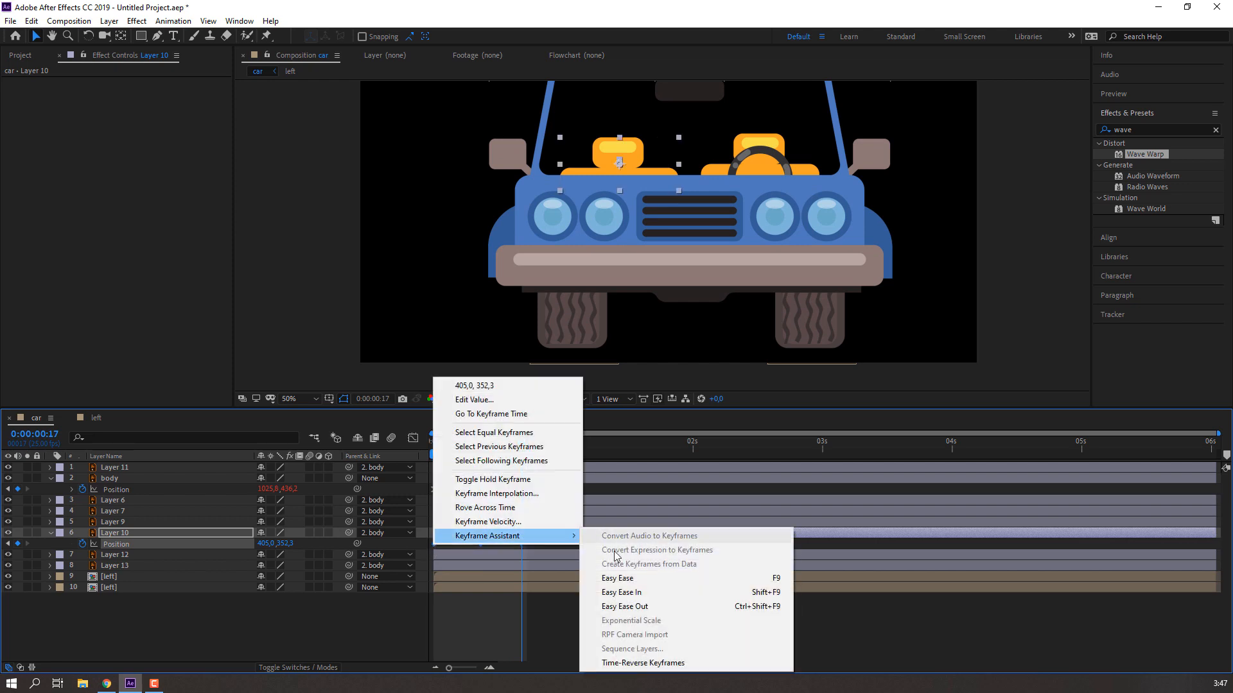
pyautogui.click(613, 578)
pyautogui.press('space')
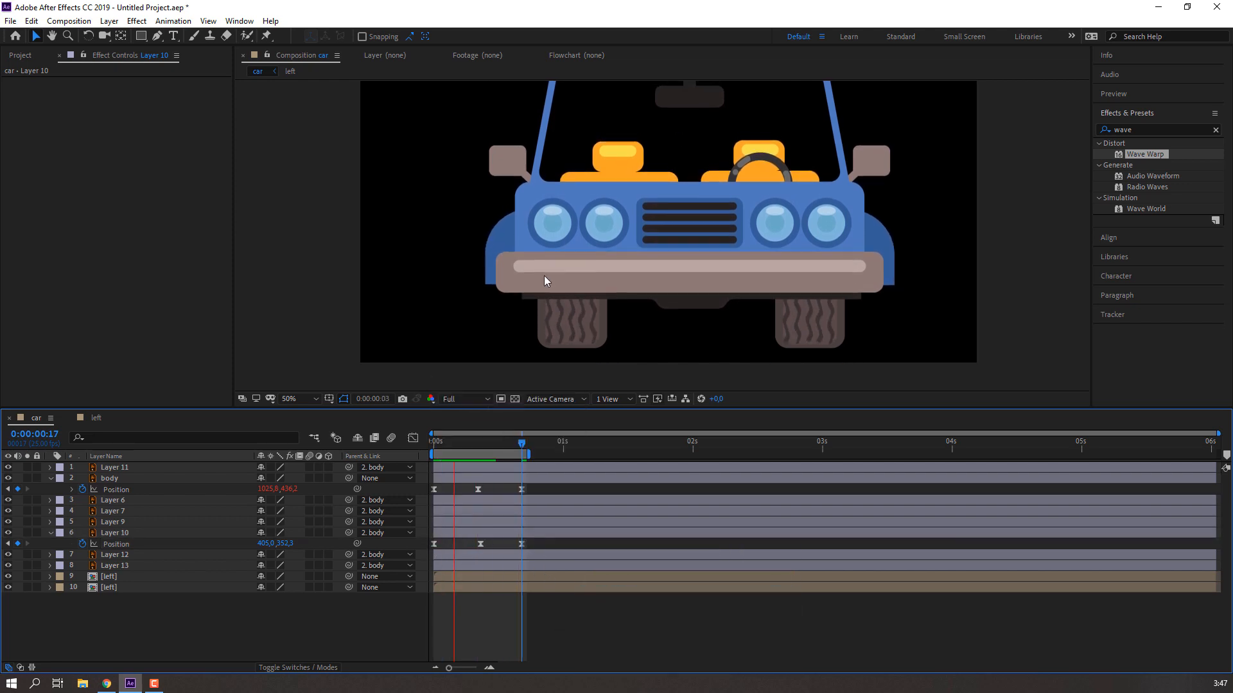
pyautogui.scroll(-2, 542, 271)
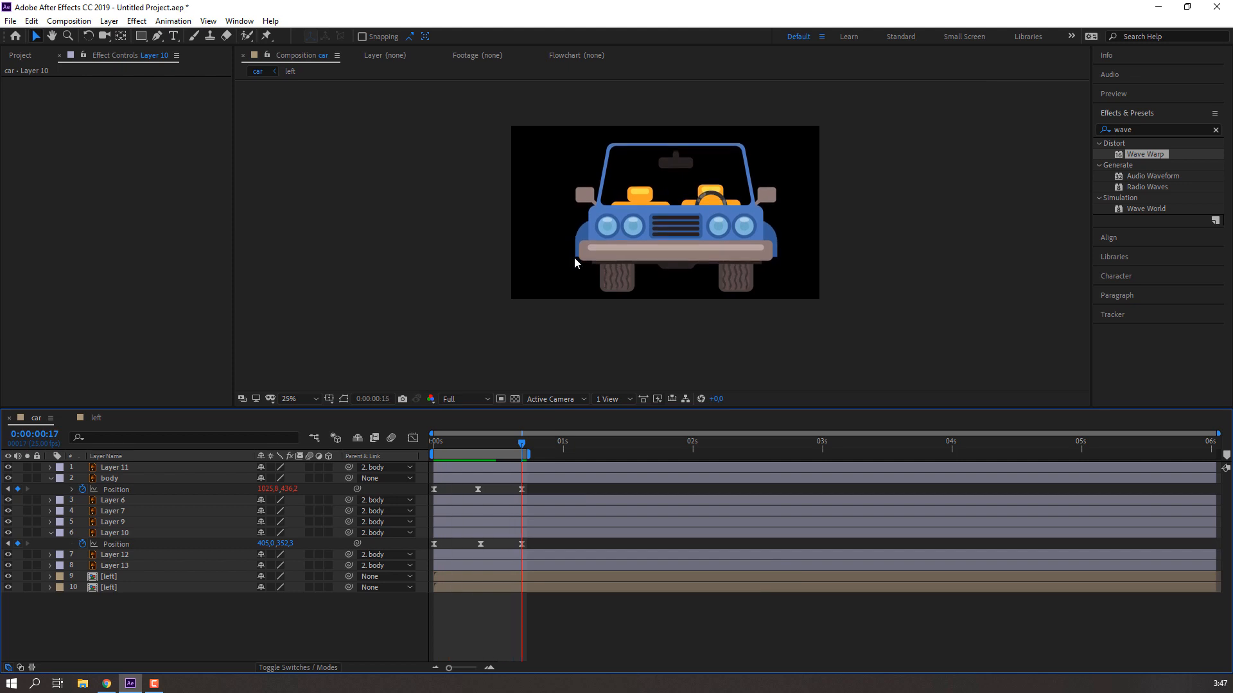
pyautogui.scroll(2, 574, 257)
pyautogui.press('space')
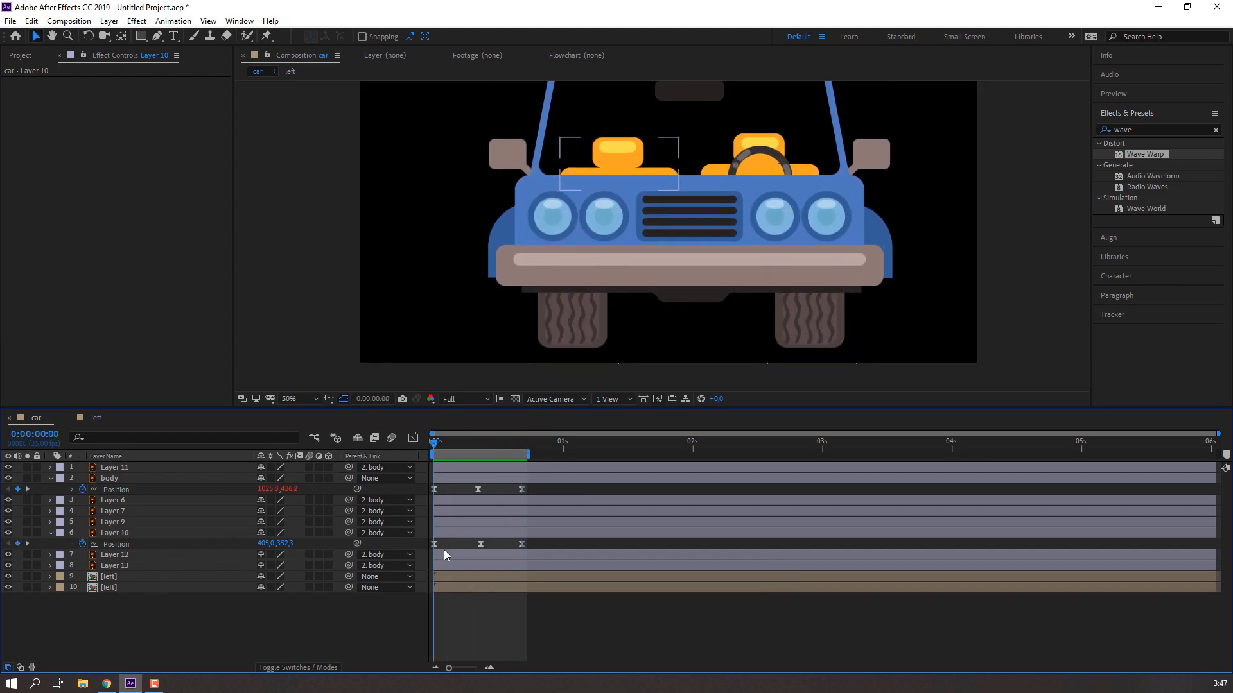
# Add the loopOutDuration(type = "cycle", duration = 0) expression to Layer 10's Position and collapse the layer
pyautogui.keyDown('alt'); pyautogui.click(81, 544); pyautogui.keyUp('alt')
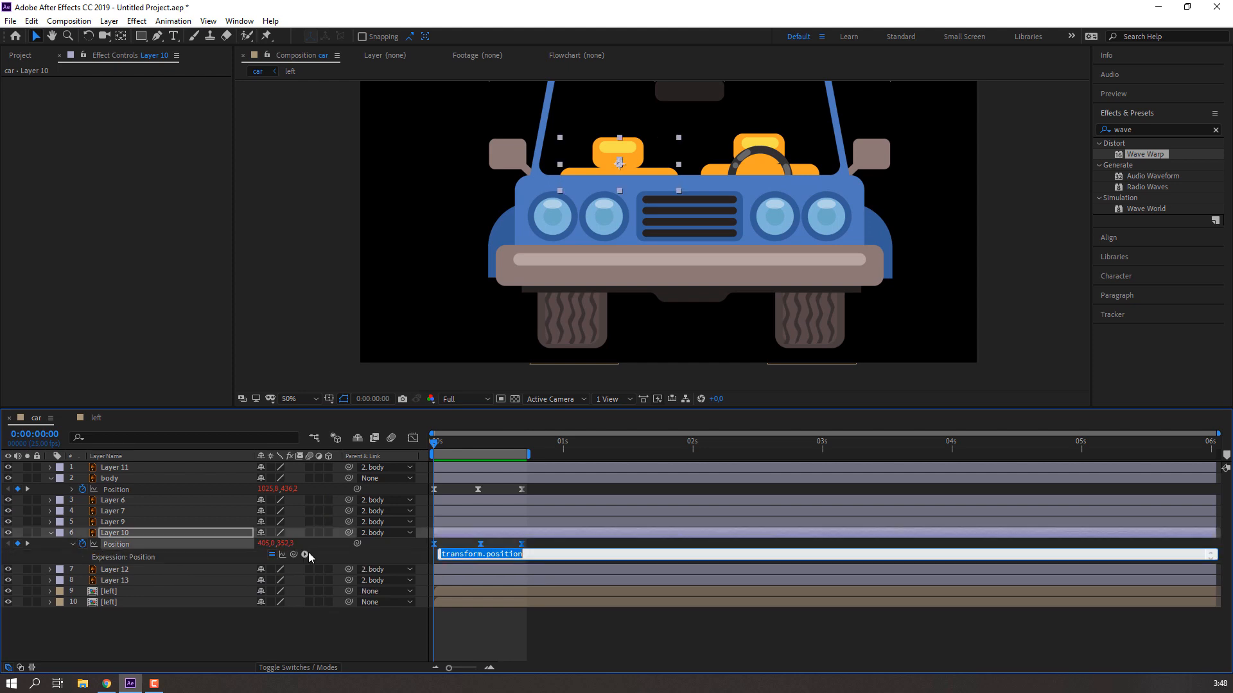
pyautogui.click(306, 554)
pyautogui.moveTo(350, 489)
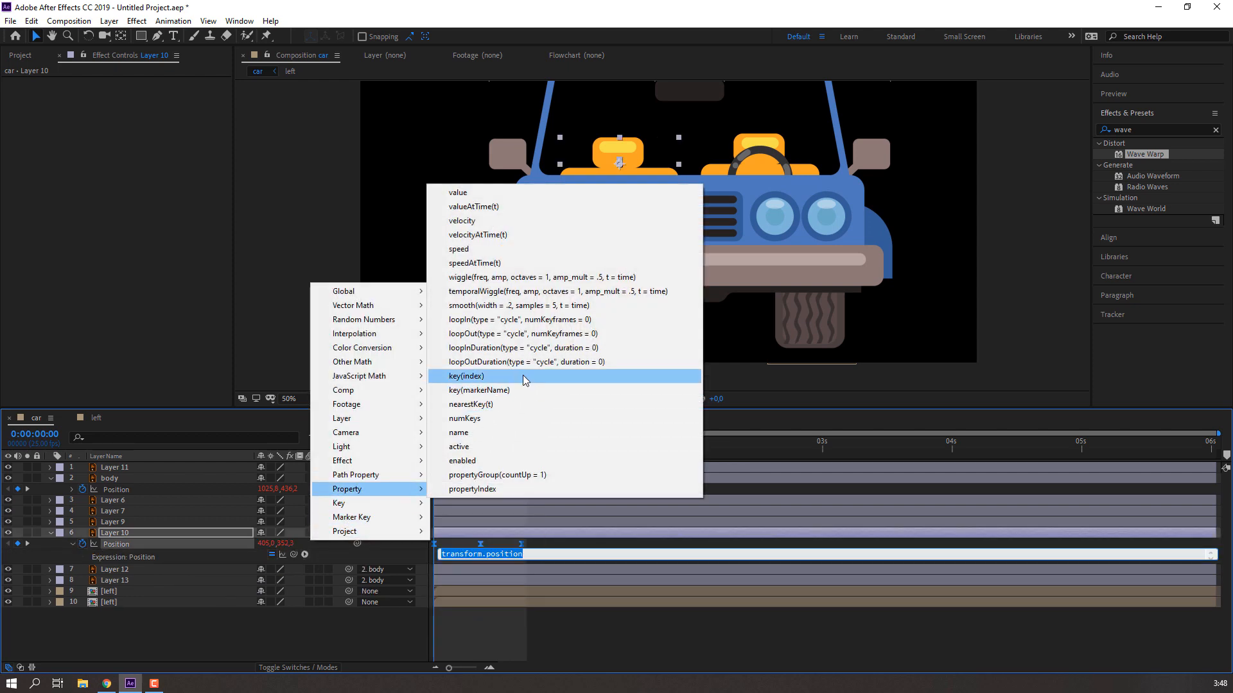
pyautogui.click(514, 362)
pyautogui.click(149, 603)
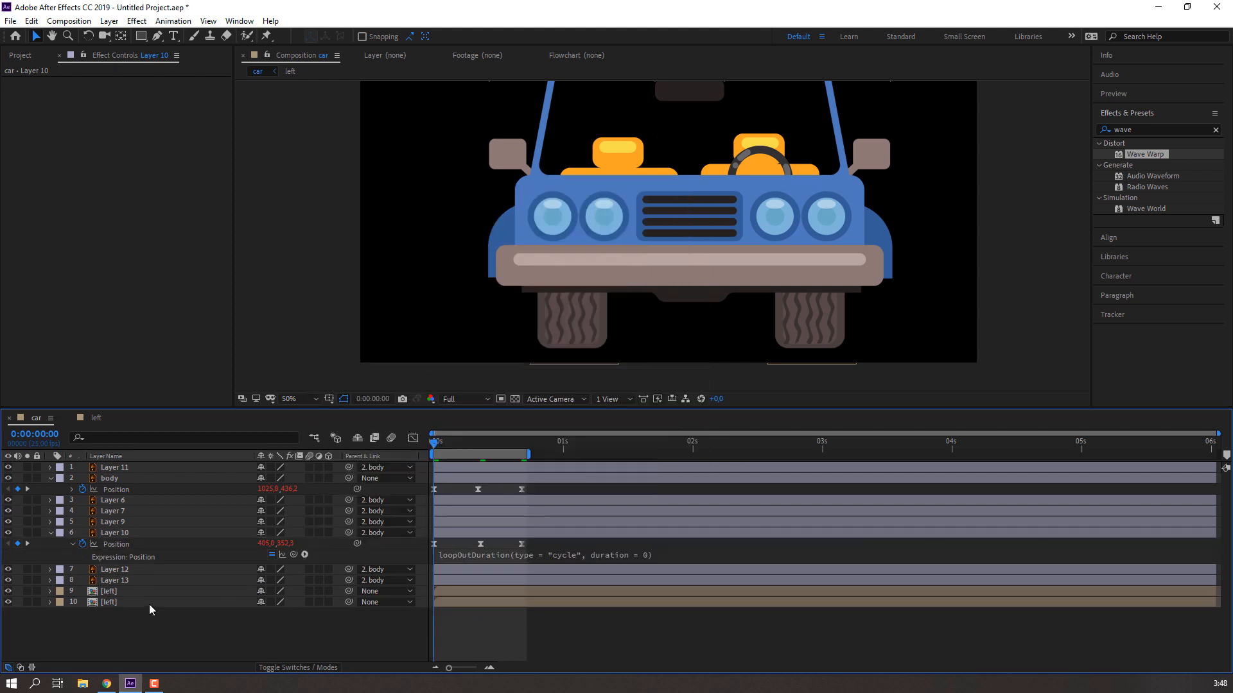
pyautogui.click(50, 533)
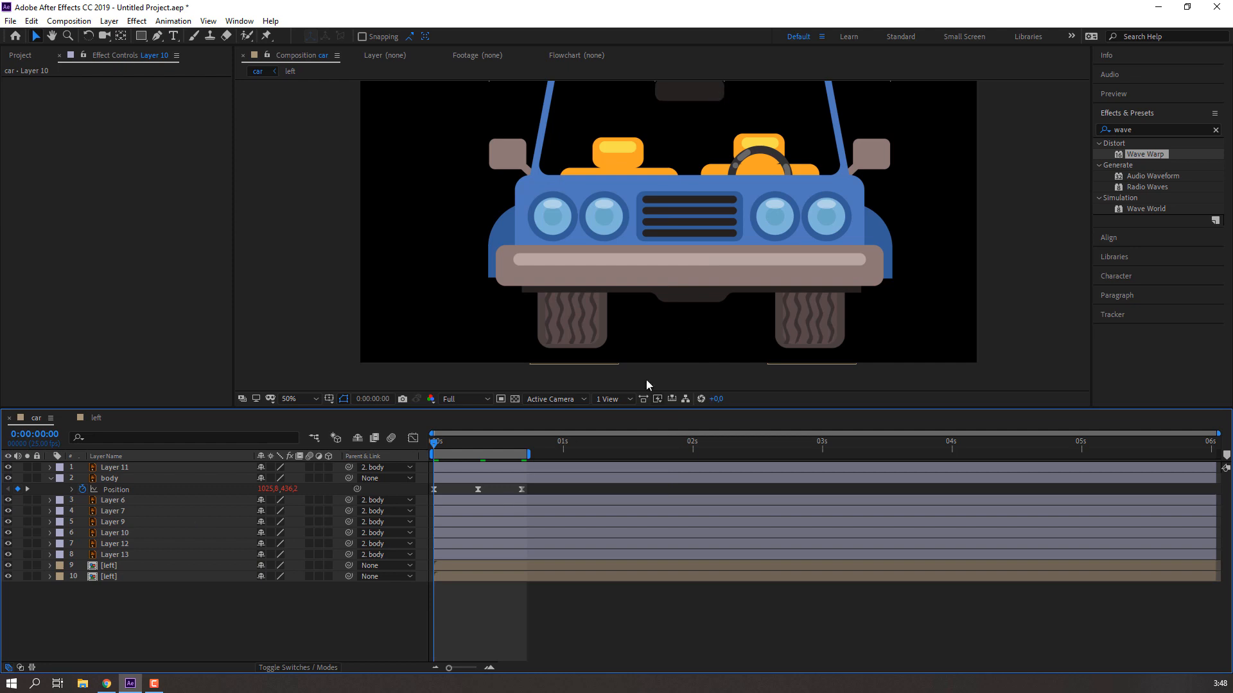
# Identify the other seat on Layer 9 by toggling its visibility, and keyframe its Position at frame 0 with Y at 351.3
pyautogui.click(121, 556)
pyautogui.click(126, 543)
pyautogui.click(133, 531)
pyautogui.click(136, 520)
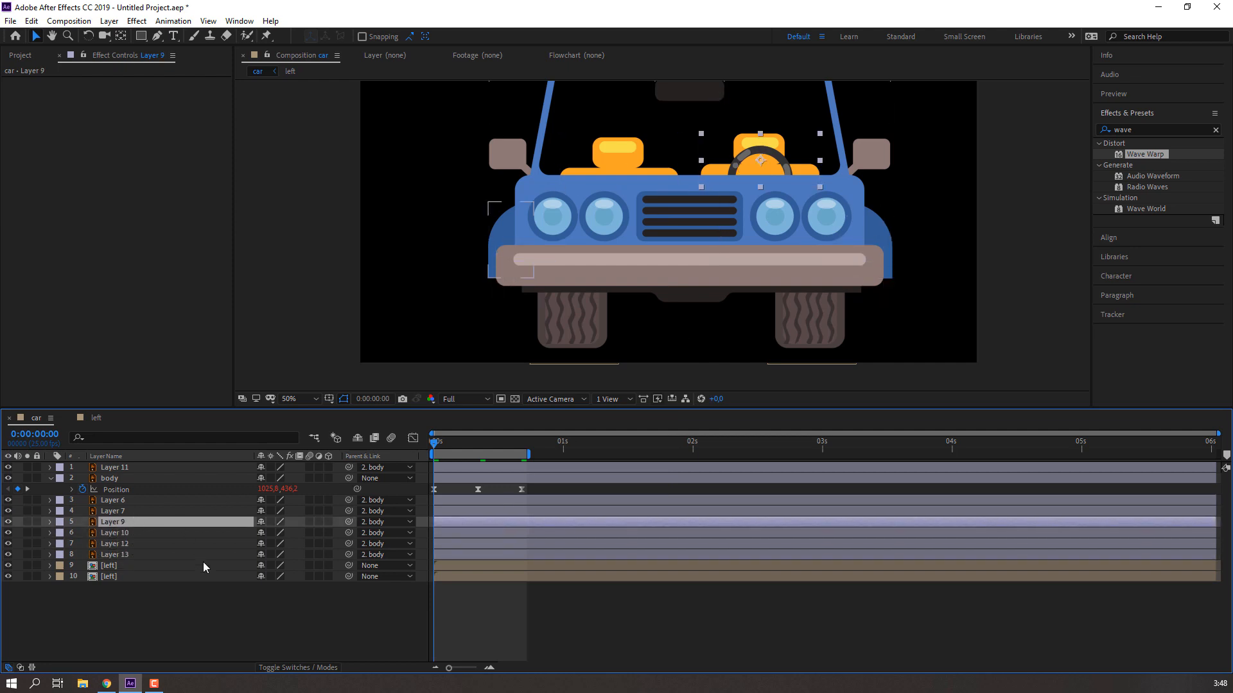
pyautogui.click(8, 522)
pyautogui.click(8, 522)
pyautogui.press('p')
pyautogui.click(116, 533)
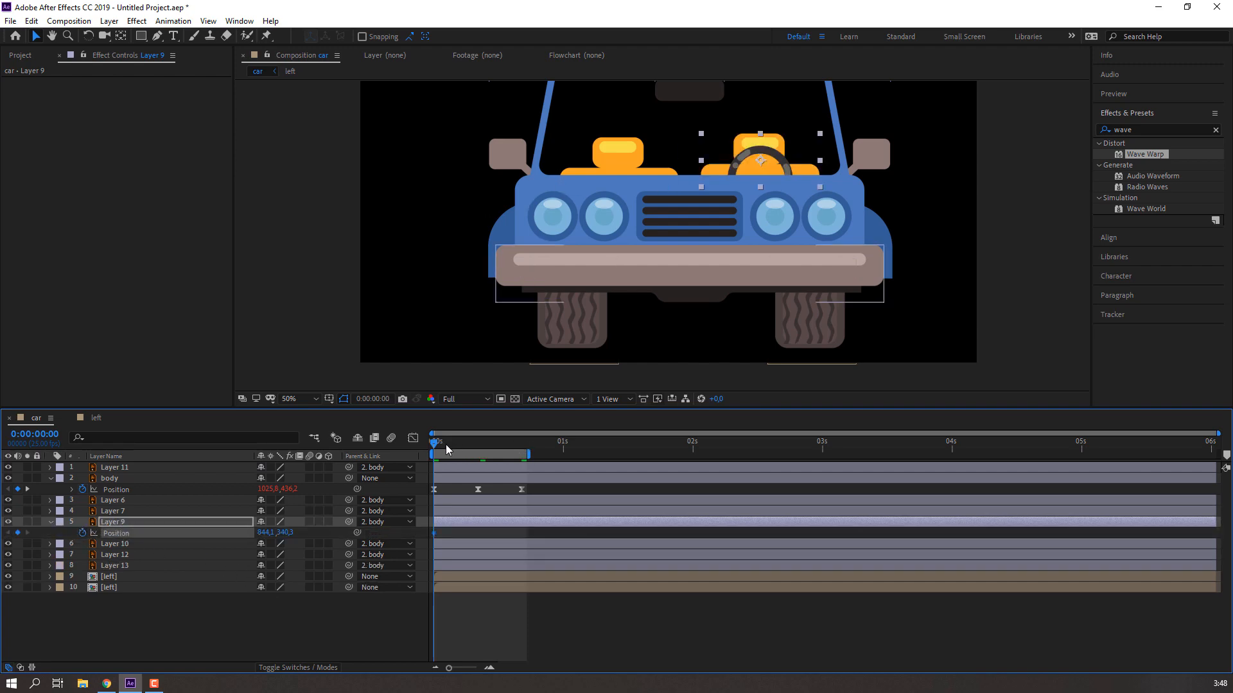
pyautogui.moveTo(284, 533); pyautogui.dragTo(294, 532)
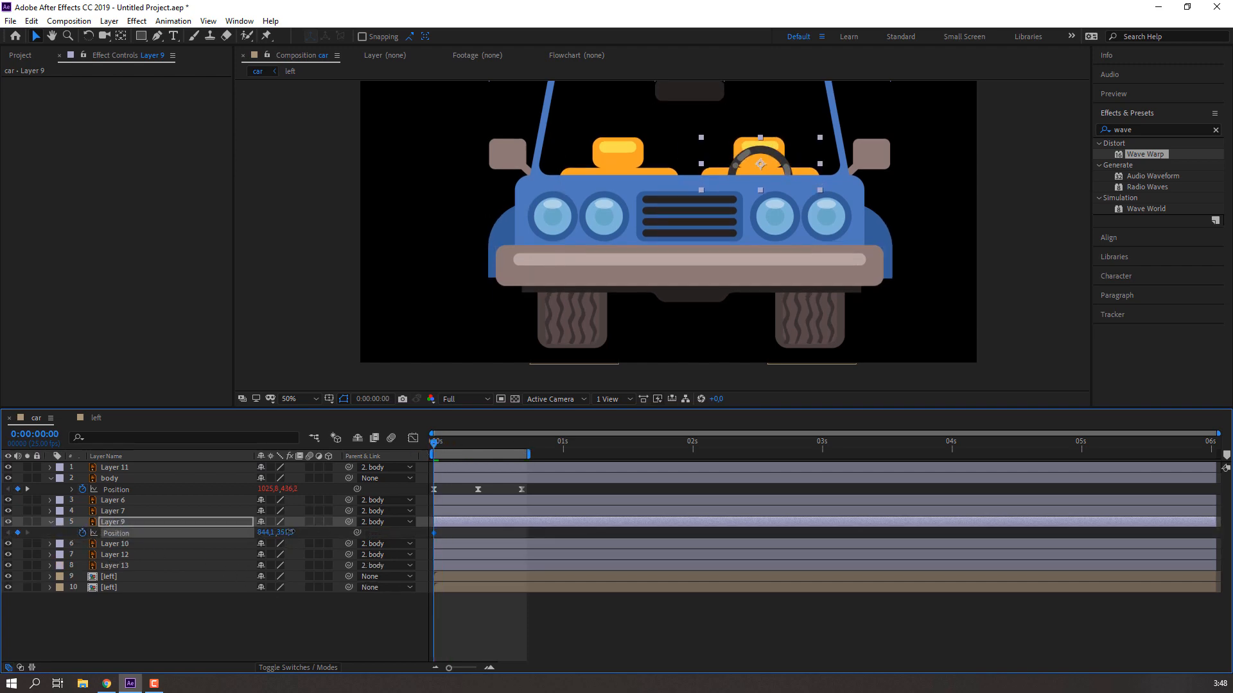
# At frame 9, set Layer 9's Y position to 323.3, and copy its starting keyframe to frame 17
pyautogui.click(460, 442)
pyautogui.moveTo(460, 440); pyautogui.dragTo(481, 442)
pyautogui.moveTo(284, 532); pyautogui.dragTo(311, 532)
pyautogui.moveTo(516, 443); pyautogui.dragTo(521, 443)
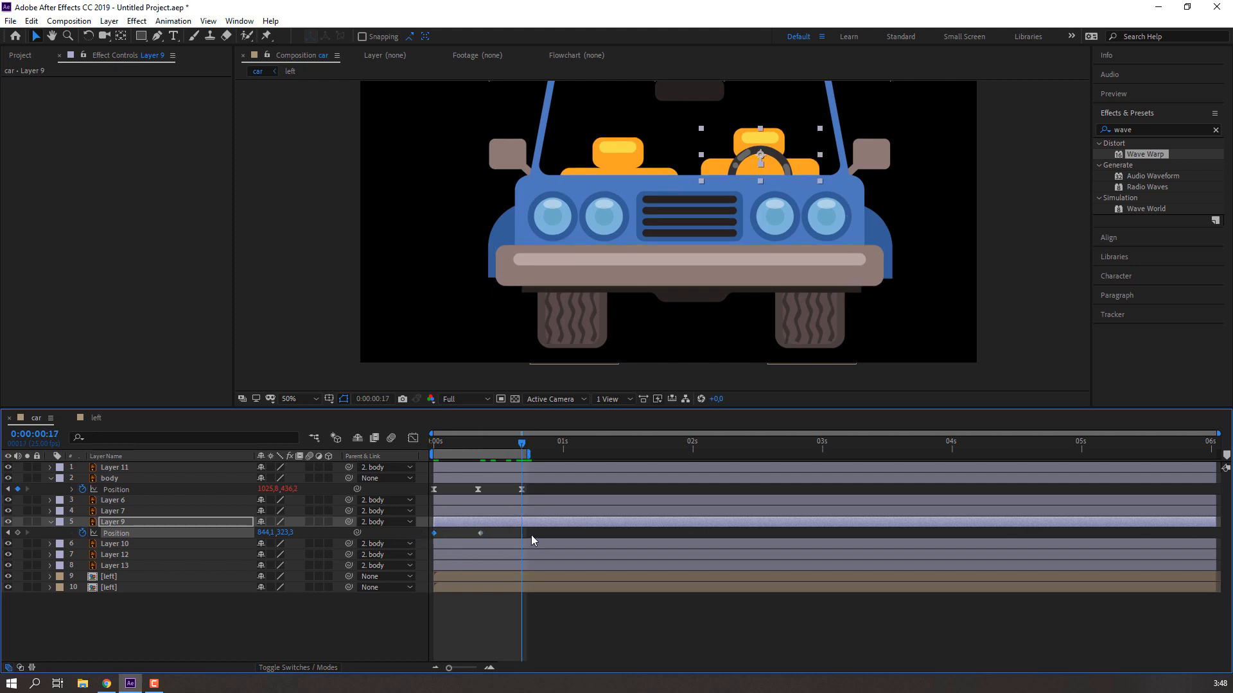
pyautogui.hotkey('ctrl', 'v')
# Apply Easy Ease to all of Layer 9's Position keyframes and play back the bounce from the start
pyautogui.rightClick(434, 533)
pyautogui.moveTo(500, 525)
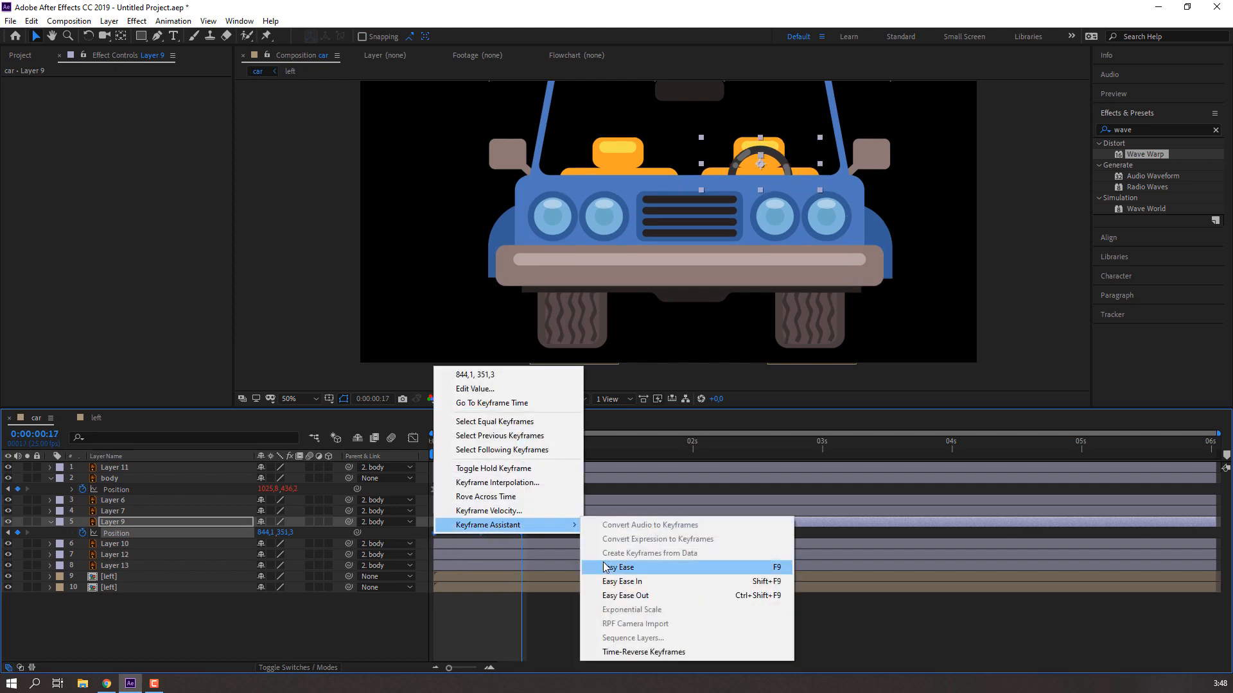
pyautogui.click(604, 565)
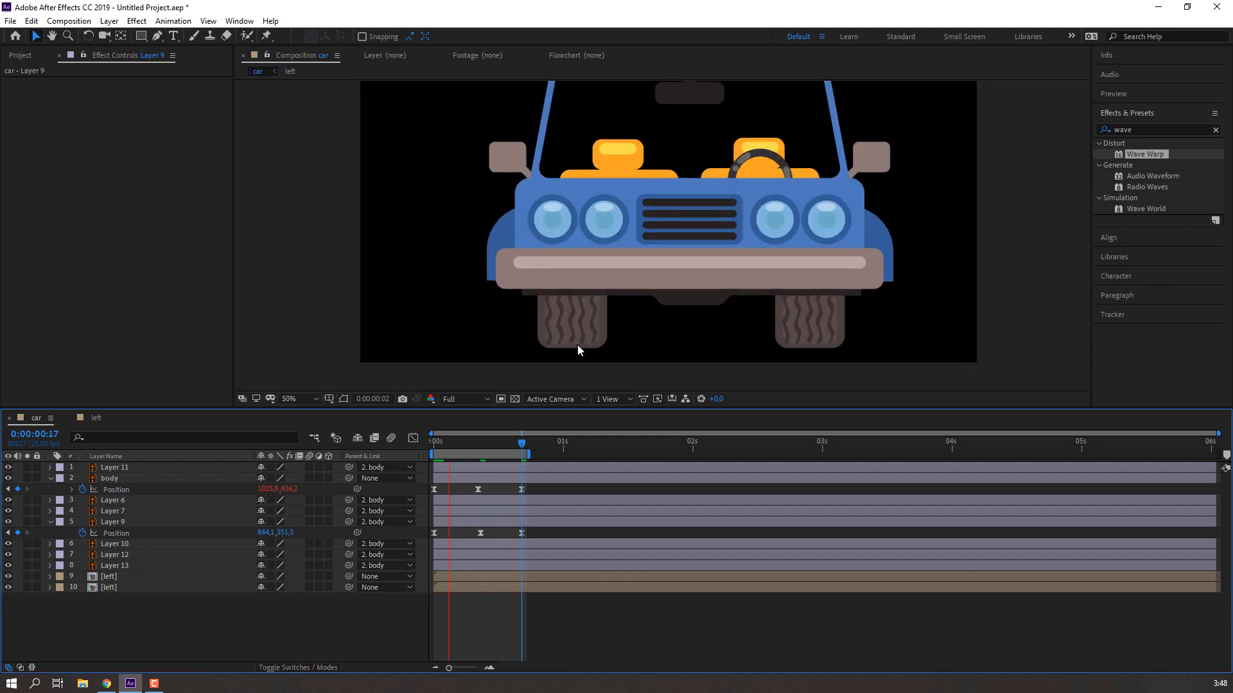
pyautogui.click(431, 441)
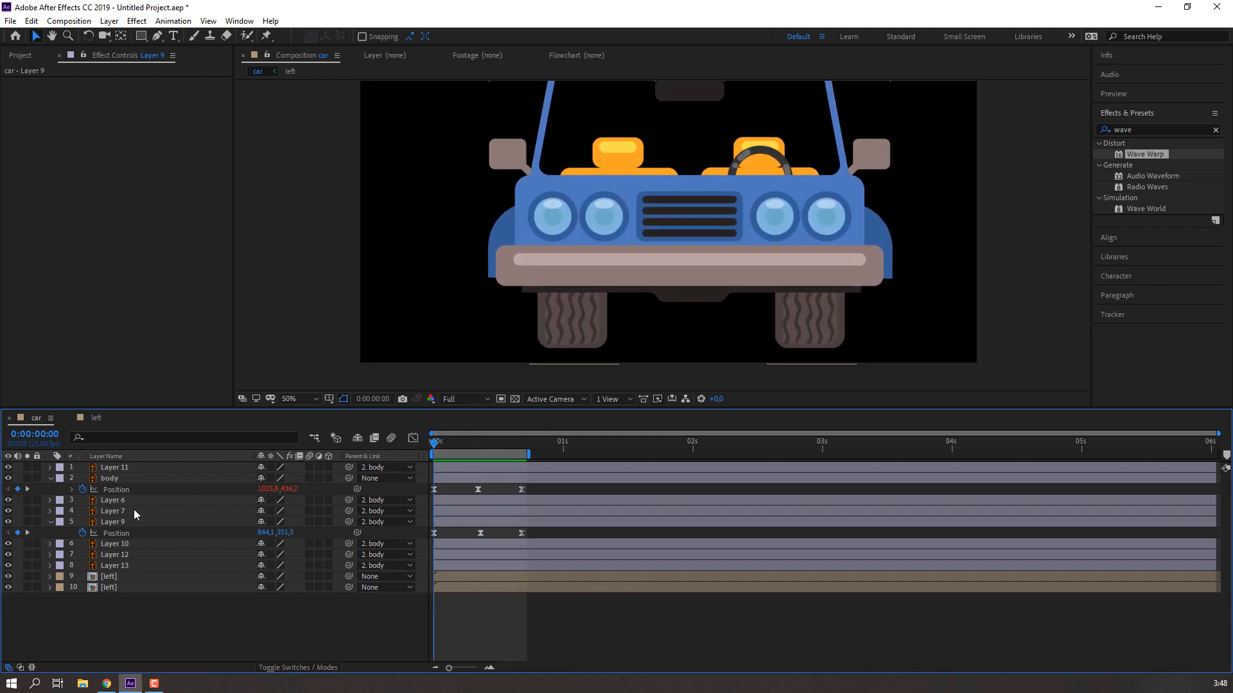
# Isolate Layer 9's seat, inspect its motion at the middle of the bounce, and restore all layers at frame 0
pyautogui.click(27, 522)
pyautogui.click(475, 442)
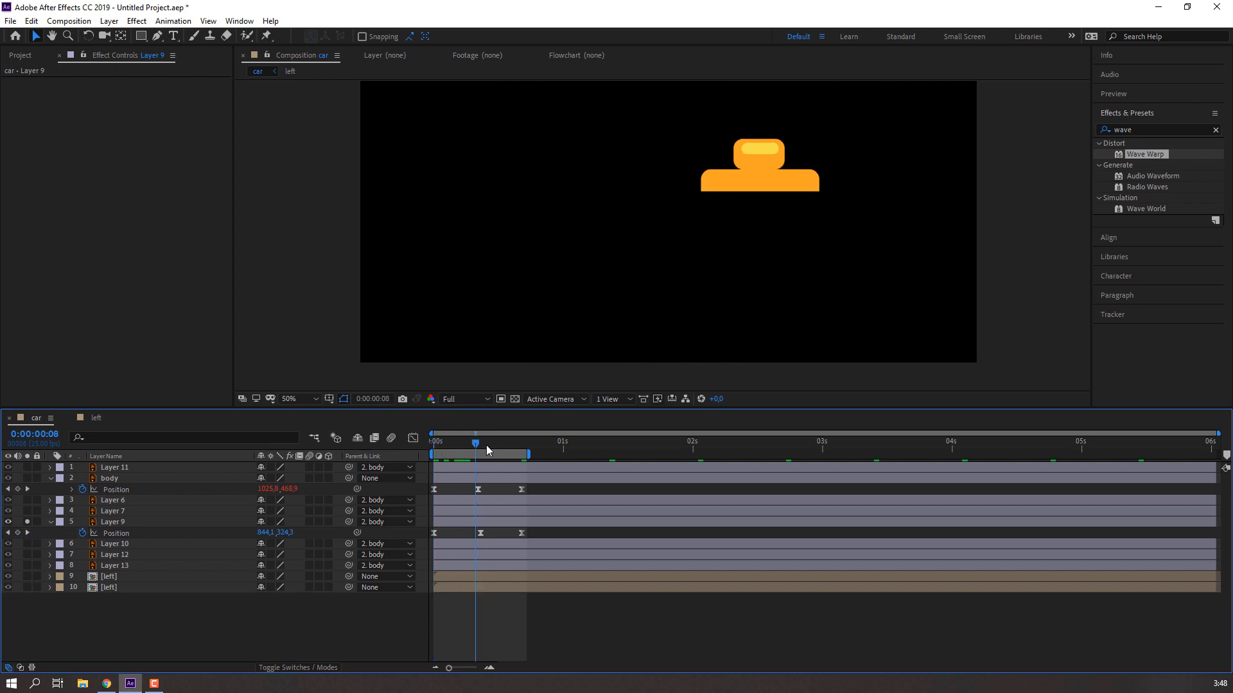
pyautogui.click(433, 442)
pyautogui.click(27, 522)
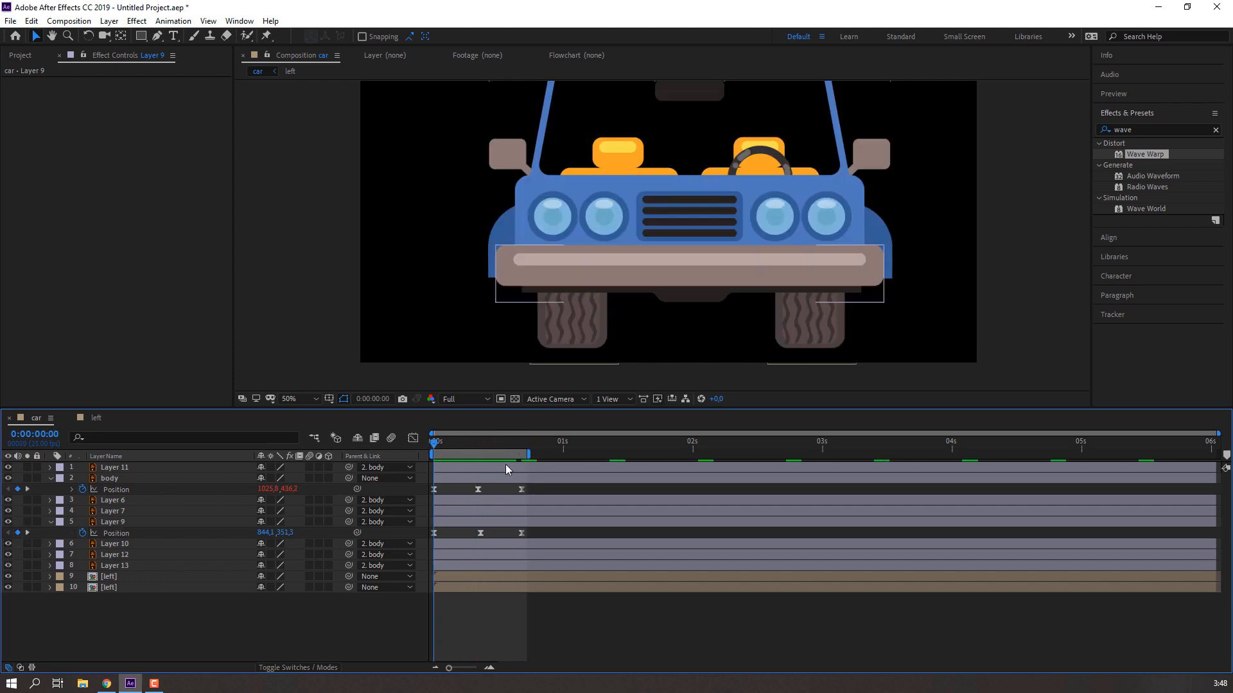
# Try a larger Y position for Layer 9's seat at frame 0, preview it, then undo the change and replay the bounce
pyautogui.moveTo(283, 532); pyautogui.dragTo(293, 533)
pyautogui.click(597, 599)
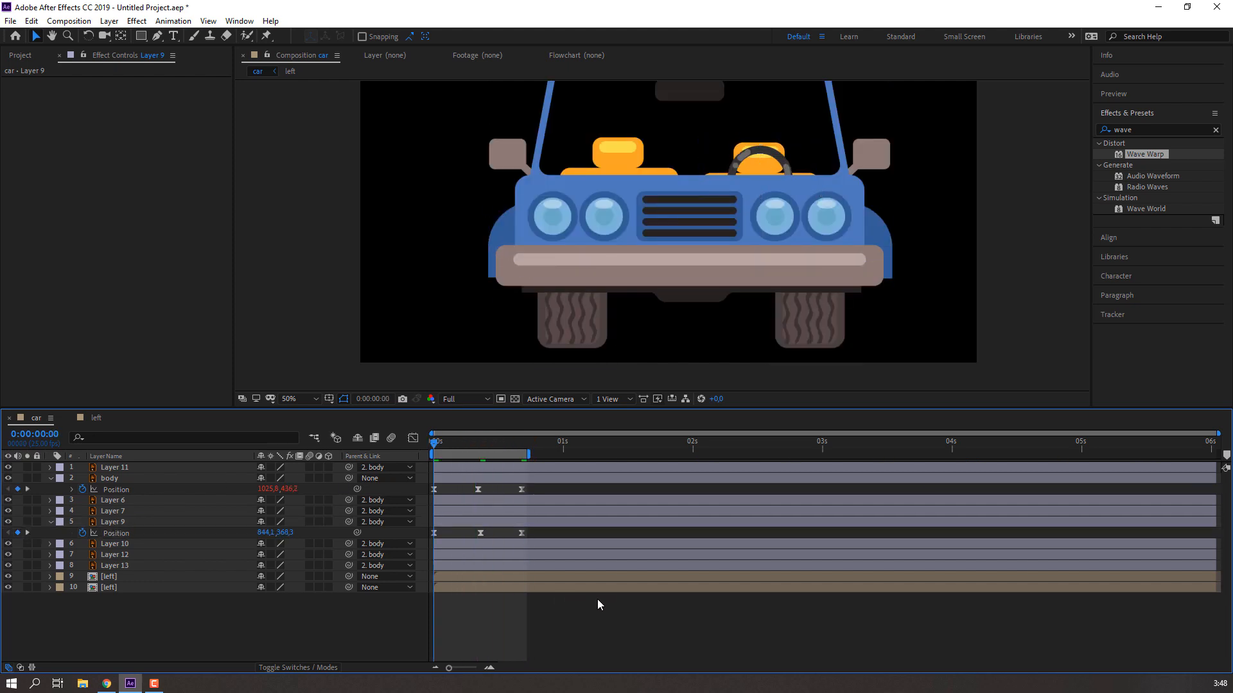
pyautogui.press('space')
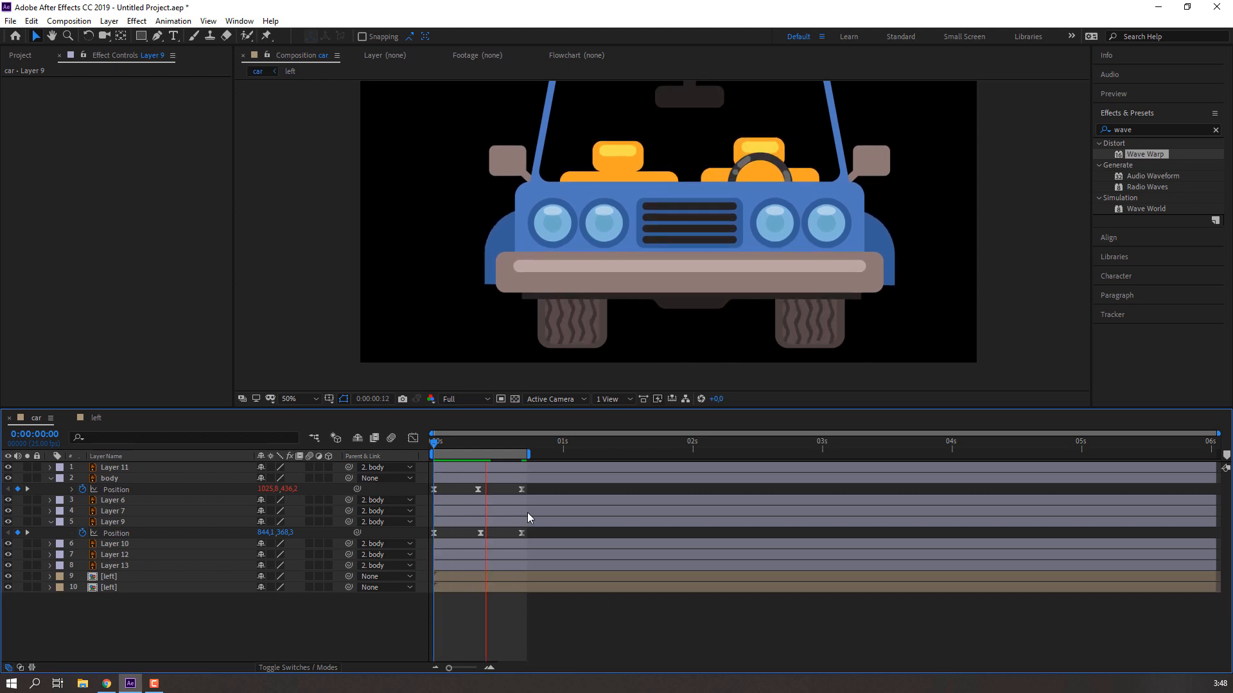
pyautogui.press('space')
pyautogui.hotkey('ctrl', 'z')
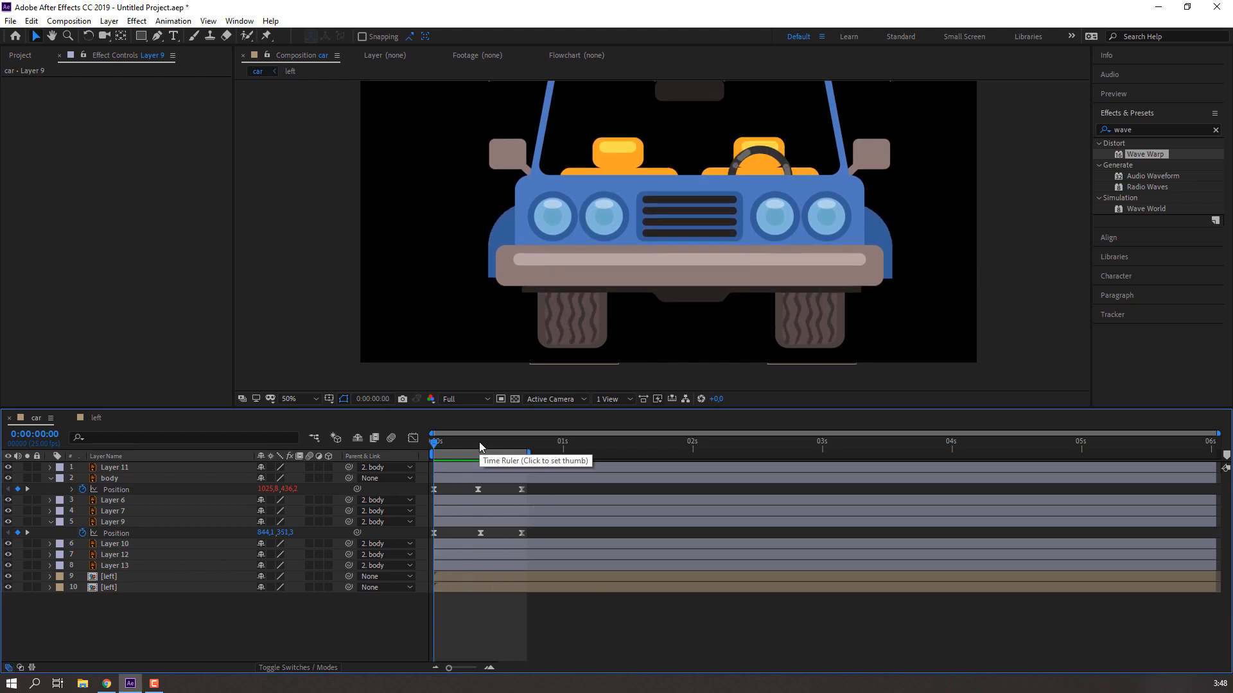
pyautogui.press('space')
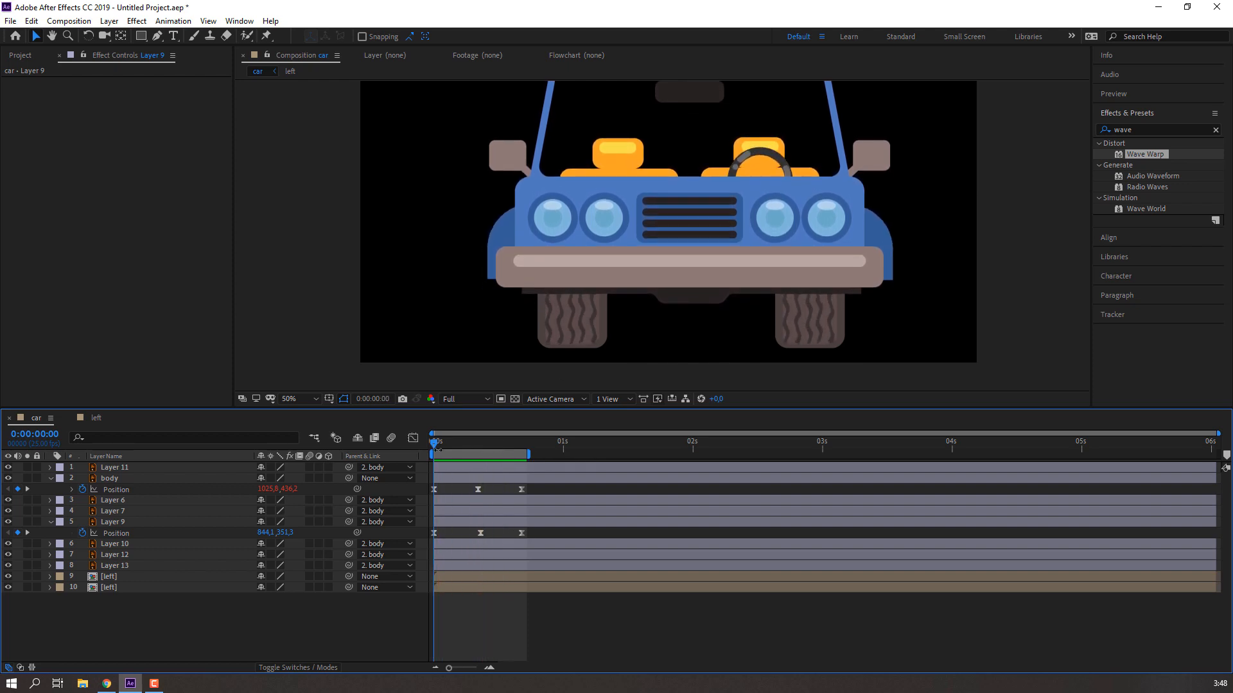
pyautogui.press('space')
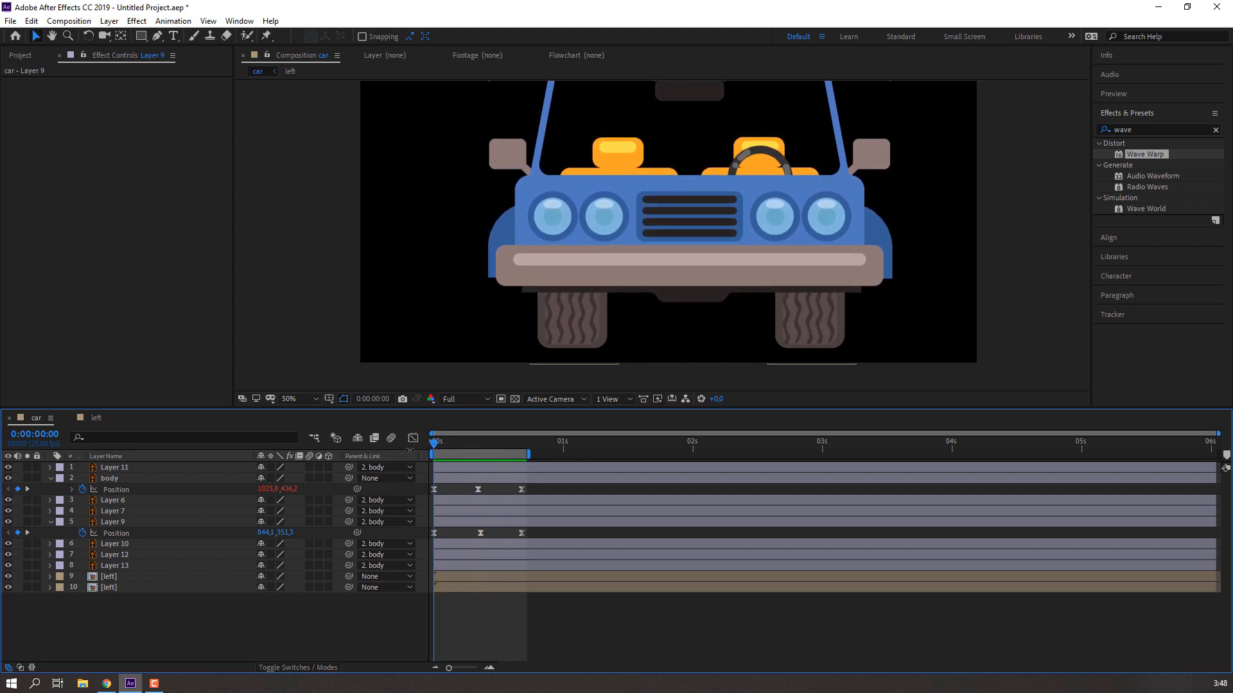
# Reveal Layer 10's Position and go to frame 9 to compare both seats' values, undoing any accidental change
pyautogui.click(622, 151)
pyautogui.click(122, 545)
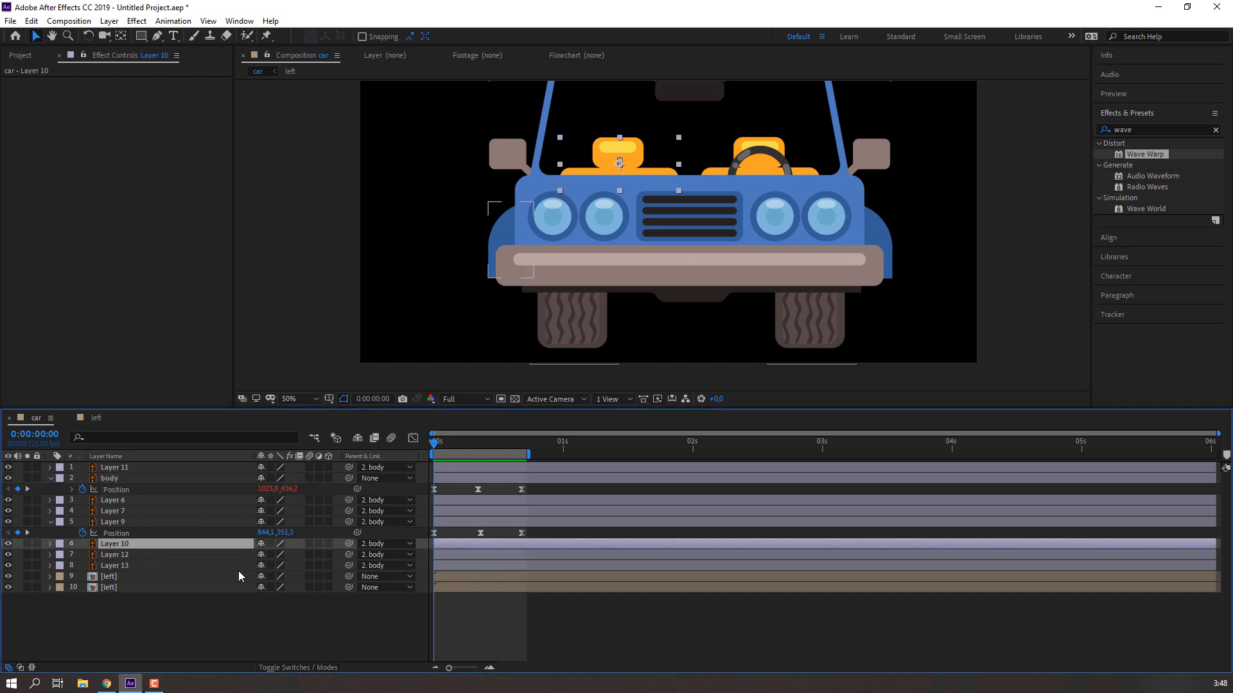
pyautogui.press('p')
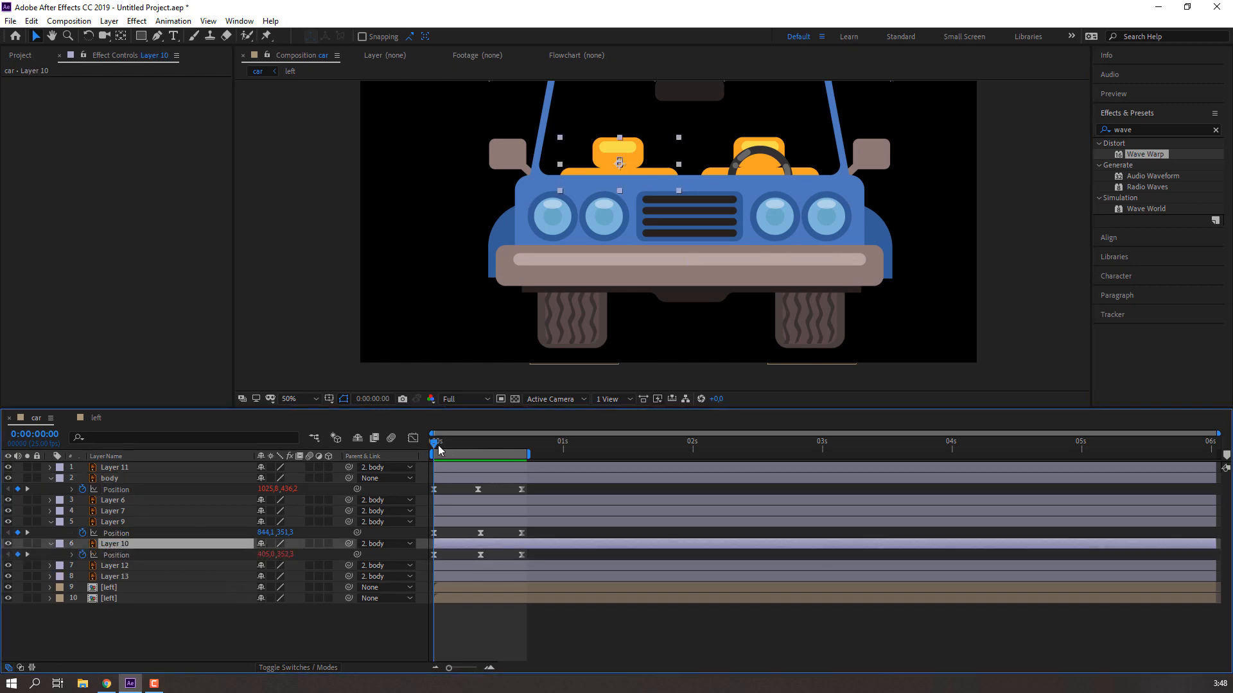
pyautogui.moveTo(438, 445); pyautogui.dragTo(480, 446)
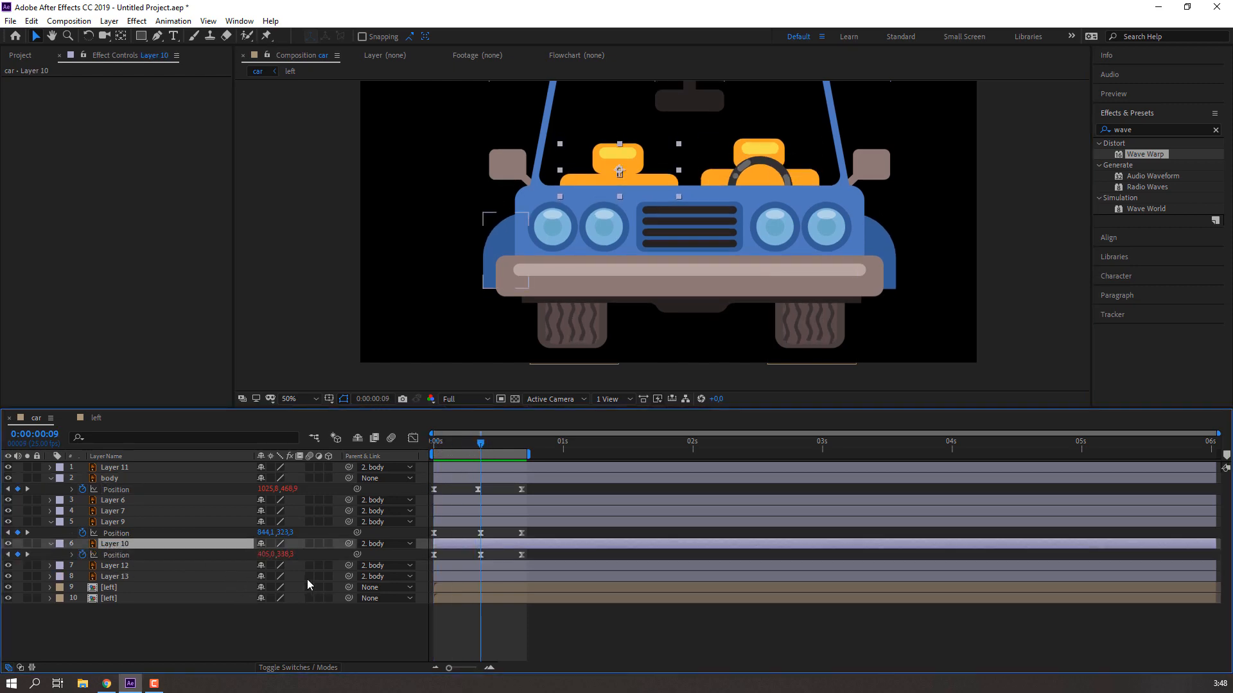
pyautogui.moveTo(263, 556); pyautogui.dragTo(269, 556)
pyautogui.hotkey('ctrl', 'z')
# Set Layer 9's Y position to 338 at frame 9 and preview the bounce
pyautogui.click(285, 533)
pyautogui.write('338,0')
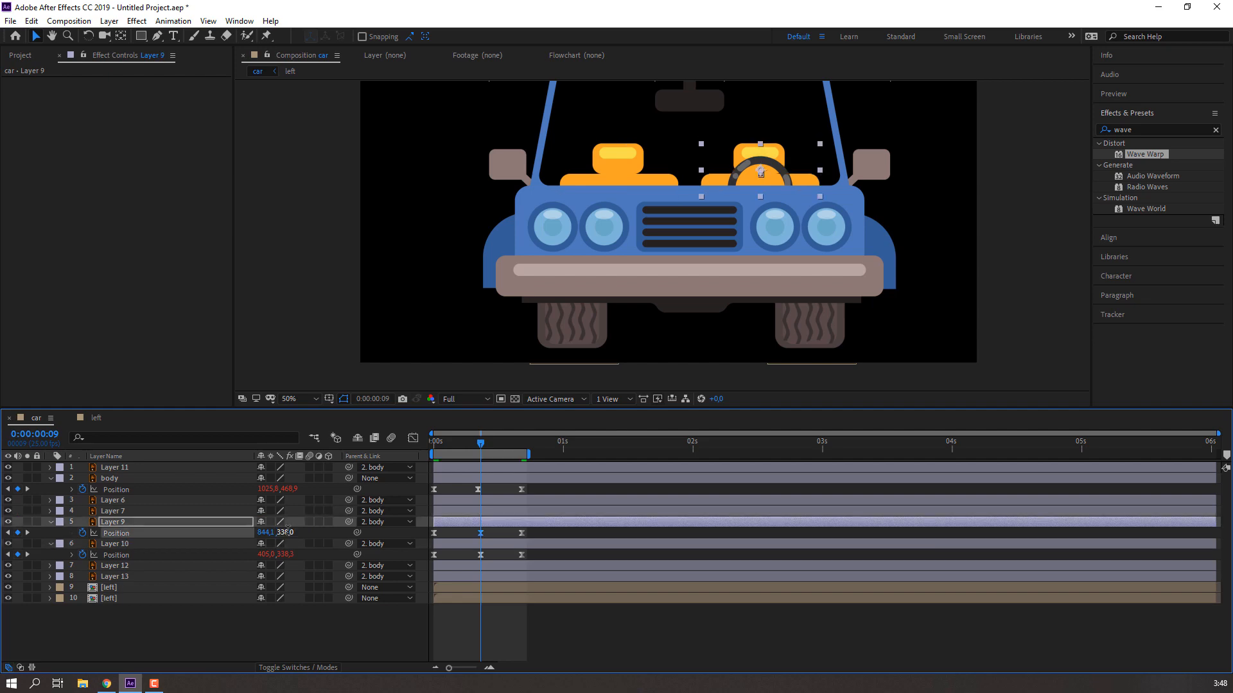
pyautogui.press('Return')
pyautogui.click(637, 644)
pyautogui.press('space')
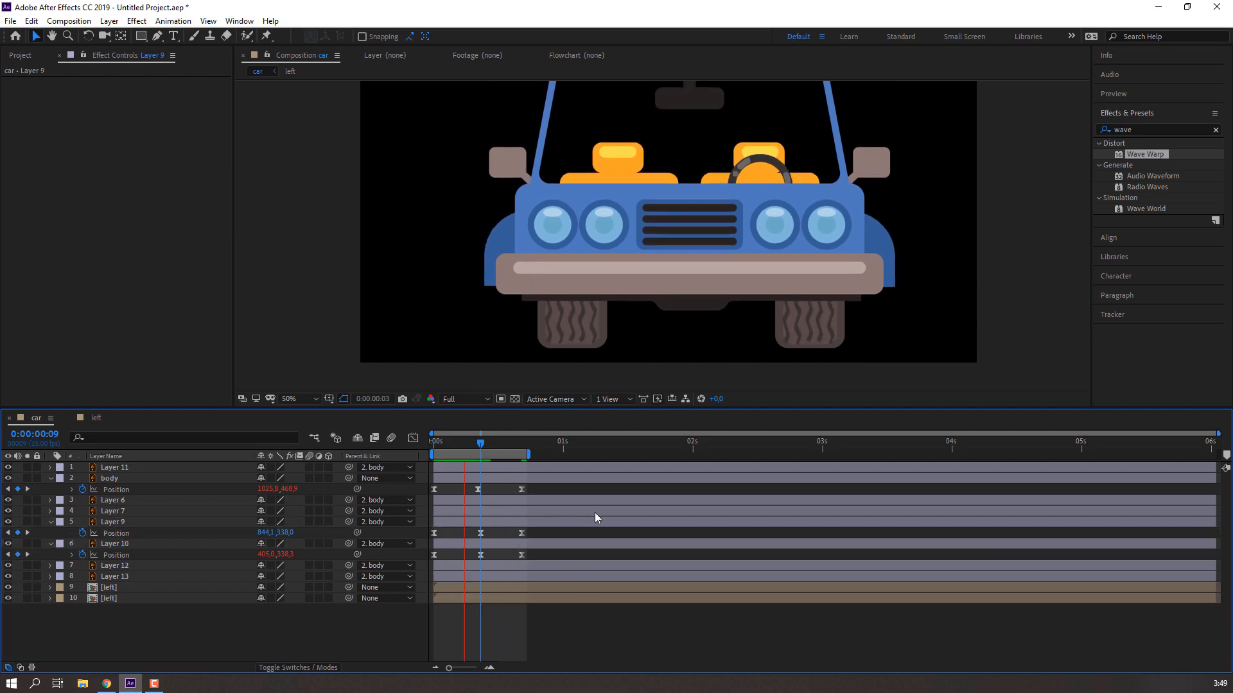
# Set Layer 9's Y position to 350 at frame 9 and preview the whole car
pyautogui.click(330, 545)
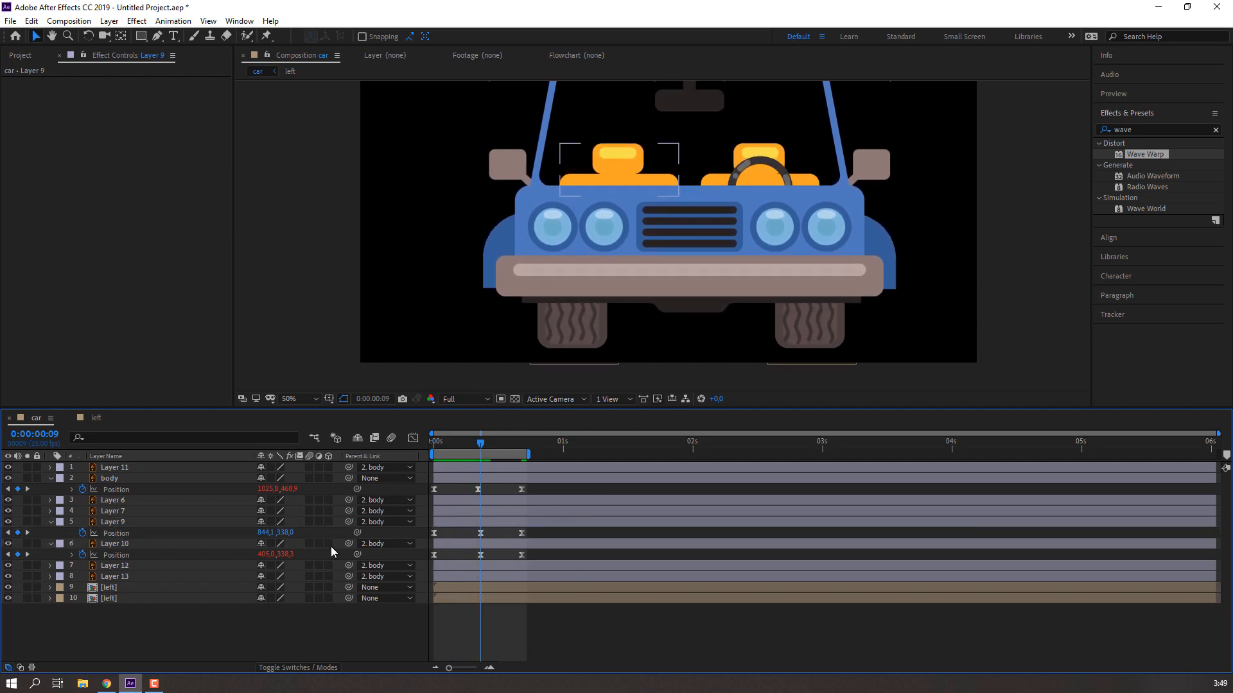
pyautogui.click(285, 533)
pyautogui.write('350')
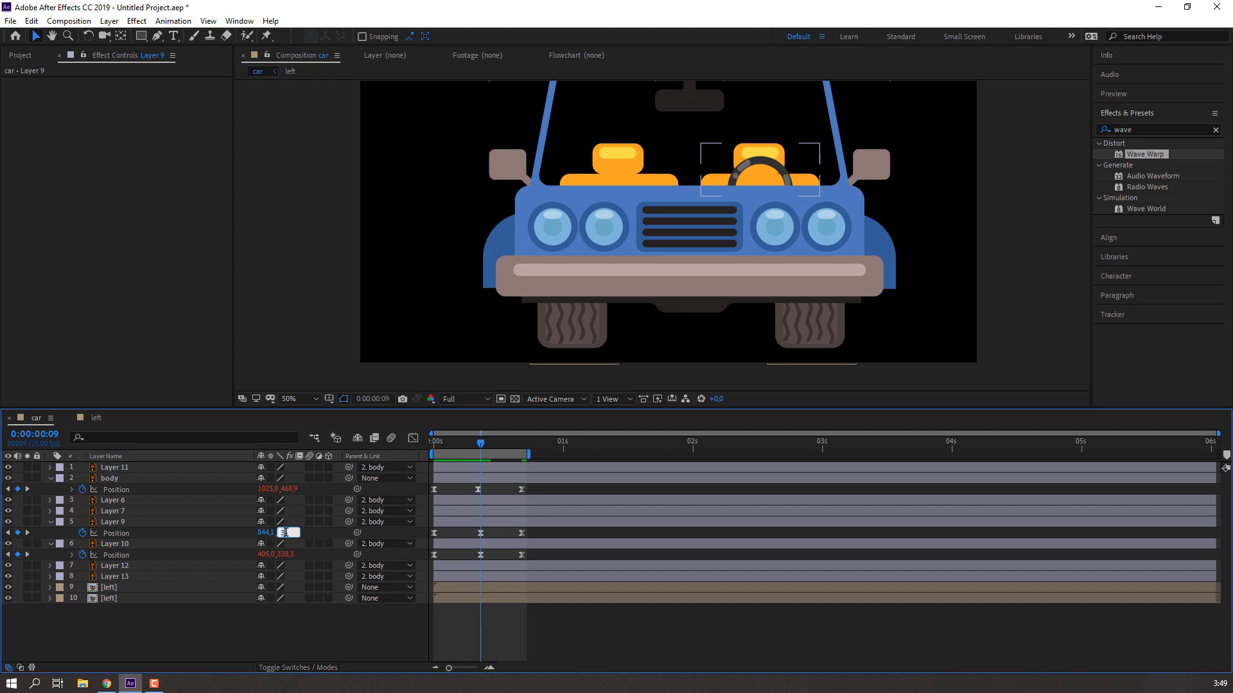
pyautogui.press('Return')
pyautogui.press('space')
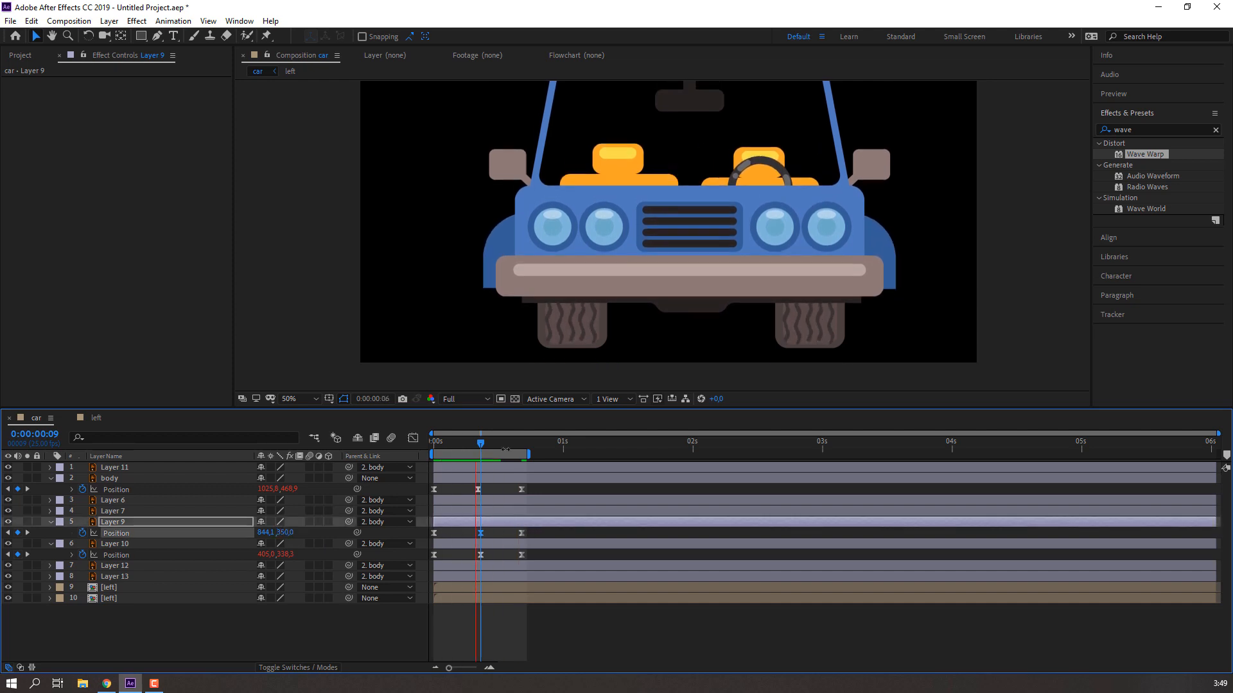
pyautogui.press(',')
pyautogui.press(',')
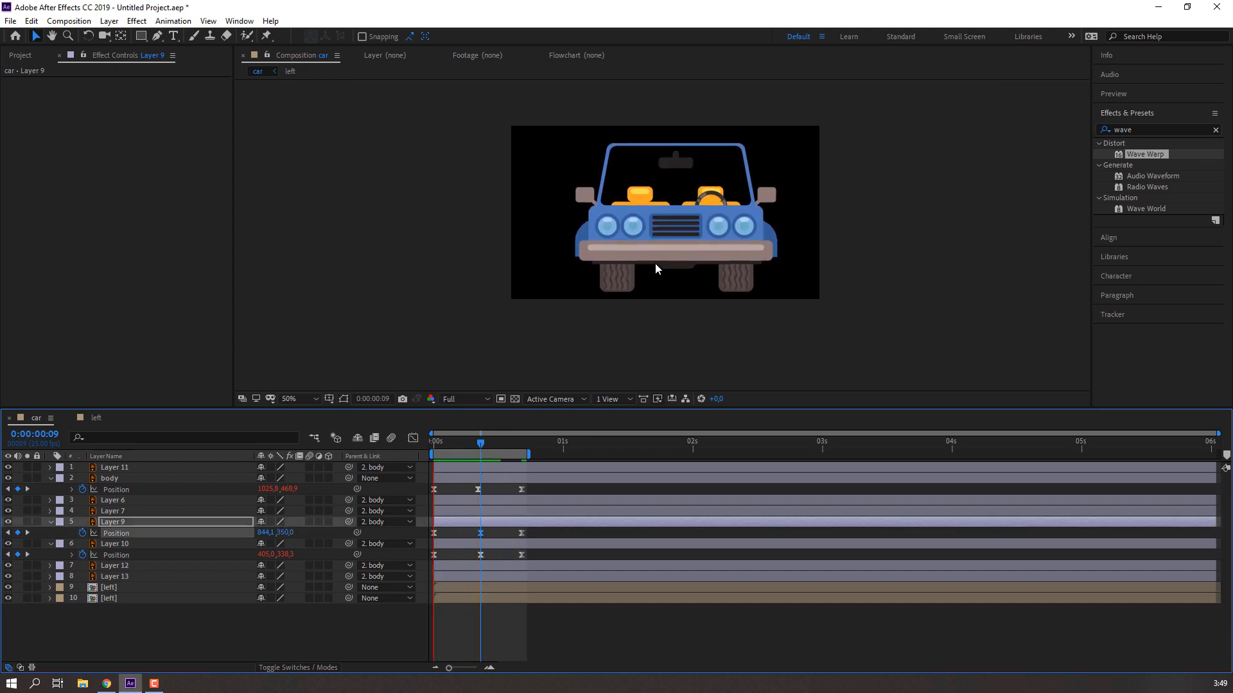
pyautogui.press('.')
pyautogui.press('.')
pyautogui.press('space')
# Set Layer 9's Y position to 340 at frame 9, preview the bounce, and collapse Layers 9 and 10
pyautogui.click(288, 533)
pyautogui.write('340')
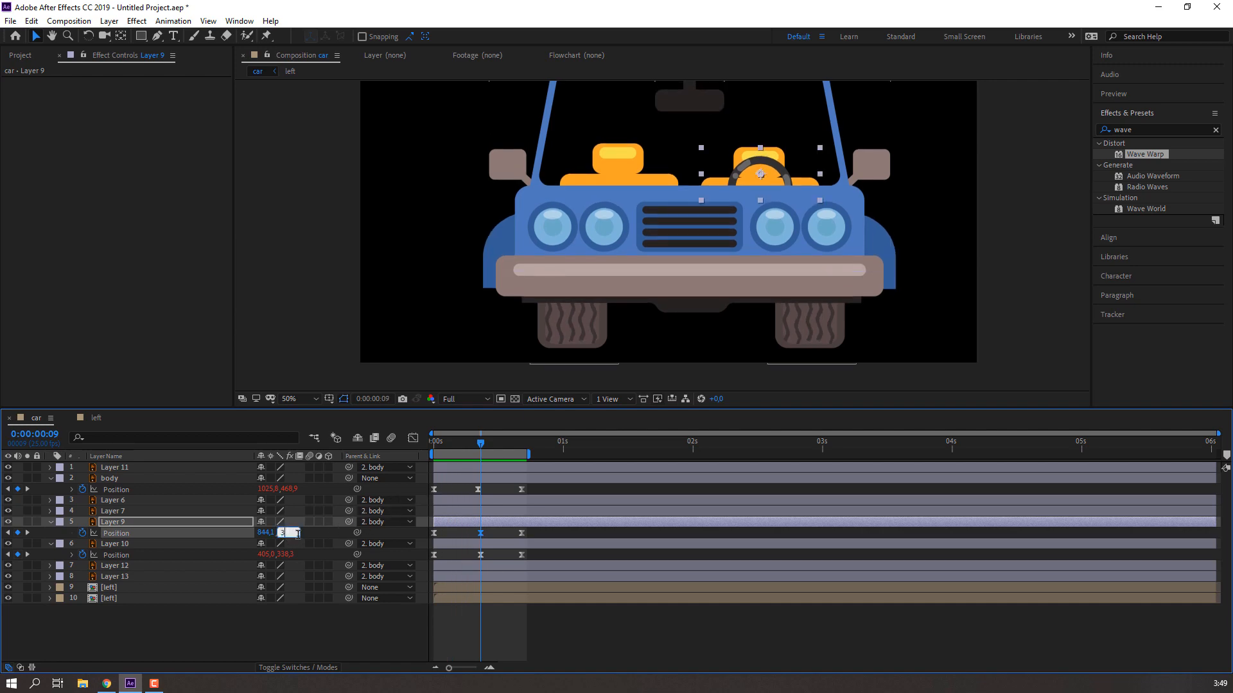
pyautogui.press('Return')
pyautogui.press('space')
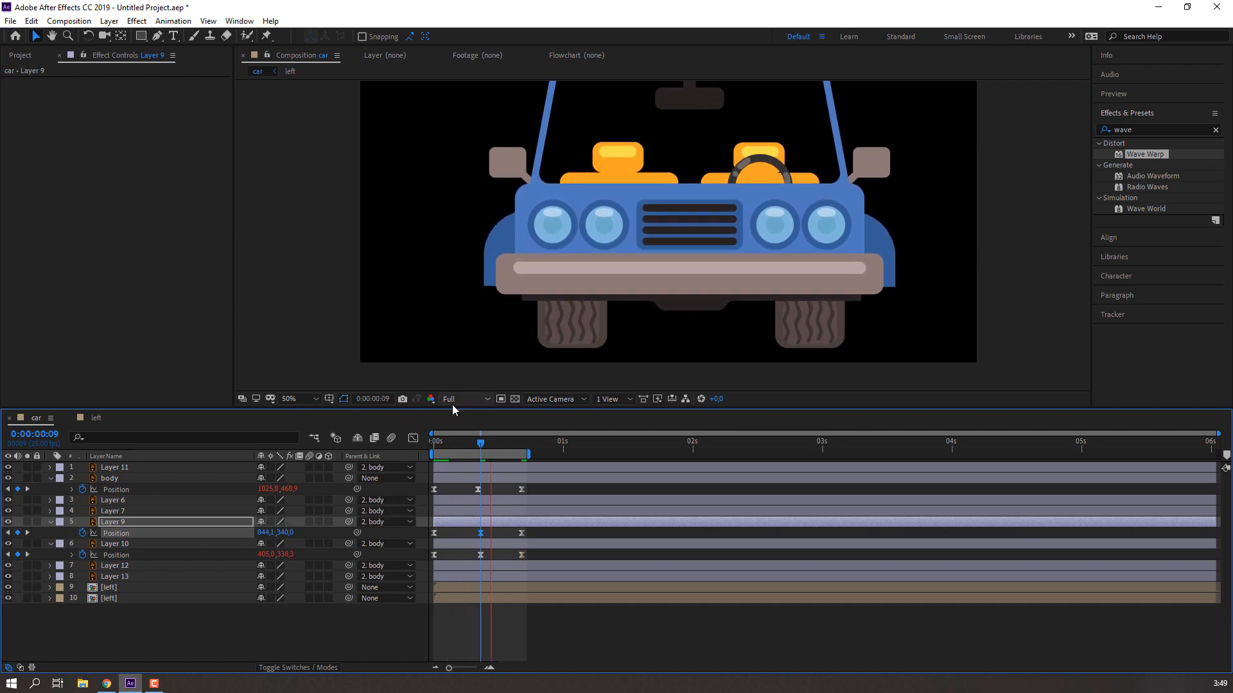
pyautogui.press('space')
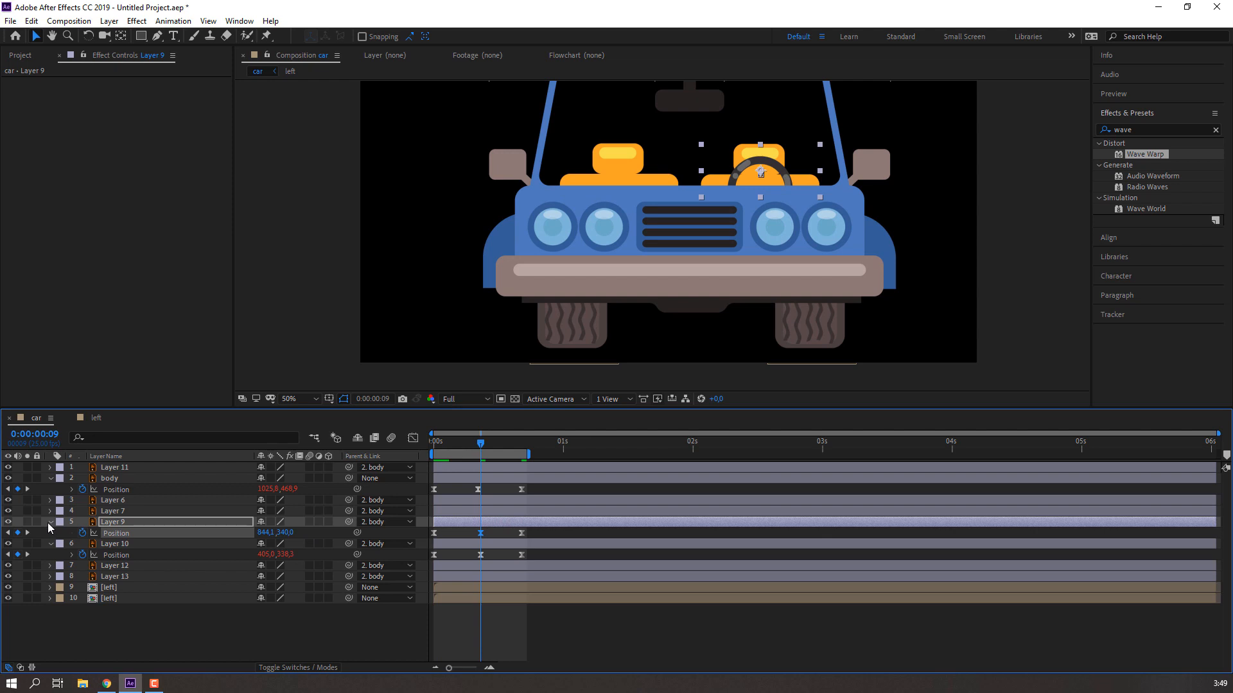
pyautogui.click(51, 522)
pyautogui.click(50, 533)
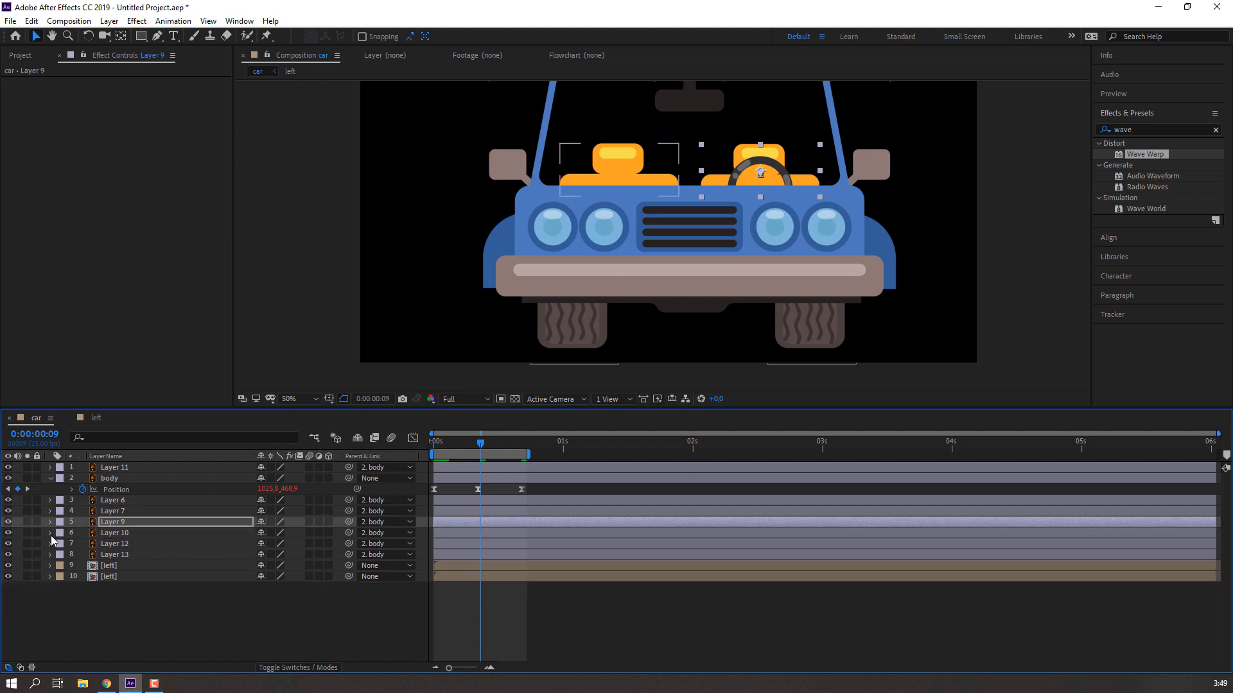
# Add the expression wiggle(1,5) to the Rotation of the steering wheel on Layer 7 and play it from frame 0
pyautogui.click(125, 513)
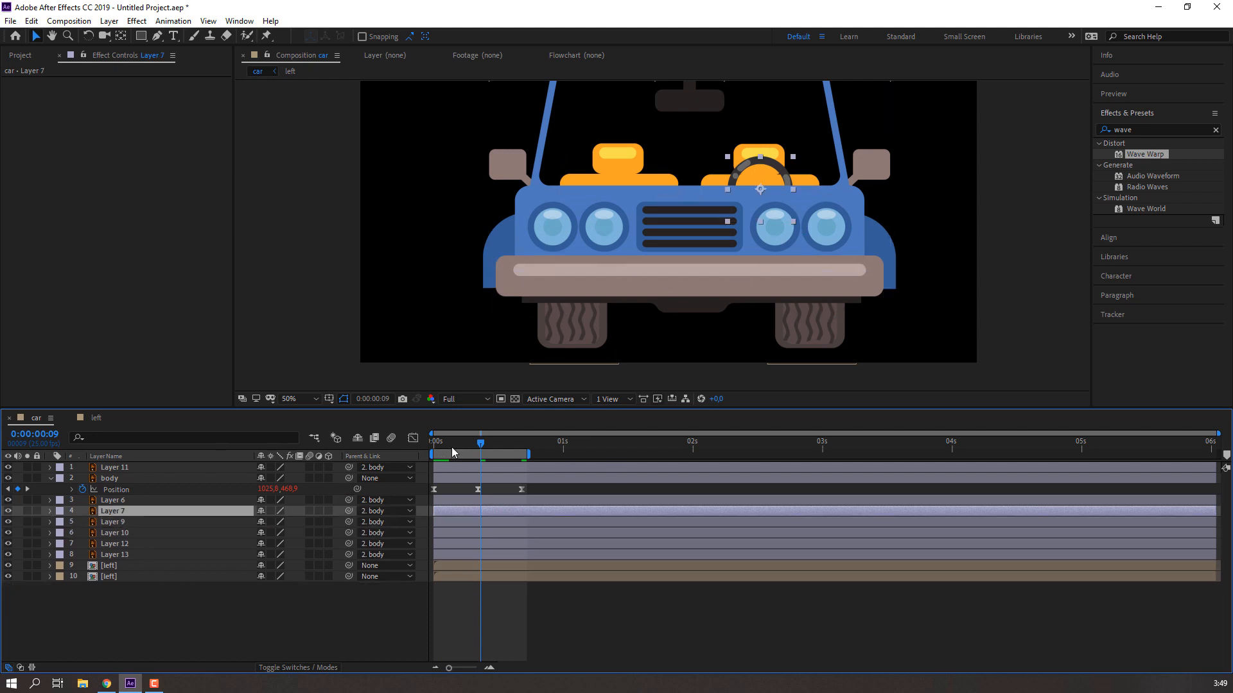
pyautogui.click(435, 442)
pyautogui.press('r')
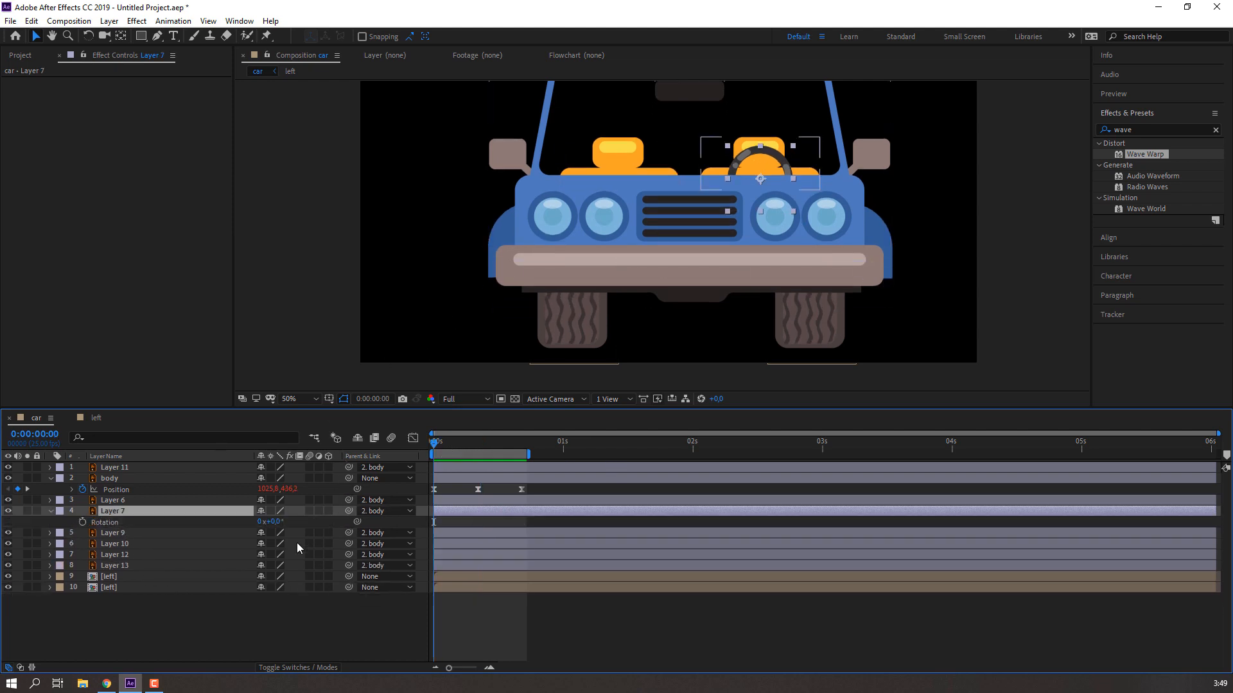
pyautogui.keyDown('alt'); pyautogui.click(80, 522); pyautogui.keyUp('alt')
pyautogui.write('wig')
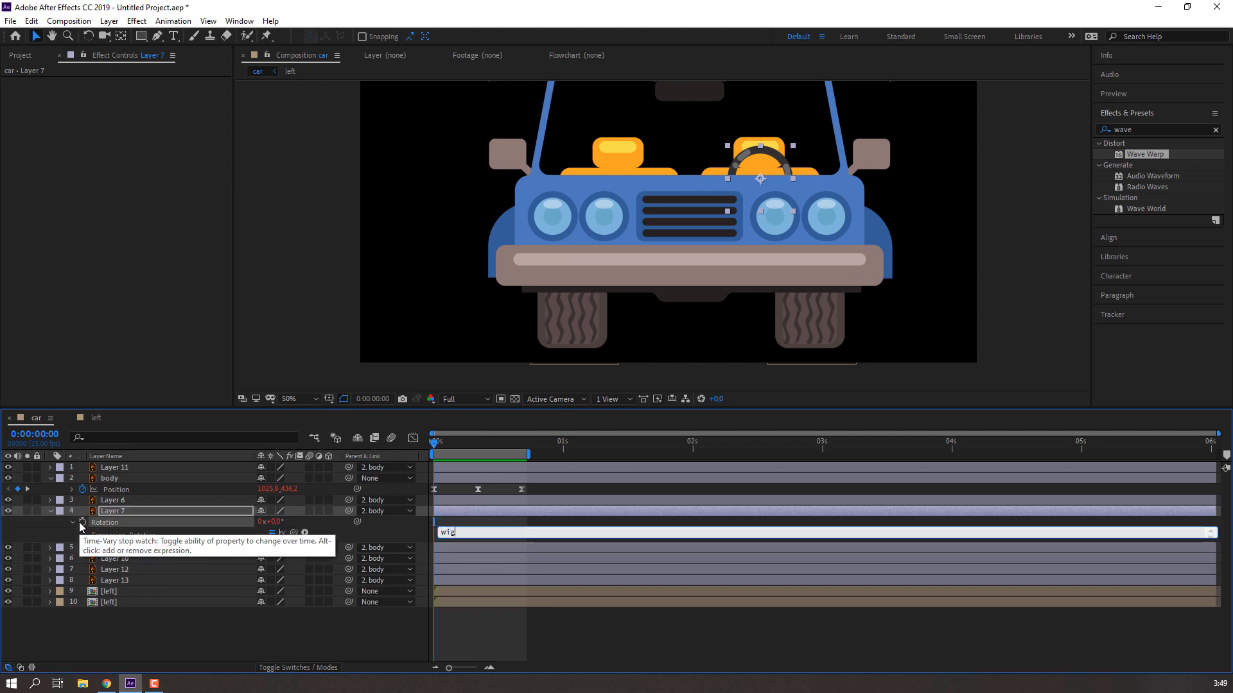
pyautogui.write('gle(1,5)')
pyautogui.press('KP_Enter')
pyautogui.press('space')
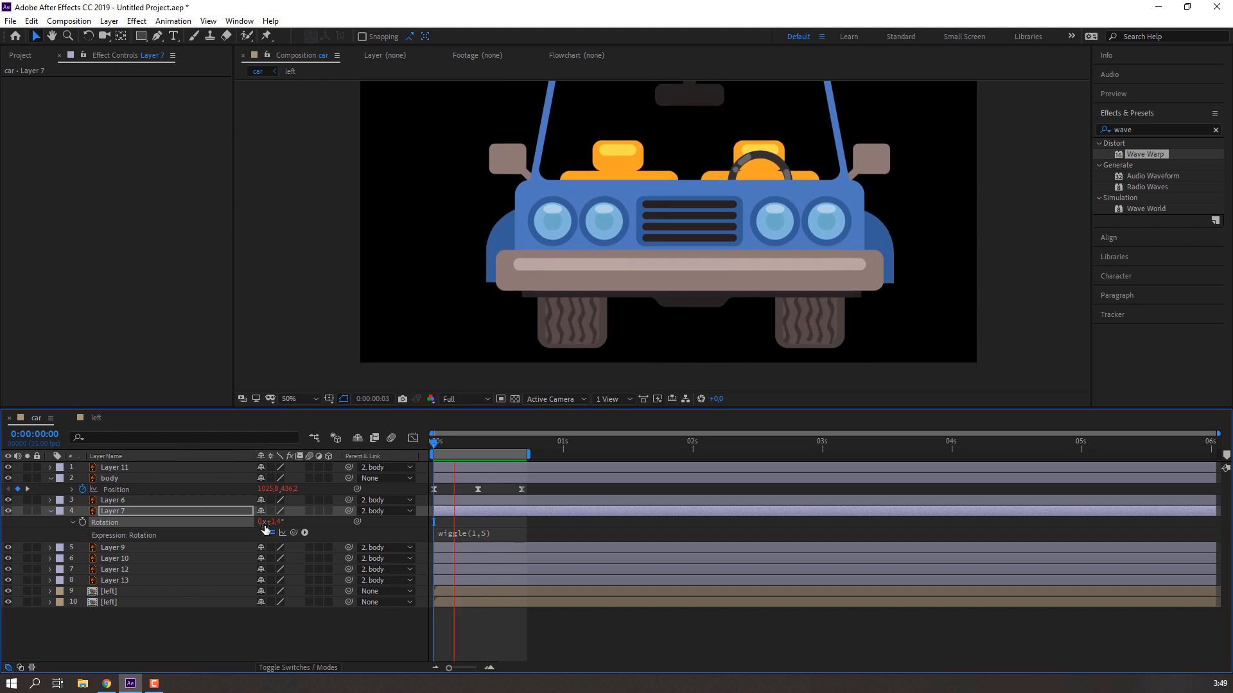
# Change Layer 7's Rotation expression to wiggle(1,10), extend the work area to the end of the composition, and preview it
pyautogui.click(475, 533)
pyautogui.click(485, 532)
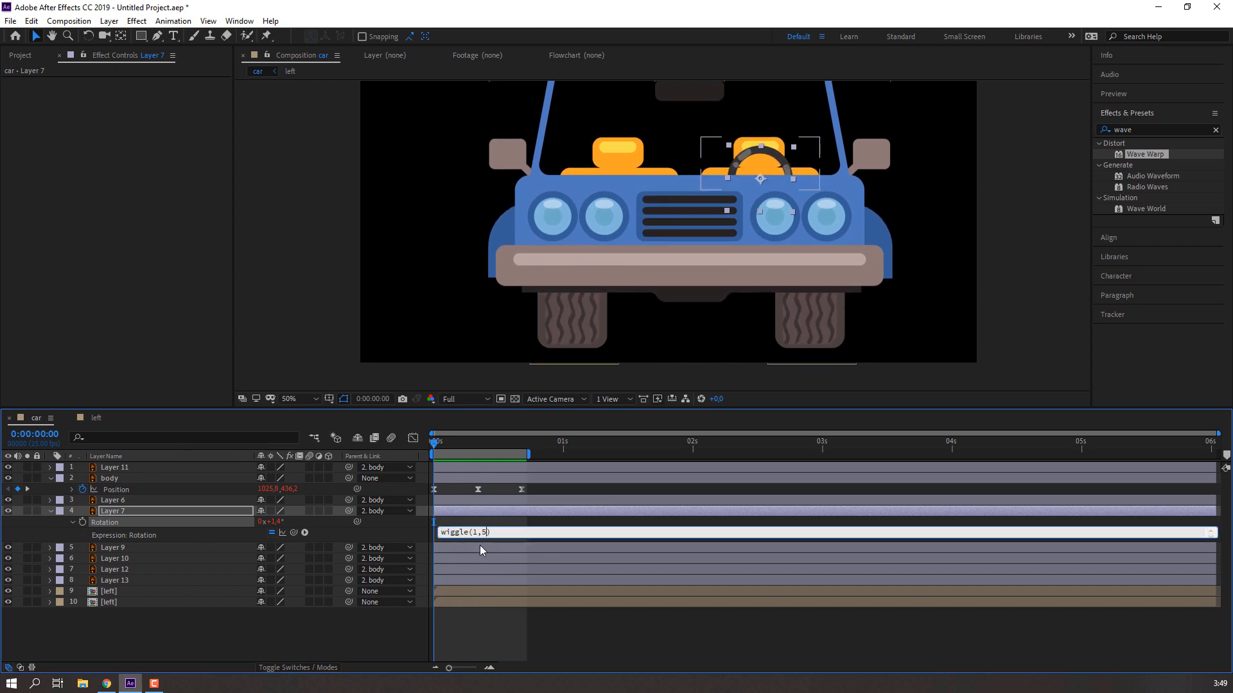
pyautogui.write('10')
pyautogui.press('KP_Enter')
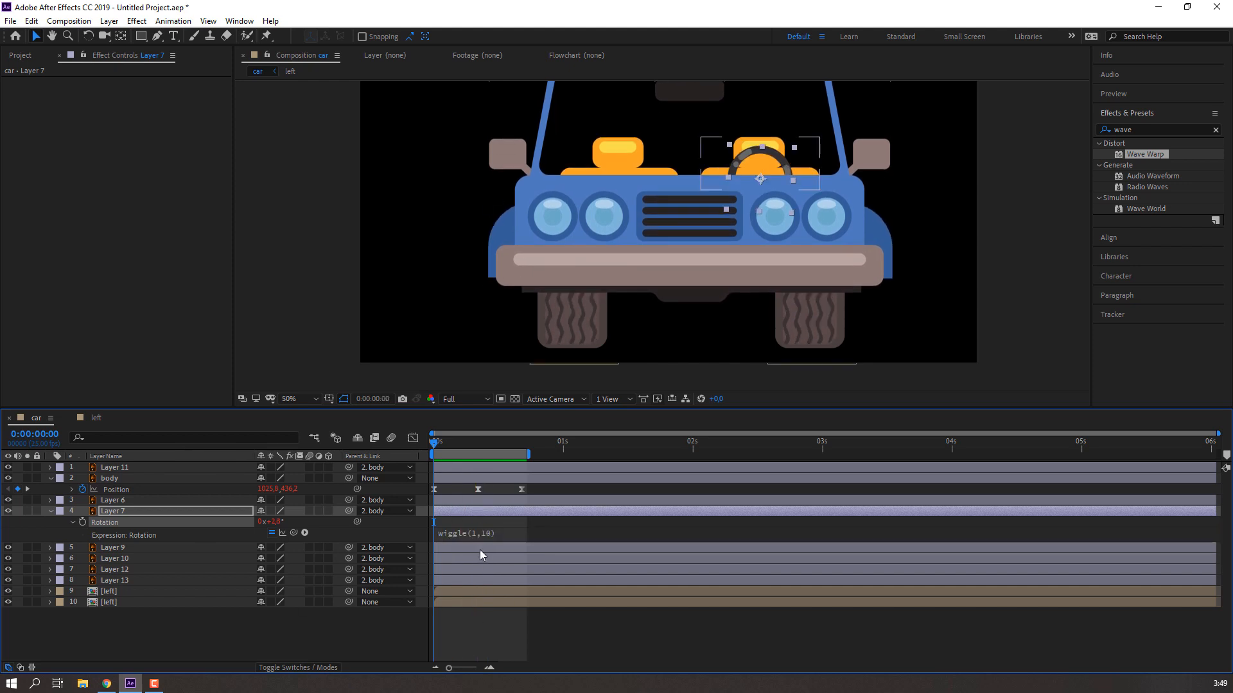
pyautogui.moveTo(527, 452); pyautogui.dragTo(1217, 453)
pyautogui.press('space')
pyautogui.press('space')
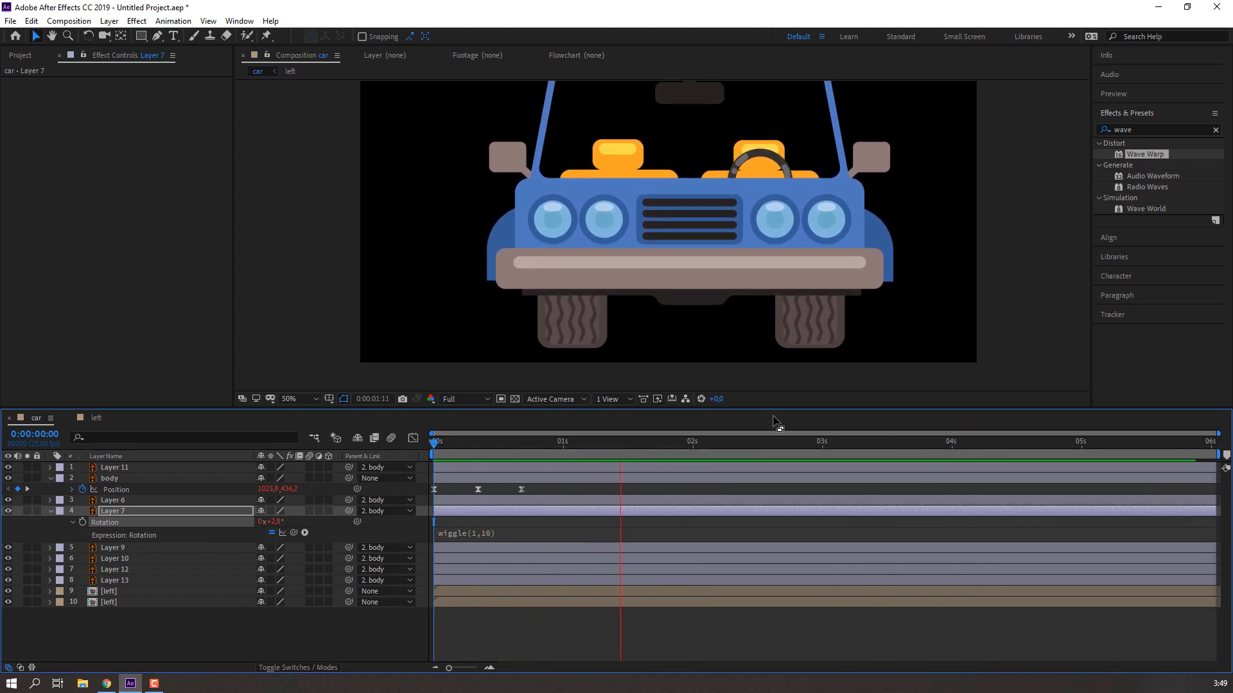
pyautogui.press('space')
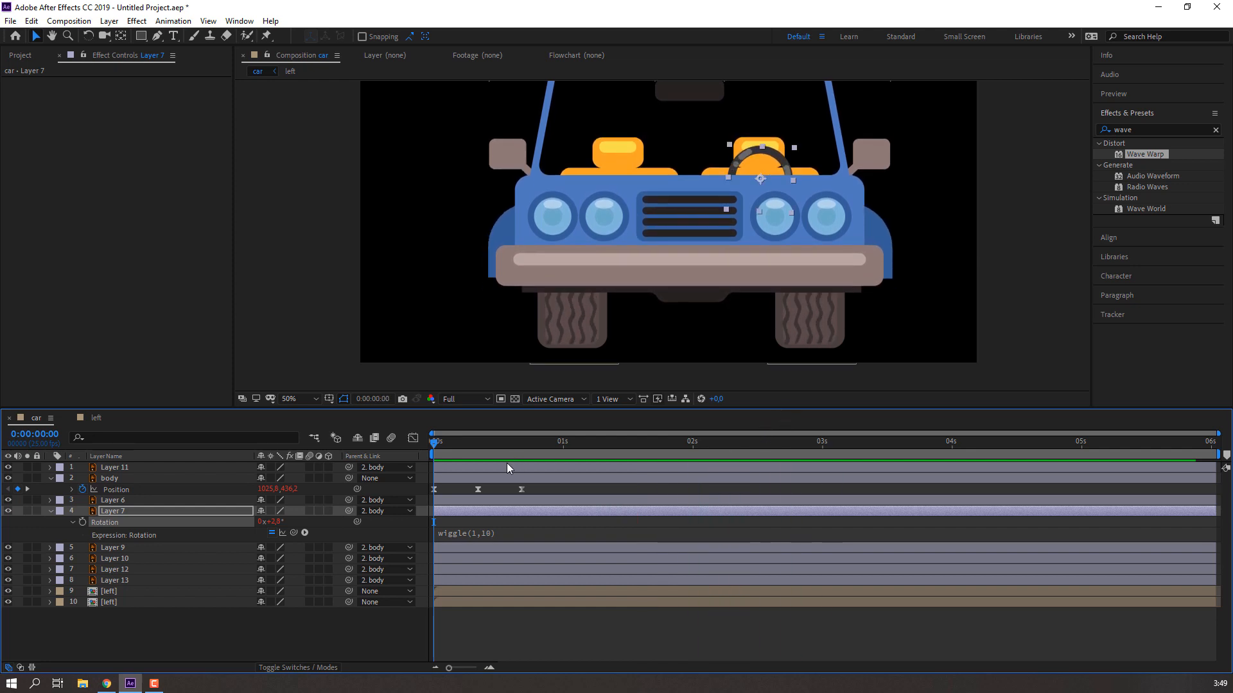
# Raise the wiggle frequency of Layer 7's Rotation so the expression reads wiggle(3,10), and preview the steering wheel
pyautogui.click(482, 533)
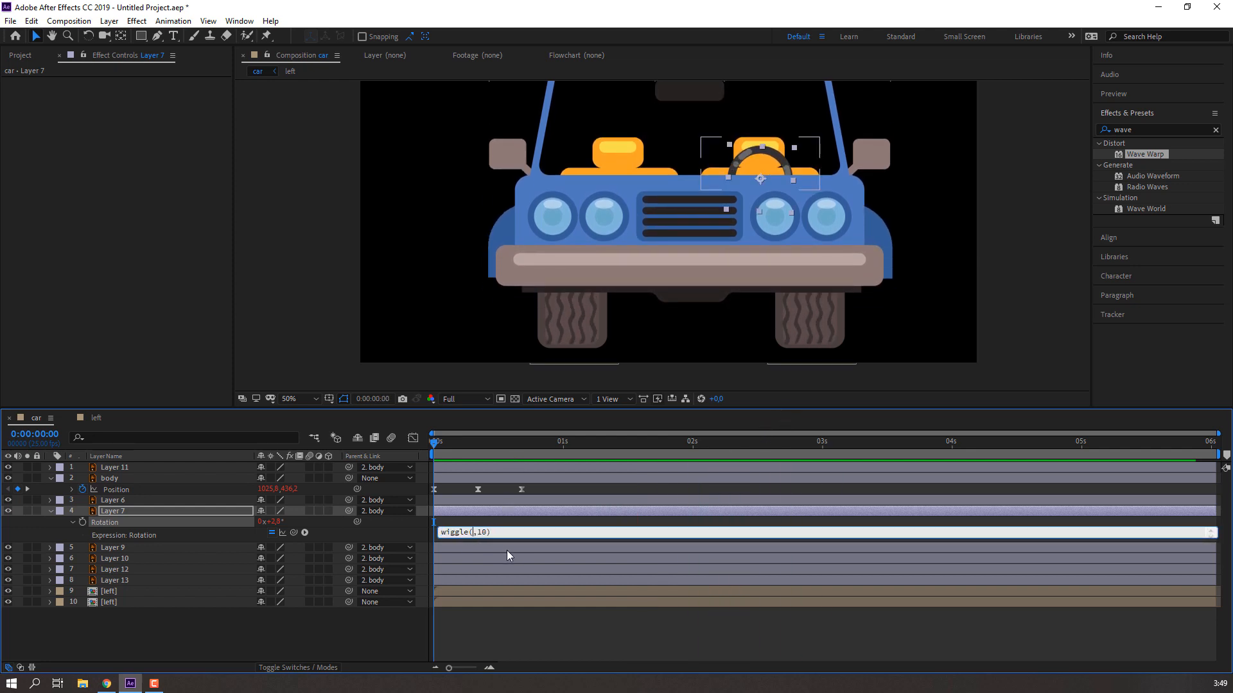
pyautogui.write('30')
pyautogui.press('BackSpace')
pyautogui.press('KP_Enter')
pyautogui.press('space')
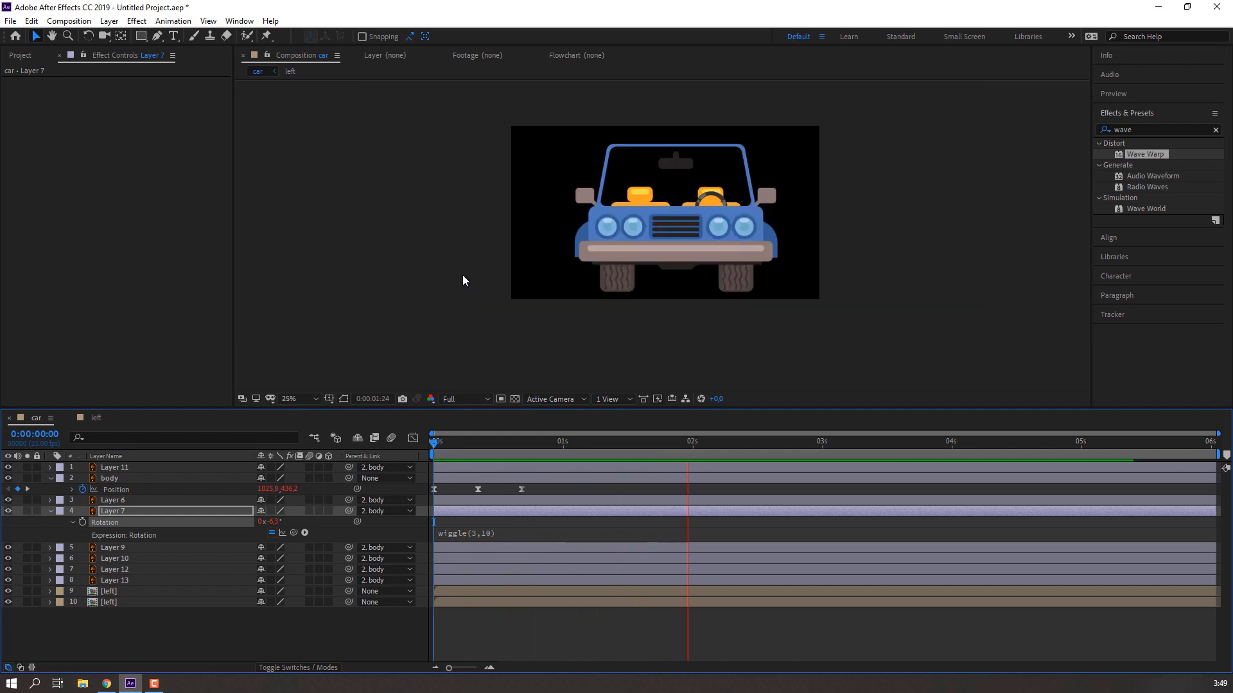
pyautogui.press('space')
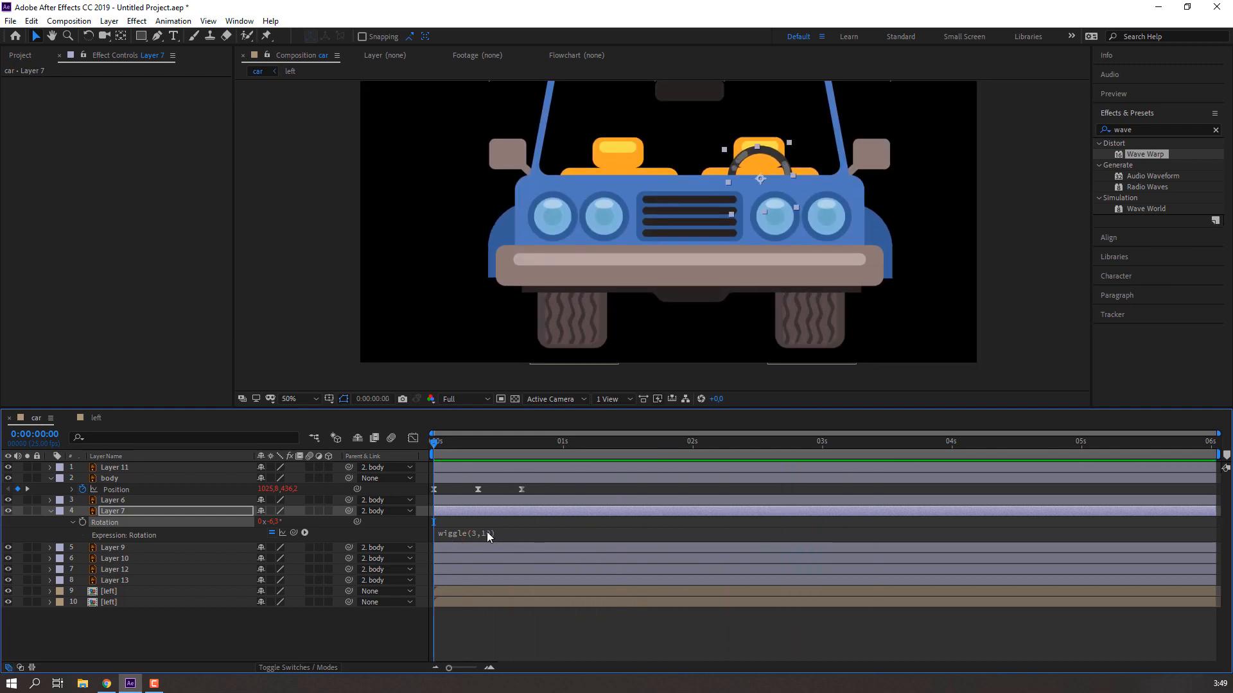
# Increase the wiggle amplitude in Layer 7's Rotation expression to wiggle(3,20) and preview the steering wheel up close
pyautogui.click(486, 532)
pyautogui.click(490, 532)
pyautogui.press('BackSpace')
pyautogui.press('BackSpace')
pyautogui.write('20')
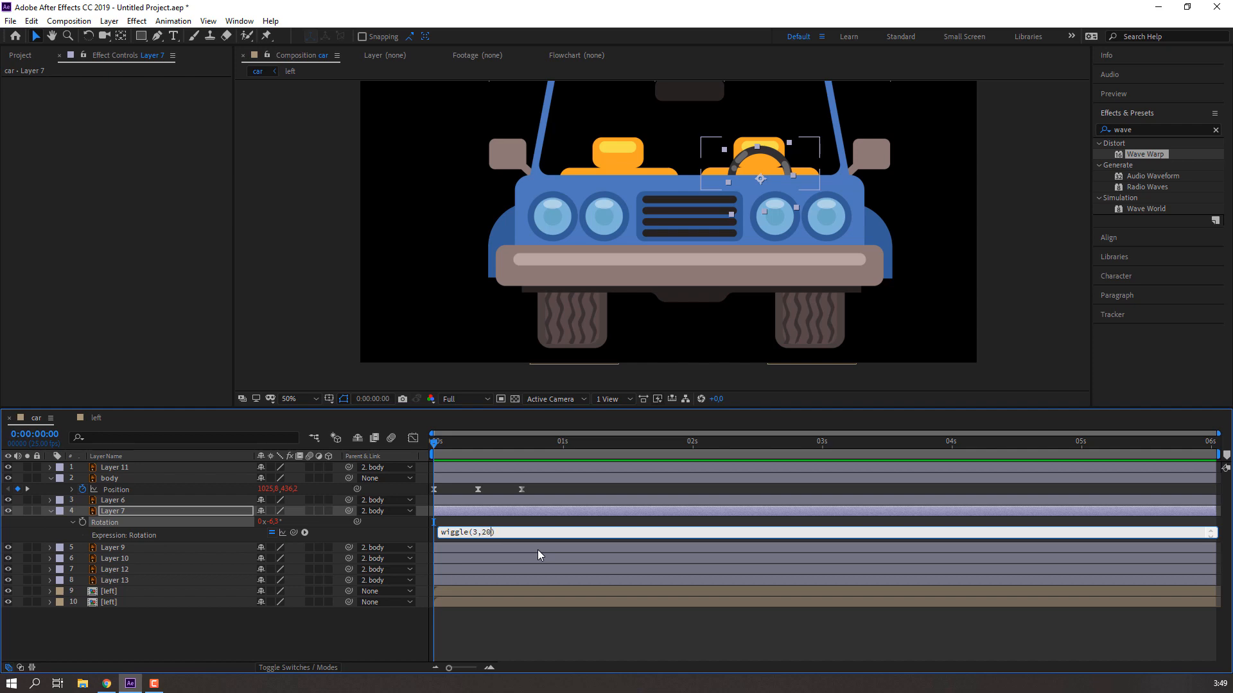
pyautogui.press('KP_Enter')
pyautogui.press('space')
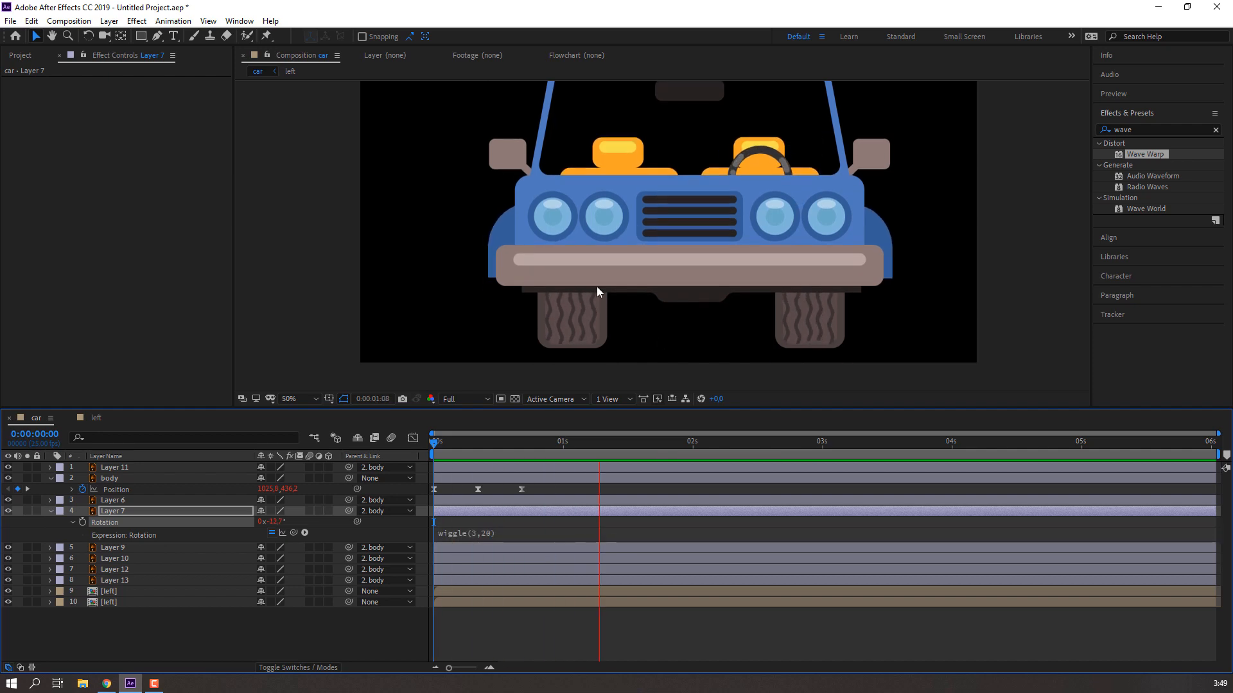
pyautogui.press(',')
pyautogui.scroll(4, 703, 196)
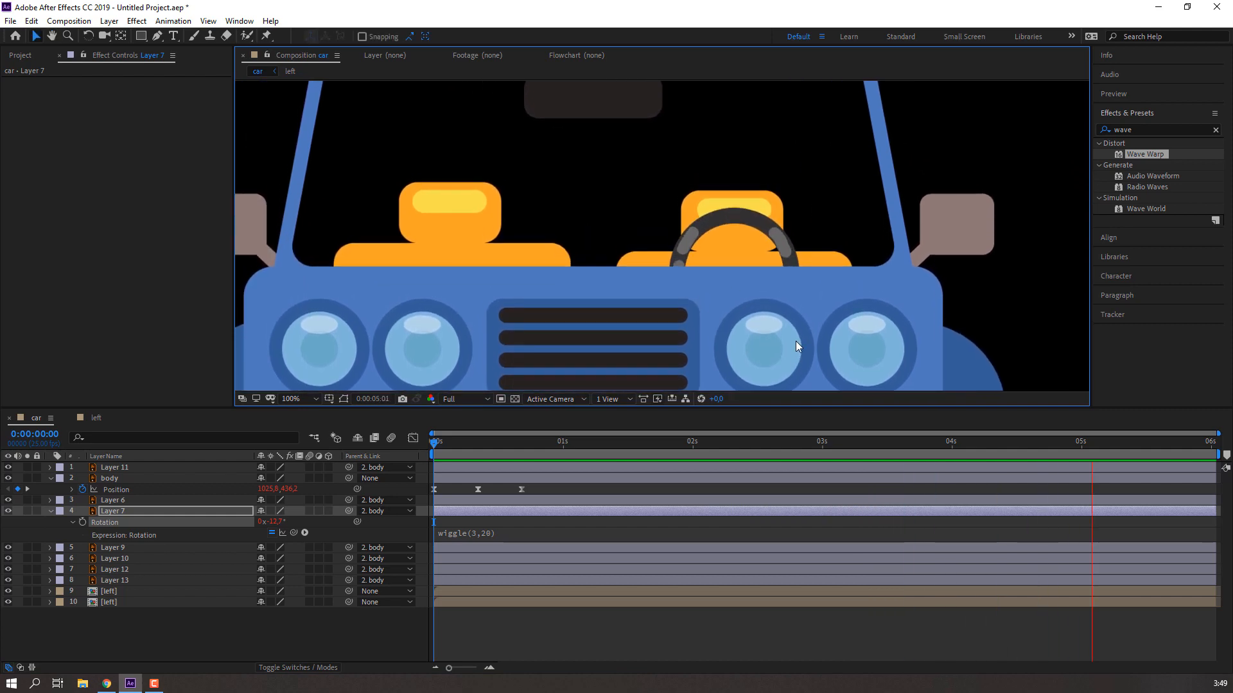
pyautogui.click(292, 398)
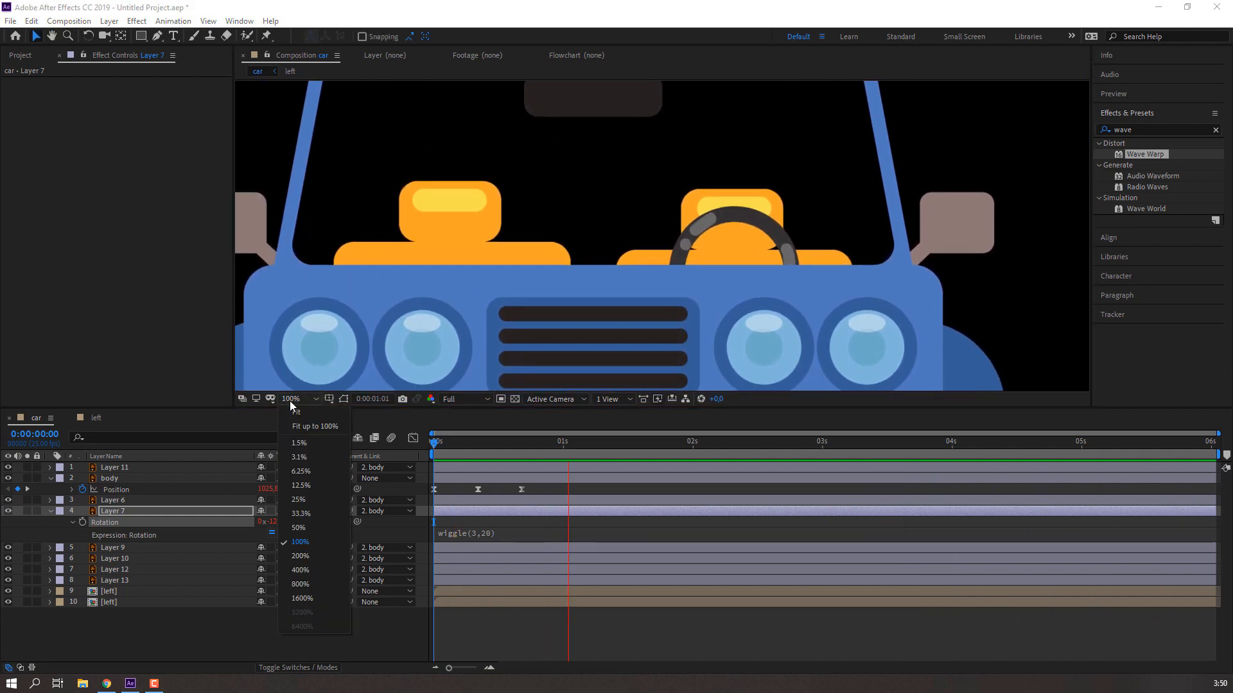
# Preview the animation with the whole car in view, return to frame 0 and collapse Layer 7's properties
pyautogui.click(327, 435)
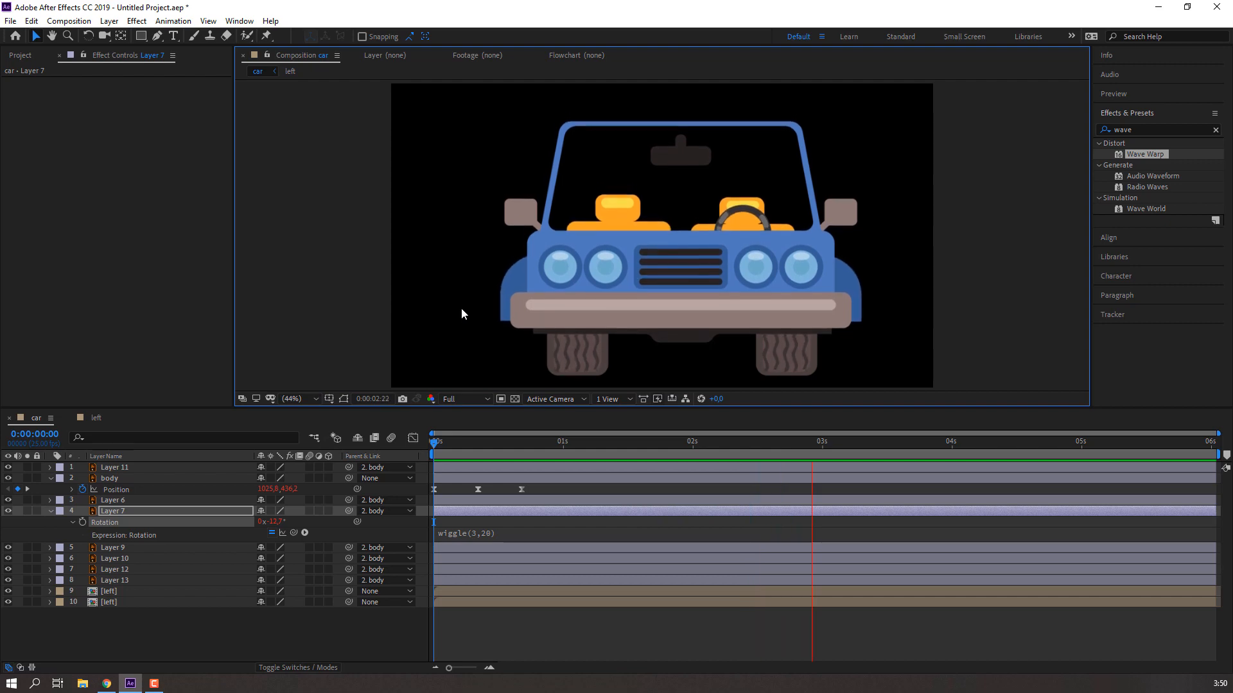
pyautogui.scroll(-2, 487, 305)
pyautogui.scroll(2, 487, 302)
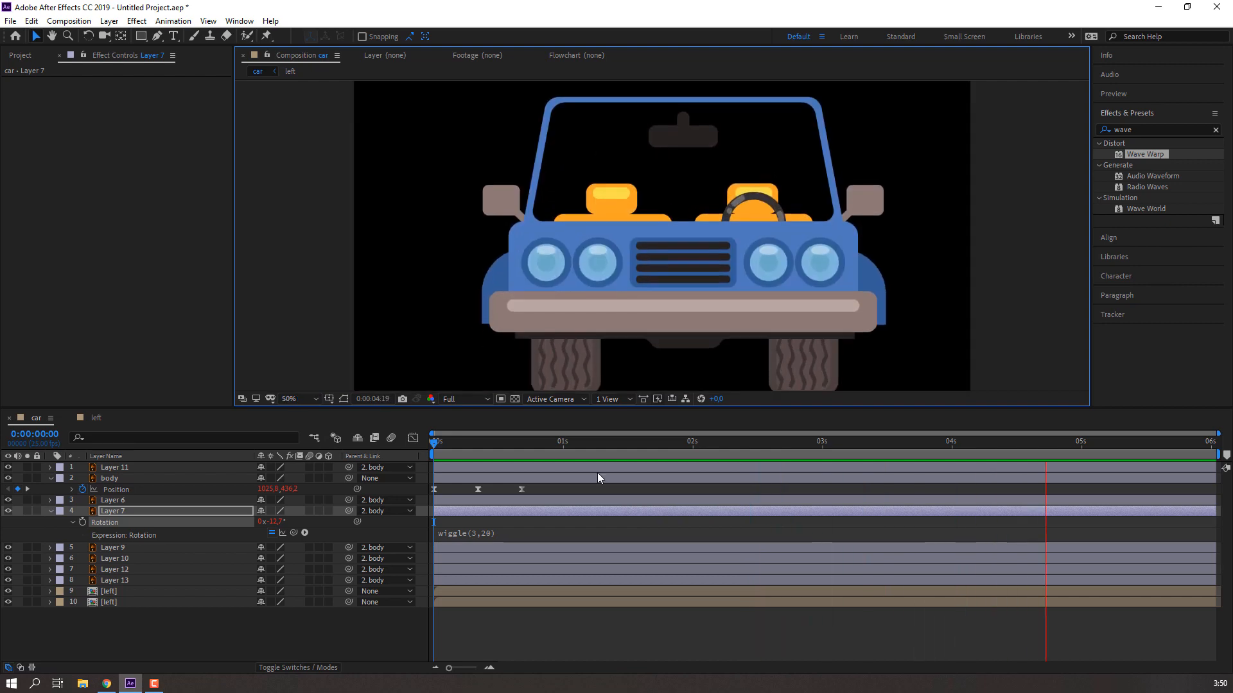
pyautogui.moveTo(539, 444); pyautogui.dragTo(374, 440)
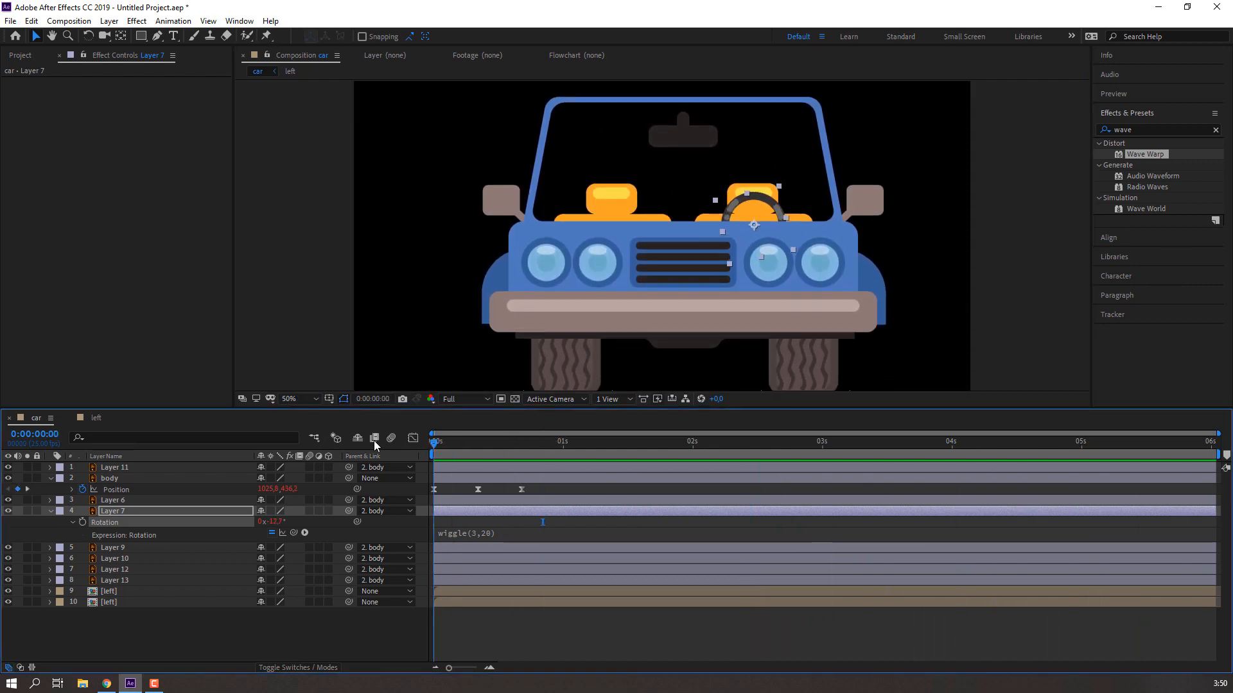
pyautogui.click(50, 511)
# Solo the rear-view mirror on Layer 6, move its anchor point to the top of its stem, and unsolo it
pyautogui.click(109, 501)
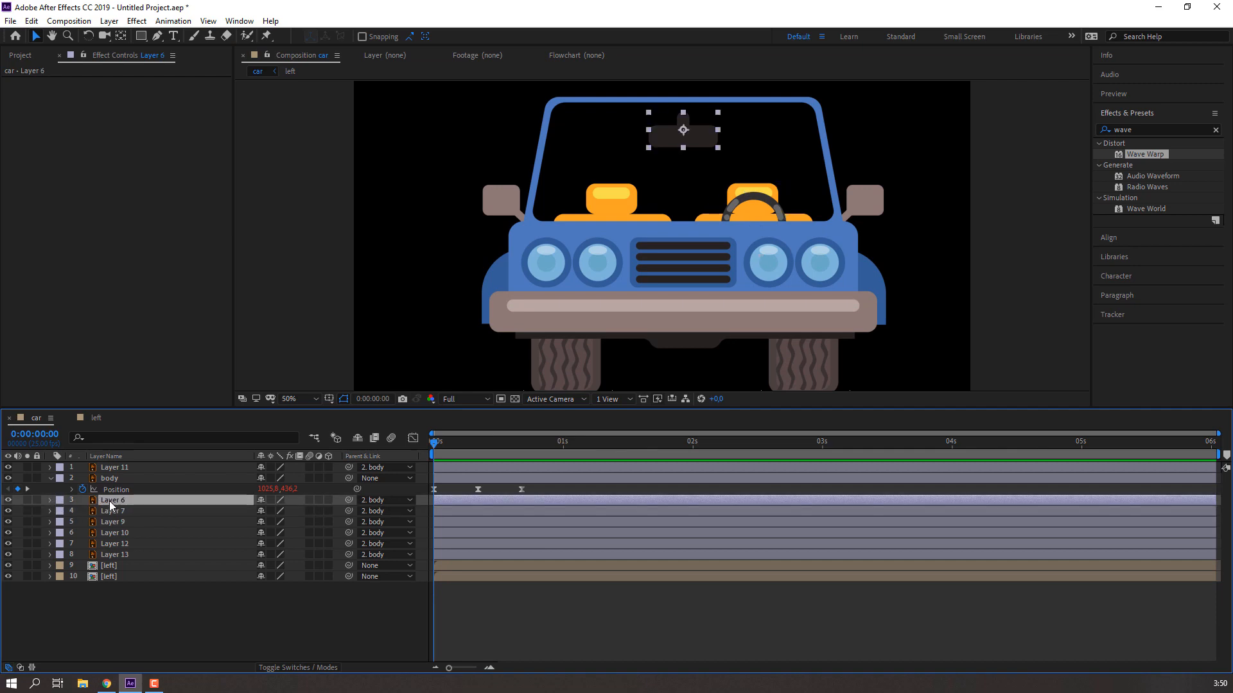
pyautogui.click(27, 501)
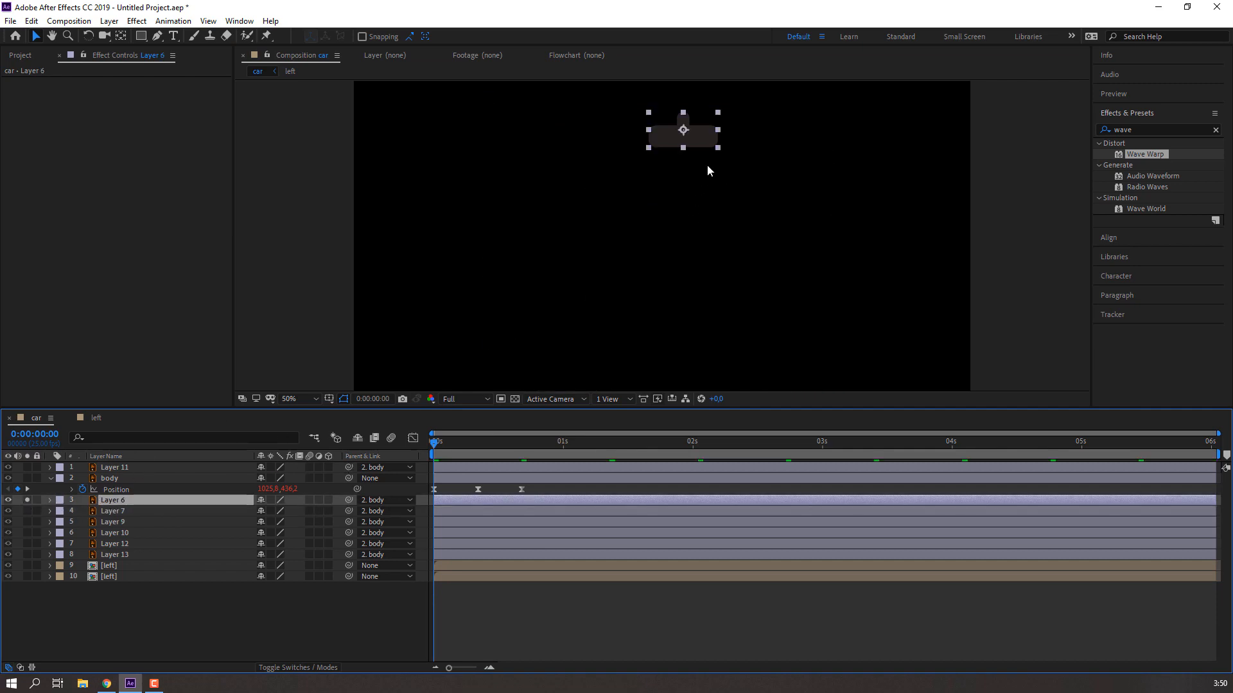
pyautogui.scroll(2, 707, 285)
pyautogui.scroll(1, 682, 249)
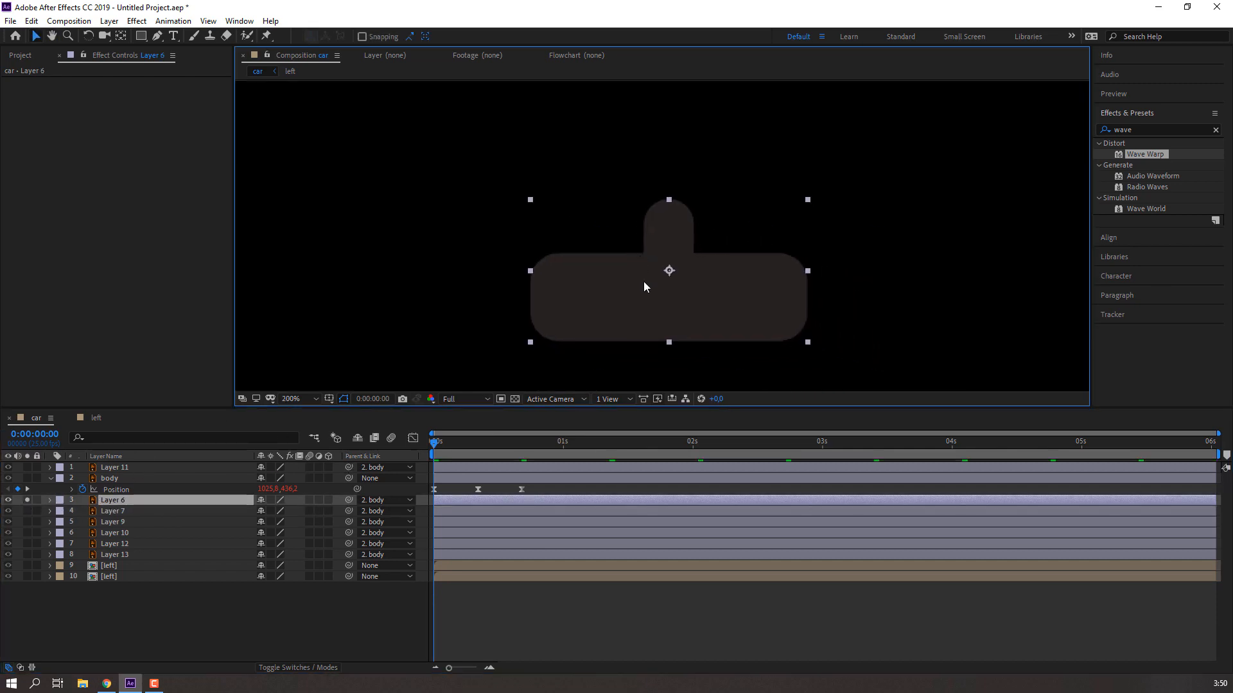
pyautogui.click(120, 37)
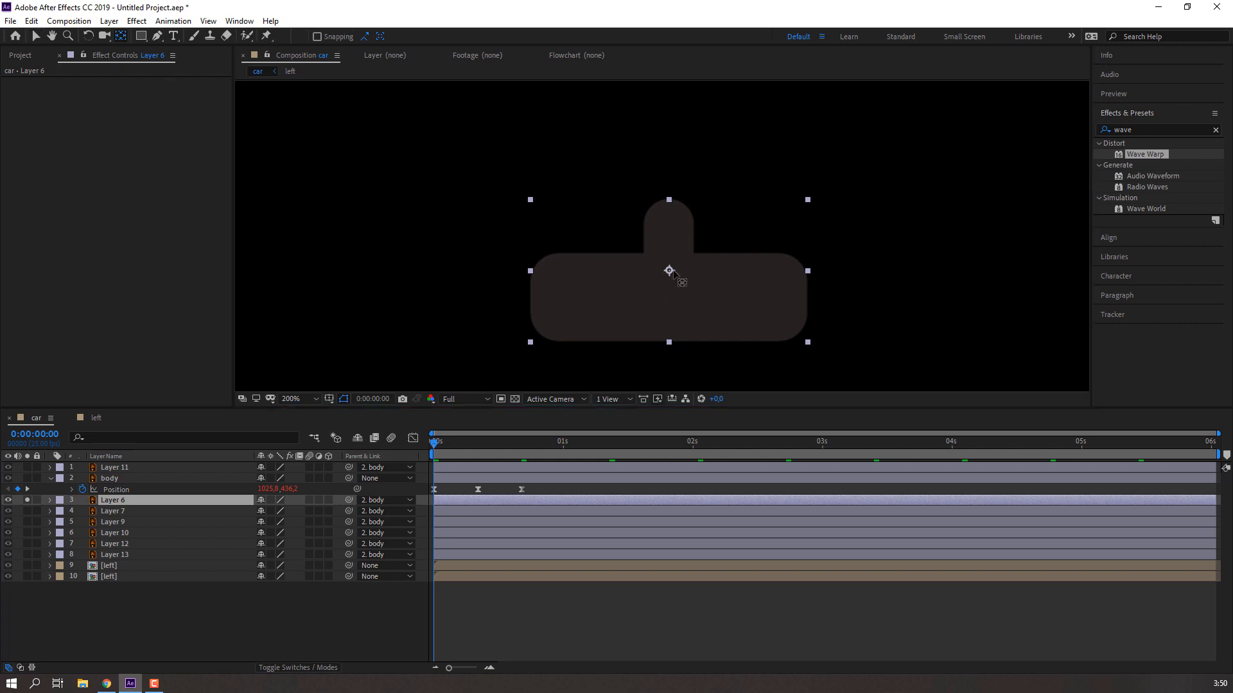
pyautogui.moveTo(669, 271); pyautogui.dragTo(671, 205)
pyautogui.click(36, 37)
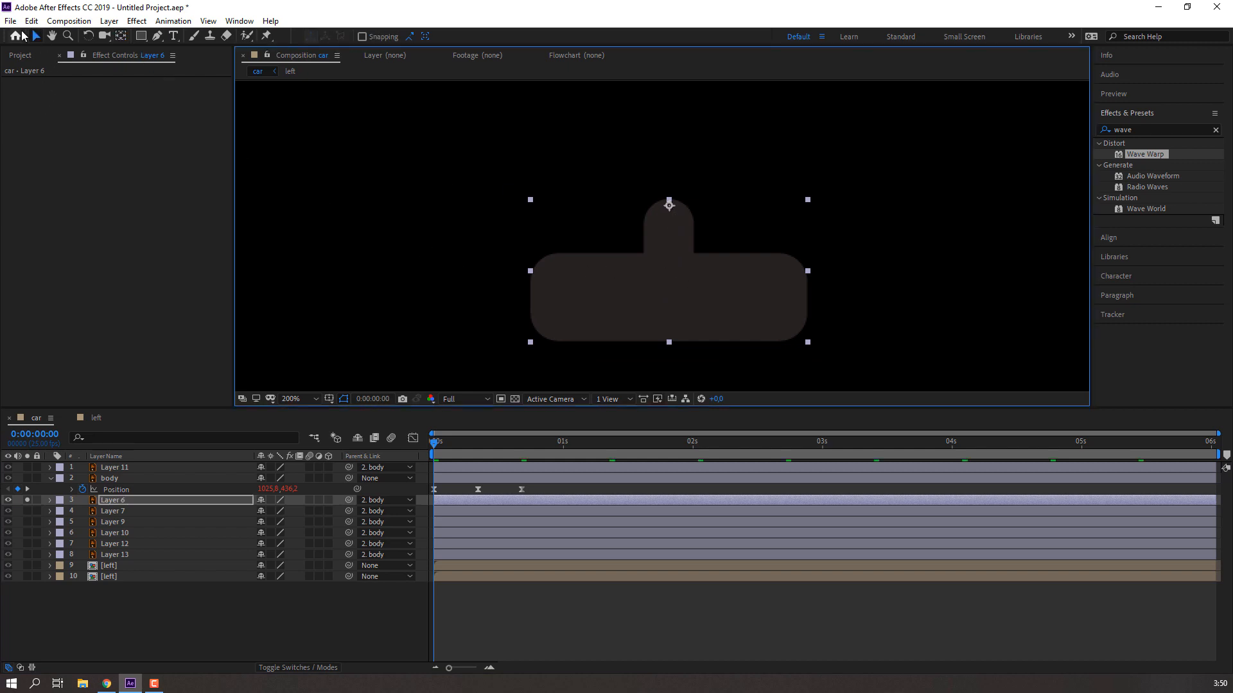
pyautogui.press(',')
pyautogui.click(28, 502)
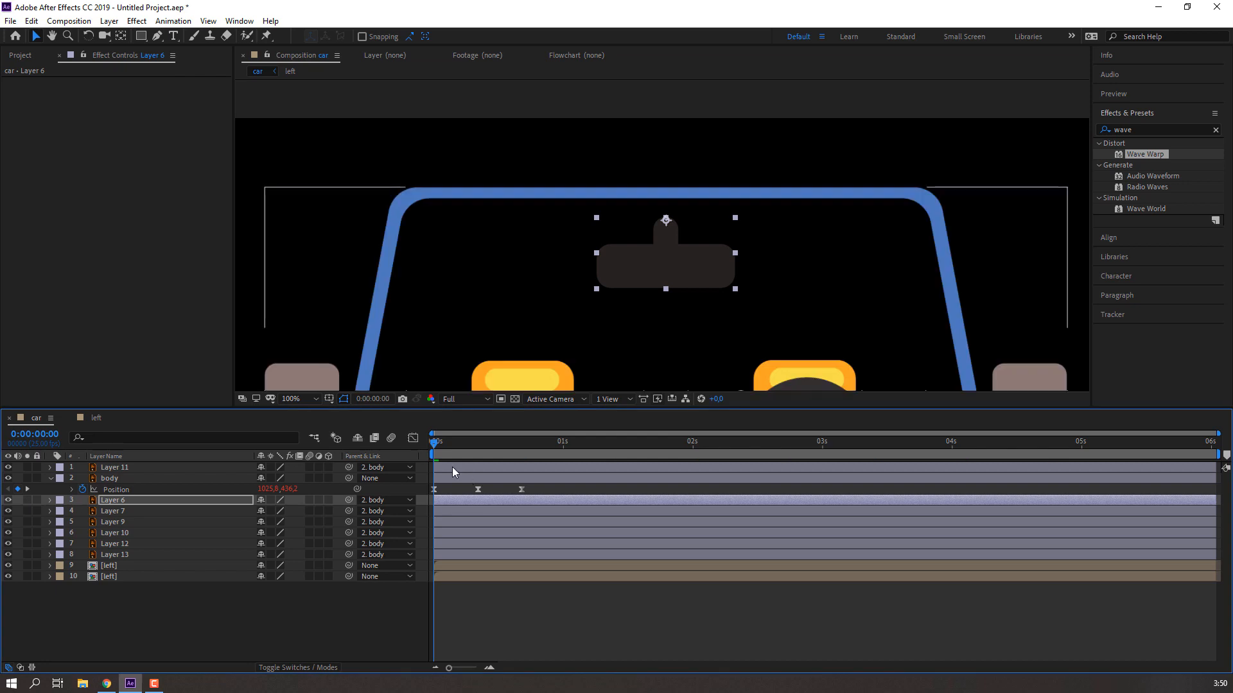
# Keyframe Layer 6's Rotation at 5° on frame 0 and -5° at 0:00:00:08 to swing the mirror
pyautogui.press('r')
pyautogui.moveTo(273, 514); pyautogui.dragTo(277, 514)
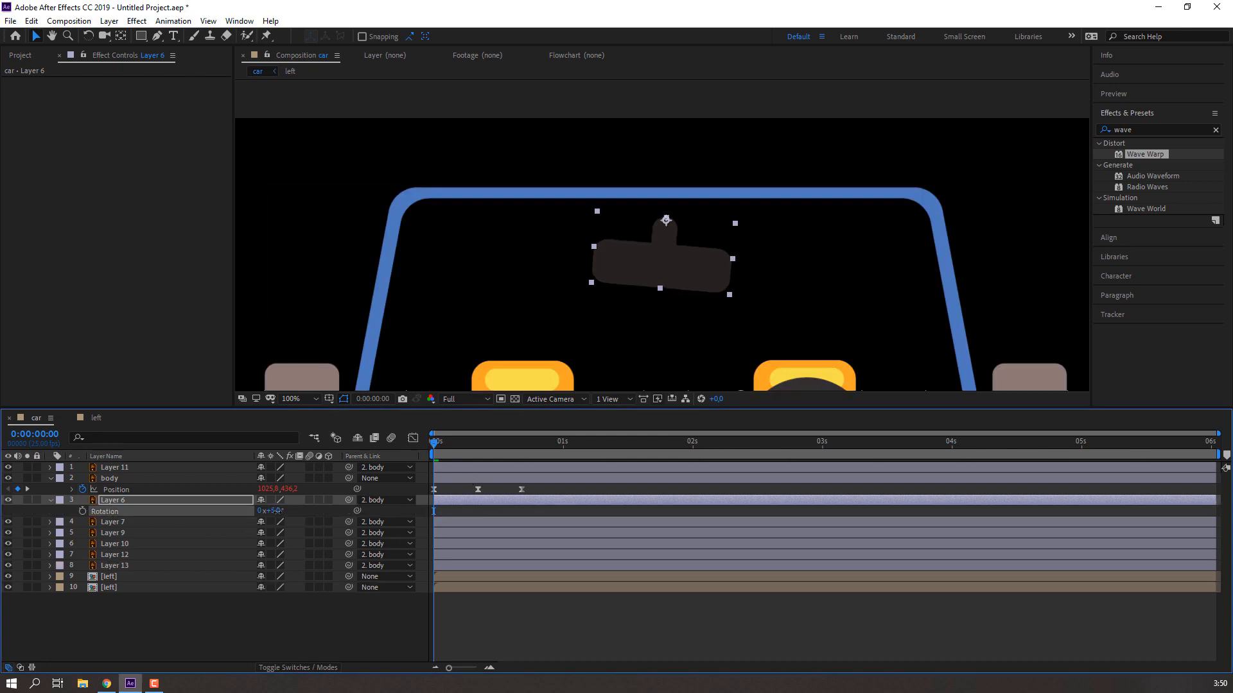
pyautogui.click(475, 442)
pyautogui.click(271, 511)
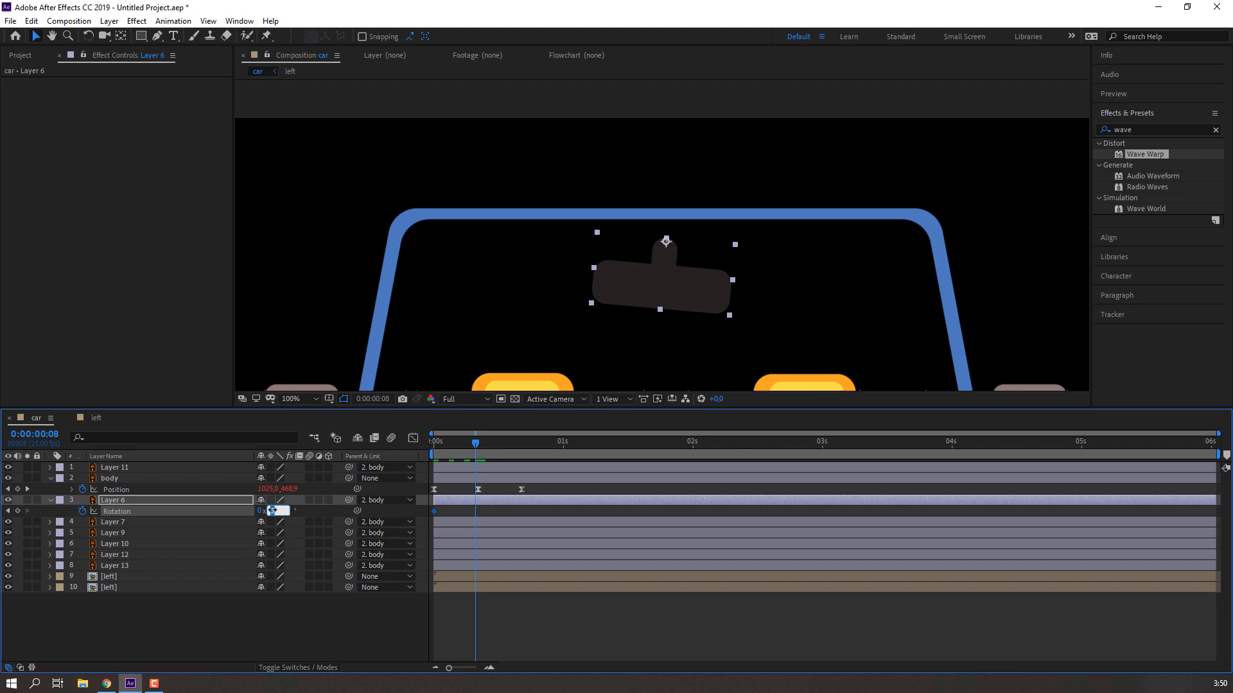
pyautogui.write('-5')
pyautogui.press('Return')
# Copy Layer 6's first Rotation keyframe to 0:00:00:17 and preview the mirror's swing
pyautogui.moveTo(482, 443); pyautogui.dragTo(521, 445)
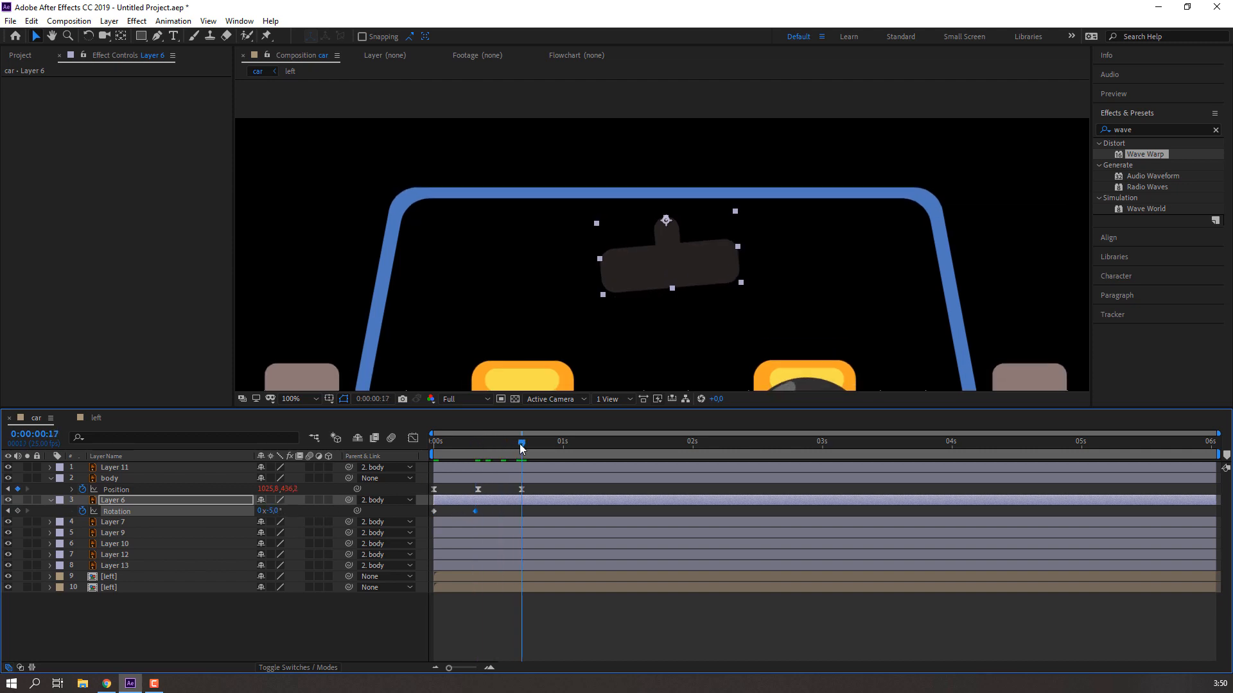
pyautogui.moveTo(447, 510); pyautogui.dragTo(430, 515)
pyautogui.hotkey('ctrl', 'c')
pyautogui.hotkey('ctrl', 'v')
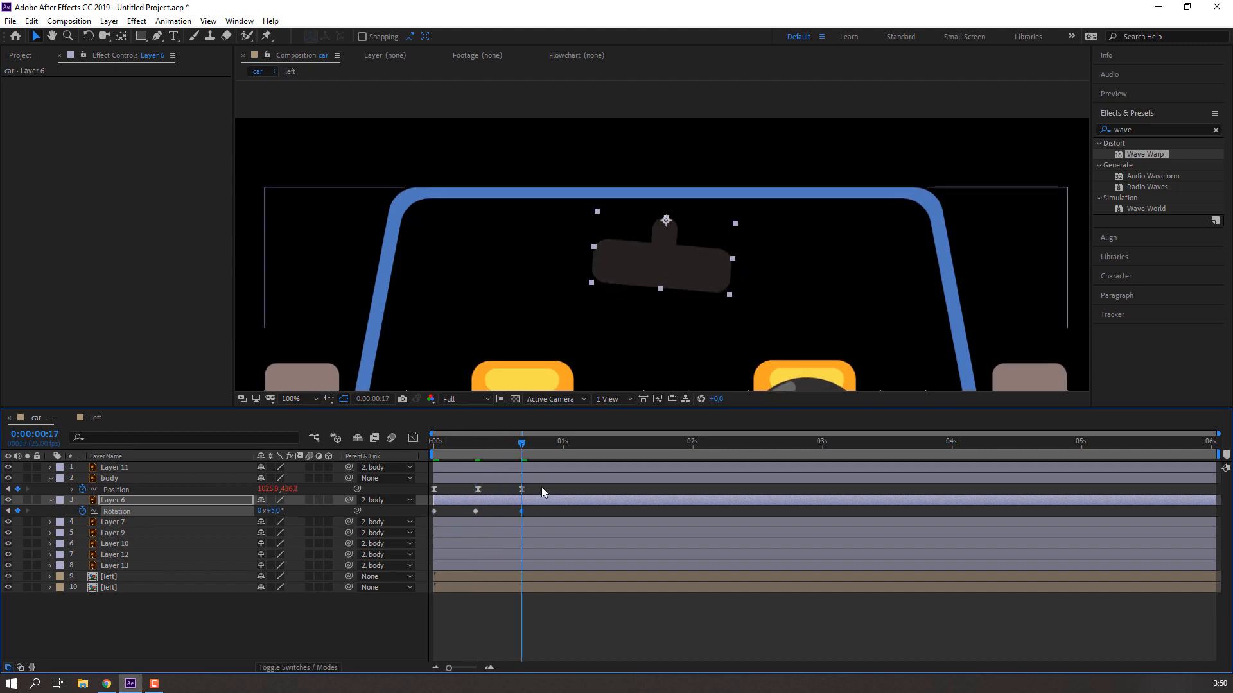
pyautogui.press('space')
pyautogui.press('space')
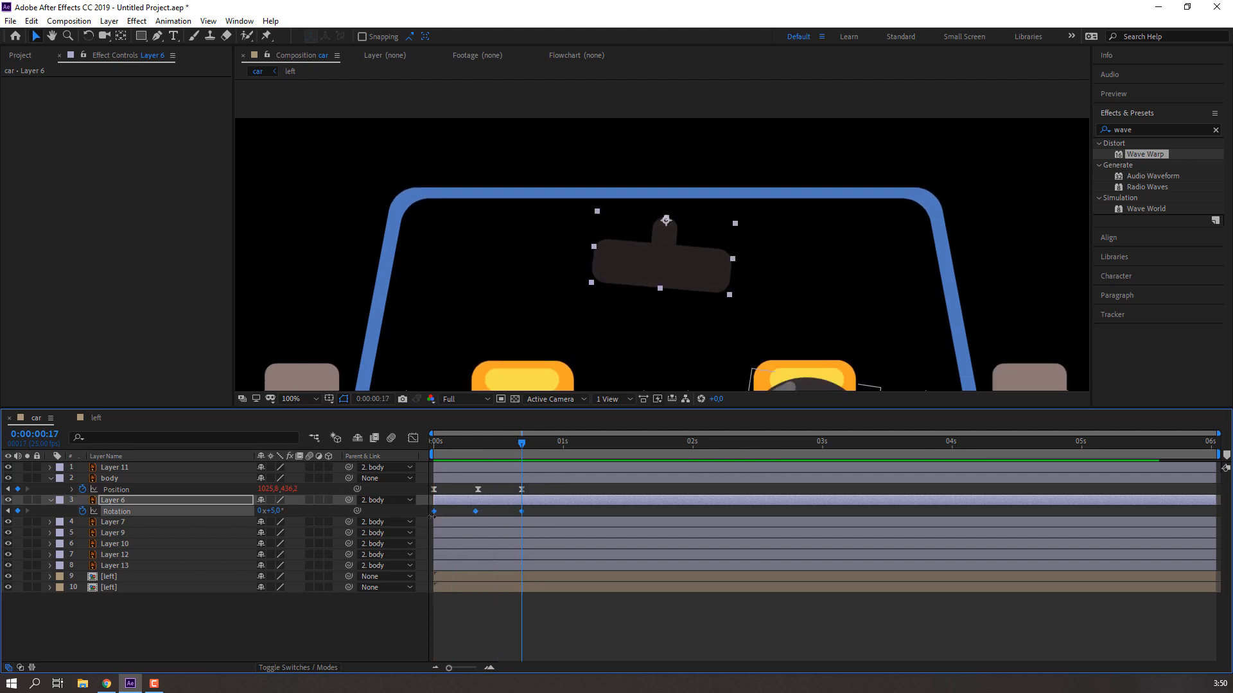
# Apply Easy Ease to all three Rotation keyframes of the mirror on Layer 6
pyautogui.rightClick(434, 512)
pyautogui.moveTo(501, 504)
pyautogui.click(597, 547)
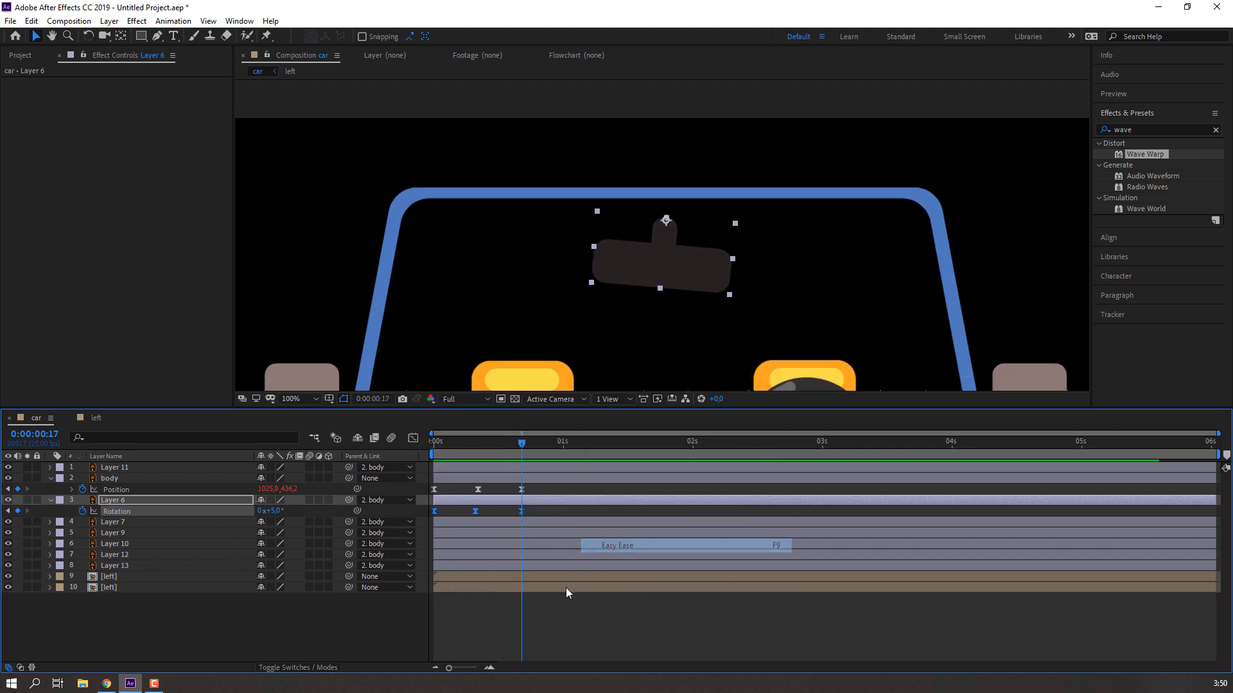
# Add the expression loopOutDuration(type = "cycle", duration = 0) to Layer 6's Rotation, and collapse the layer
pyautogui.moveTo(514, 434); pyautogui.dragTo(351, 453)
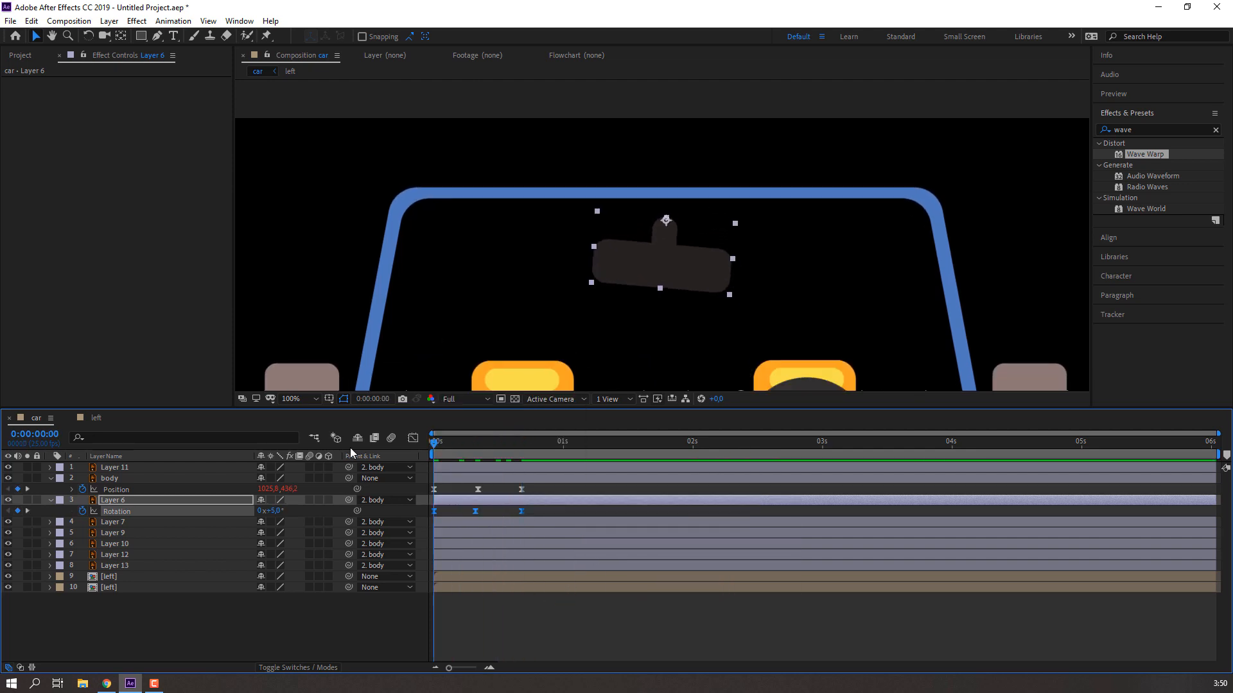
pyautogui.keyDown('alt'); pyautogui.click(81, 511); pyautogui.keyUp('alt')
pyautogui.click(311, 522)
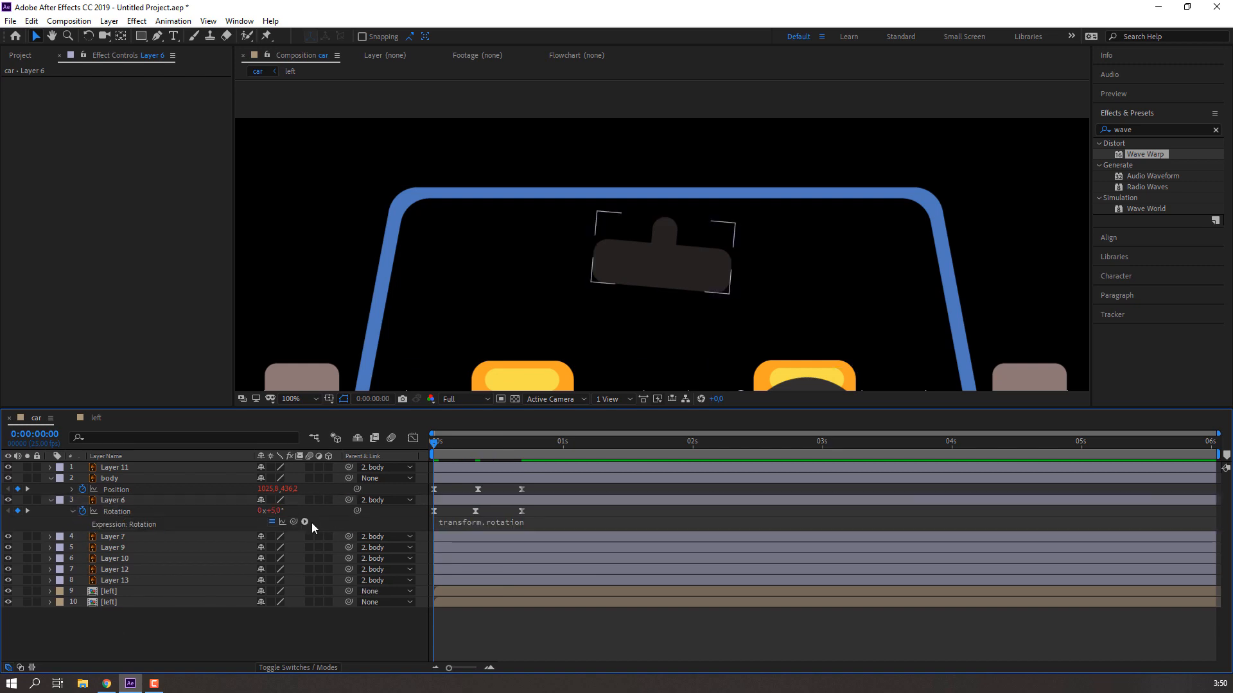
pyautogui.click(310, 522)
pyautogui.moveTo(406, 459)
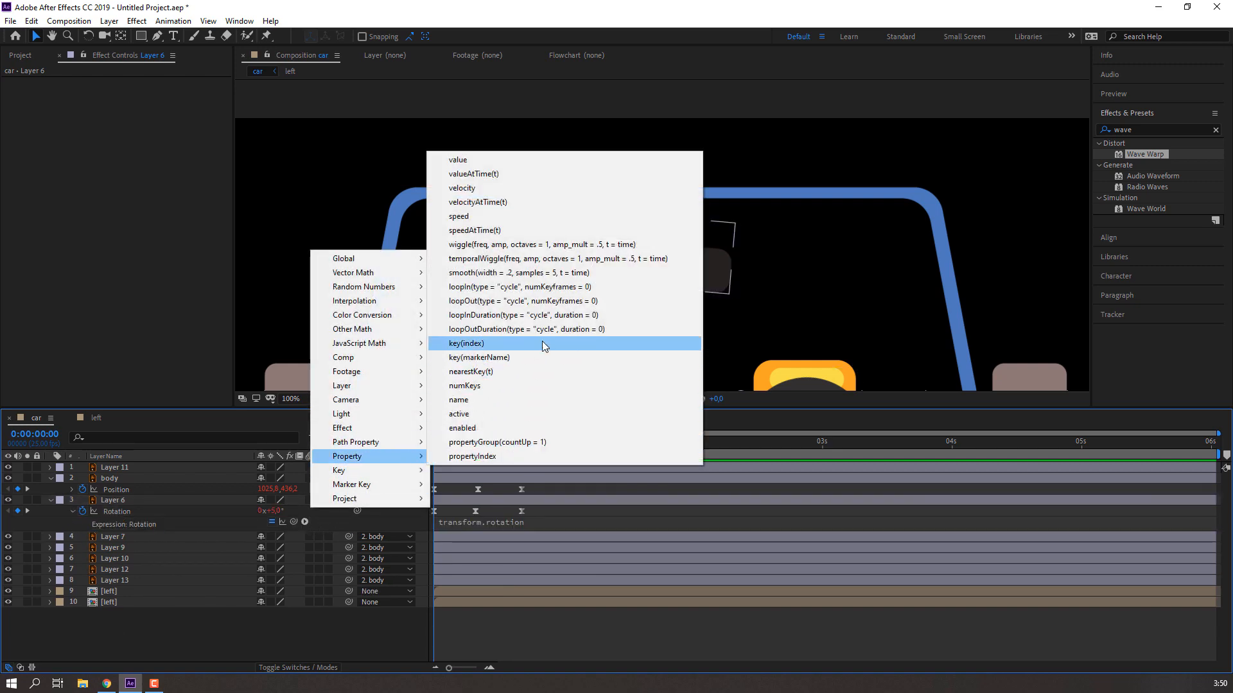
pyautogui.click(542, 341)
pyautogui.click(373, 621)
pyautogui.click(59, 504)
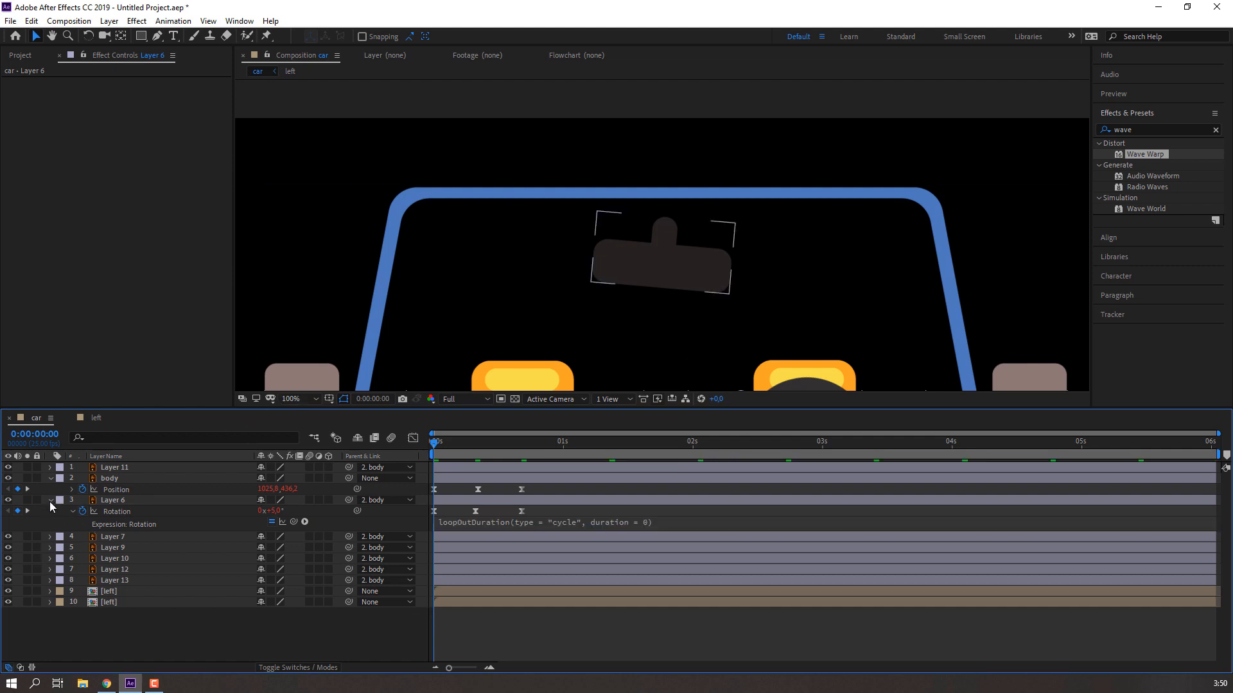
pyautogui.click(50, 501)
# Fit the whole car in view, preview its animation with the swinging mirror, and collapse the body layer's properties
pyautogui.click(283, 399)
pyautogui.click(344, 484)
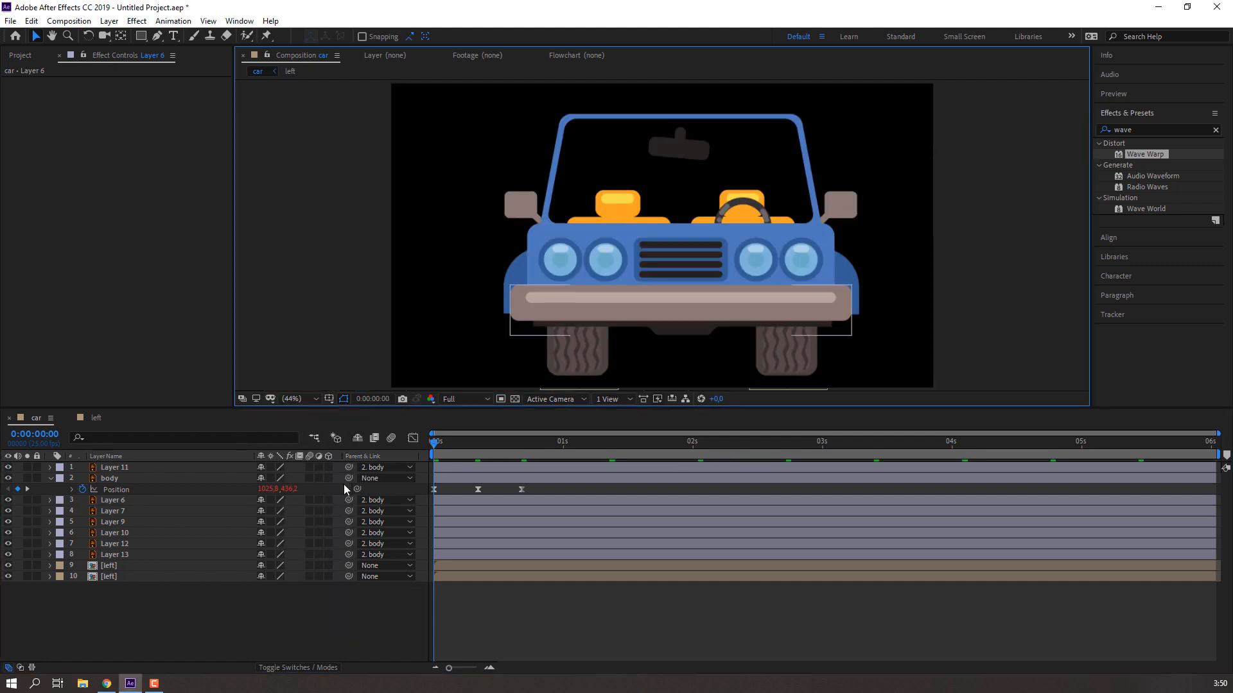
pyautogui.press('space')
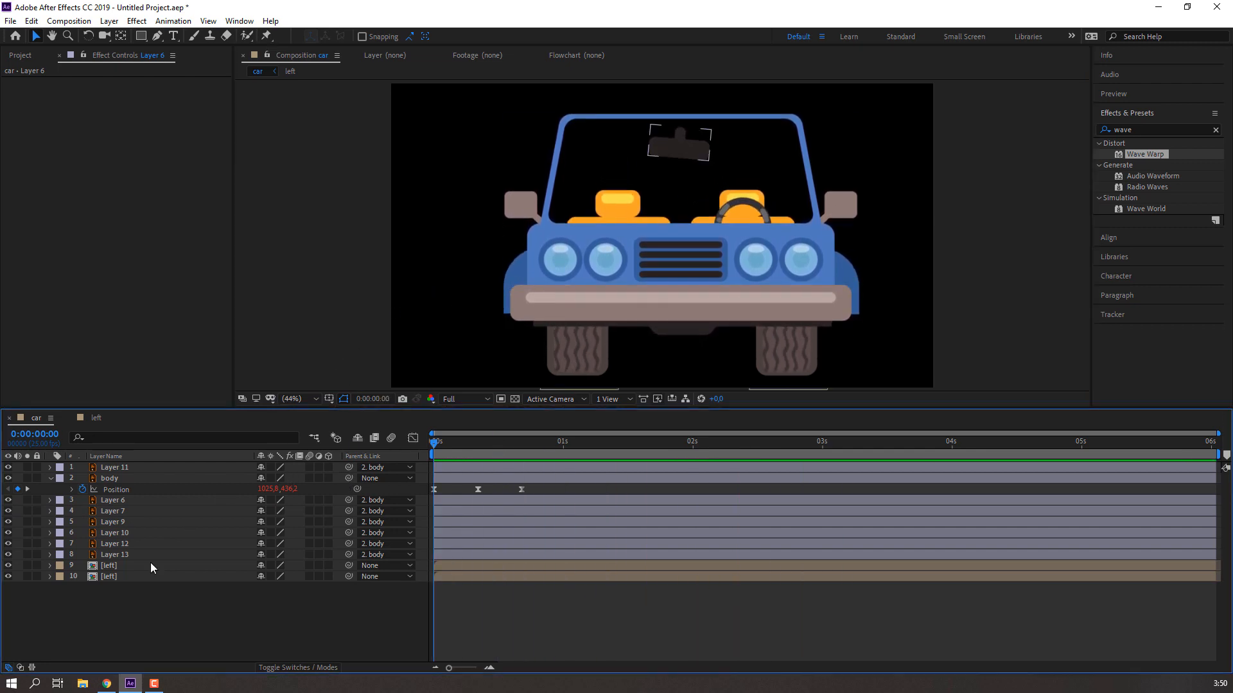
pyautogui.press('space')
pyautogui.click(52, 479)
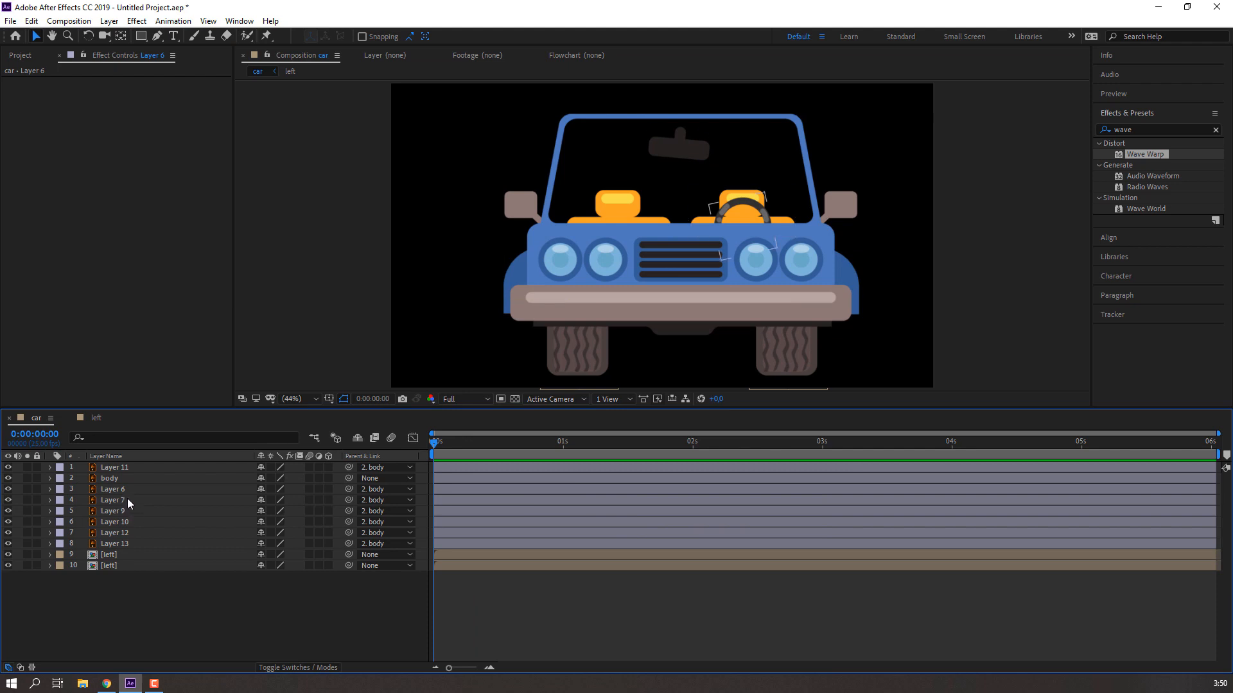
# Draw a closed Pen tool shape on a new shape layer, following the windshield frame around the whole window opening
pyautogui.click(157, 36)
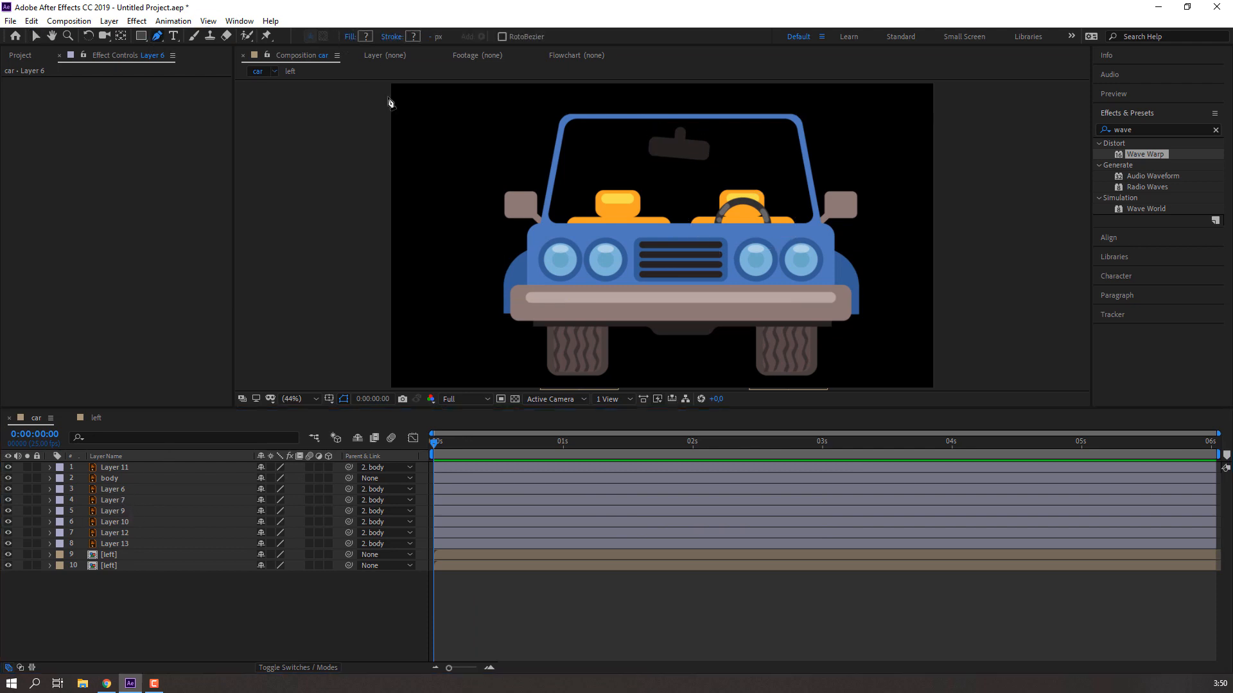
pyautogui.scroll(1, 495, 186)
pyautogui.scroll(2, 581, 222)
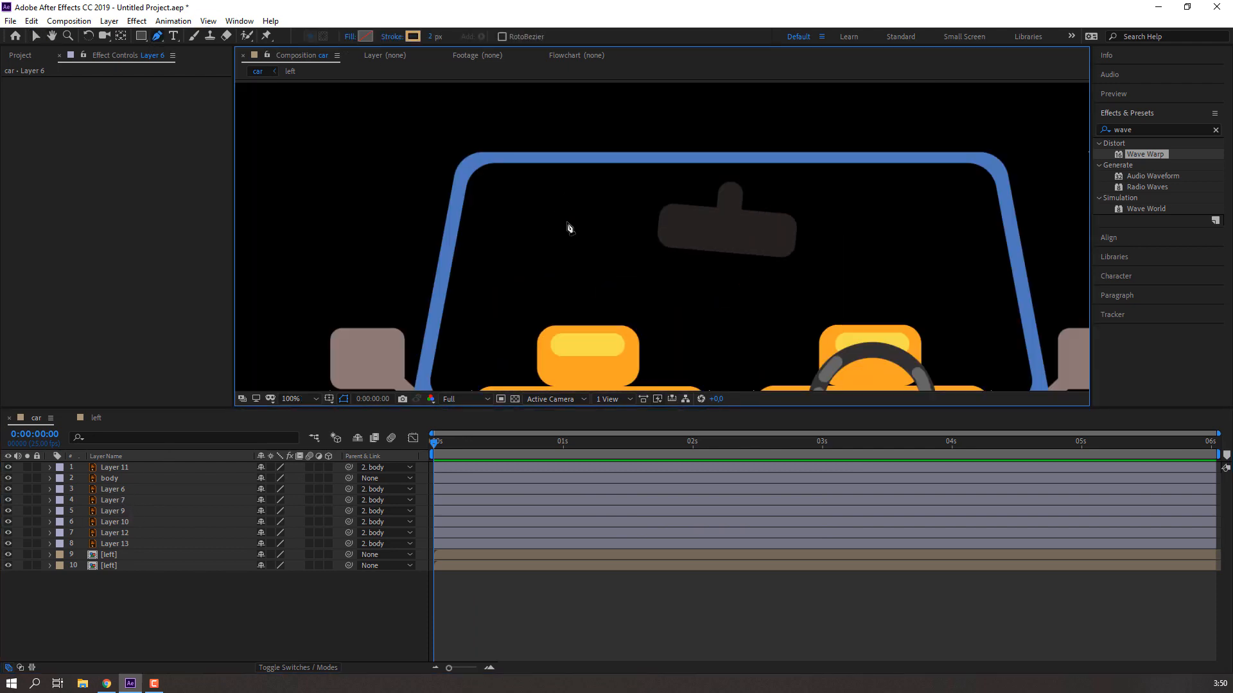
pyautogui.moveTo(515, 235); pyautogui.dragTo(472, 191)
pyautogui.click(439, 111)
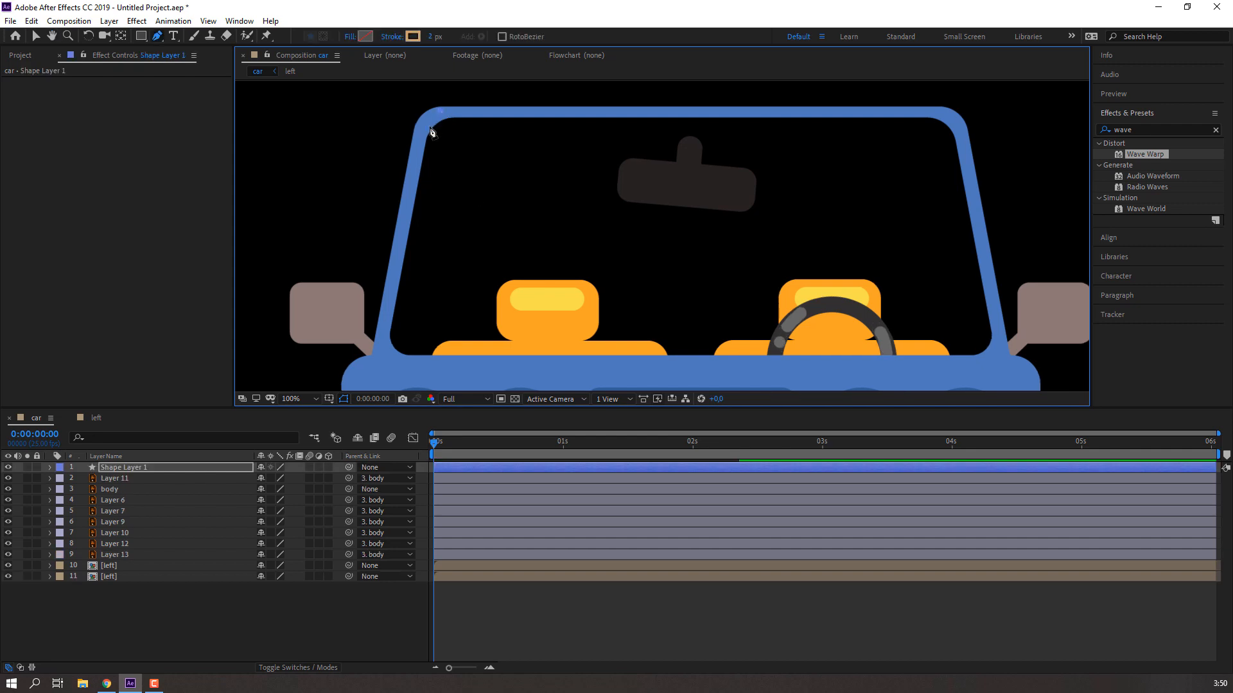
pyautogui.click(418, 141)
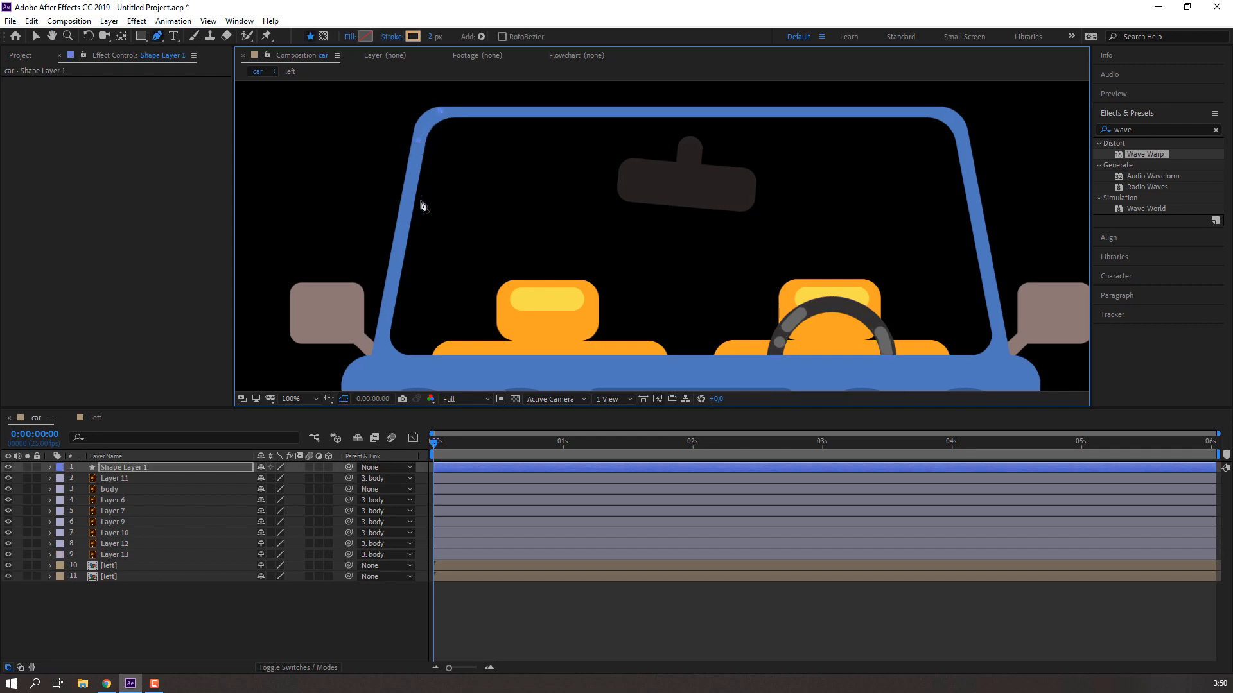
pyautogui.click(392, 277)
pyautogui.click(382, 340)
pyautogui.click(399, 362)
pyautogui.moveTo(467, 365); pyautogui.dragTo(518, 333)
pyautogui.click(775, 321)
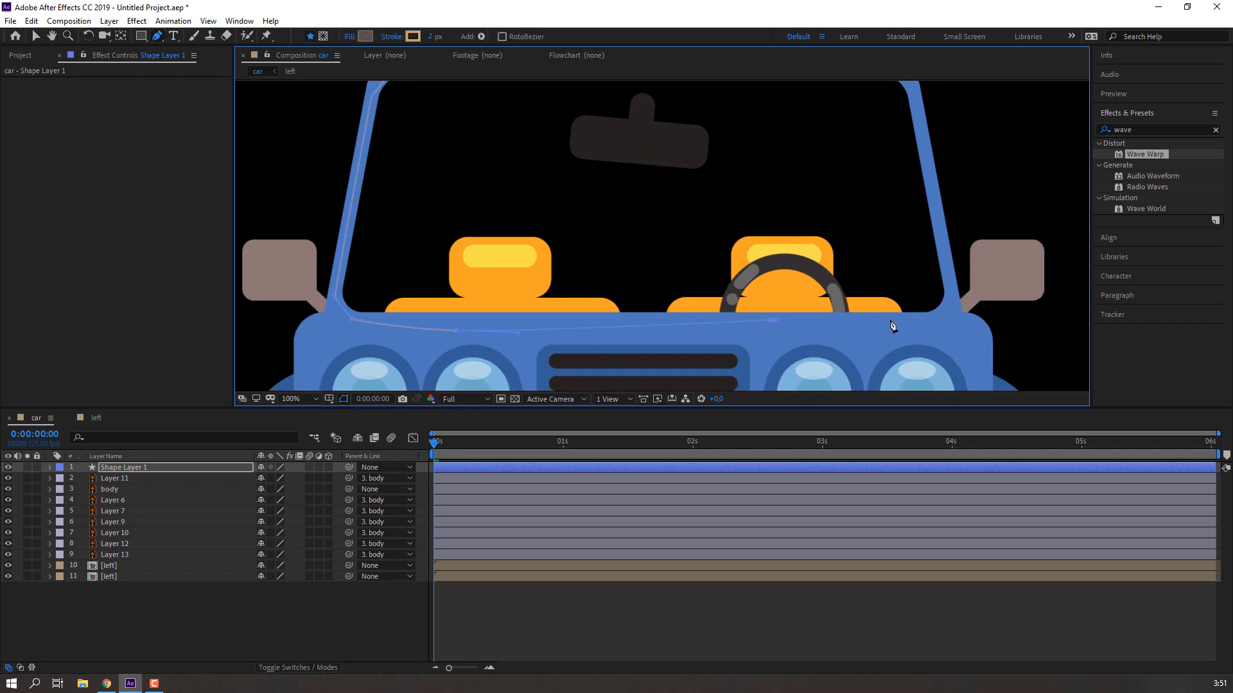
pyautogui.moveTo(904, 320); pyautogui.dragTo(928, 318)
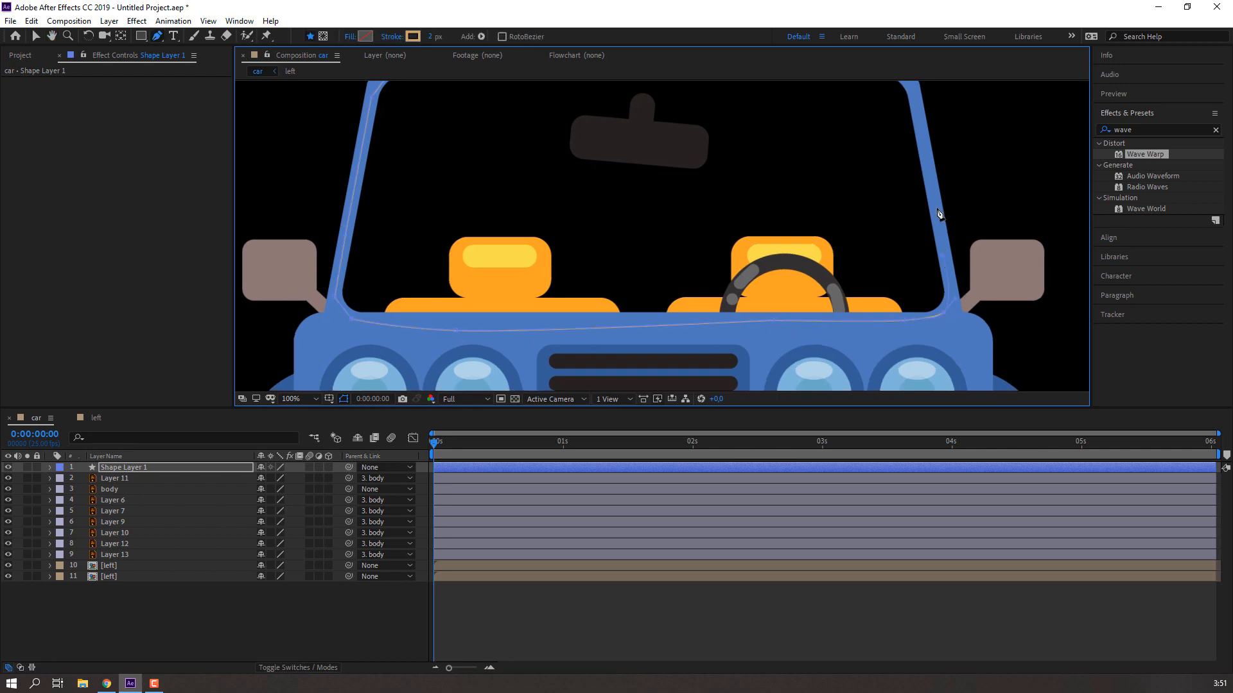
pyautogui.moveTo(938, 214); pyautogui.dragTo(921, 314)
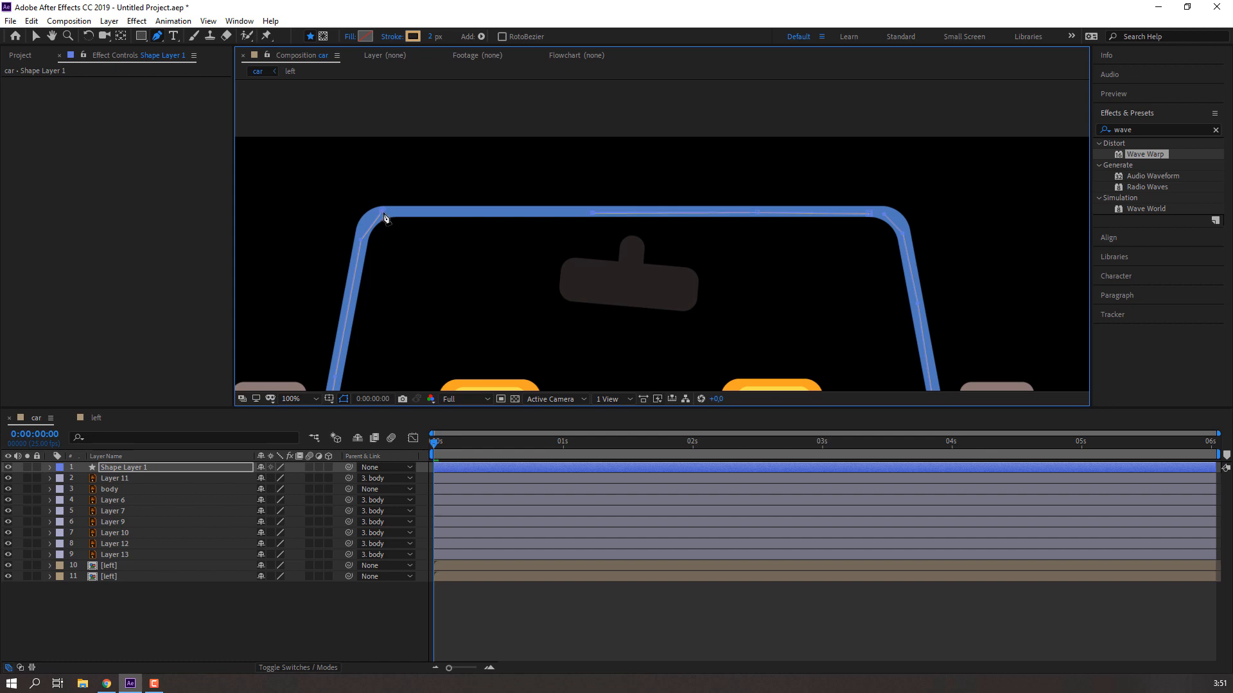
pyautogui.press(',')
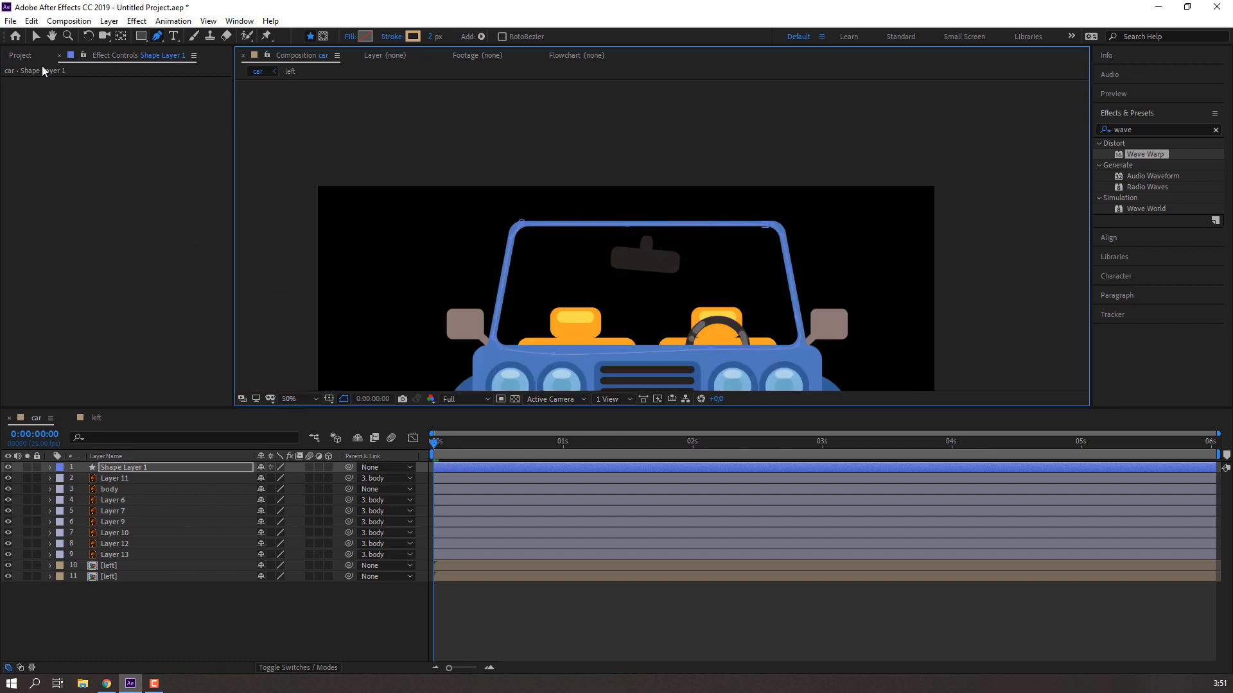
# Set the stroke of the windshield shape on Shape Layer 1 to None
pyautogui.click(35, 37)
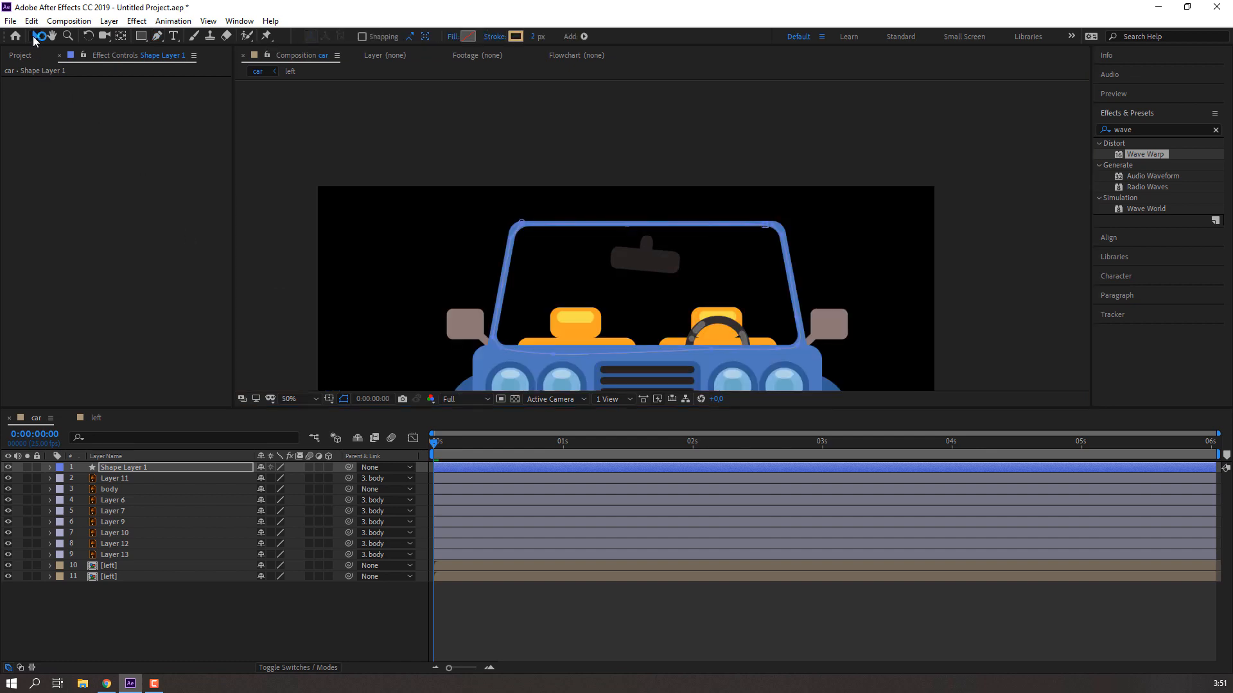
pyautogui.click(492, 37)
pyautogui.click(551, 307)
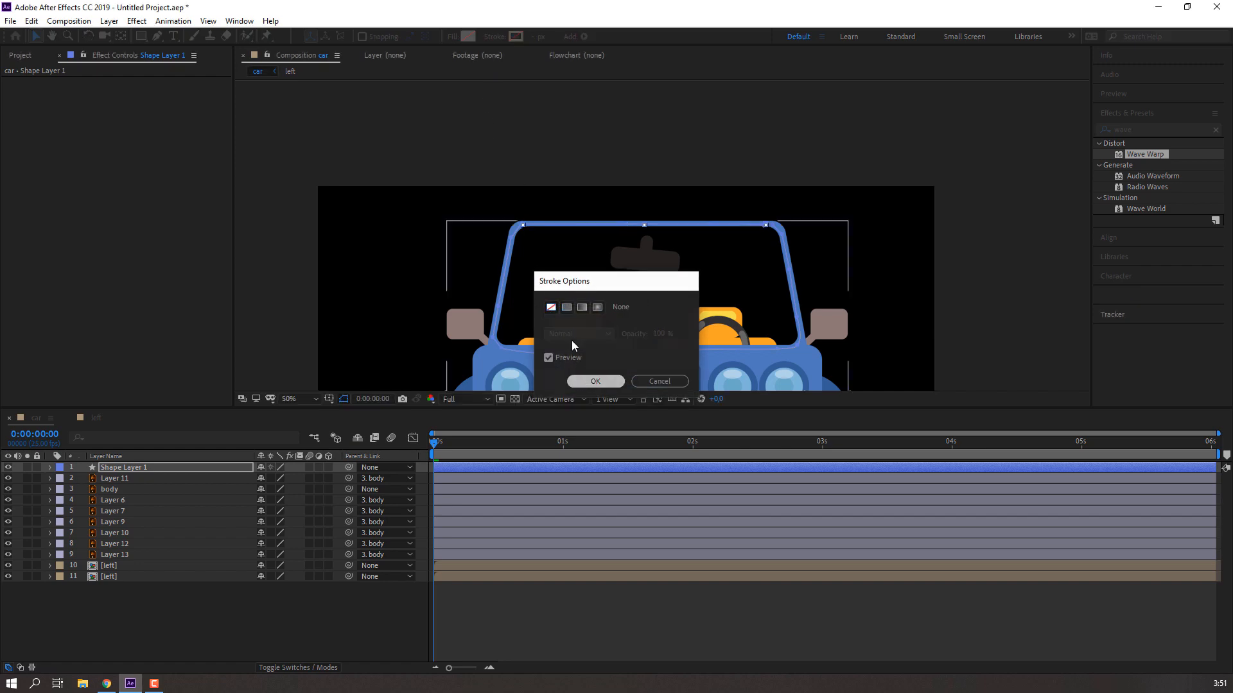
pyautogui.click(595, 380)
# Choose a light blue fill color for the windshield shape on Shape Layer 1
pyautogui.click(468, 36)
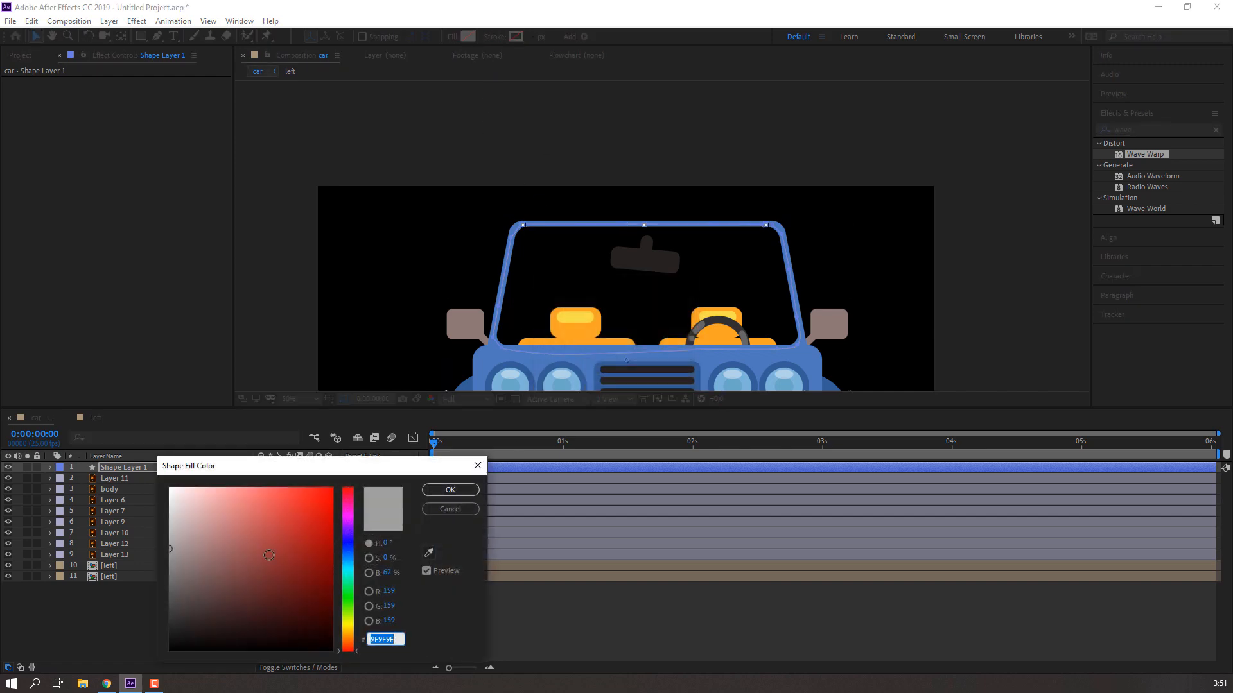
pyautogui.click(348, 557)
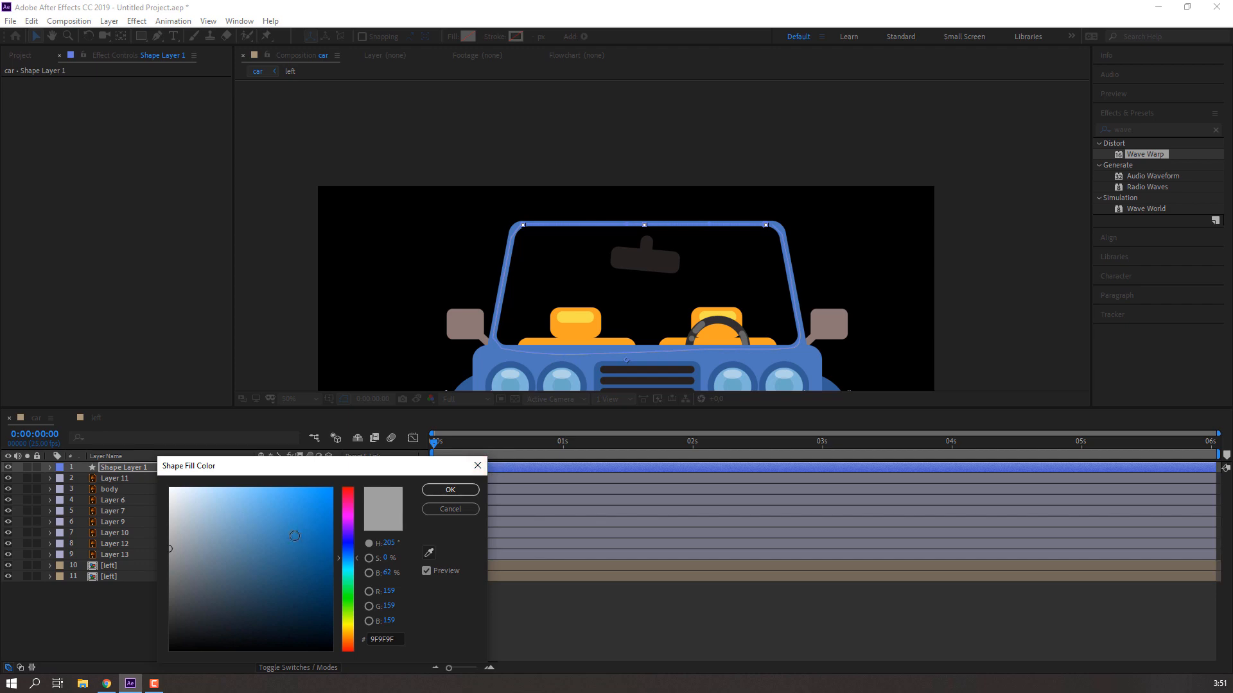
pyautogui.click(215, 494)
pyautogui.click(450, 490)
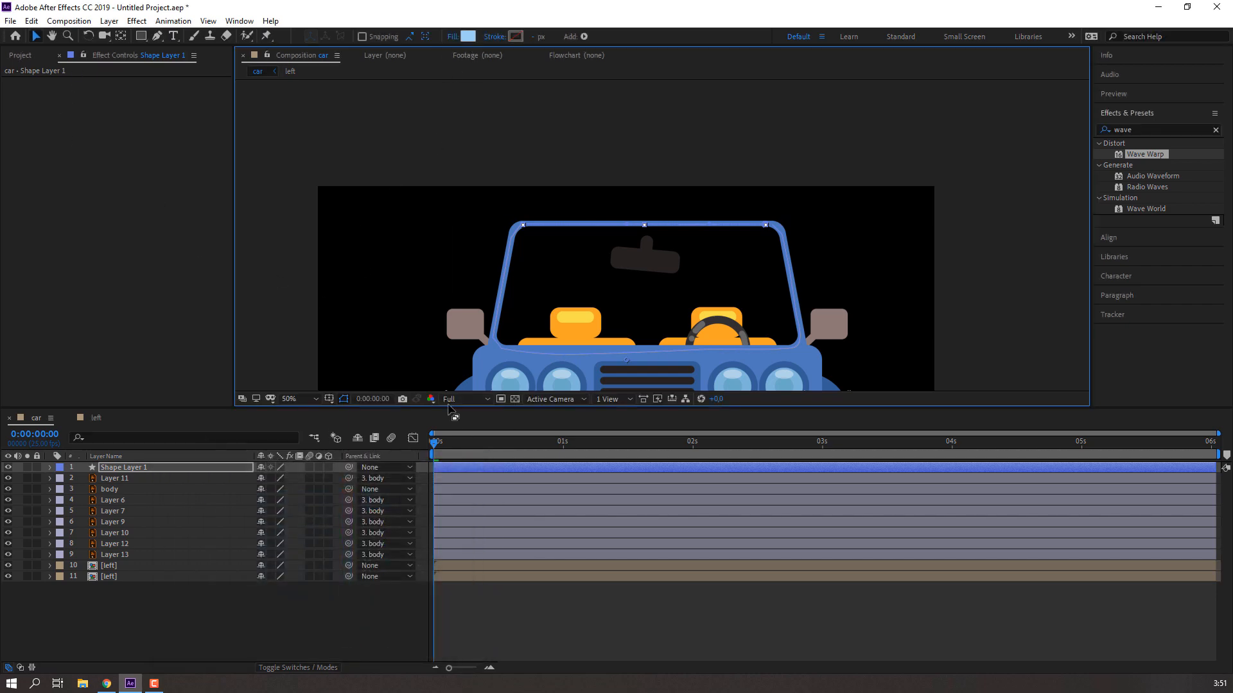
# Give the windshield shape a solid light blue fill
pyautogui.press(',')
pyautogui.click(21, 470)
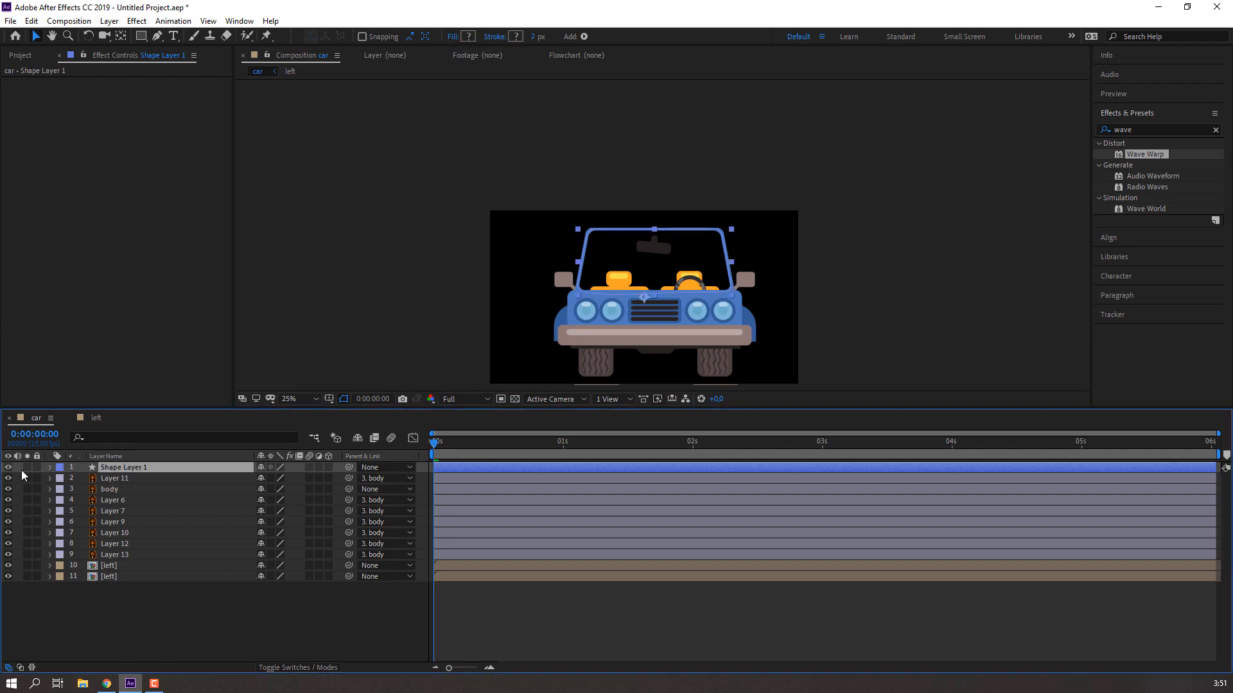
pyautogui.click(28, 468)
pyautogui.click(28, 469)
pyautogui.press('.')
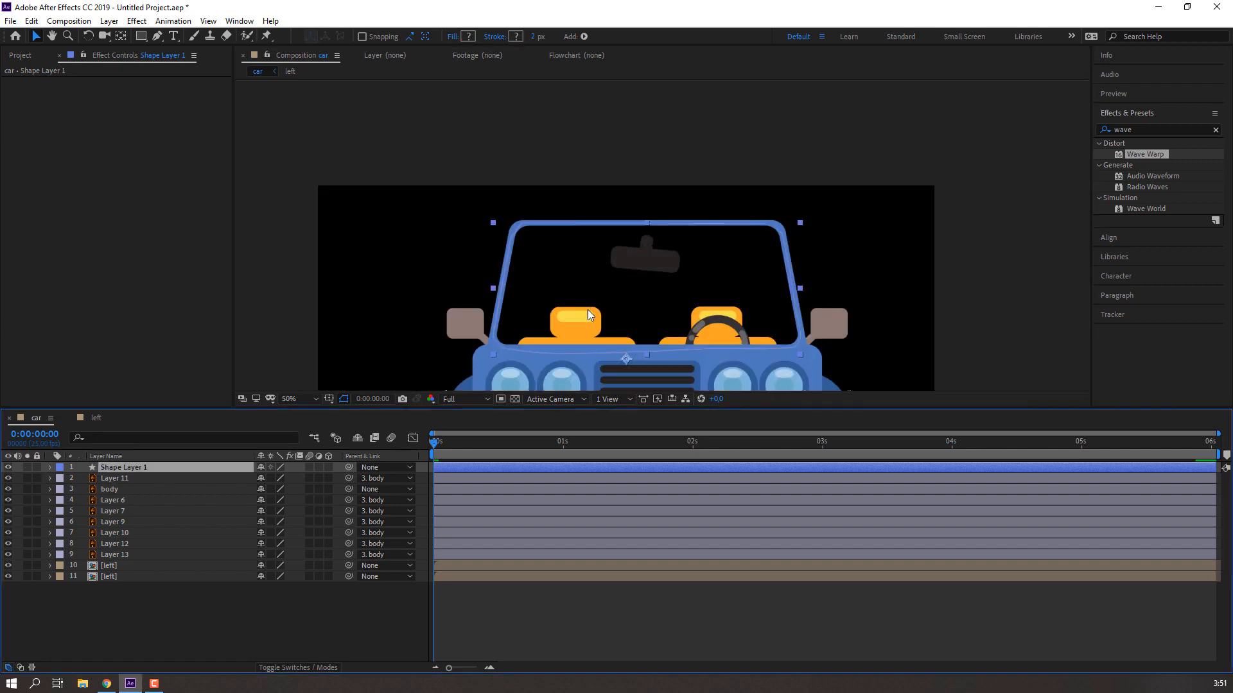
pyautogui.moveTo(504, 310); pyautogui.dragTo(497, 257)
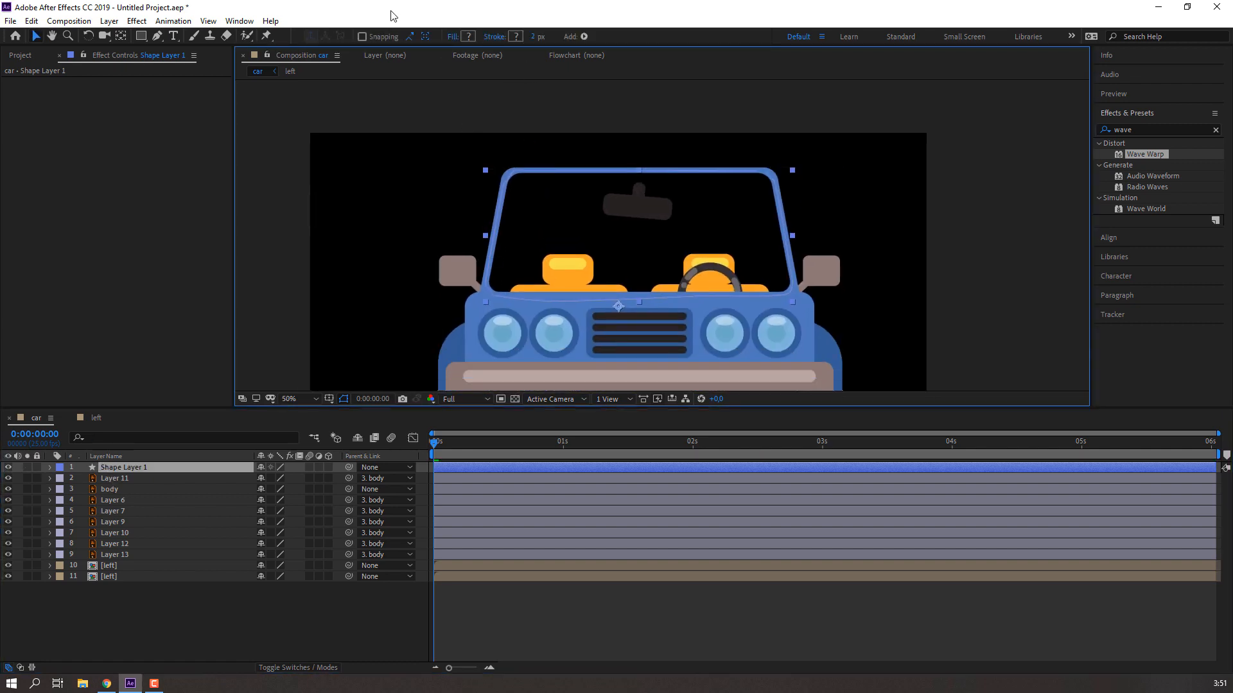
pyautogui.click(464, 36)
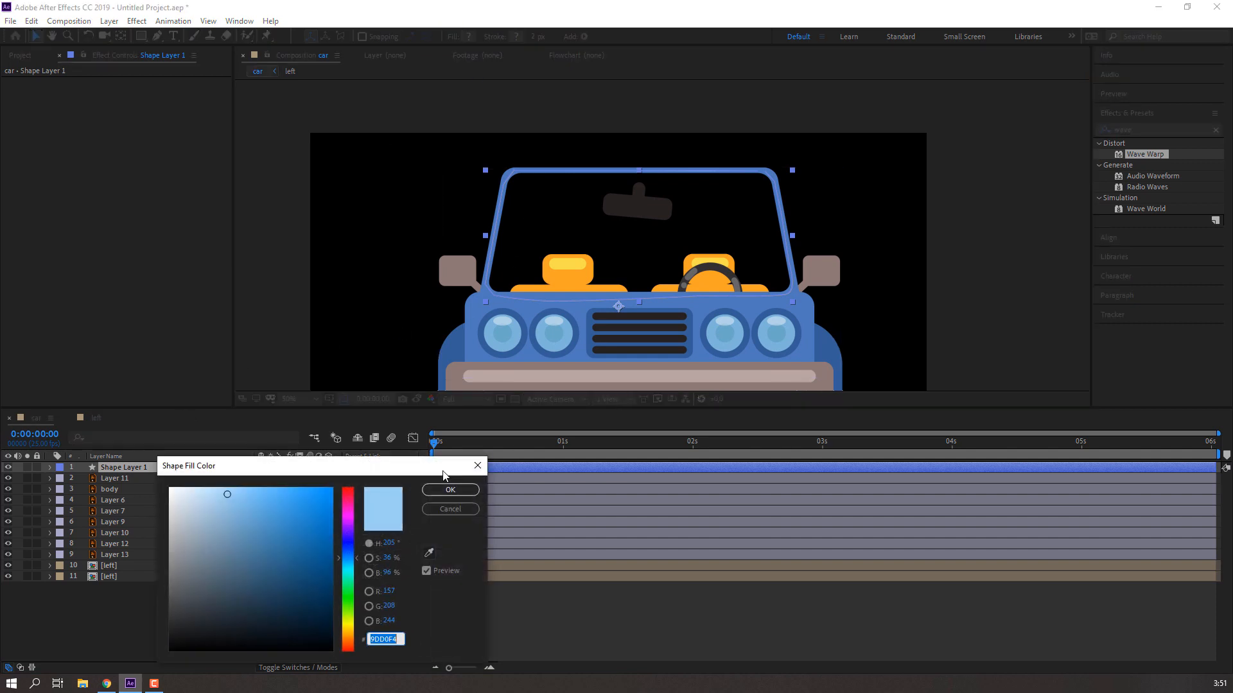
pyautogui.moveTo(307, 505); pyautogui.dragTo(206, 498)
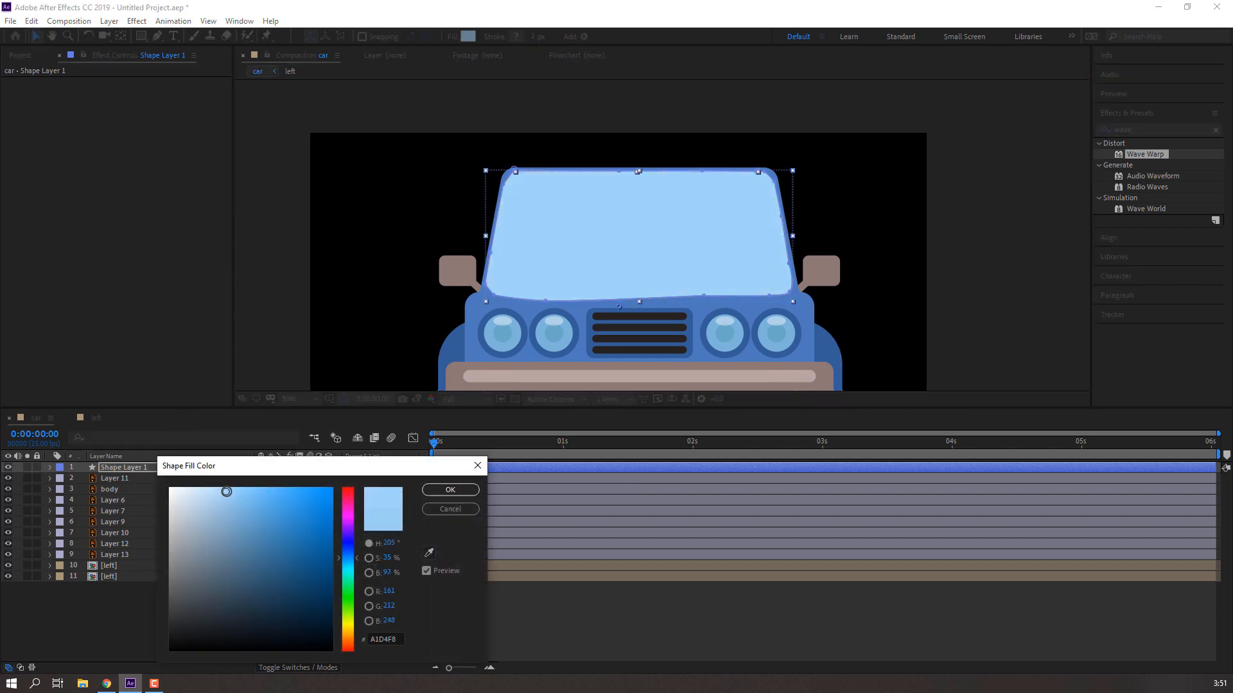
pyautogui.click(450, 490)
# Move Shape Layer 1 below the body layer and set its opacity to 33%
pyautogui.moveTo(130, 469); pyautogui.dragTo(130, 492)
pyautogui.press('t')
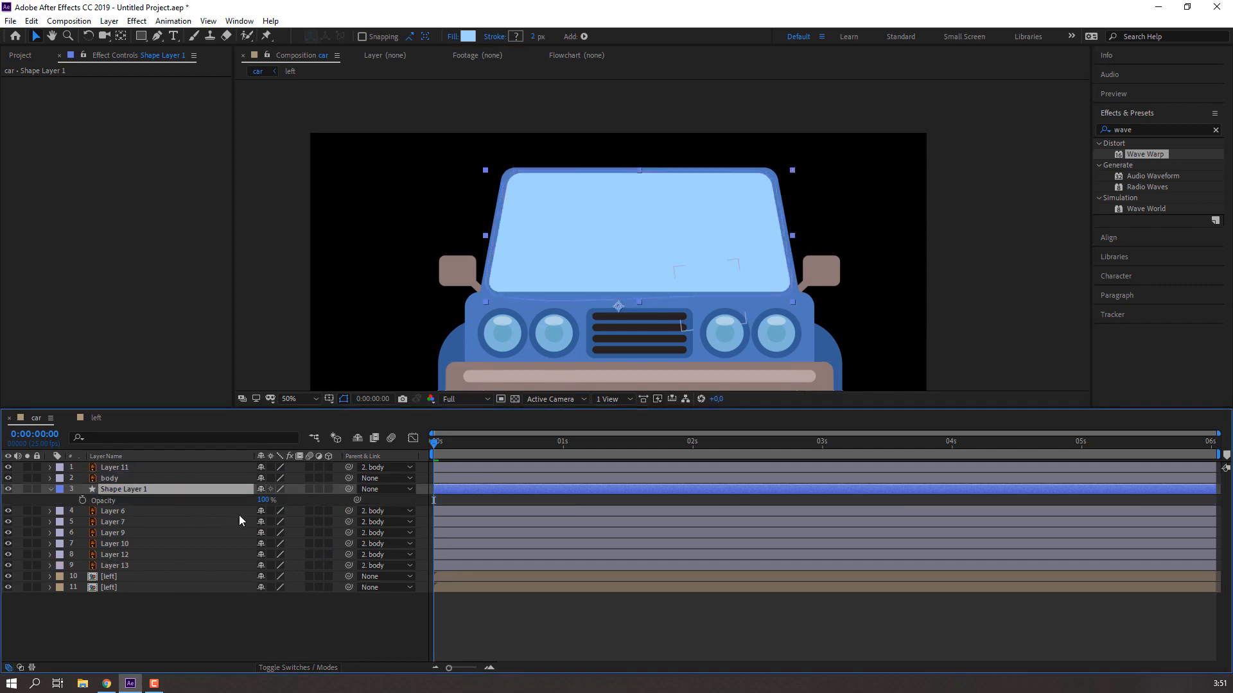
pyautogui.moveTo(267, 504); pyautogui.dragTo(225, 504)
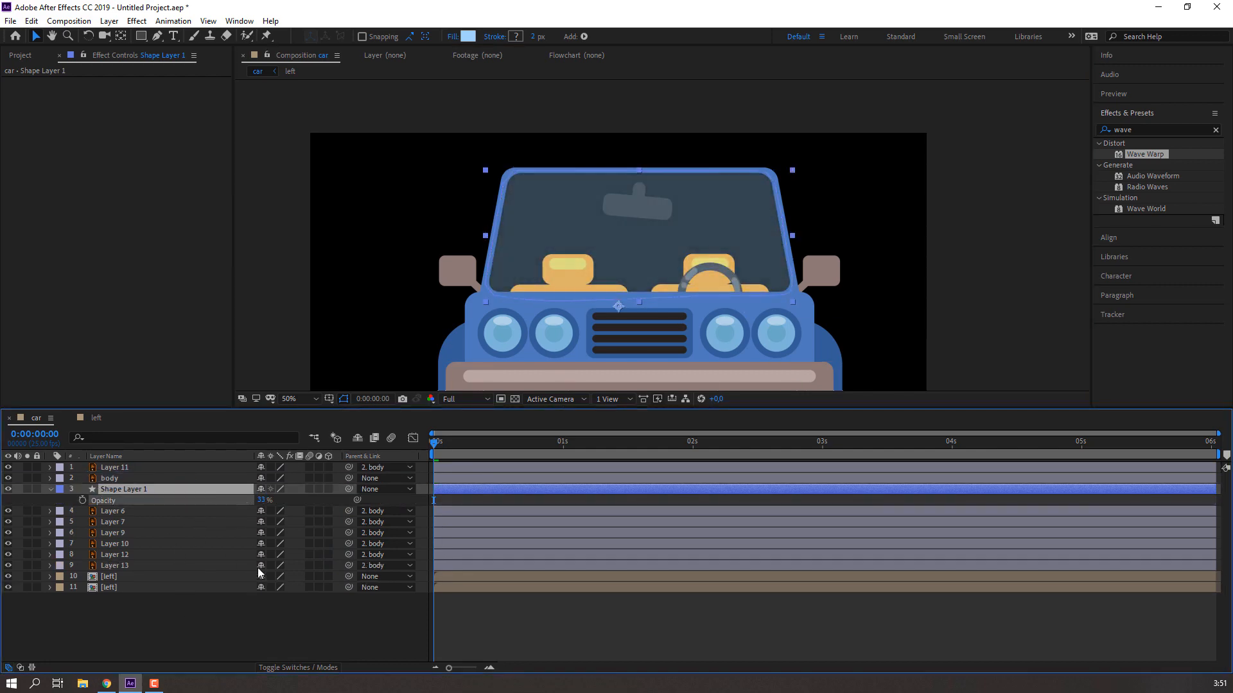
pyautogui.click(257, 615)
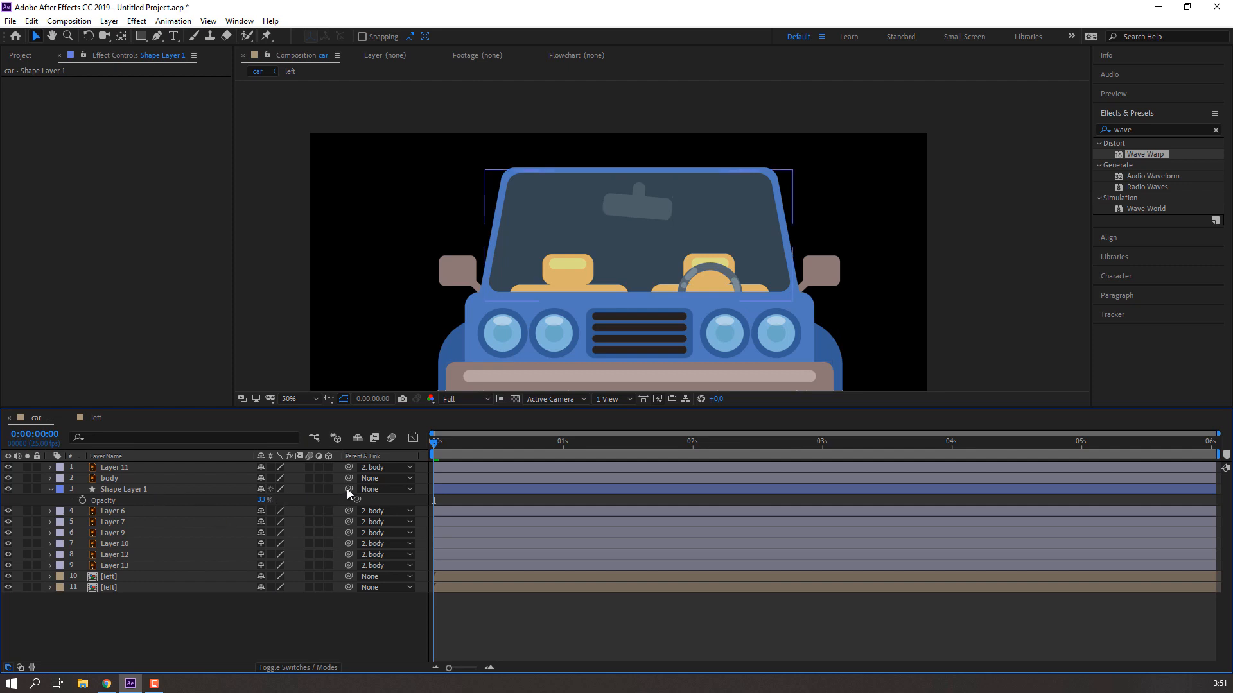
# Parent Shape Layer 1 to the body layer and preview the whole car's animation with the windshield
pyautogui.moveTo(349, 490); pyautogui.dragTo(116, 479)
pyautogui.press('space')
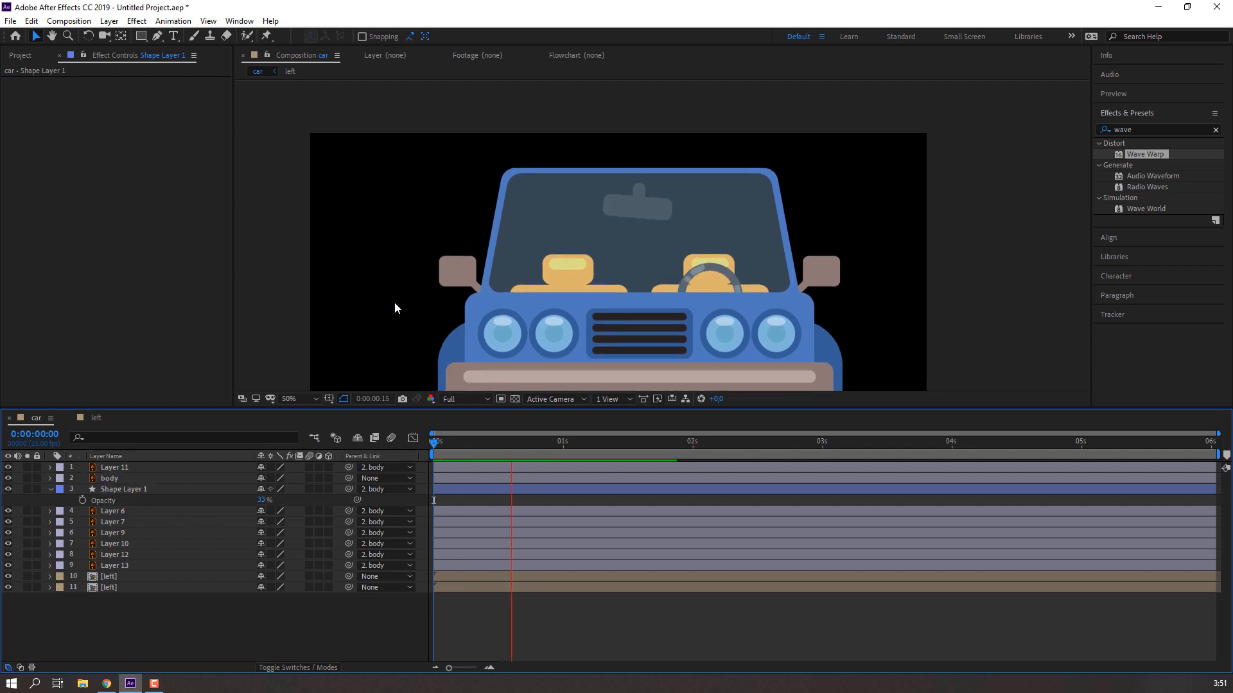
pyautogui.press(',')
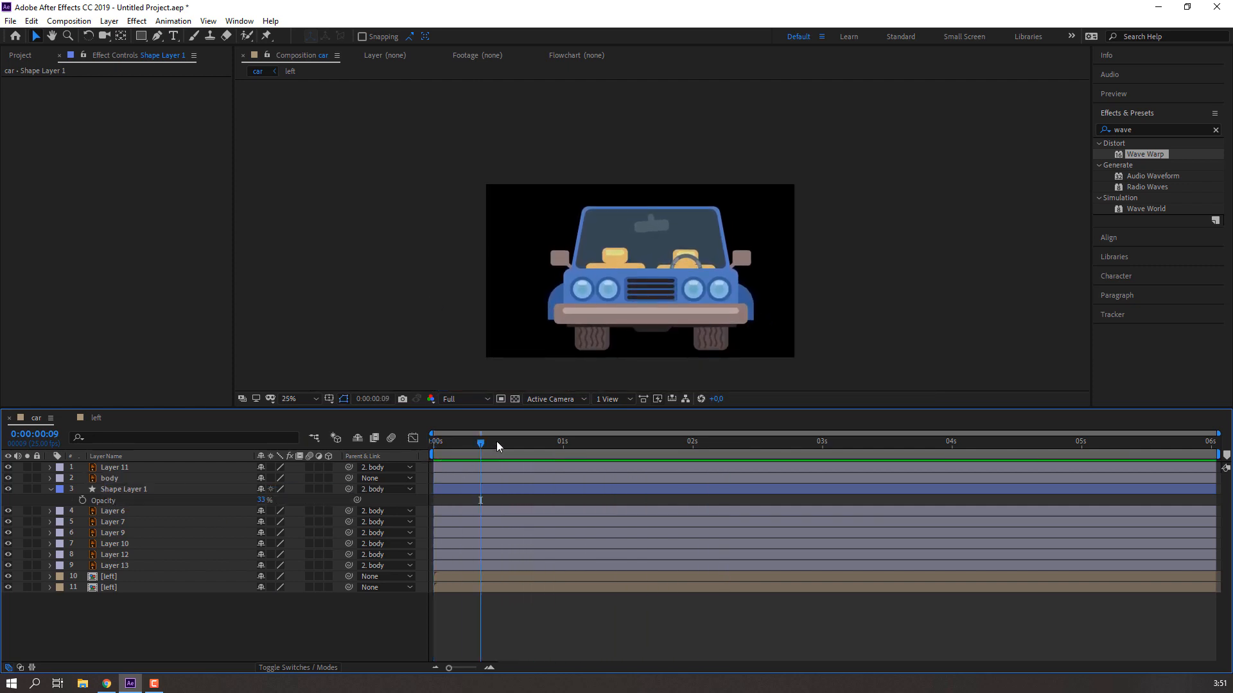
pyautogui.press('space')
# Collapse the windshield shape layer's properties and rename the layer to Window
pyautogui.click(50, 490)
pyautogui.click(192, 492)
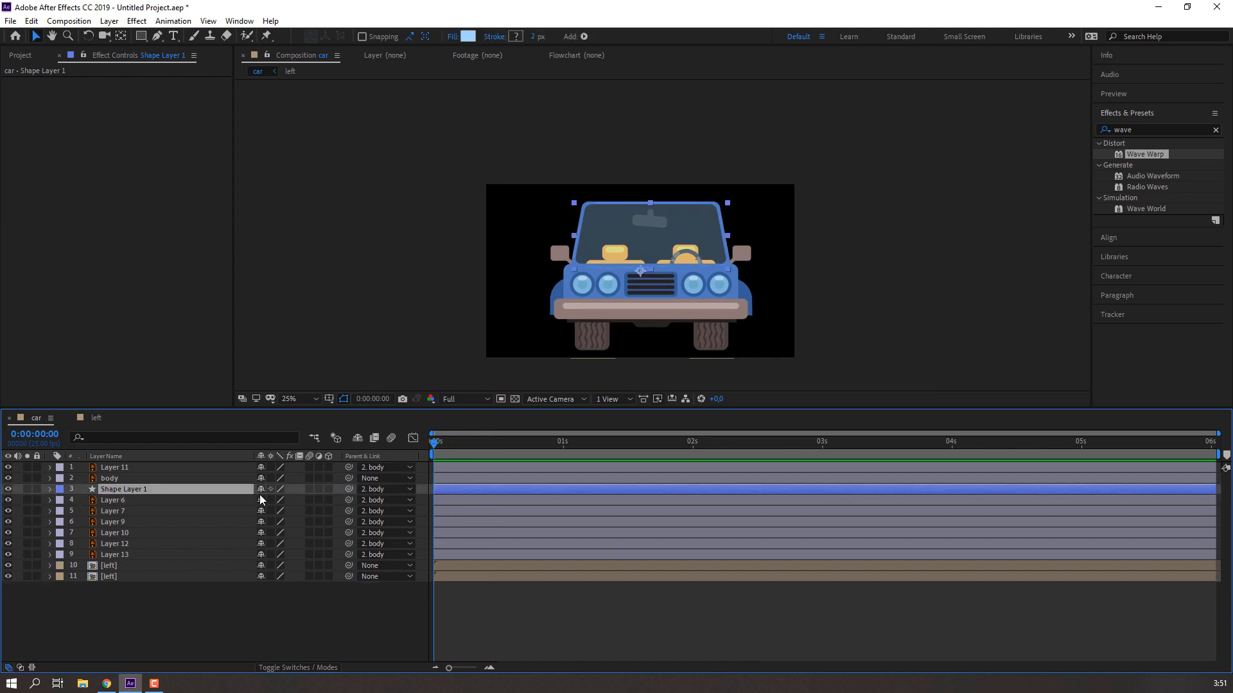
pyautogui.press('Return')
pyautogui.write('Window')
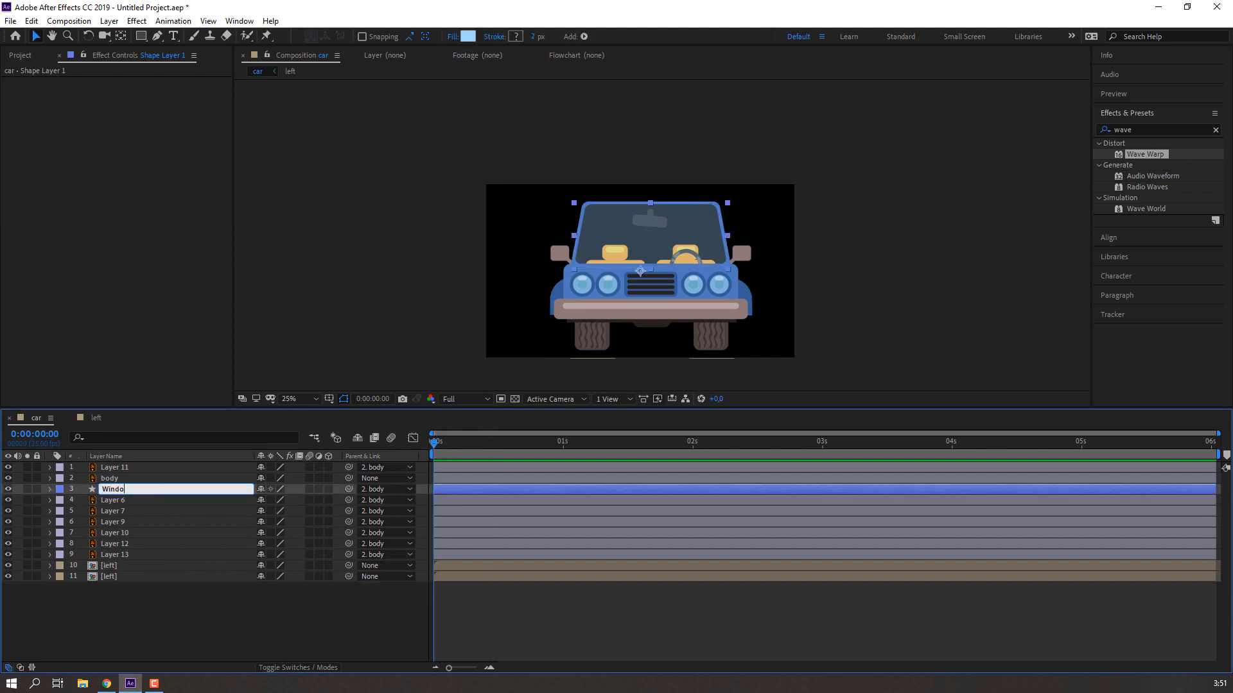
pyautogui.press('Return')
# Pre-compose the Window layer into a new composition named WINDOW and open that composition
pyautogui.rightClick(208, 482)
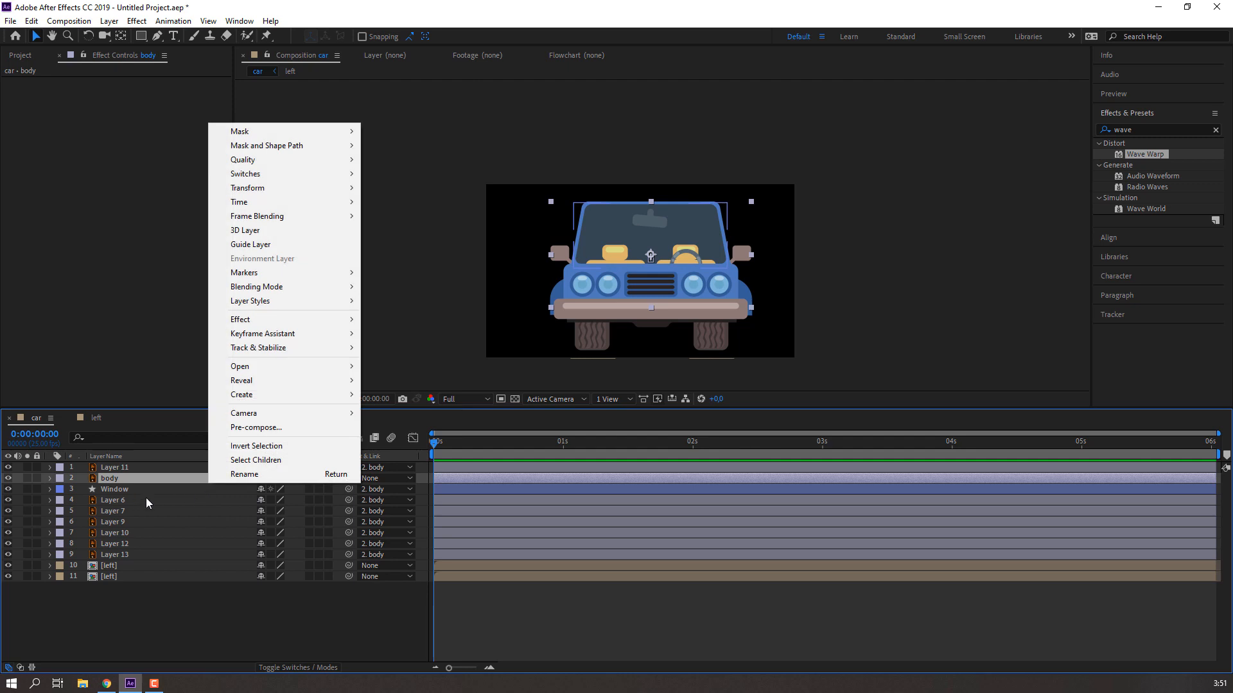
pyautogui.click(107, 490)
pyautogui.rightClick(108, 490)
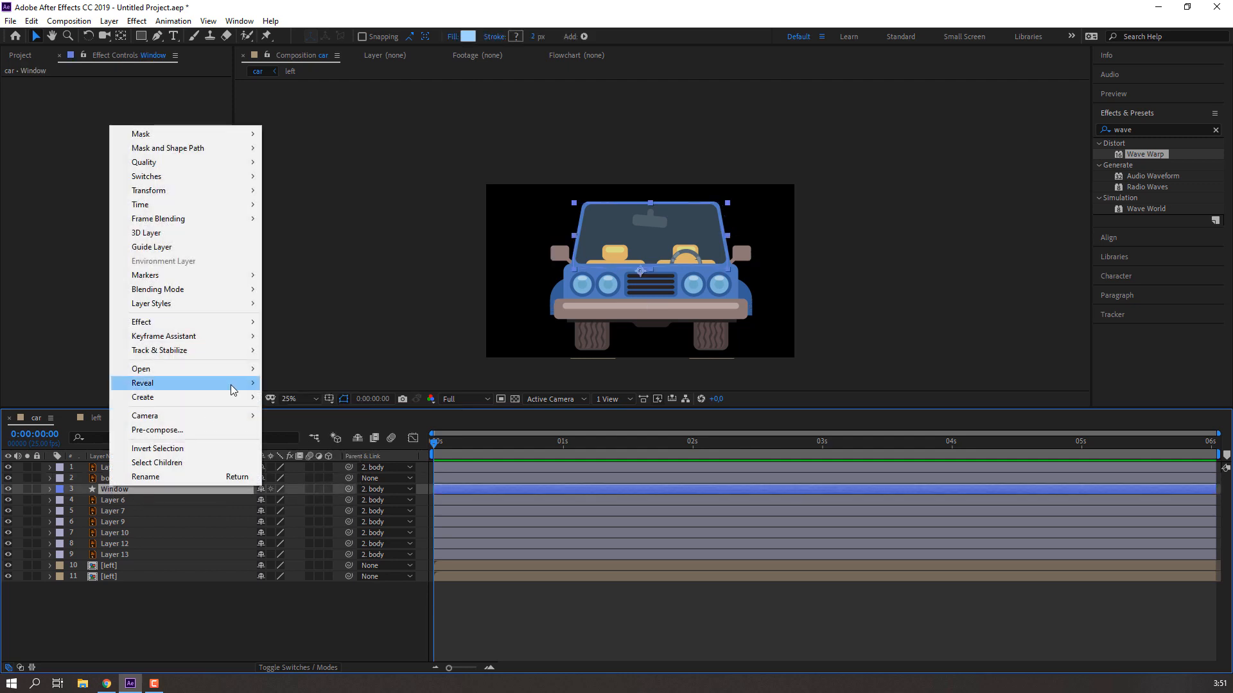
pyautogui.click(156, 431)
pyautogui.write('WINDOW')
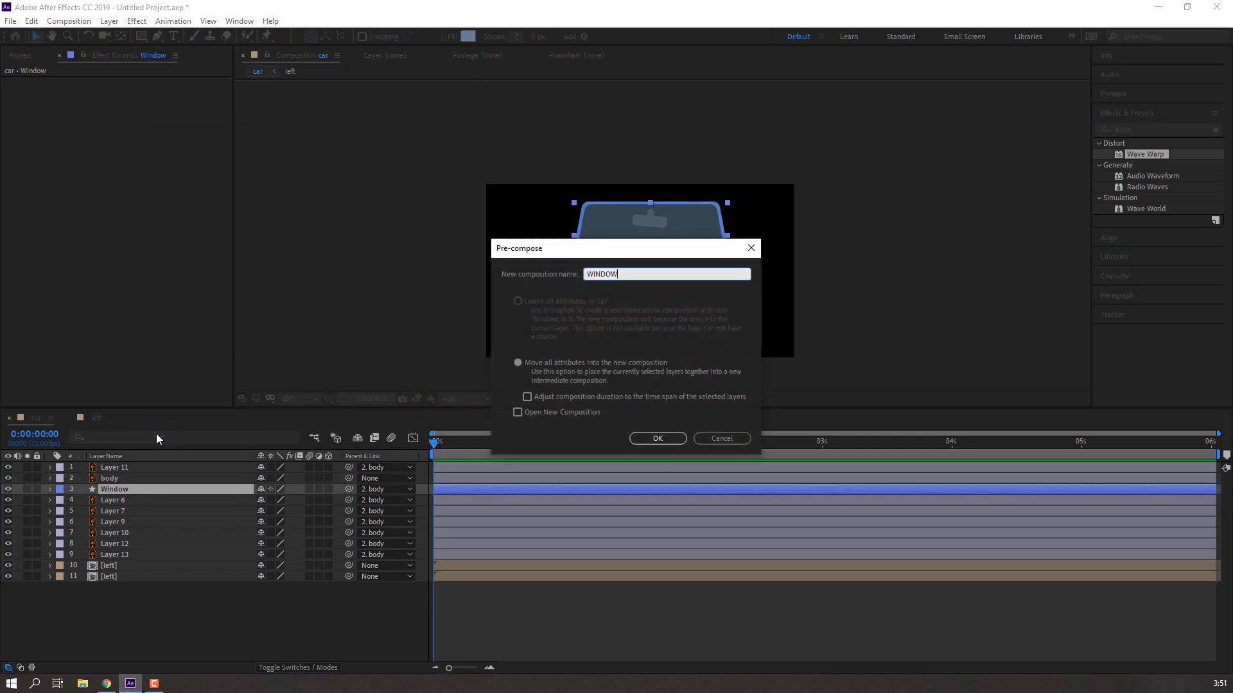
pyautogui.press('Return')
pyautogui.doubleClick(119, 489)
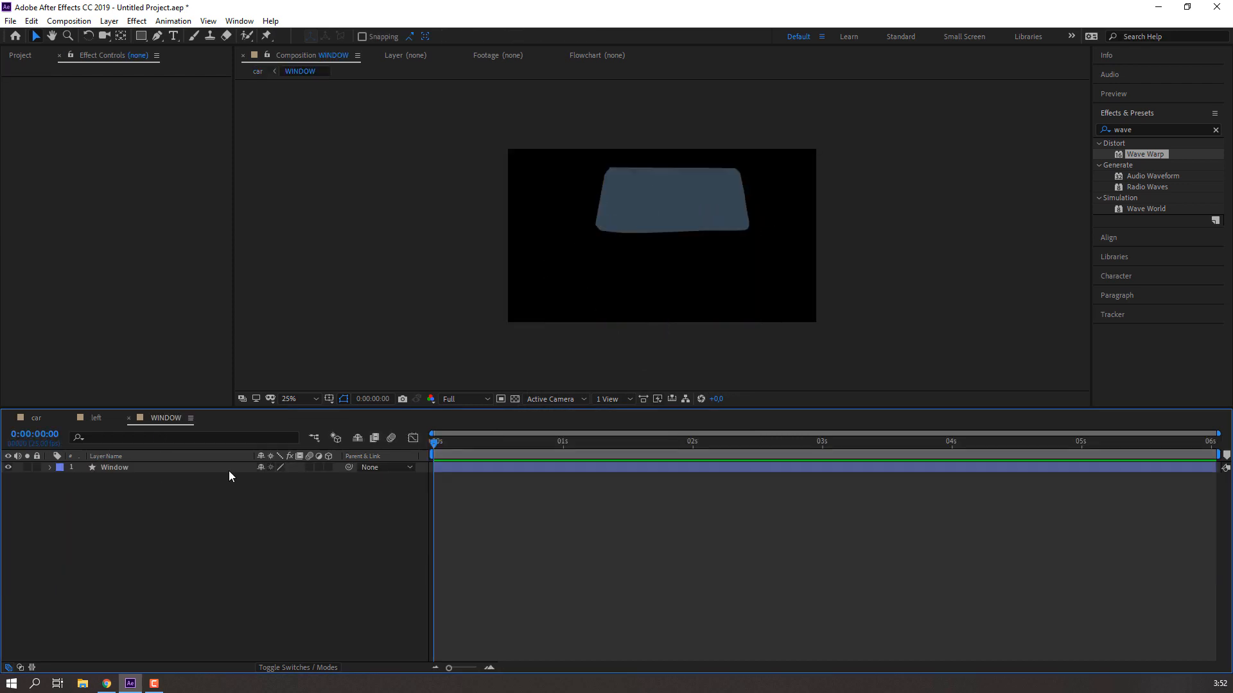
# Draw a tall, narrow rectangle on a new shape layer and move it over the left part of the windshield
pyautogui.click(140, 36)
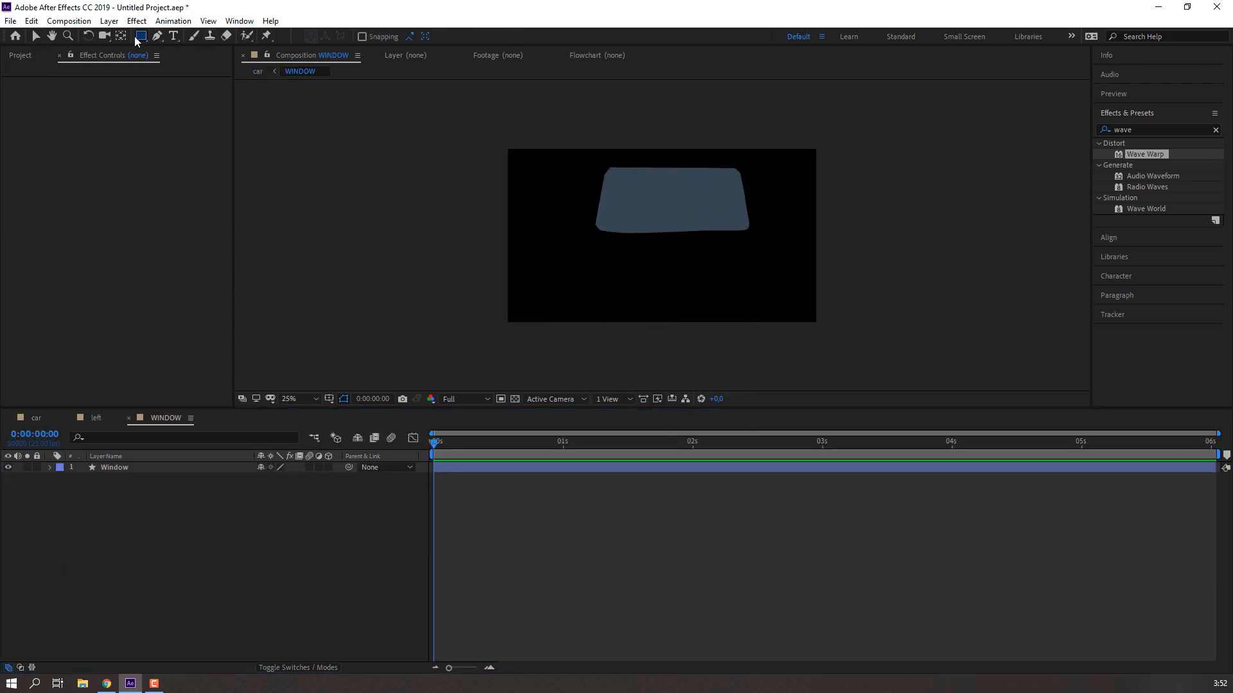
pyautogui.moveTo(526, 185)
pyautogui.mouseDown()
pyautogui.moveTo(563, 278)
pyautogui.moveTo(550, 312)
pyautogui.mouseUp()
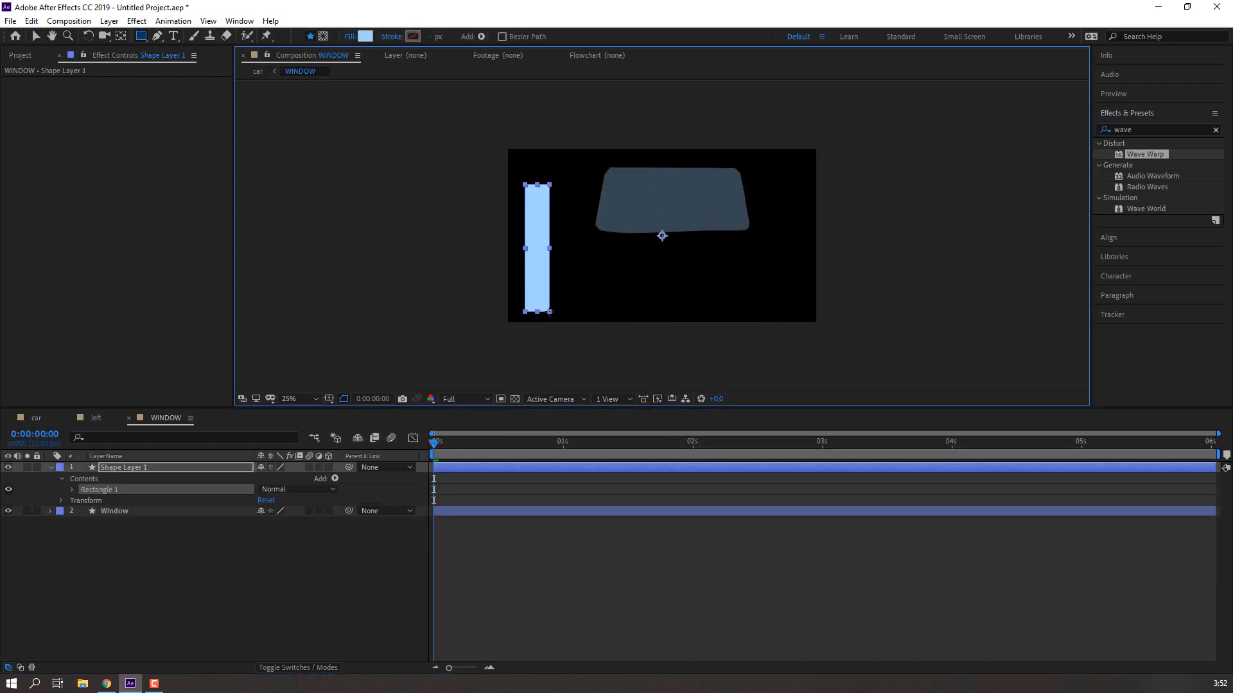
pyautogui.press('v')
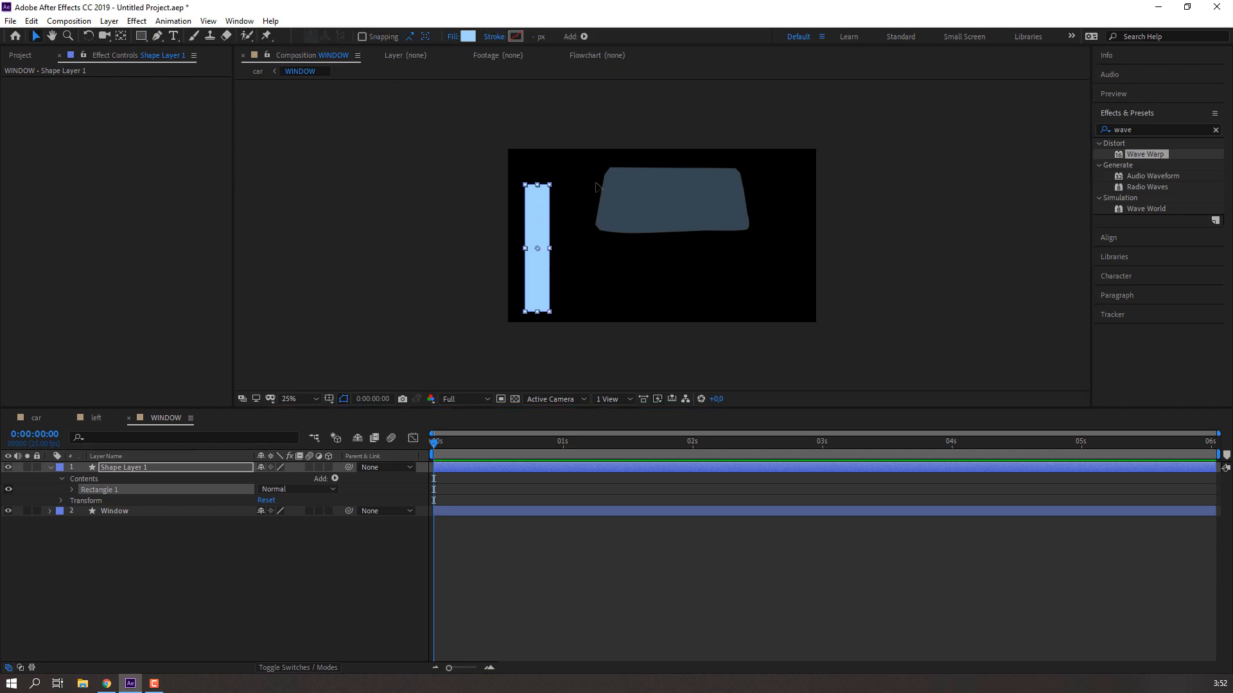
pyautogui.moveTo(529, 215); pyautogui.dragTo(610, 177)
# Set the rectangle's fill to the very pale blue E0F2FF
pyautogui.click(129, 468)
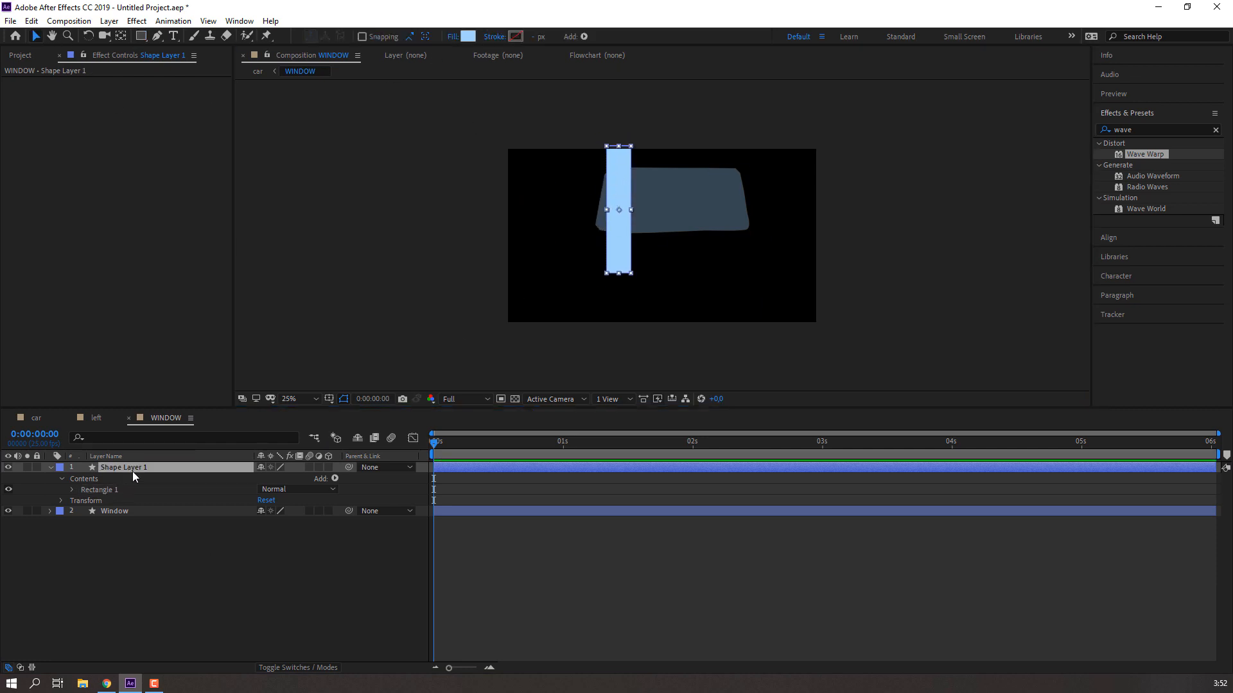
pyautogui.click(468, 36)
pyautogui.moveTo(213, 499); pyautogui.dragTo(185, 487)
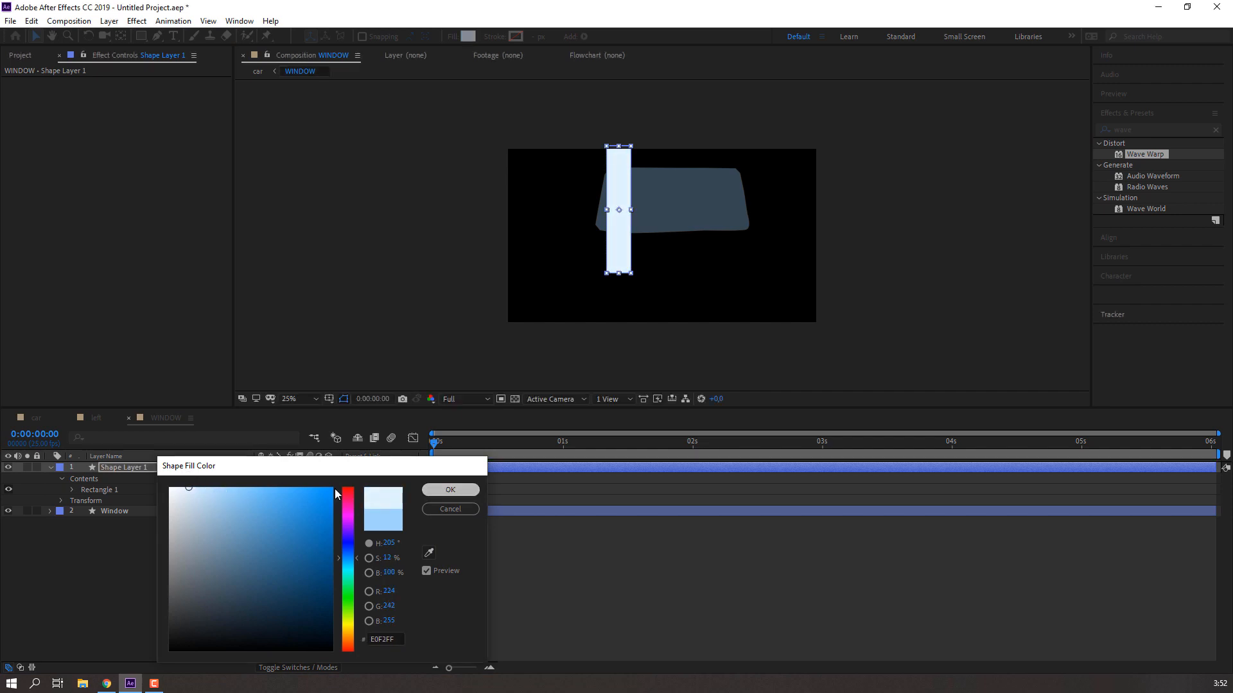
pyautogui.click(450, 489)
# Set the opacity of the rectangle's layer, Shape Layer 1, to 30%
pyautogui.click(121, 512)
pyautogui.click(125, 467)
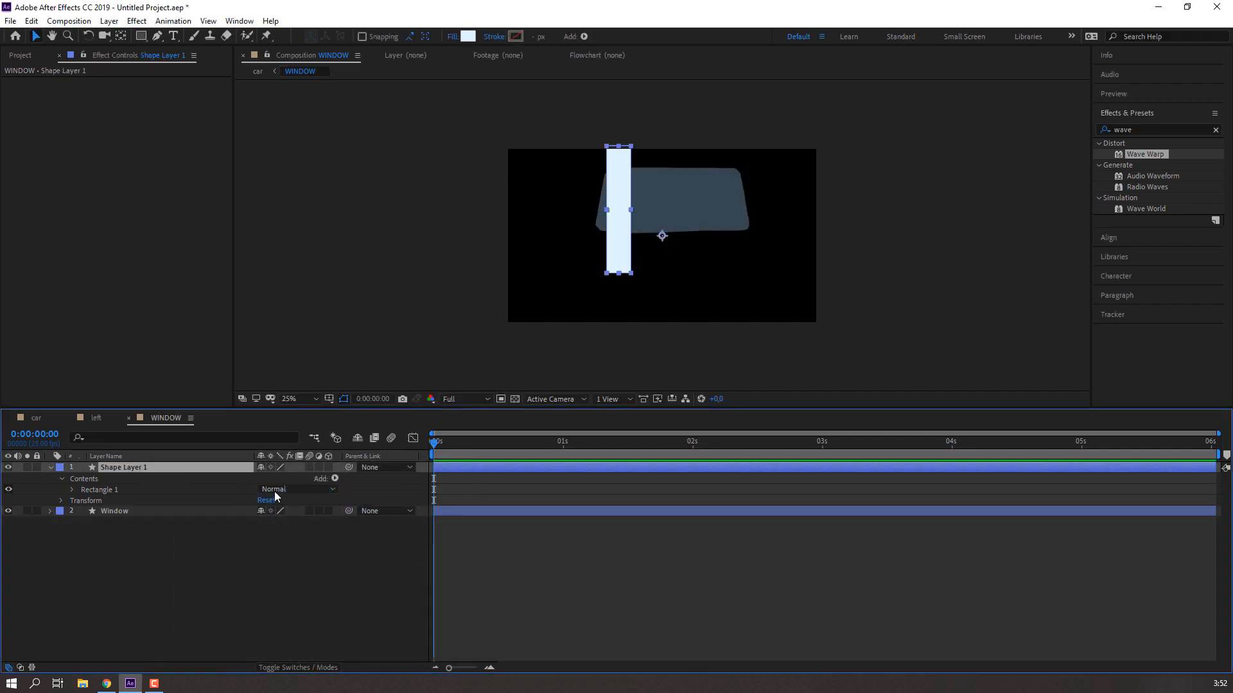
pyautogui.press('t')
pyautogui.click(264, 478)
pyautogui.write('30')
pyautogui.press('Return')
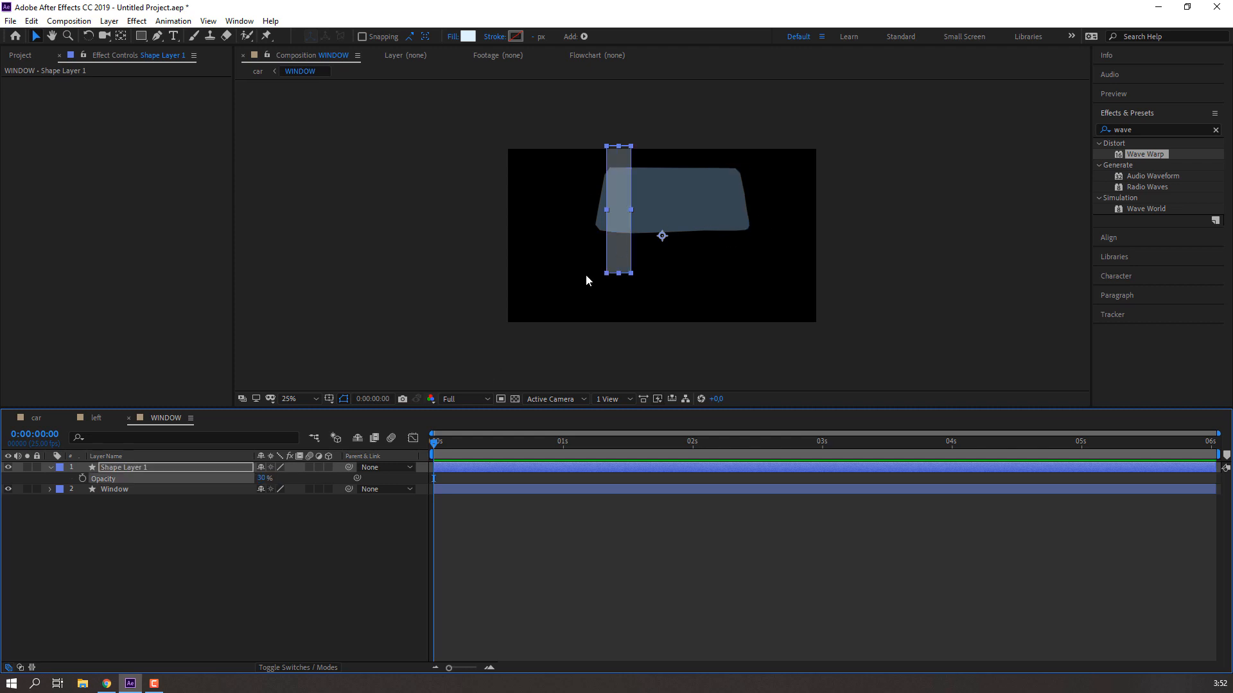
# Rotate the strip to 41° and center its anchor point on the strip
pyautogui.press('r')
pyautogui.moveTo(276, 479); pyautogui.dragTo(296, 475)
pyautogui.click(120, 35)
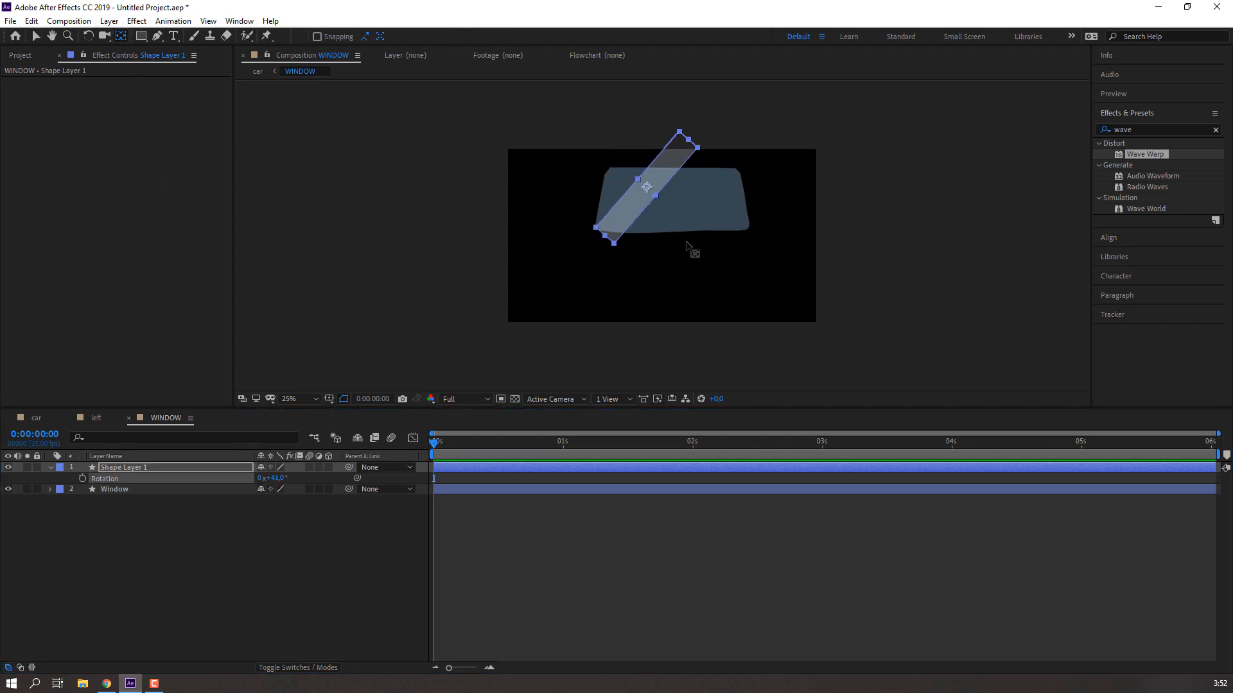
pyautogui.press('v')
# Move the slanted strip outside the windshield, beyond its upper-left corner, and collapse the layer's properties
pyautogui.moveTo(642, 197)
pyautogui.mouseDown()
pyautogui.moveTo(590, 189)
pyautogui.moveTo(582, 170)
pyautogui.moveTo(654, 206)
pyautogui.moveTo(545, 235)
pyautogui.moveTo(558, 251)
pyautogui.mouseUp()
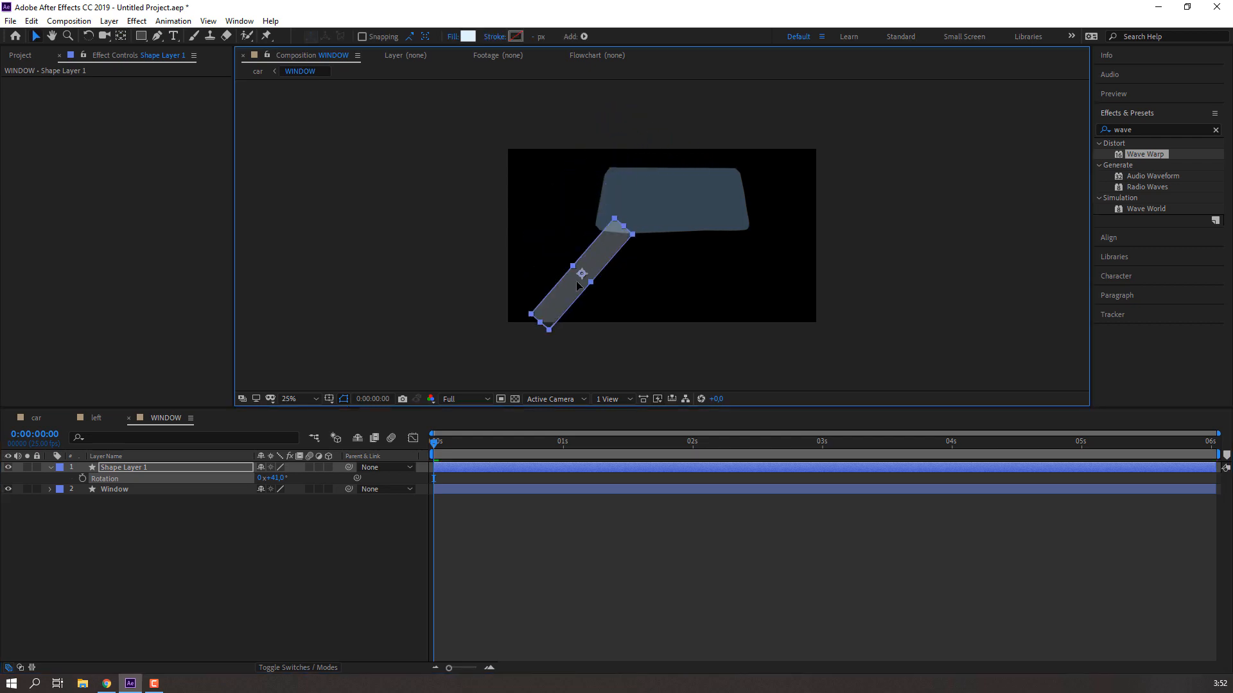
pyautogui.click(54, 468)
pyautogui.click(54, 467)
pyautogui.click(62, 490)
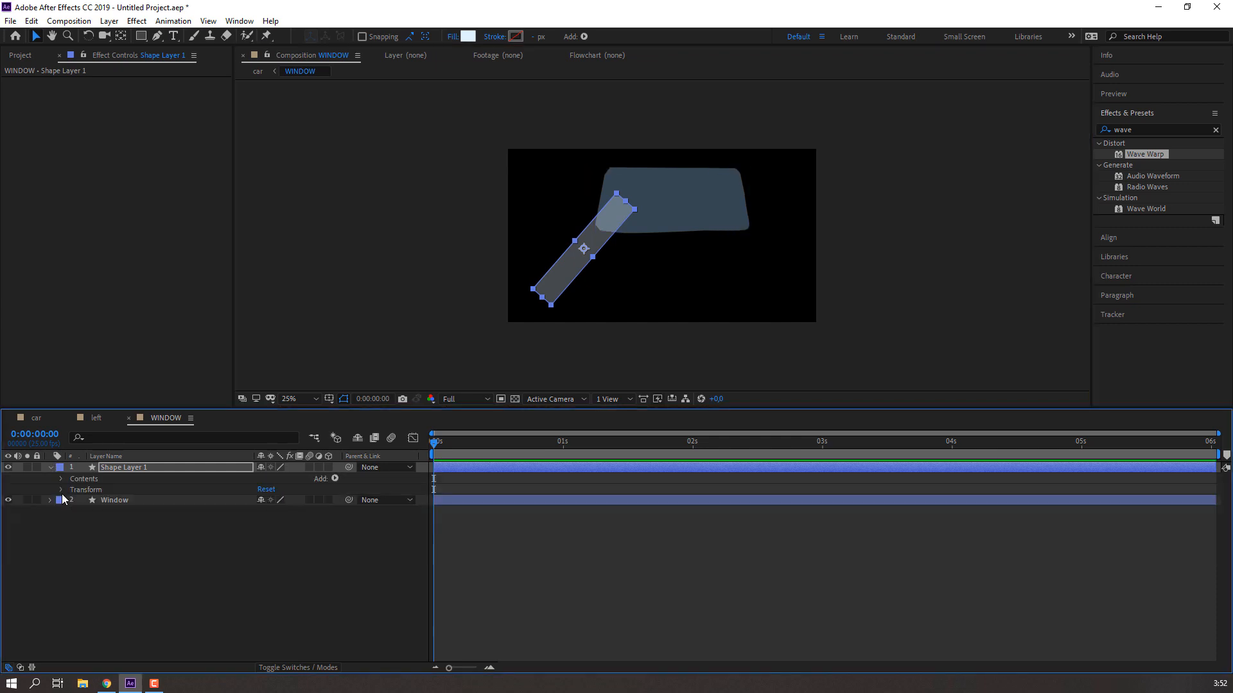
pyautogui.click(50, 467)
pyautogui.moveTo(550, 275); pyautogui.dragTo(565, 185)
# Duplicate the Window layer and place the copy directly above Shape Layer 1
pyautogui.click(122, 478)
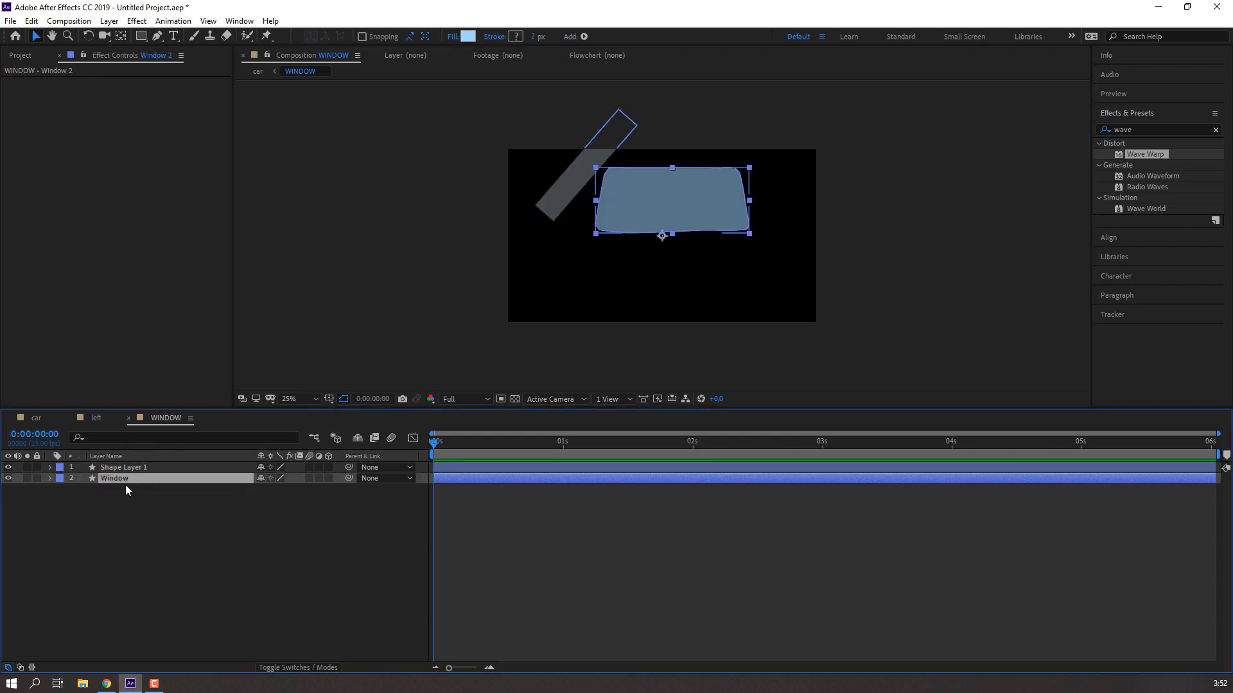
pyautogui.hotkey('ctrl', 'd')
pyautogui.moveTo(125, 479); pyautogui.dragTo(133, 467)
# Set the track matte of Shape Layer 1 to Alpha Matte "Window 2"
pyautogui.click(160, 479)
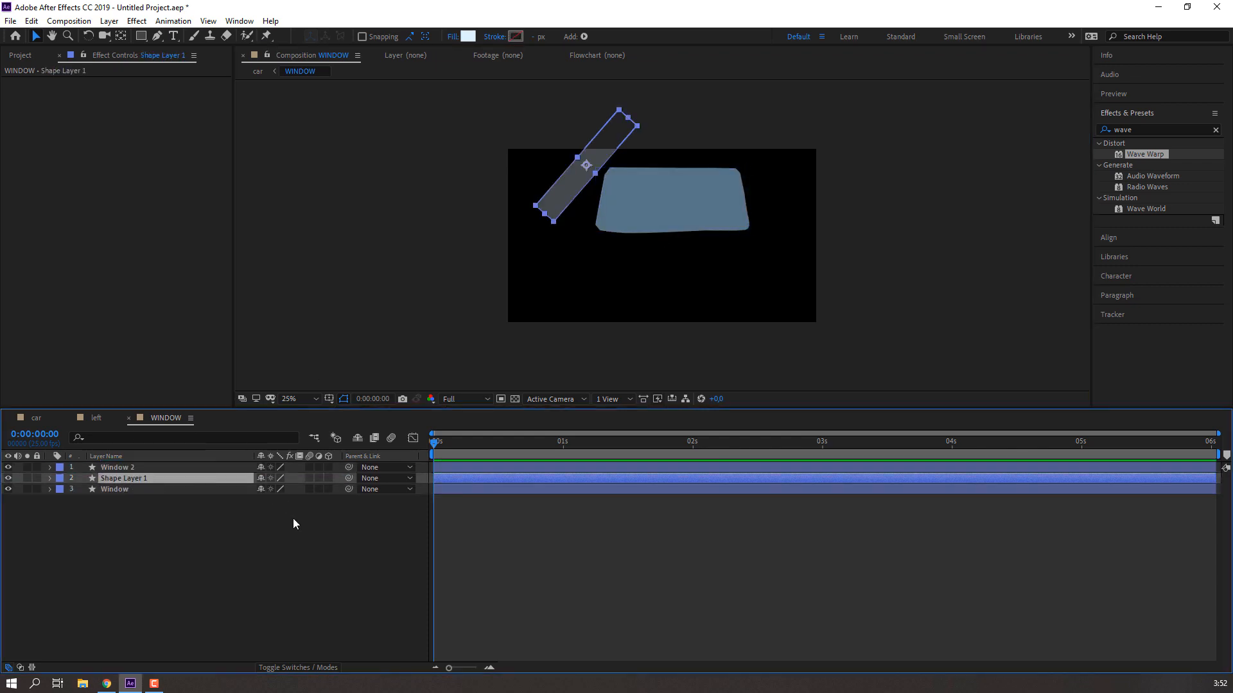
pyautogui.click(279, 668)
pyautogui.click(349, 480)
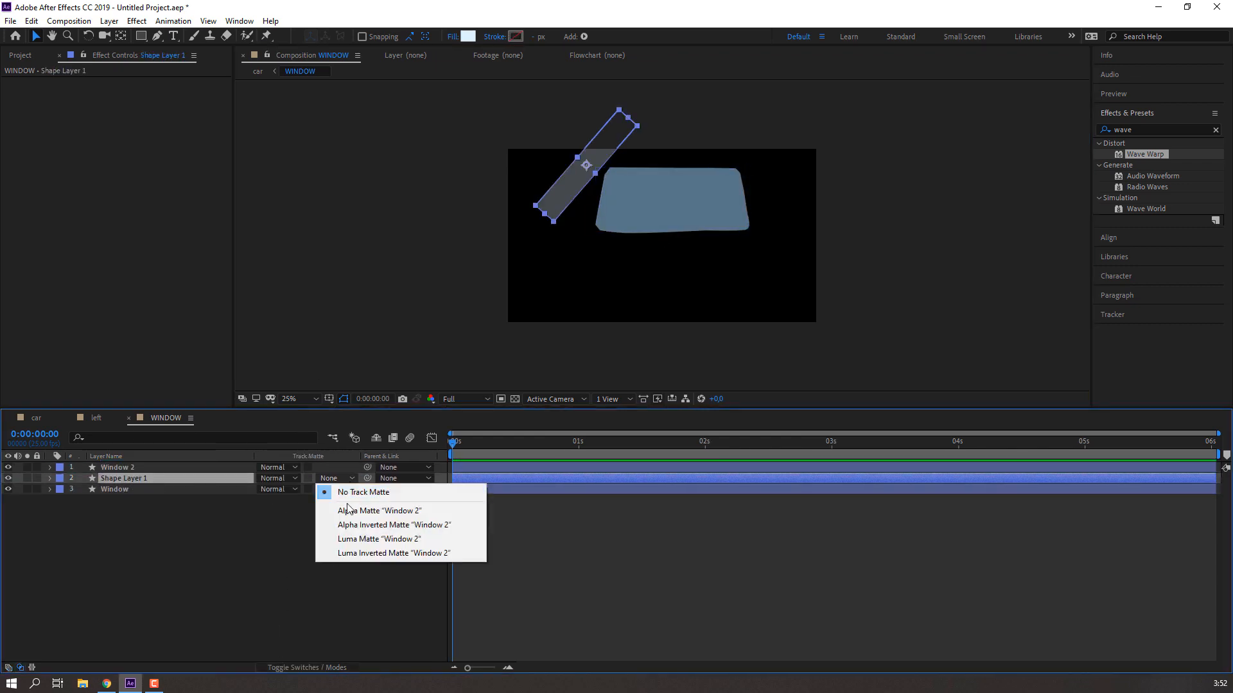
pyautogui.click(360, 509)
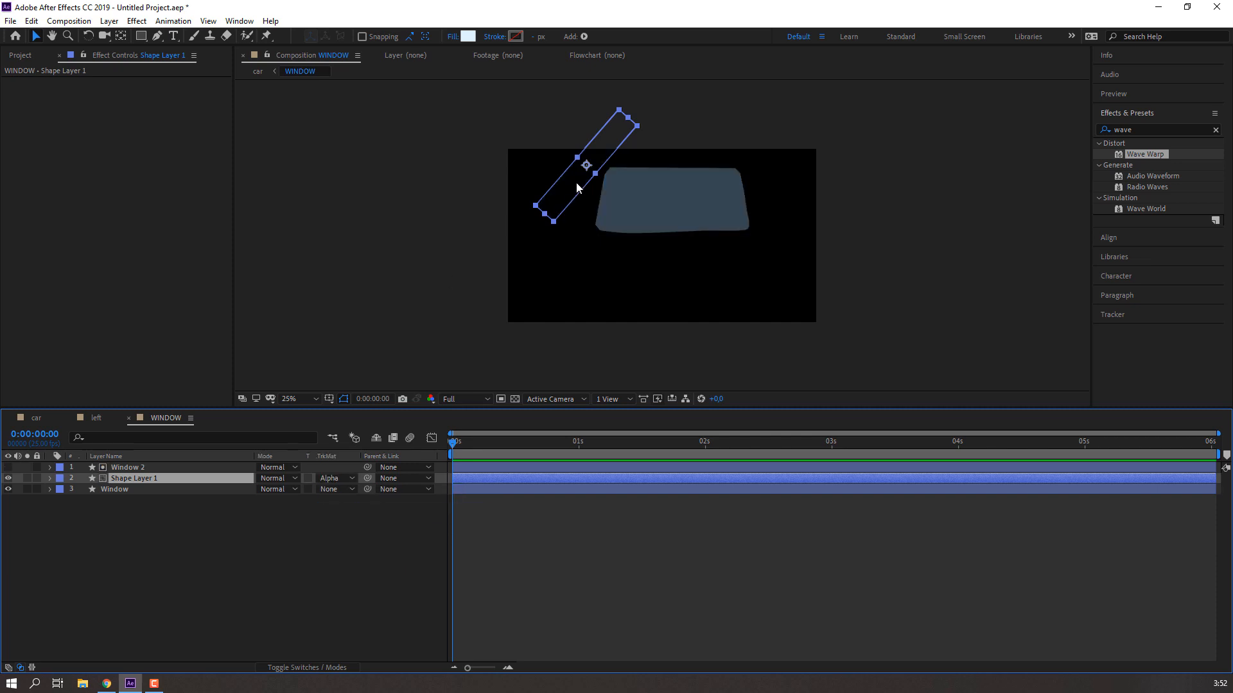
# Slide the strip over the windshield to check the matte, and move it back off the windshield's upper-left corner
pyautogui.moveTo(576, 187); pyautogui.dragTo(613, 203)
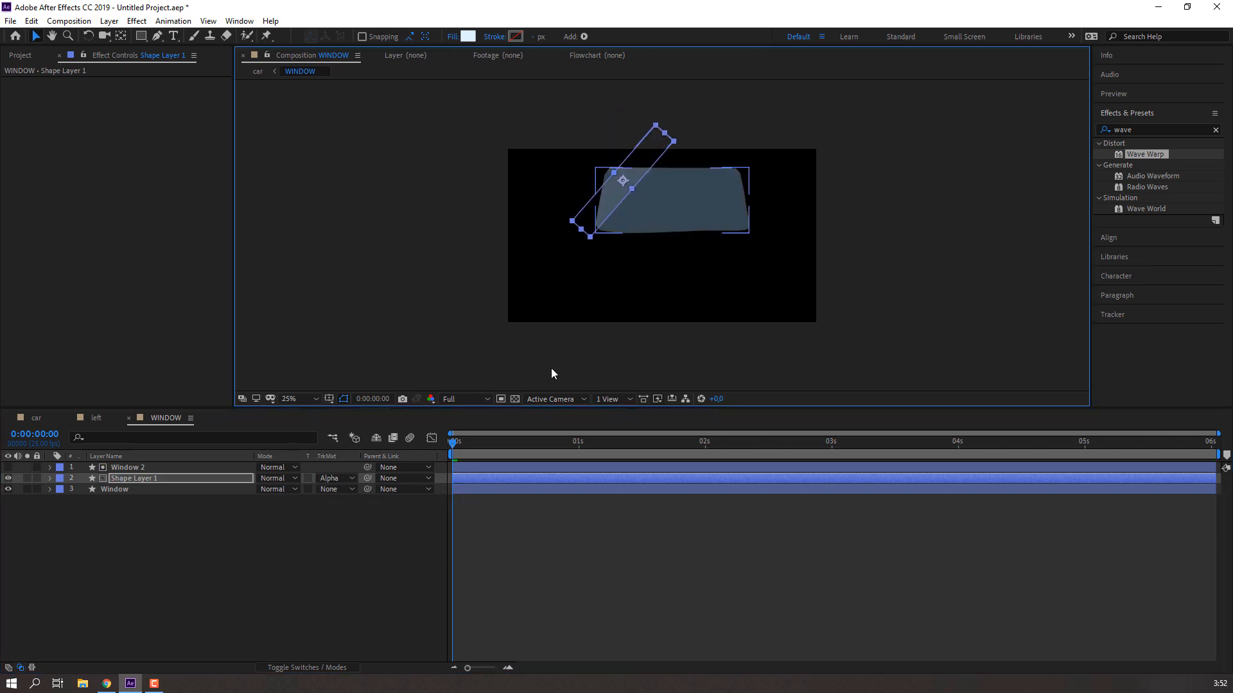
pyautogui.click(525, 533)
pyautogui.scroll(1, 573, 206)
pyautogui.click(132, 479)
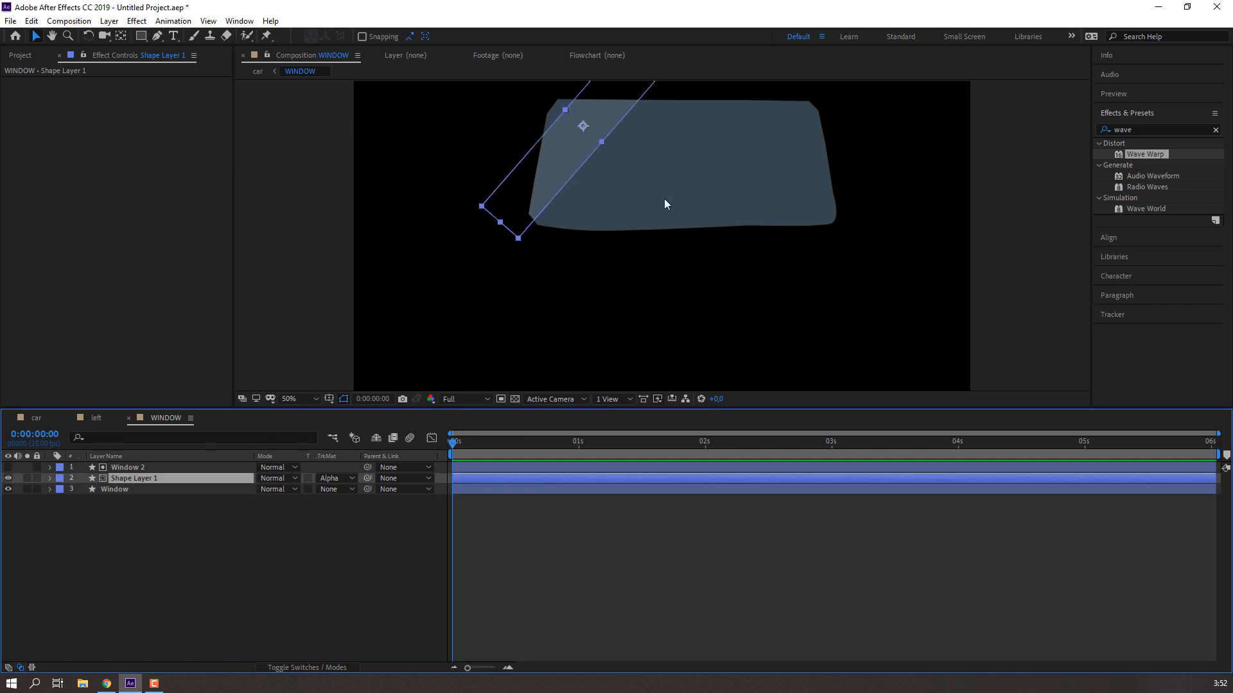
pyautogui.moveTo(704, 149); pyautogui.dragTo(680, 256)
pyautogui.moveTo(537, 260); pyautogui.dragTo(494, 227)
# Duplicate Shape Layer 1 and the Window layer, stack the window copy above the strip copy, and undo a trial move of that strip
pyautogui.click(141, 479)
pyautogui.hotkey('ctrl', 'd')
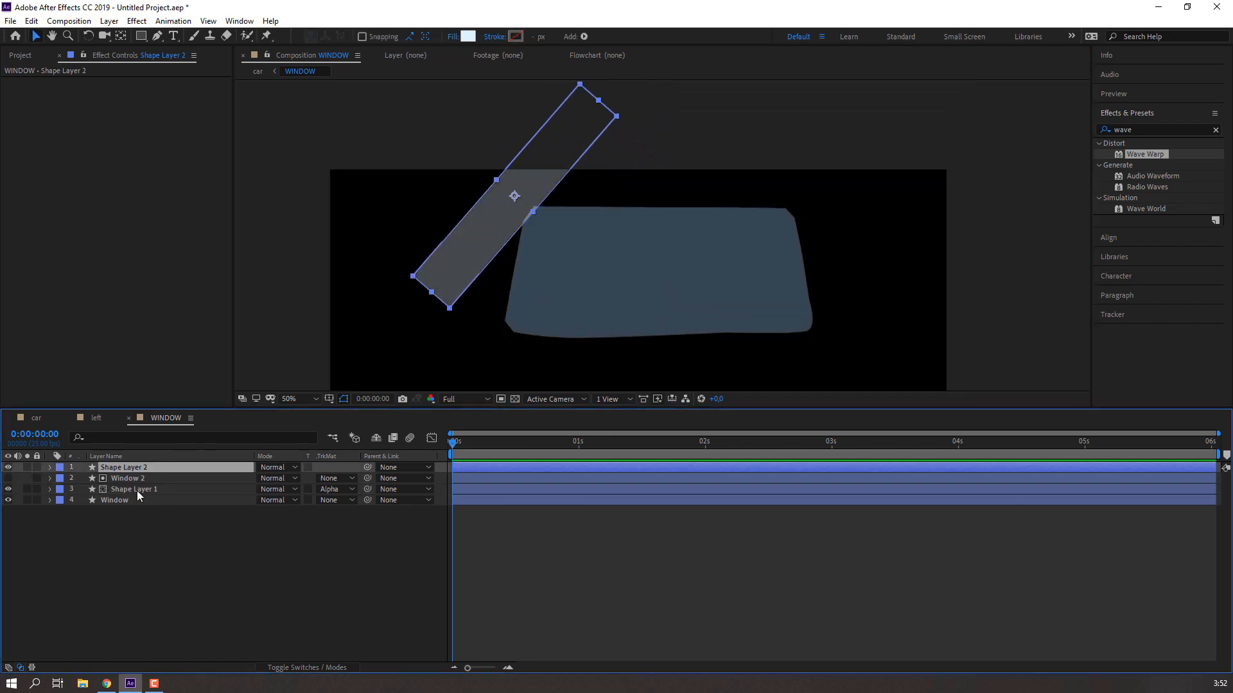
pyautogui.click(126, 480)
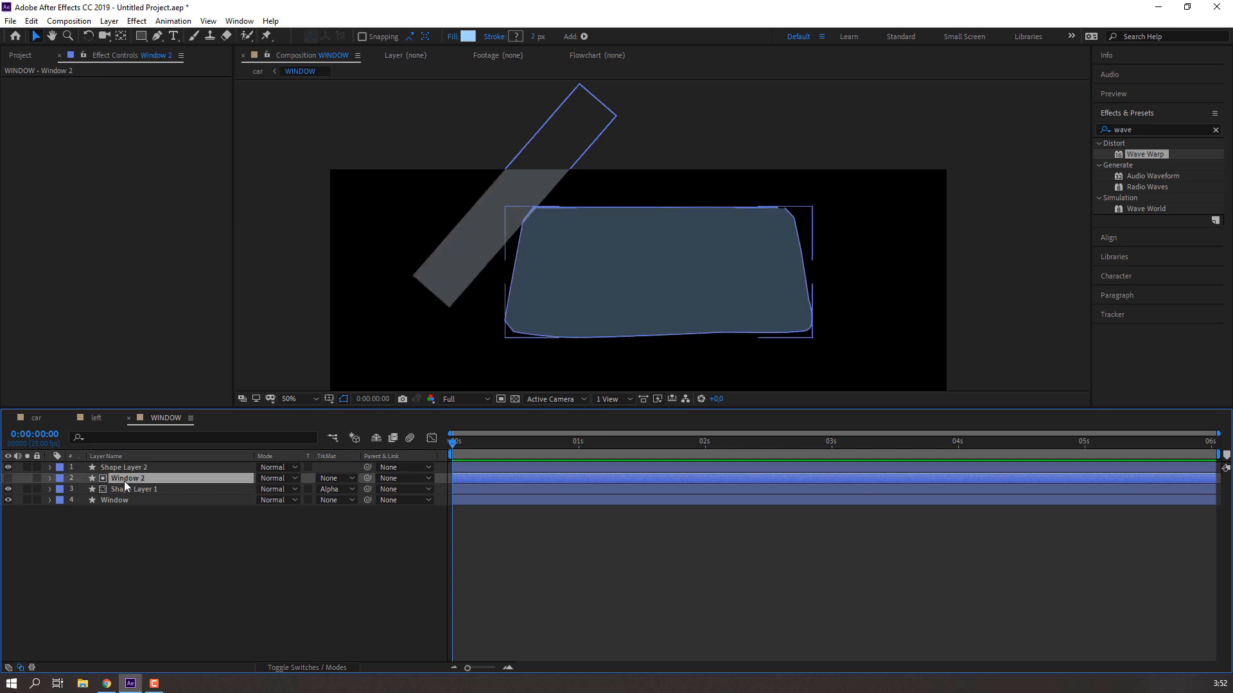
pyautogui.click(132, 500)
pyautogui.hotkey('ctrl', 'd')
pyautogui.moveTo(113, 502); pyautogui.dragTo(135, 468)
pyautogui.moveTo(507, 194); pyautogui.dragTo(586, 220)
pyautogui.hotkey('ctrl', 'z')
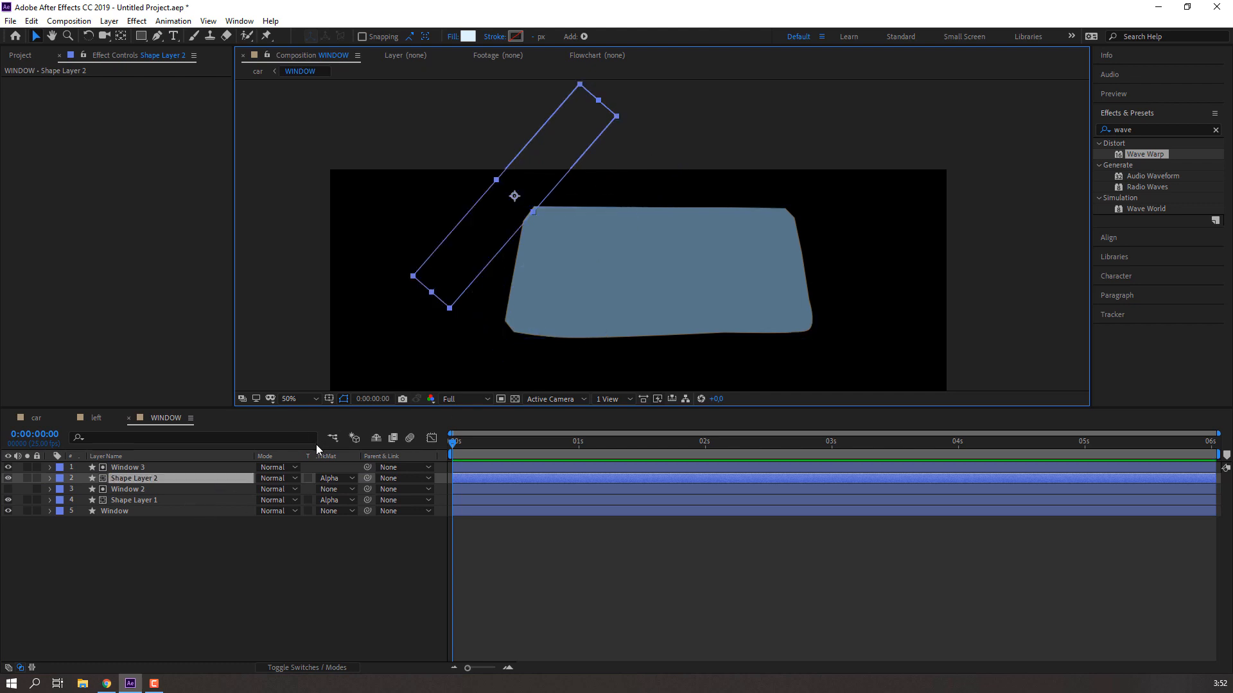
# Keyframe Shape Layer 1's position so the strip sweeps diagonally from the windshield's upper-left to beyond its lower-right corner between 0:00:00:00 and 0:00:00:19
pyautogui.click(147, 499)
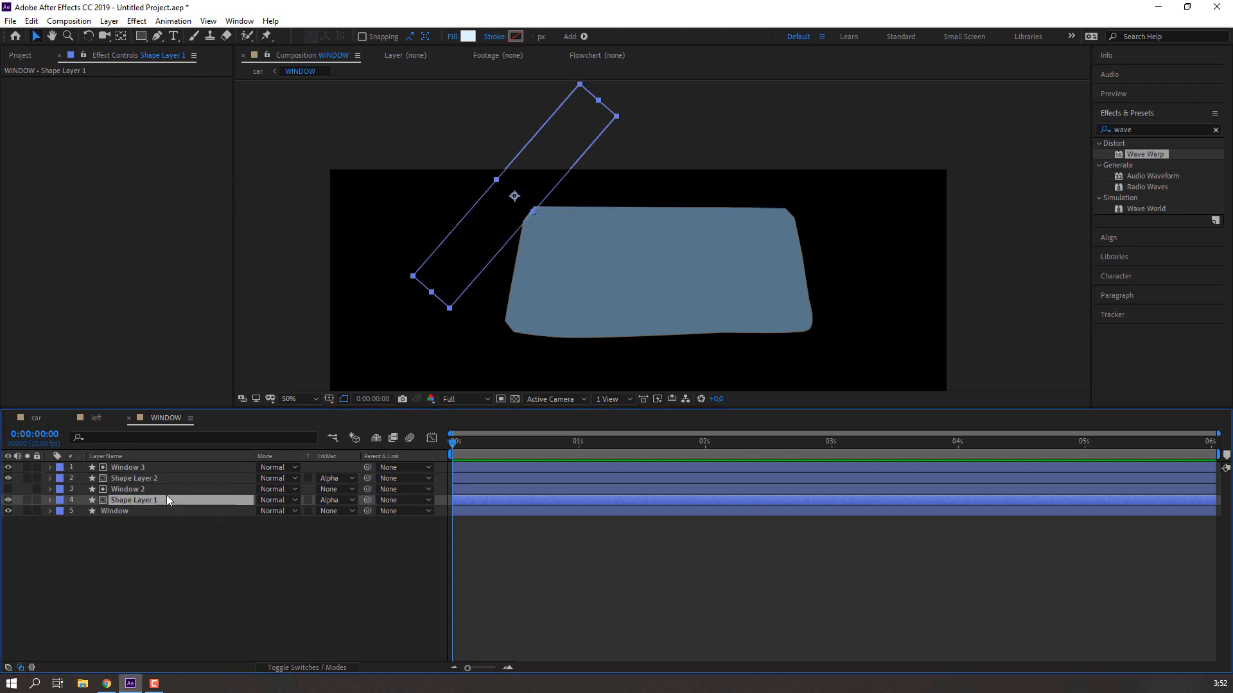
pyautogui.press('p')
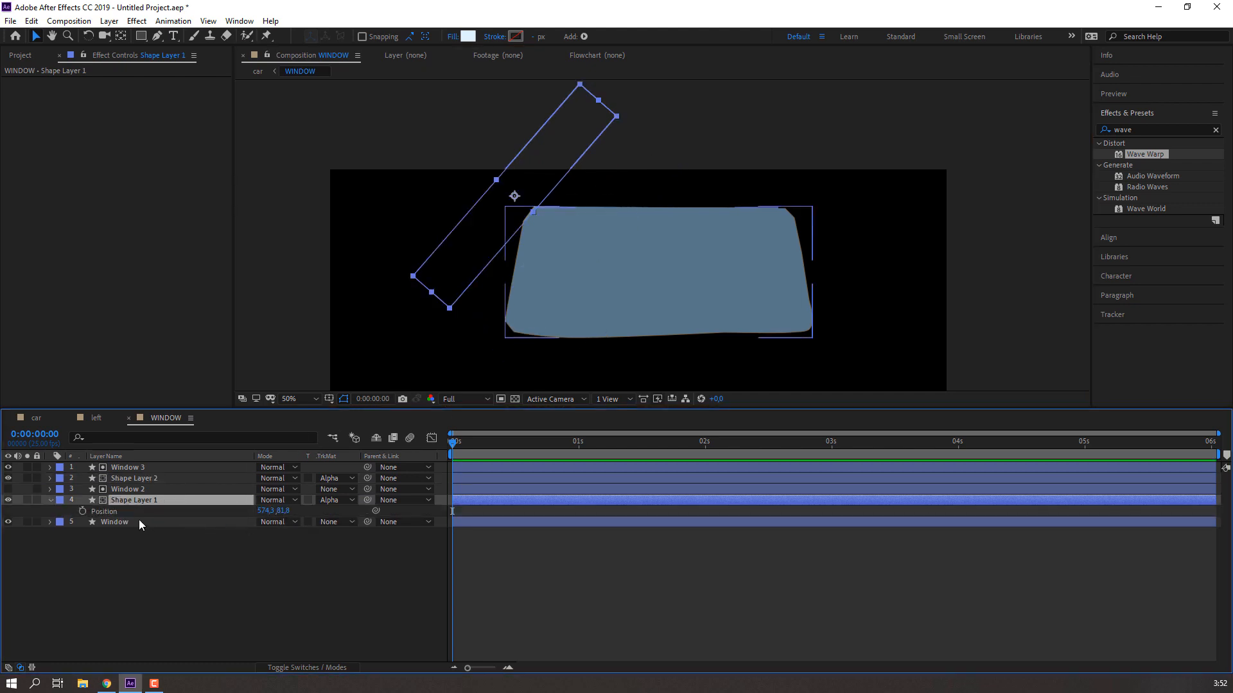
pyautogui.click(82, 511)
pyautogui.hotkey('shift', 'pagedown')
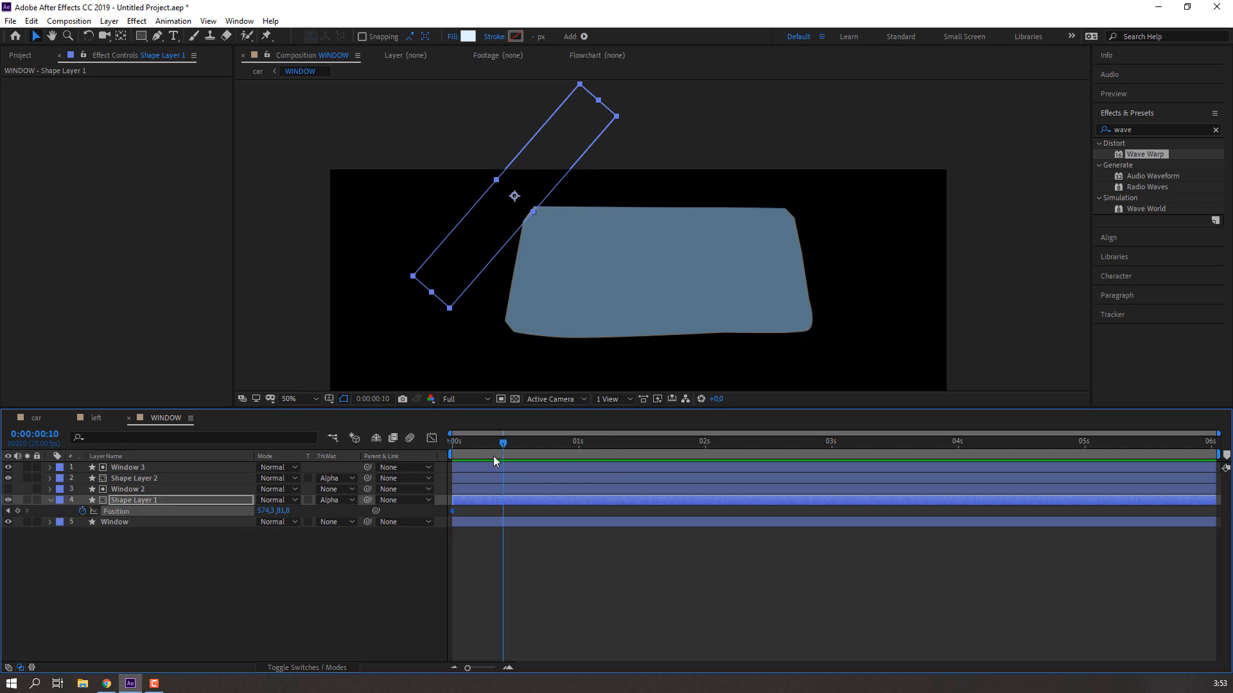
pyautogui.moveTo(504, 211); pyautogui.dragTo(827, 374)
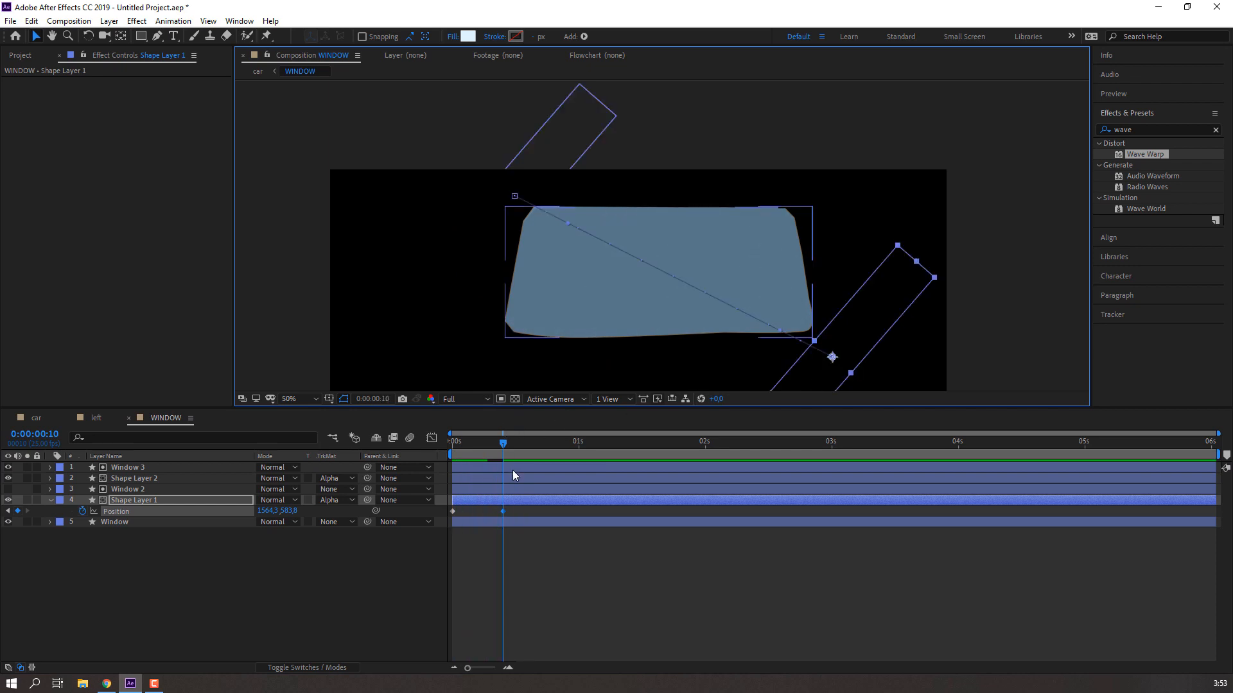
pyautogui.moveTo(502, 511); pyautogui.dragTo(583, 512)
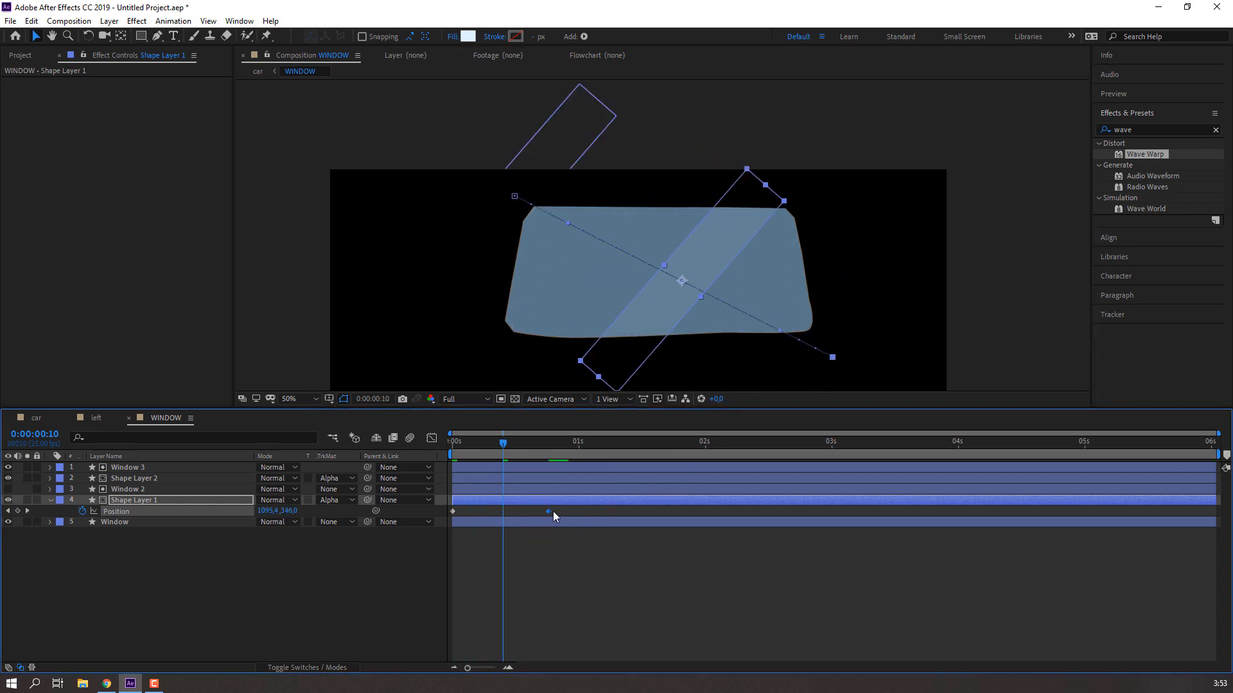
pyautogui.moveTo(583, 511); pyautogui.dragTo(548, 511)
# Split Shape Layer 1 at 0:00:00:19 and remove the part after it
pyautogui.moveTo(537, 445)
pyautogui.mouseDown()
pyautogui.moveTo(473, 446)
pyautogui.moveTo(549, 449)
pyautogui.mouseUp()
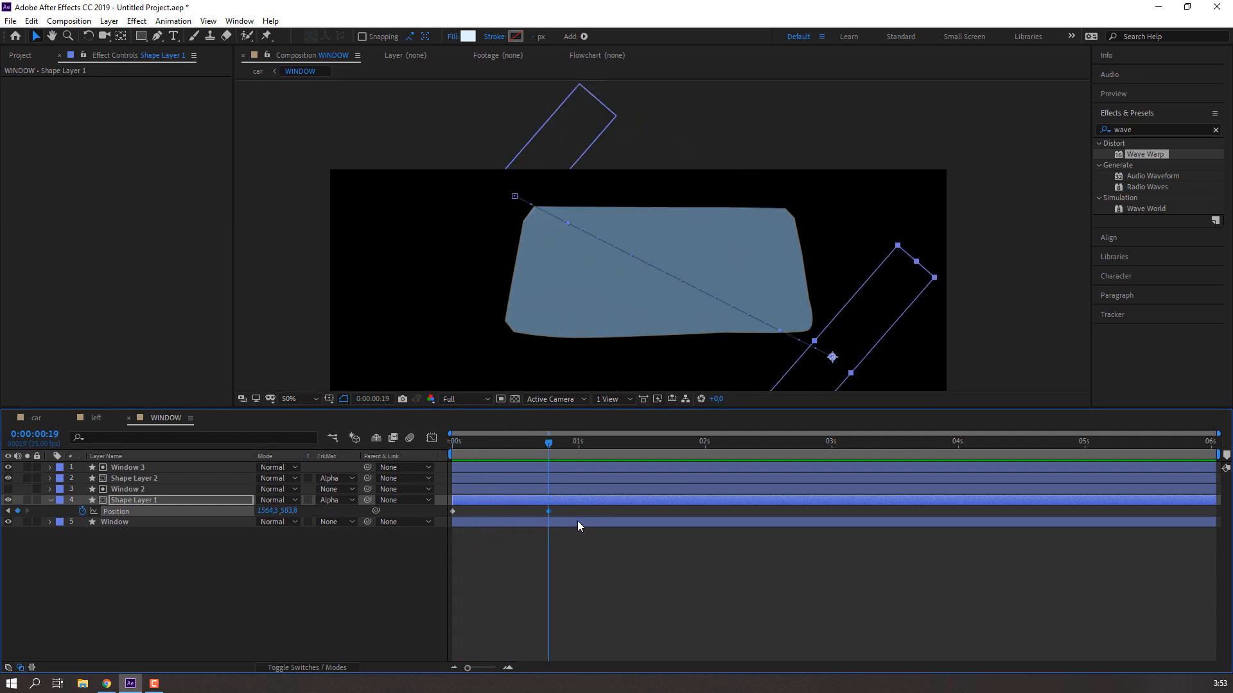
pyautogui.click(37, 23)
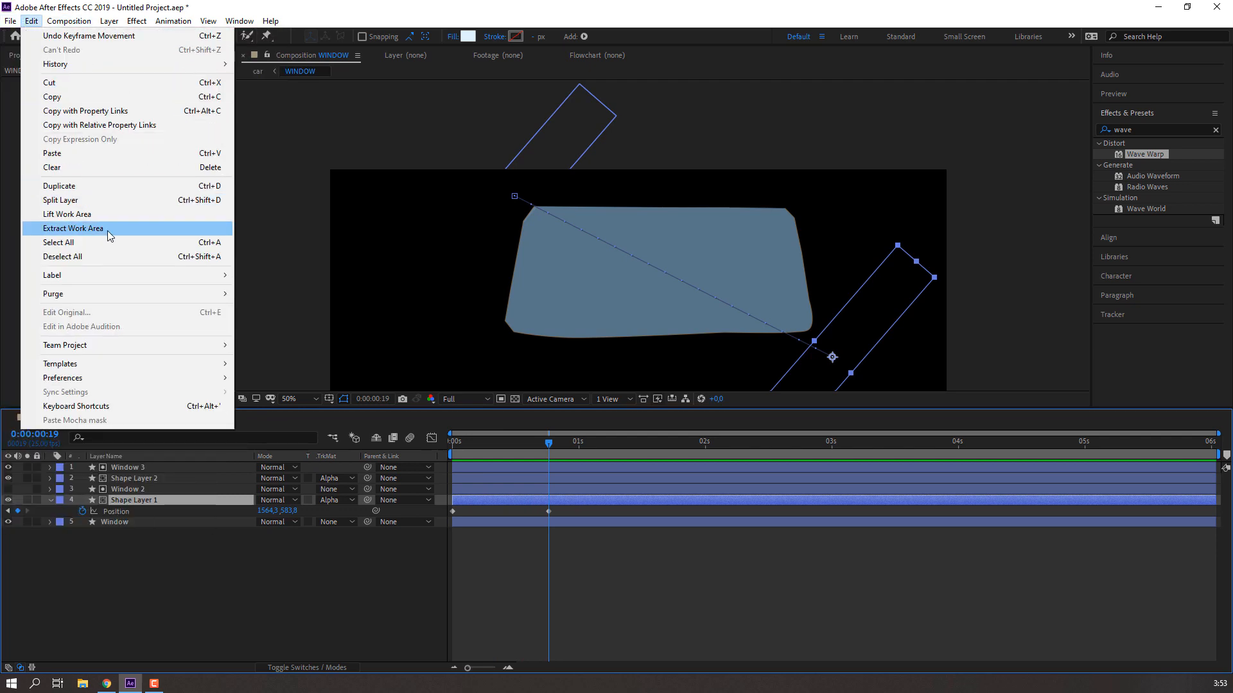
pyautogui.click(96, 200)
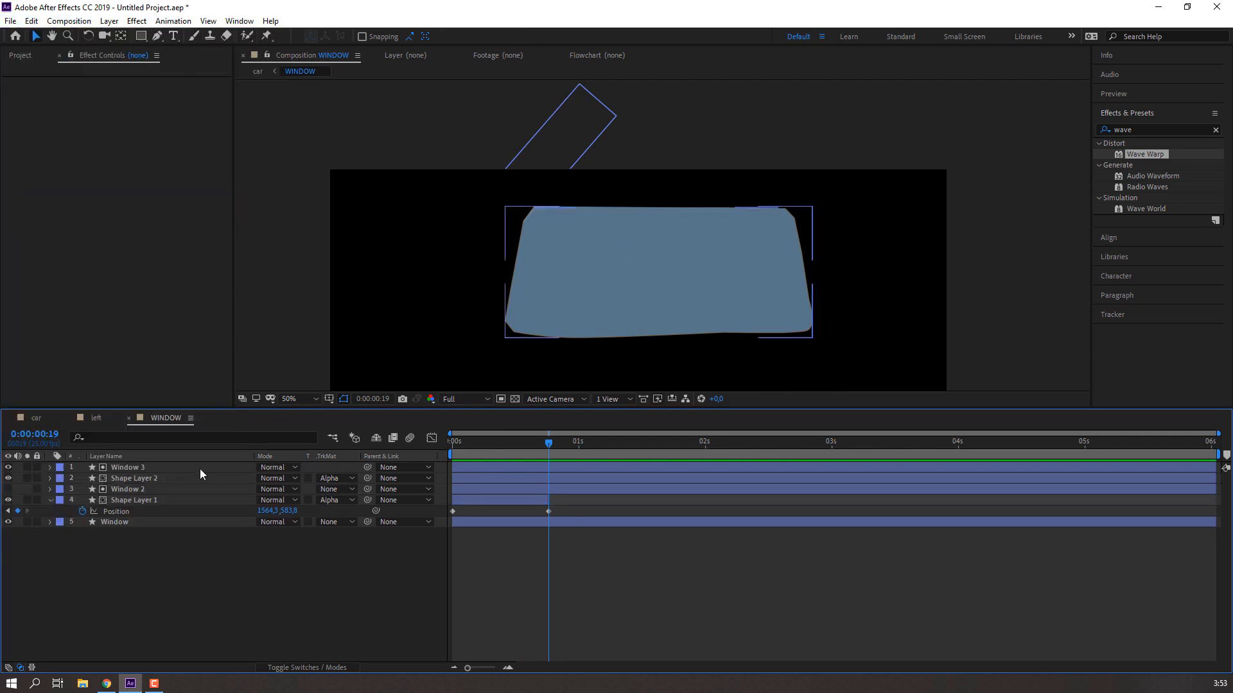
# Shift Shape Layer 2 to start at 0:00:00:18 and widen its strip outward, away from the windshield
pyautogui.click(538, 478)
pyautogui.moveTo(475, 478); pyautogui.dragTo(544, 446)
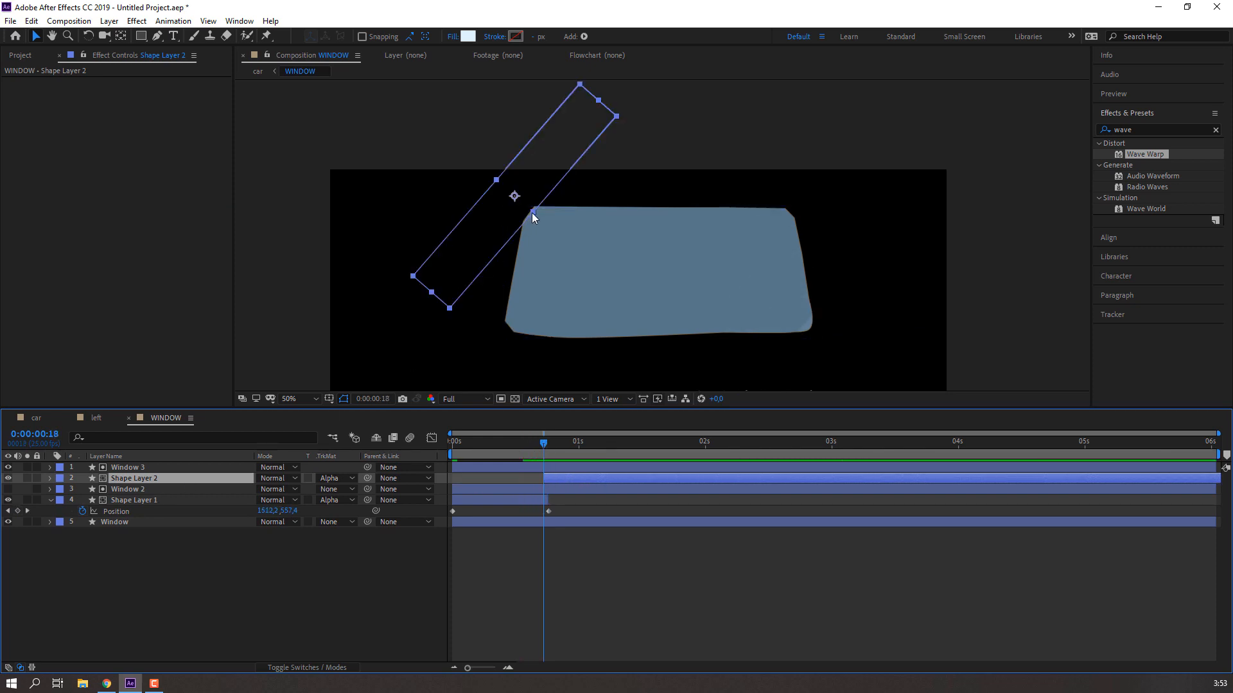
pyautogui.moveTo(533, 213); pyautogui.dragTo(455, 201)
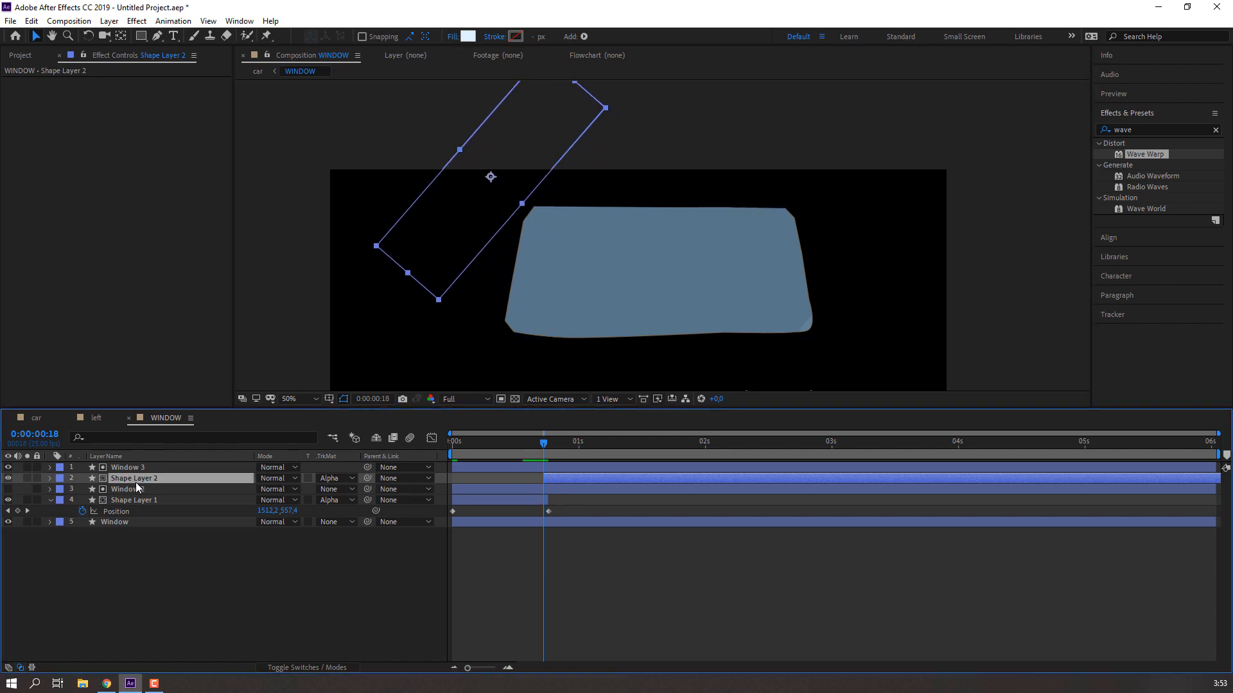
# Keyframe Shape Layer 2's position to sweep diagonally across the windshield from 0:00:00:18 to 0:00:01:10, ending past the lower-right corner
pyautogui.hotkey('alt', 'shift', 'p')
pyautogui.moveTo(549, 449); pyautogui.dragTo(628, 449)
pyautogui.moveTo(477, 246); pyautogui.dragTo(811, 336)
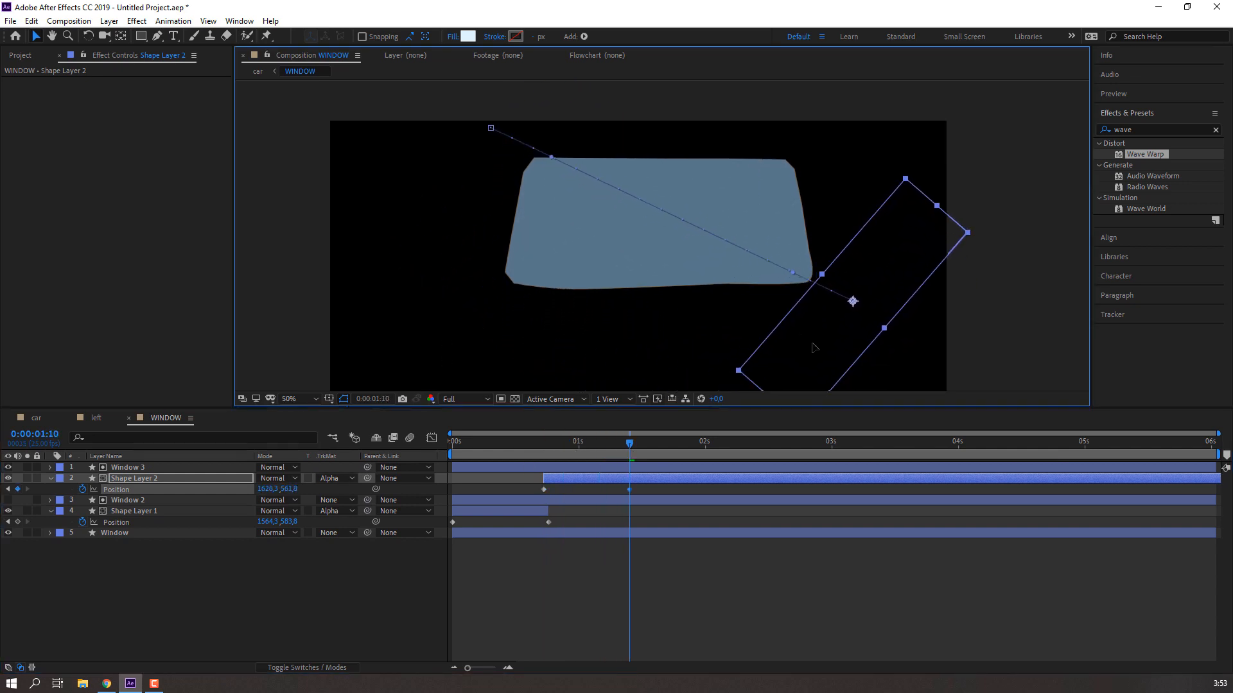
# Preview the reflection sweep and lengthen the wide strip at 0:00:00:24 so it covers the windshield's lower-left corner
pyautogui.click(641, 590)
pyautogui.press('space')
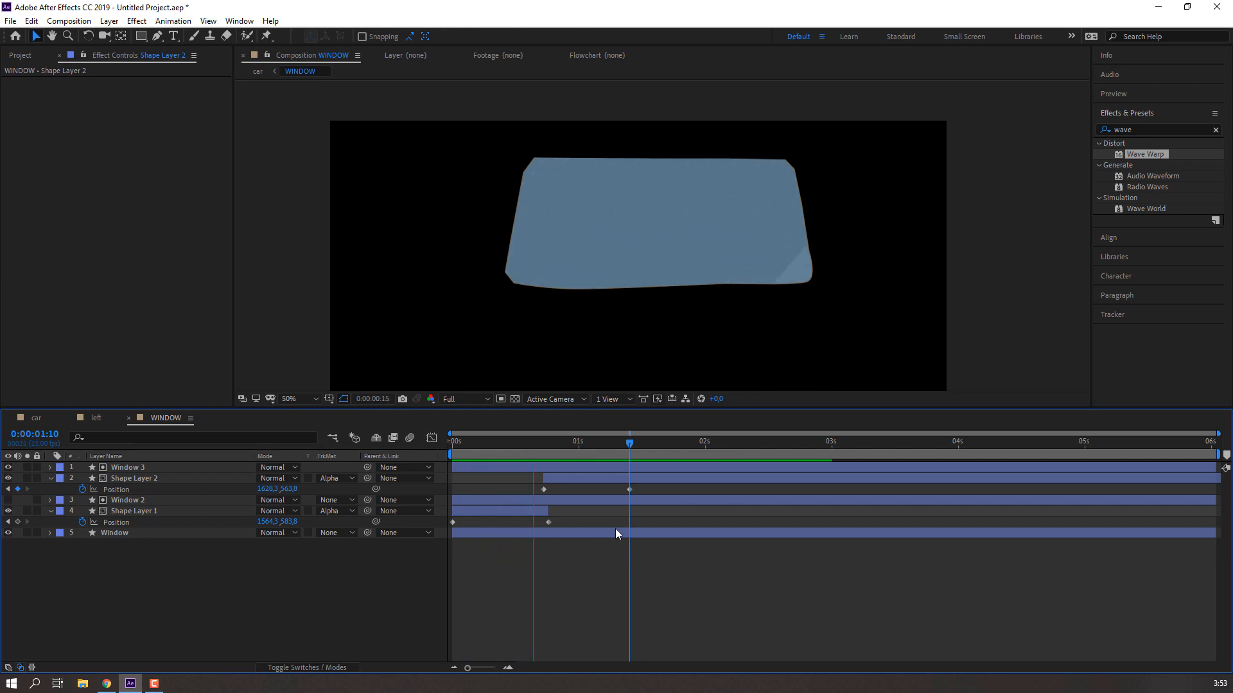
pyautogui.click(573, 443)
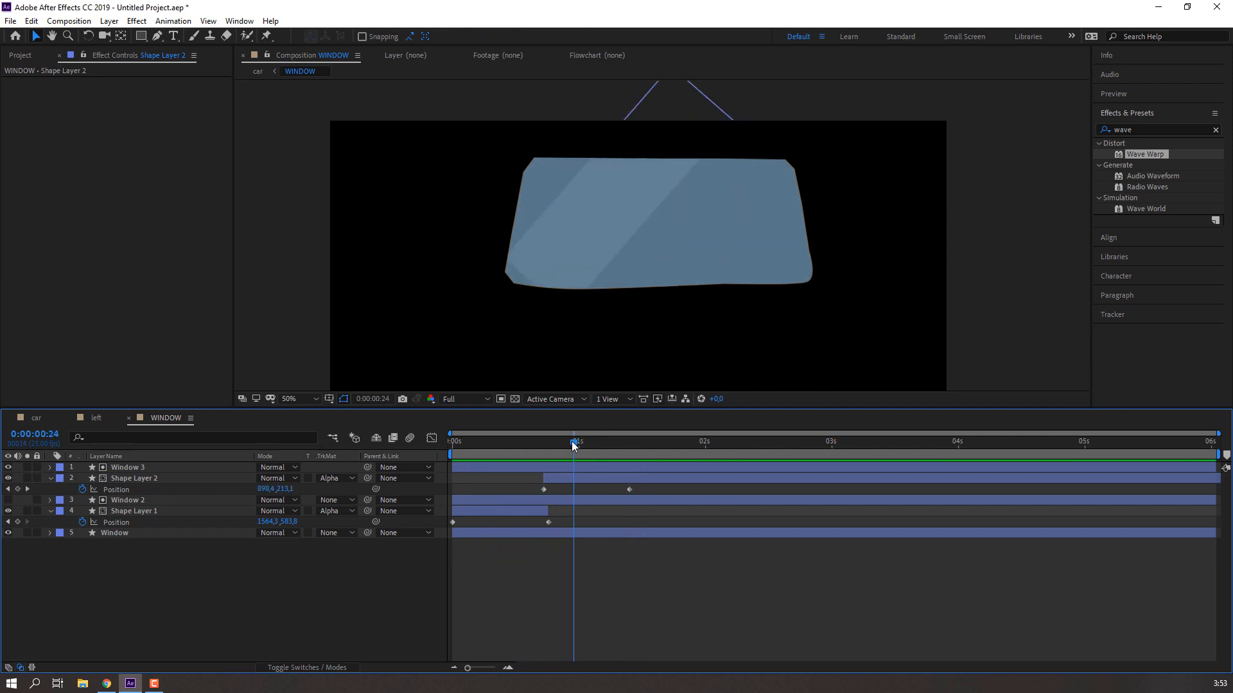
pyautogui.click(568, 479)
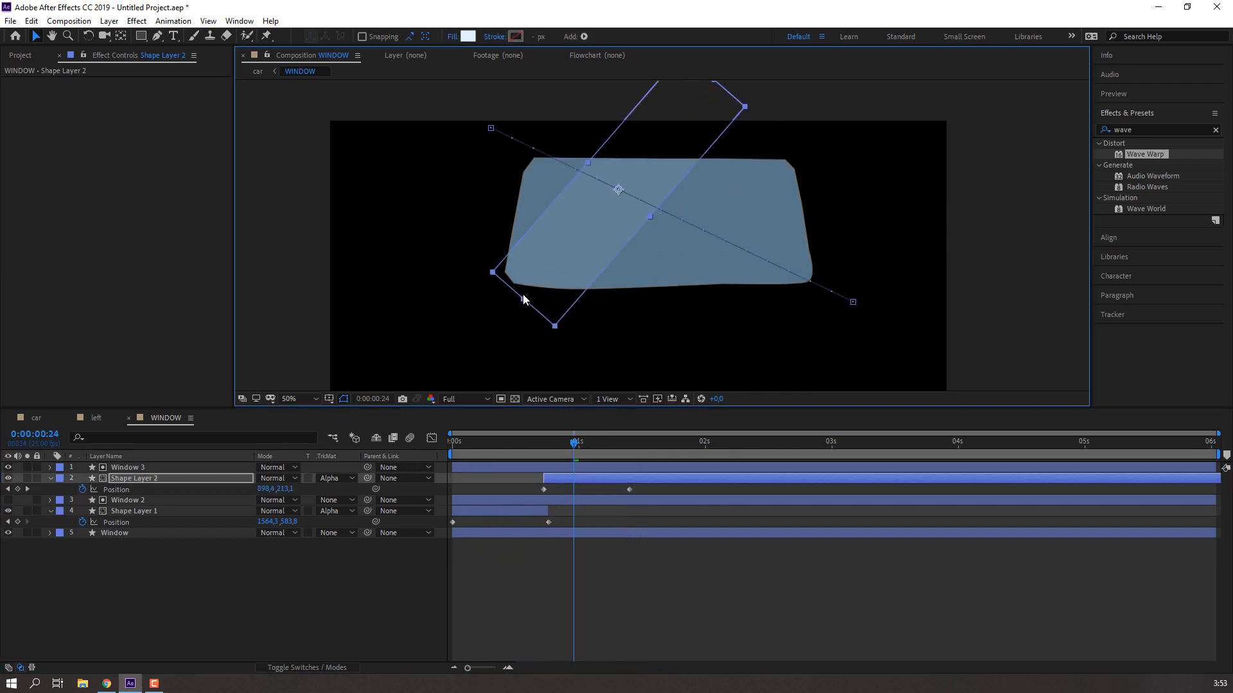
pyautogui.click(685, 515)
# Split Shape Layer 2 at 0:00:01:10 and delete the part after it
pyautogui.click(603, 443)
pyautogui.click(630, 443)
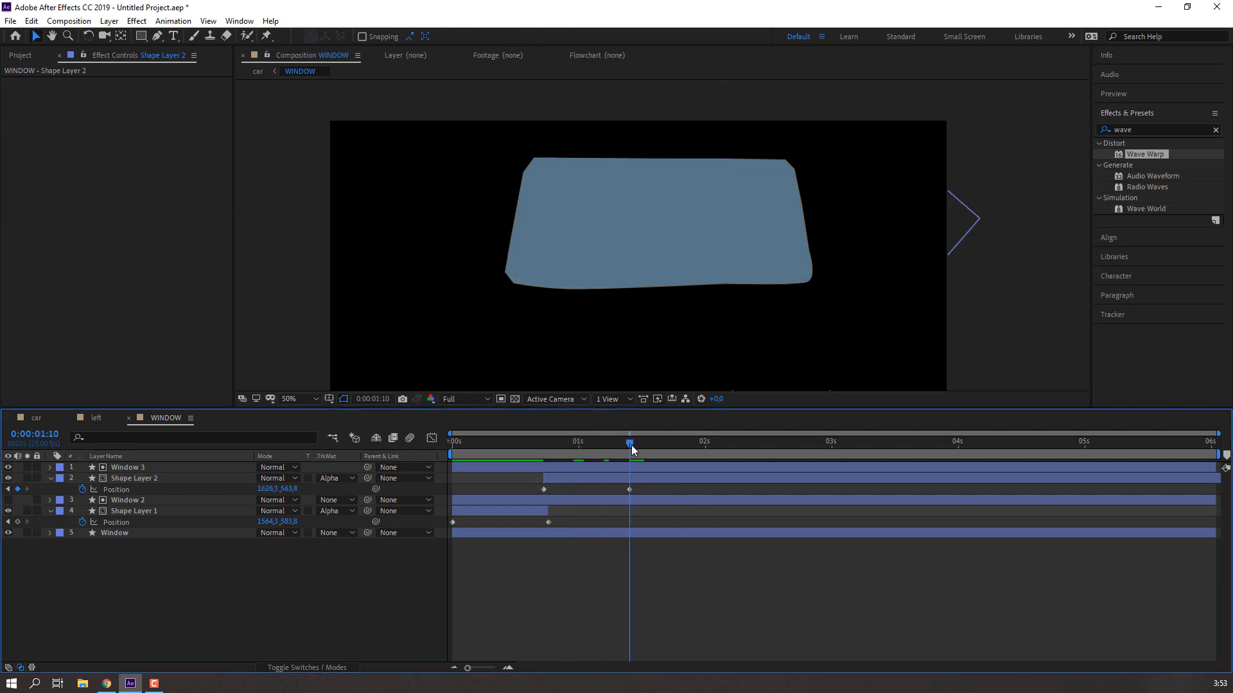
pyautogui.click(636, 479)
pyautogui.click(31, 21)
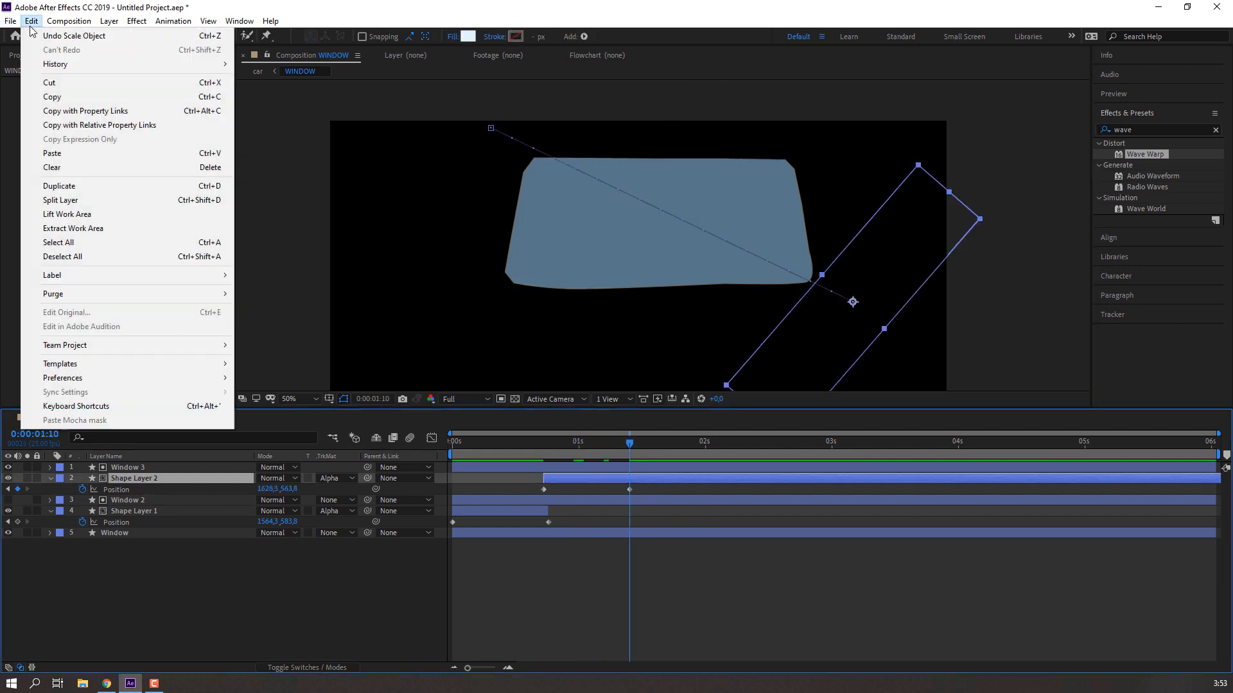
pyautogui.click(90, 197)
pyautogui.press('Delete')
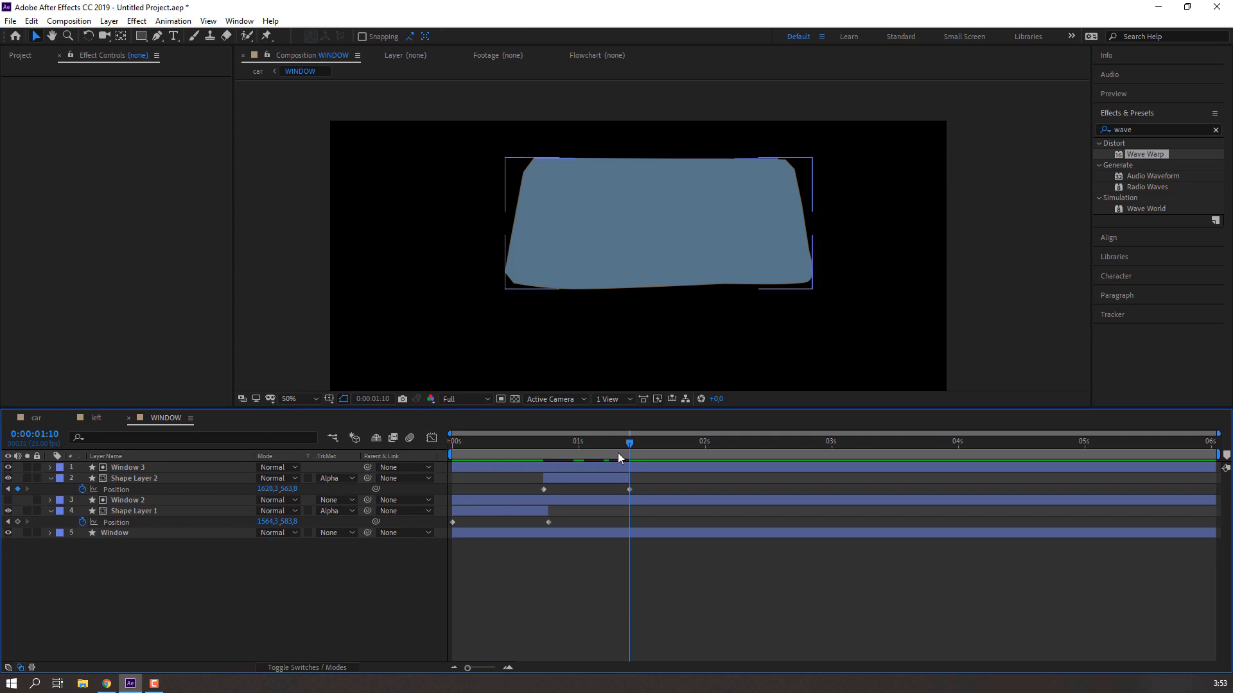
# Collapse the position properties of both strip layers and preview the two reflections from the start
pyautogui.click(50, 479)
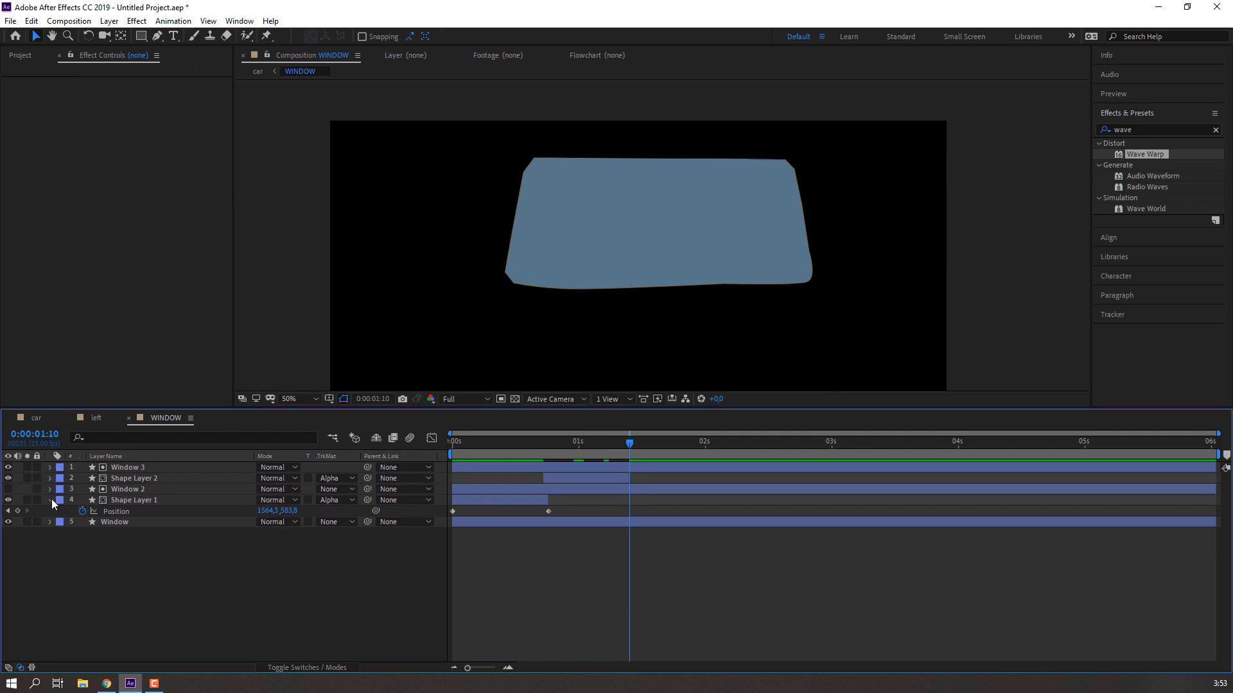
pyautogui.click(51, 500)
pyautogui.moveTo(627, 441); pyautogui.dragTo(419, 442)
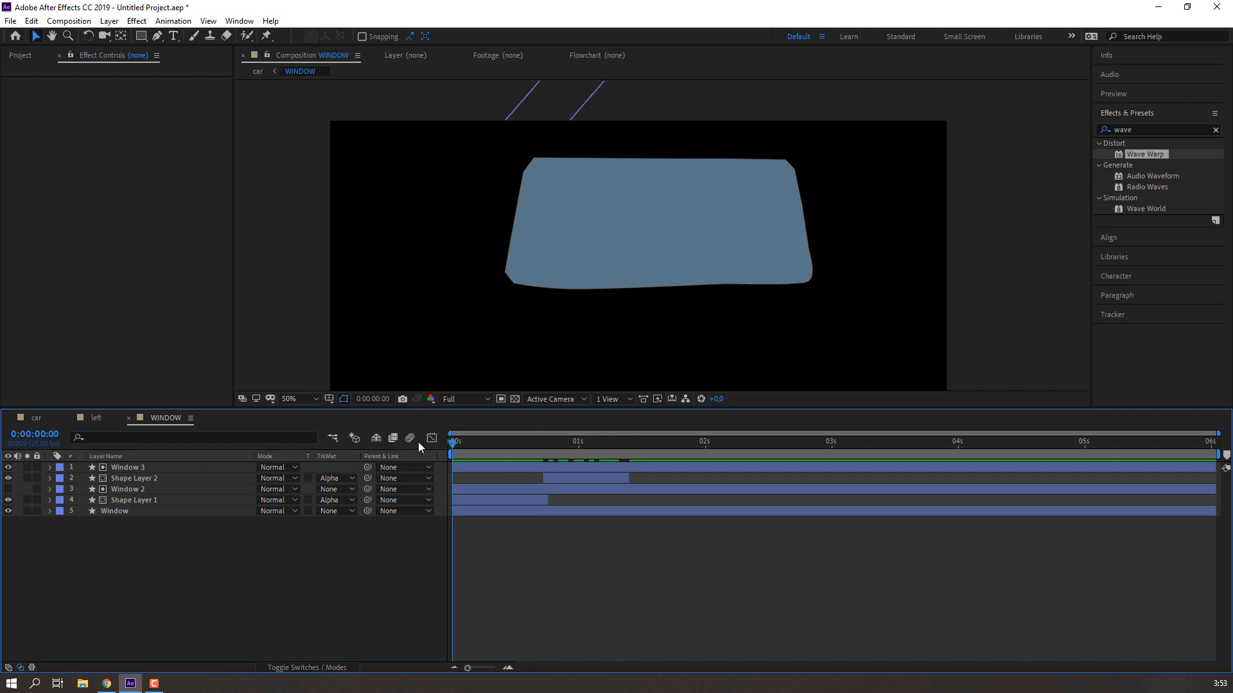
pyautogui.press('space')
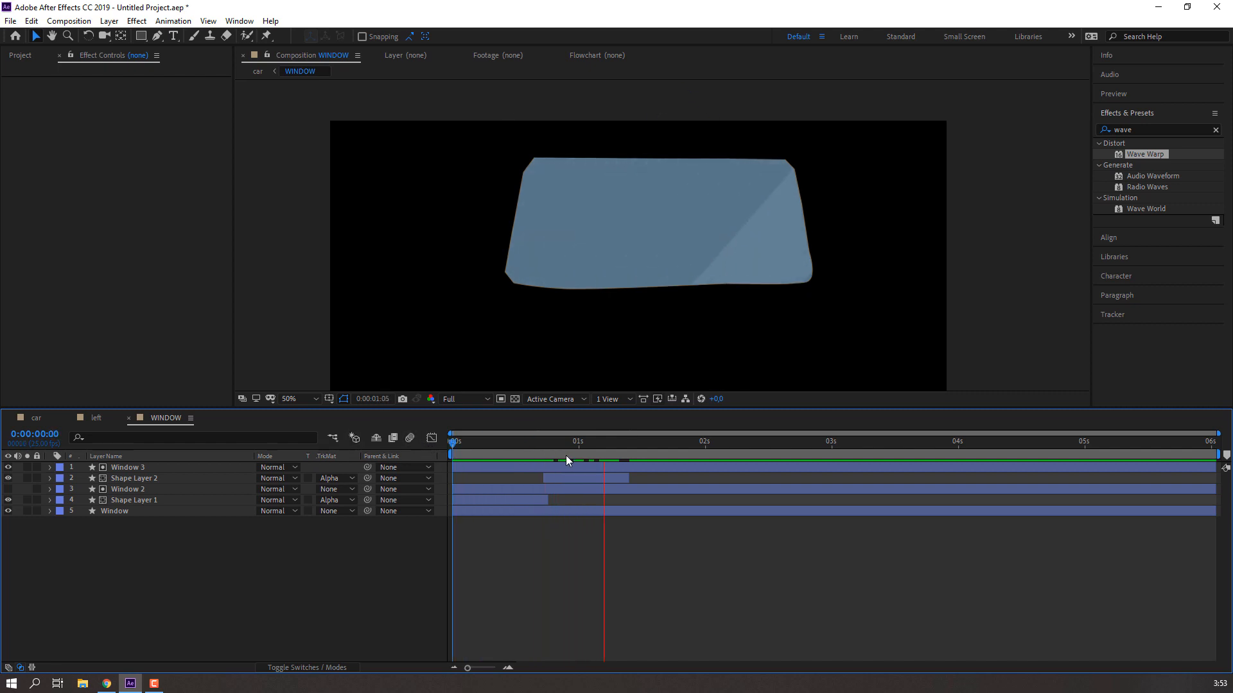
pyautogui.click(598, 443)
pyautogui.click(624, 443)
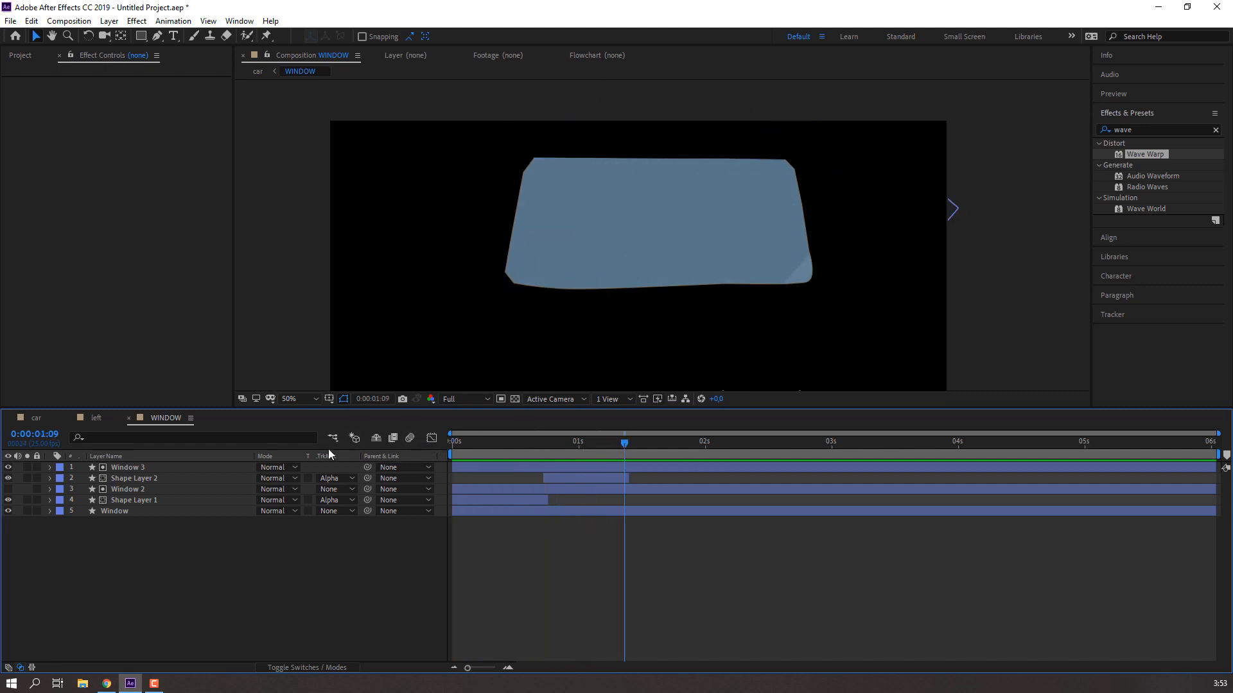
# Return to the car composition and parent the WINDOW layer to the body layer
pyautogui.click(96, 417)
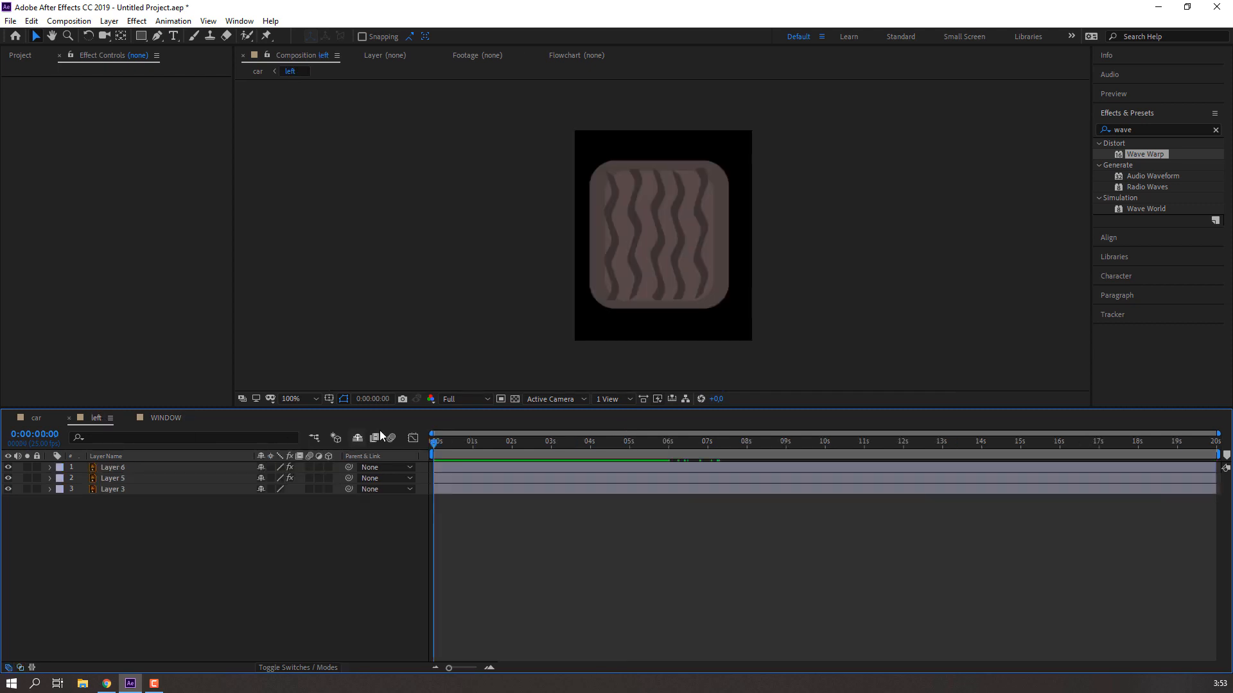
pyautogui.click(43, 422)
pyautogui.moveTo(483, 442); pyautogui.dragTo(398, 436)
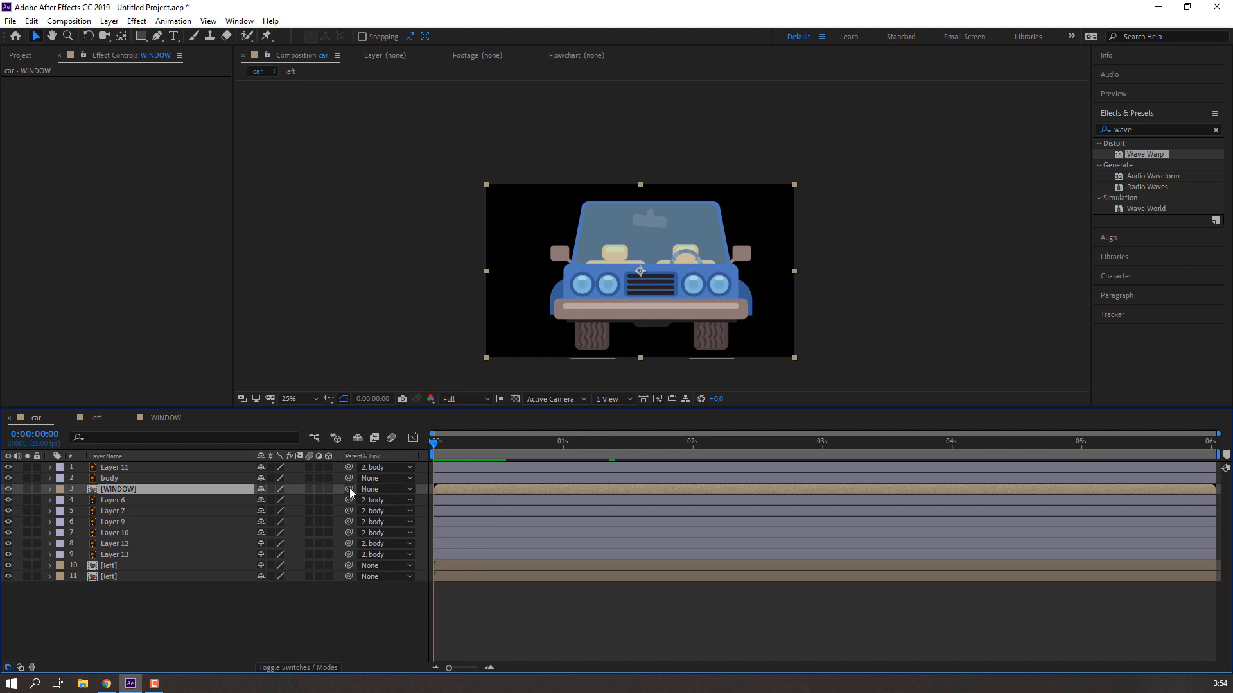
pyautogui.moveTo(135, 493); pyautogui.dragTo(115, 478)
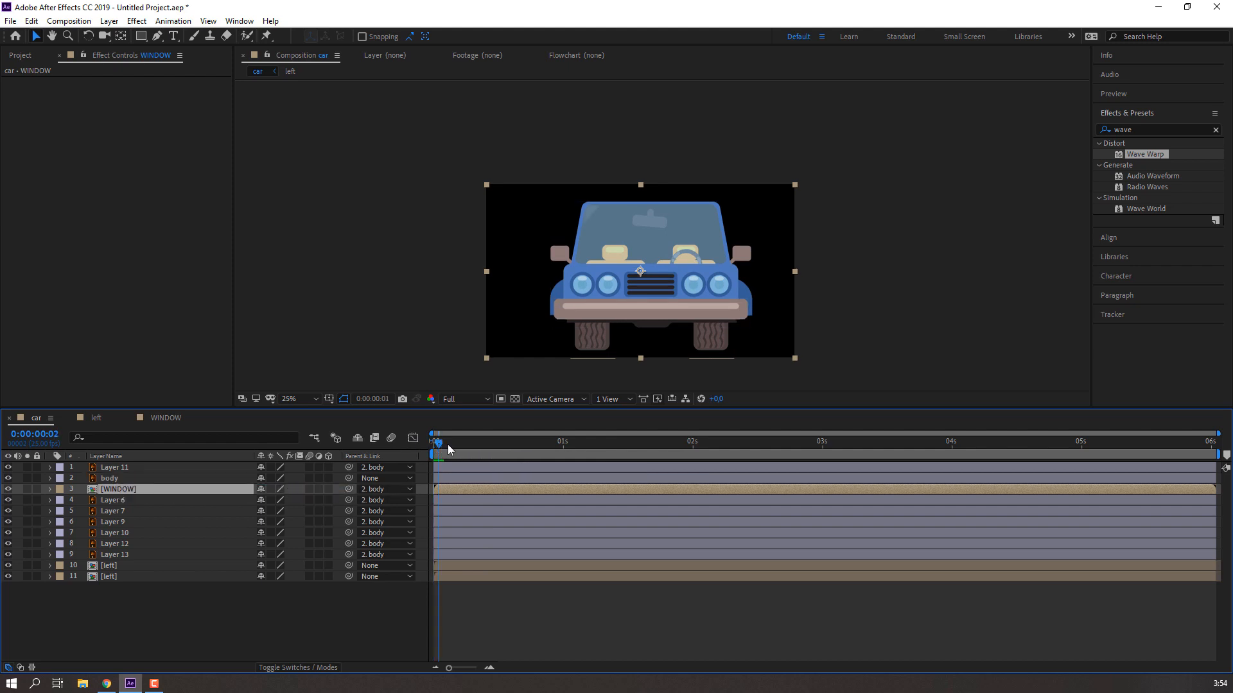
# End the car composition's work area at 0:00:01:11 and preview the windshield reflections up close
pyautogui.click(475, 443)
pyautogui.moveTo(485, 450); pyautogui.dragTo(621, 453)
pyautogui.press('n')
pyautogui.press('space')
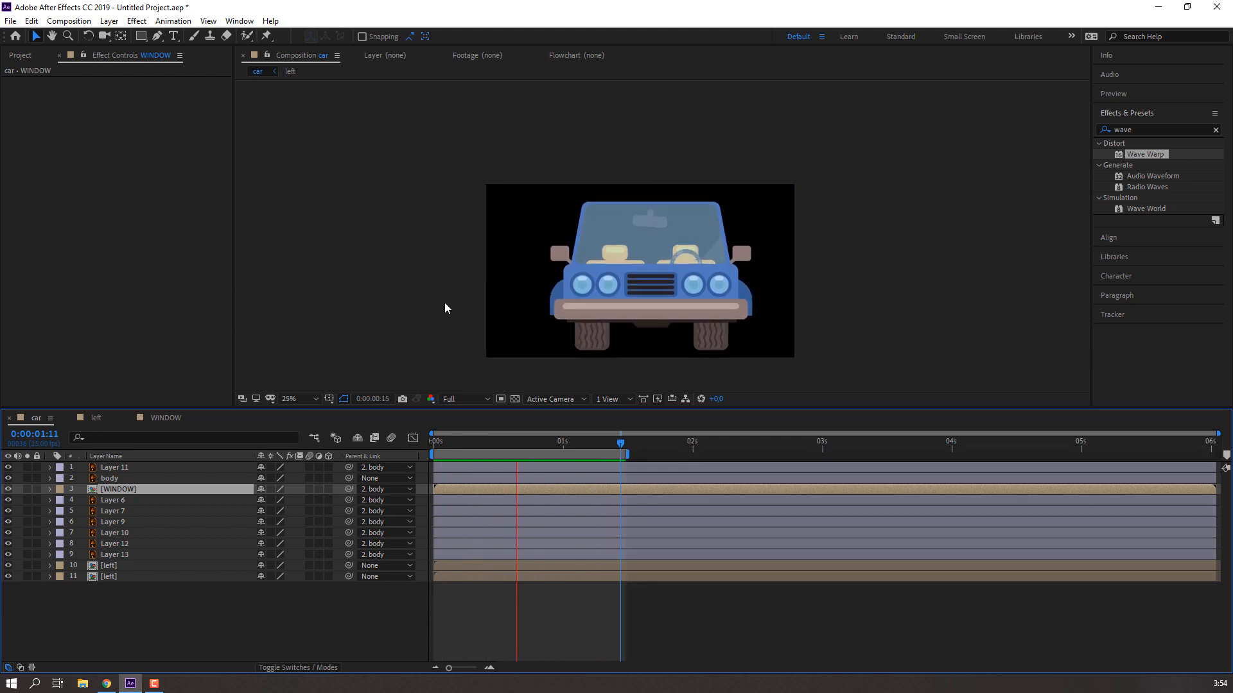
pyautogui.scroll(-1, 445, 304)
pyautogui.scroll(2, 733, 271)
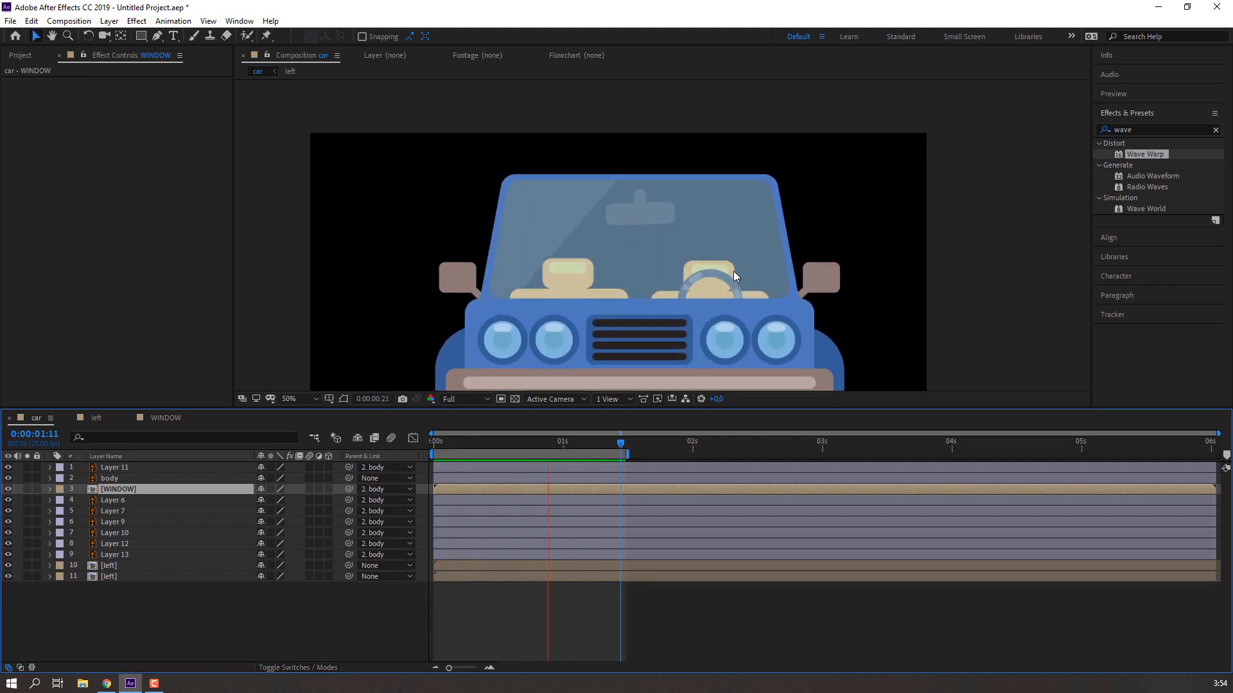
pyautogui.scroll(-1, 733, 272)
# Open the WINDOW composition, split all its layers at 0:00:01:10, and delete the parts after that time
pyautogui.doubleClick(122, 490)
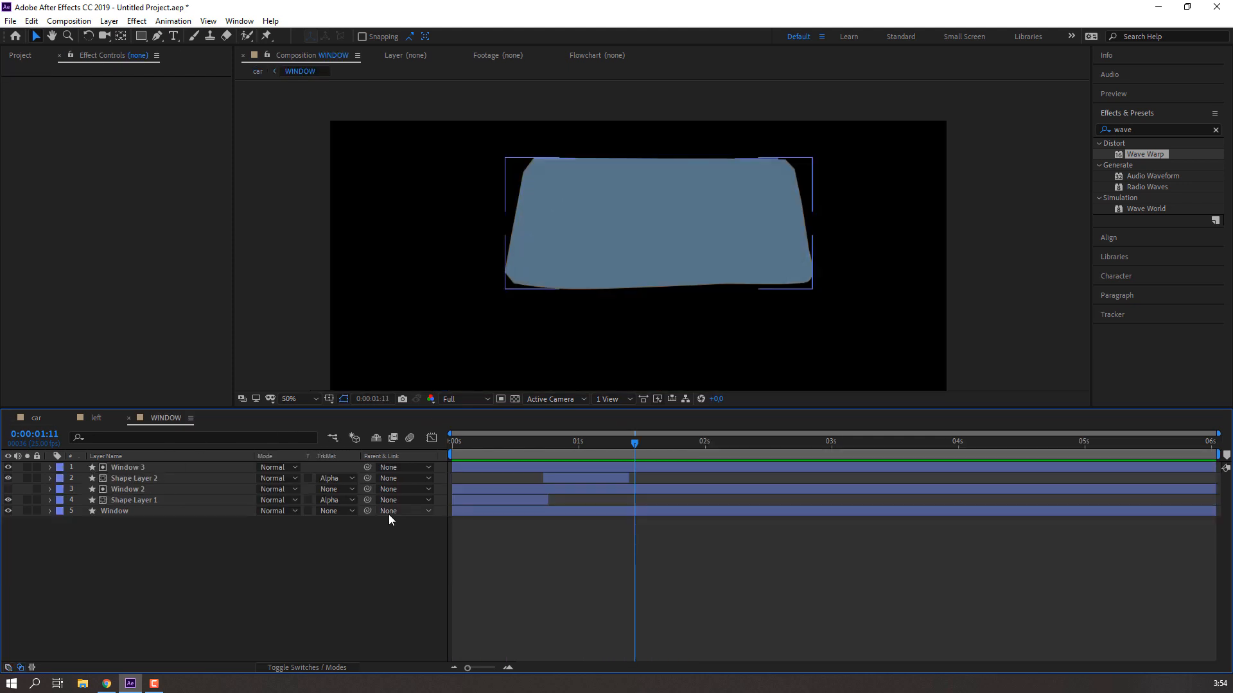
pyautogui.moveTo(623, 443)
pyautogui.mouseDown()
pyautogui.moveTo(611, 441)
pyautogui.moveTo(630, 441)
pyautogui.mouseUp()
pyautogui.click(171, 468)
pyautogui.moveTo(102, 562); pyautogui.dragTo(138, 438)
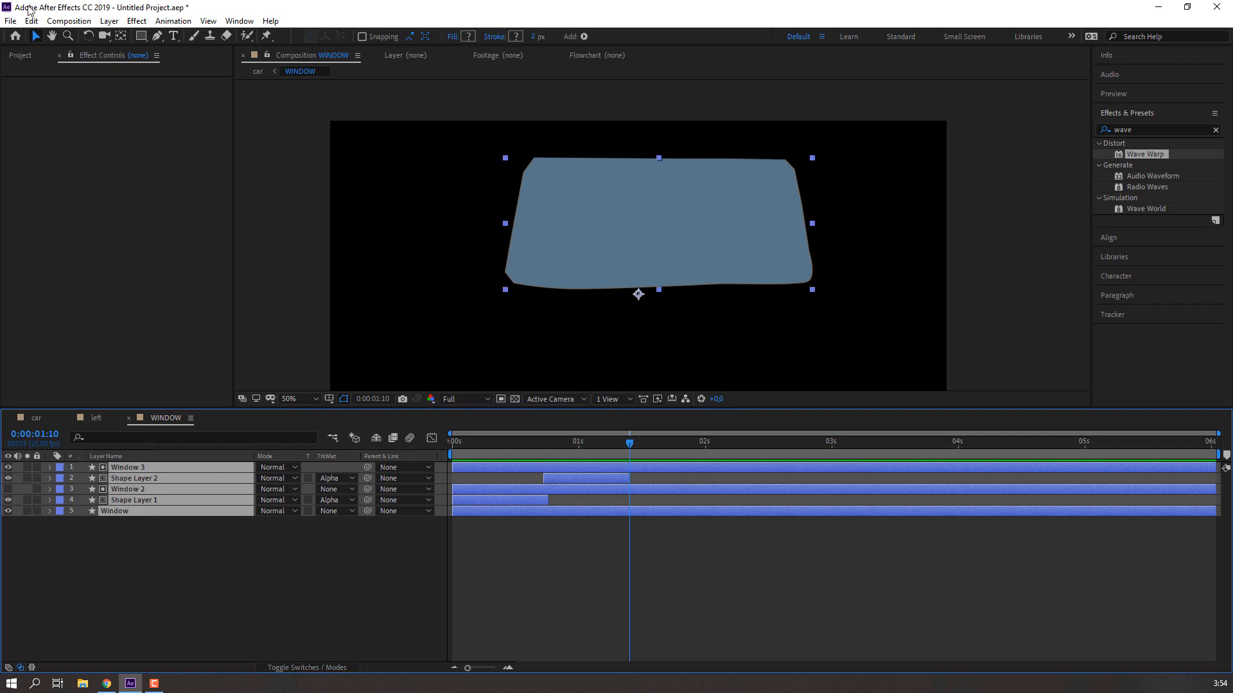
pyautogui.click(26, 25)
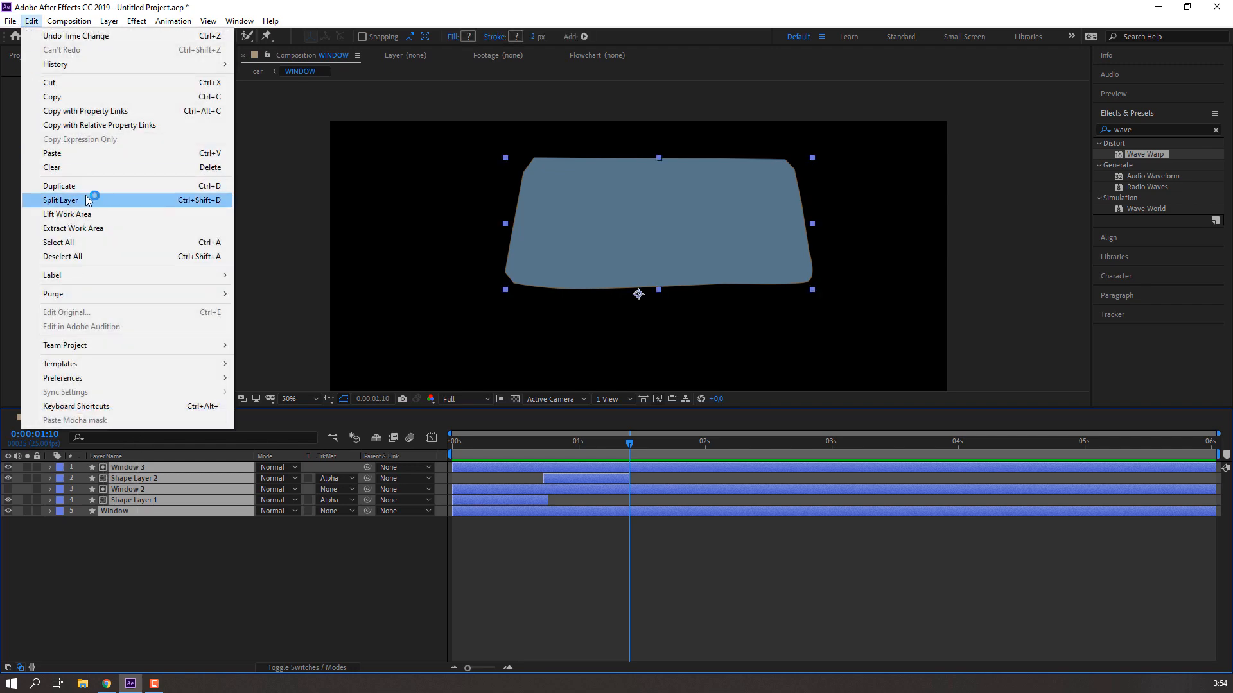
pyautogui.click(97, 195)
pyautogui.press('Delete')
# Pre-compose all five window and strip layers into Pre-comp 1, moving all attributes into the new composition
pyautogui.moveTo(144, 556); pyautogui.dragTo(140, 468)
pyautogui.rightClick(140, 491)
pyautogui.click(191, 441)
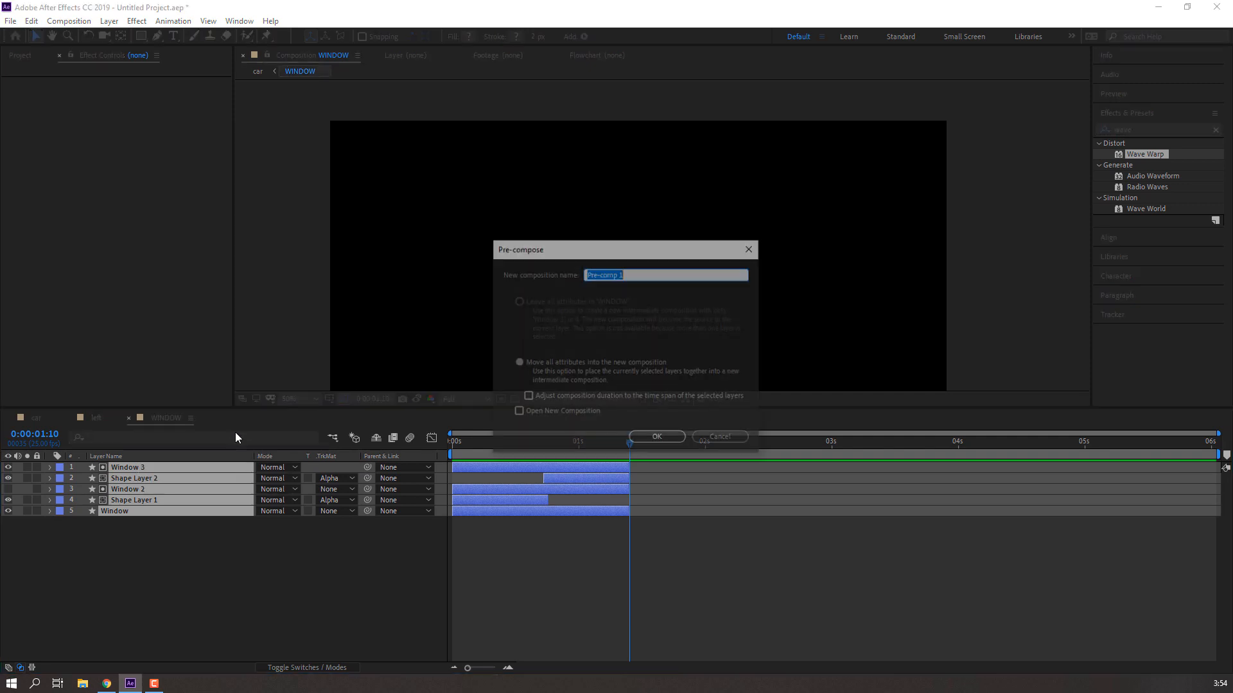
pyautogui.click(673, 437)
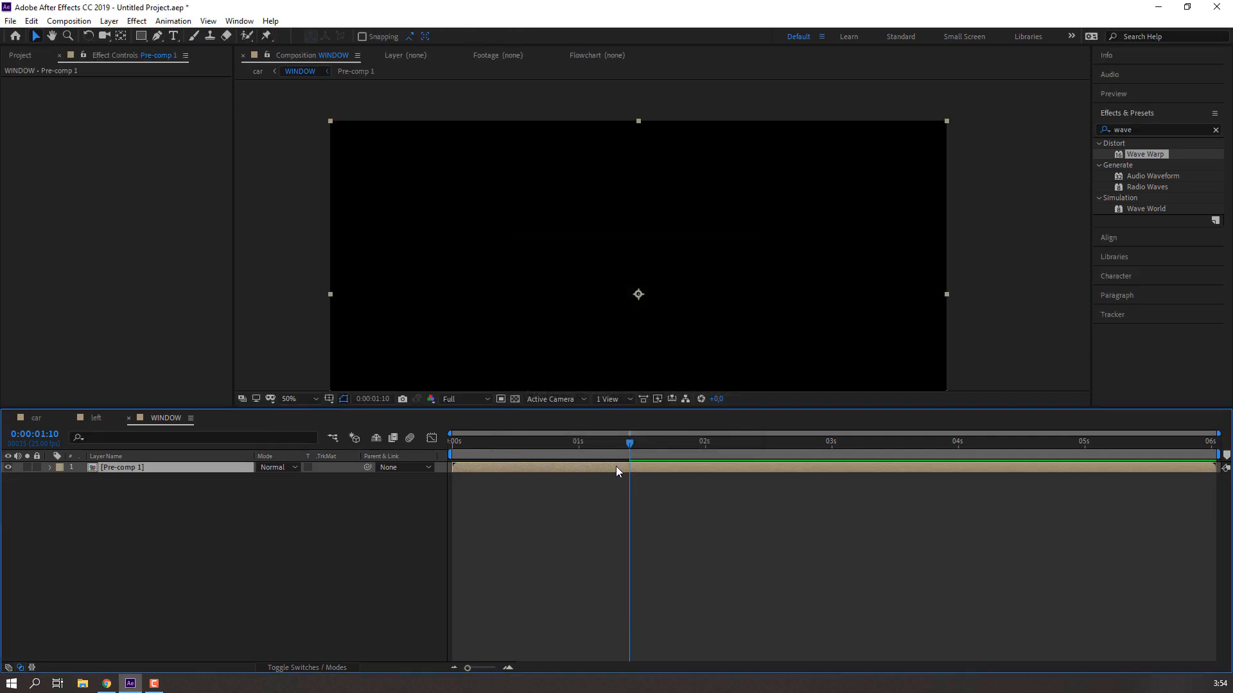
# Open Pre-comp 1, end its work area at 0:00:01:10, and trim the composition to the work area
pyautogui.doubleClick(615, 466)
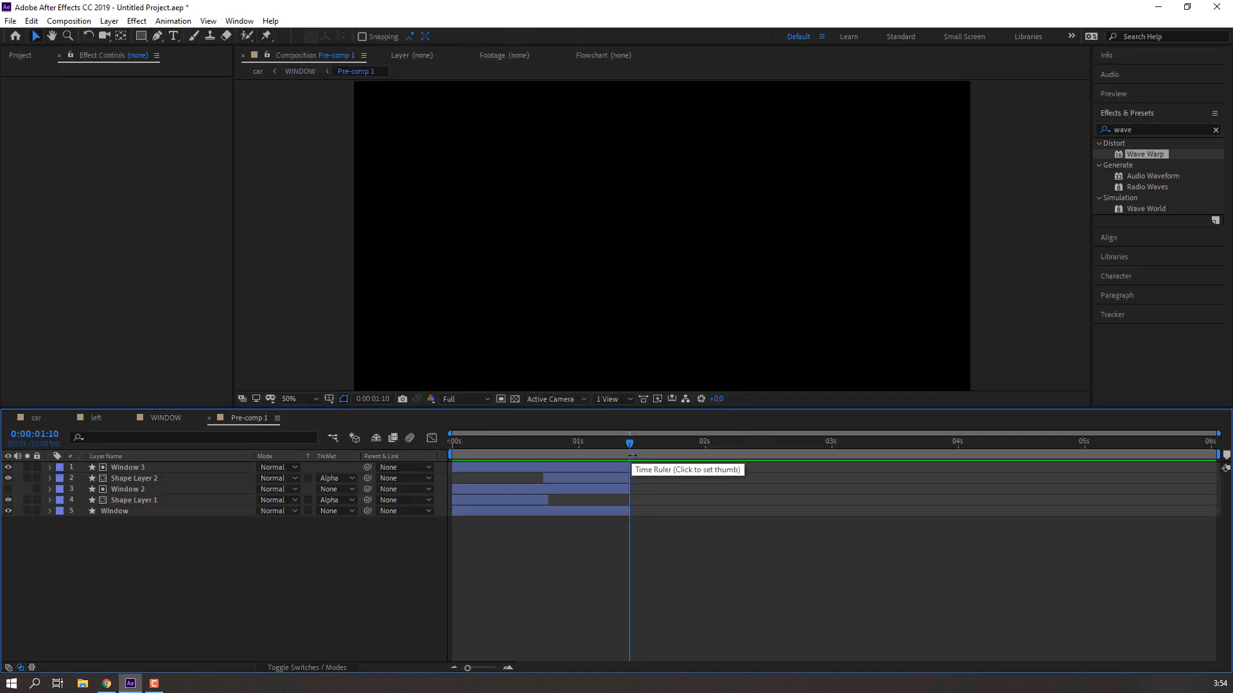
pyautogui.press('n')
pyautogui.moveTo(620, 443); pyautogui.dragTo(518, 443)
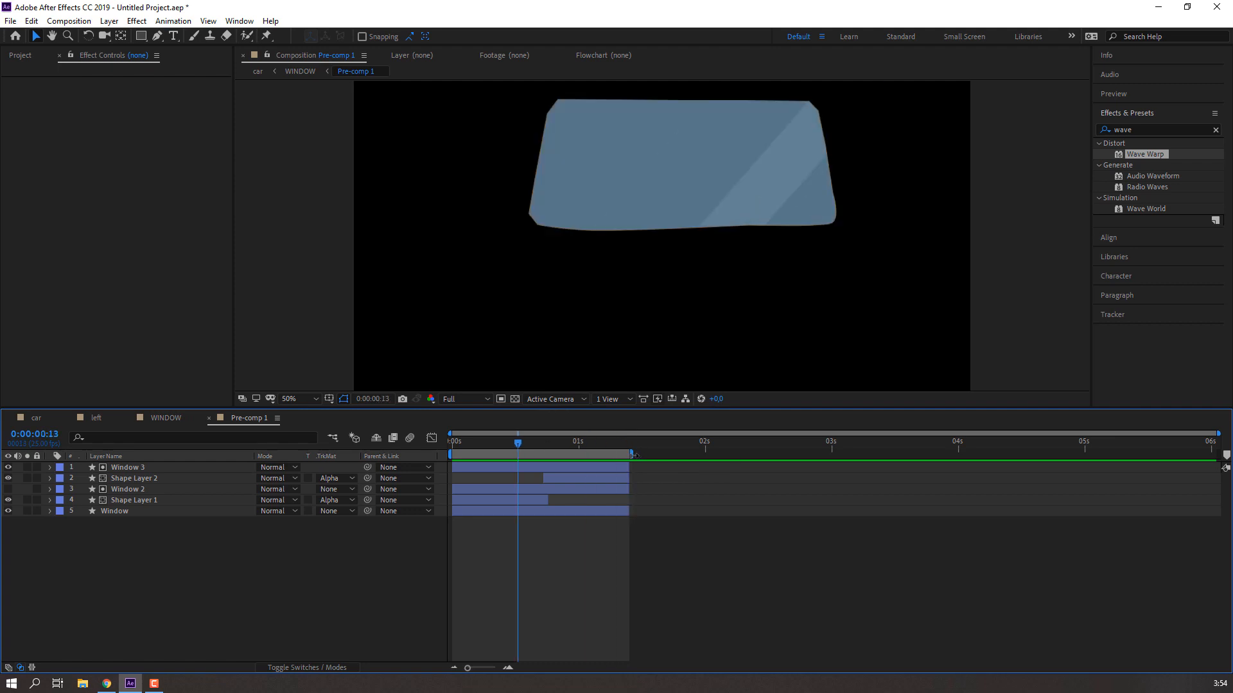
pyautogui.rightClick(605, 455)
pyautogui.click(629, 493)
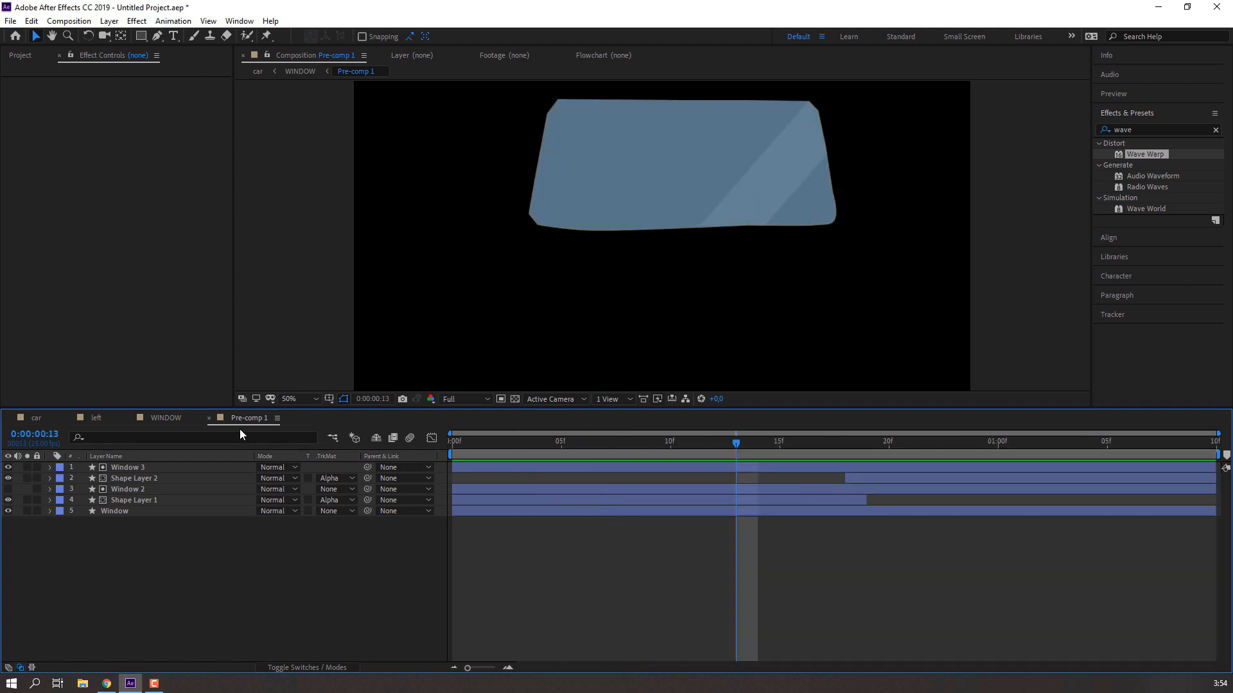
# Close Pre-comp 1, duplicate its layer repeatedly along the WINDOW timeline to repeat the reflections, and return to the car composition
pyautogui.click(210, 418)
pyautogui.hotkey('ctrl', 'd')
pyautogui.moveTo(482, 470); pyautogui.dragTo(1185, 464)
pyautogui.hotkey('ctrl', 'd')
pyautogui.hotkey('ctrl', 'd')
pyautogui.hotkey('ctrl', 'd')
pyautogui.click(41, 418)
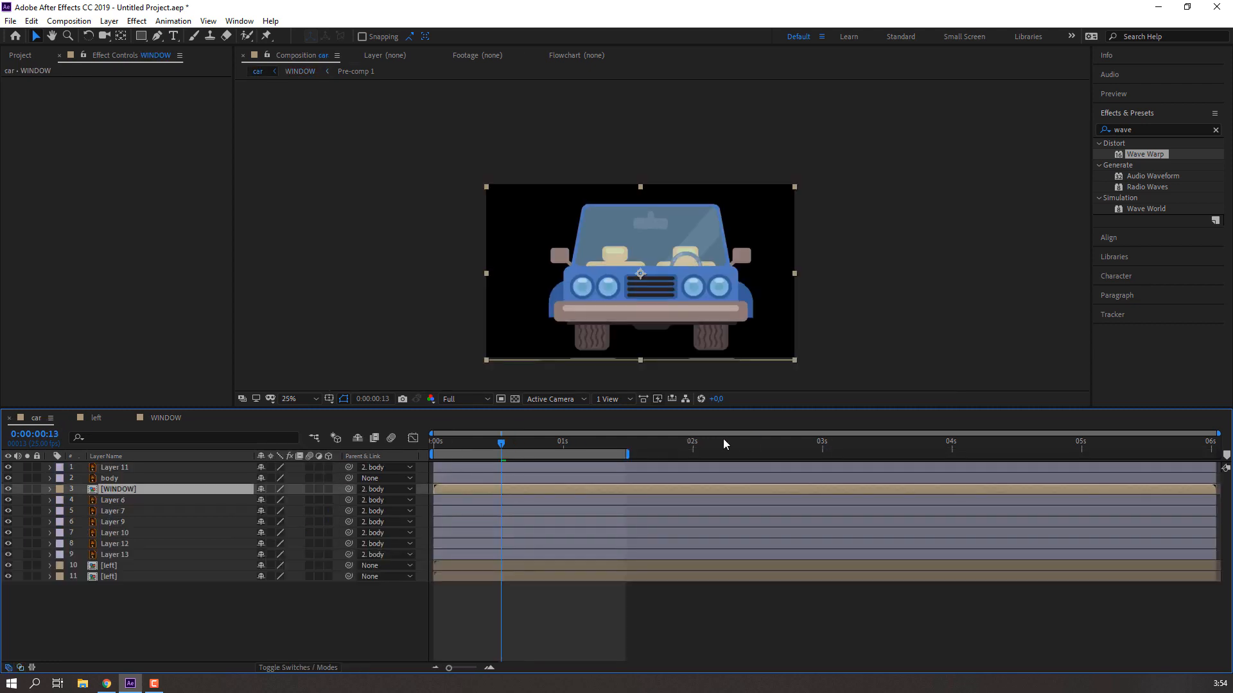
# Delete the last Pre-comp 1 copy in the WINDOW composition and check the windshield in the car composition at 0:00:05:15
pyautogui.moveTo(1080, 443); pyautogui.dragTo(1160, 448)
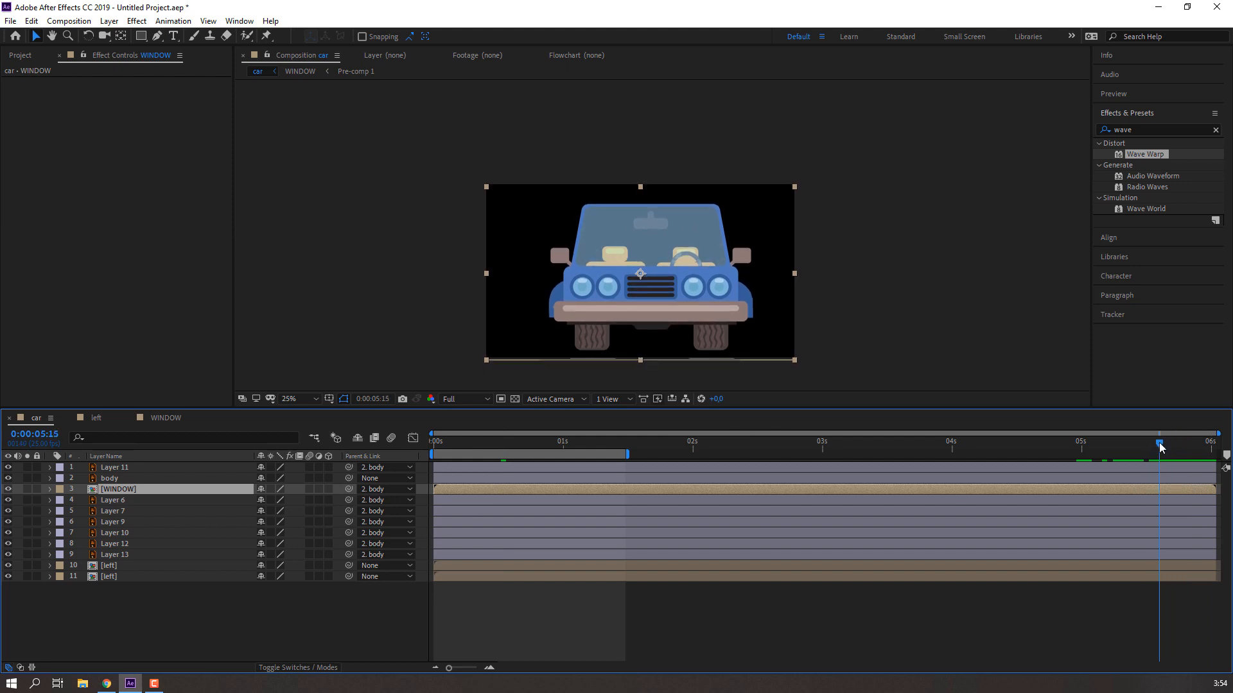
pyautogui.click(158, 421)
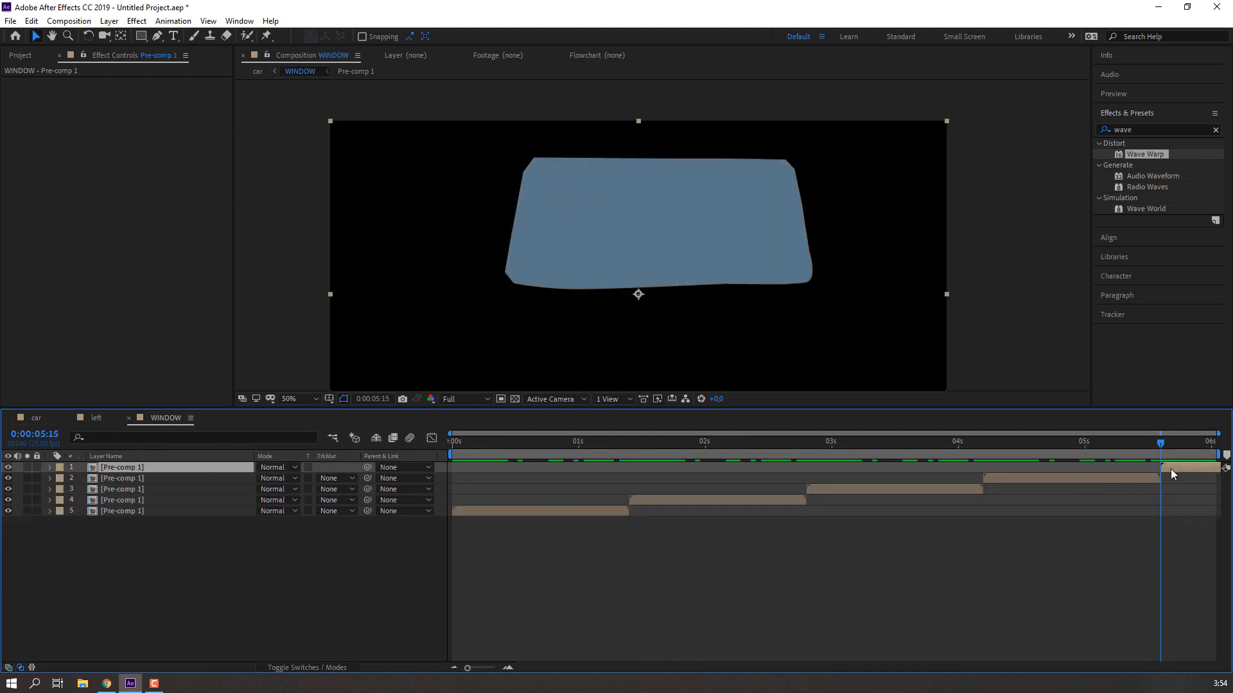
pyautogui.press('Delete')
pyautogui.click(37, 418)
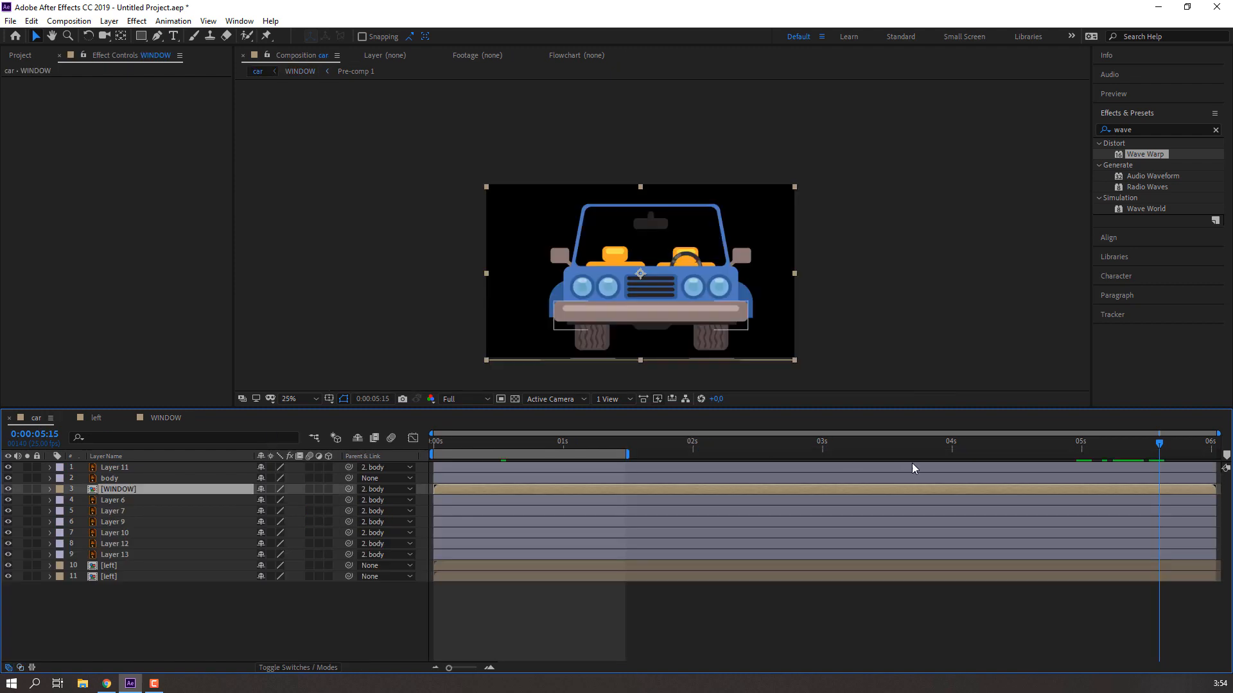
pyautogui.click(167, 419)
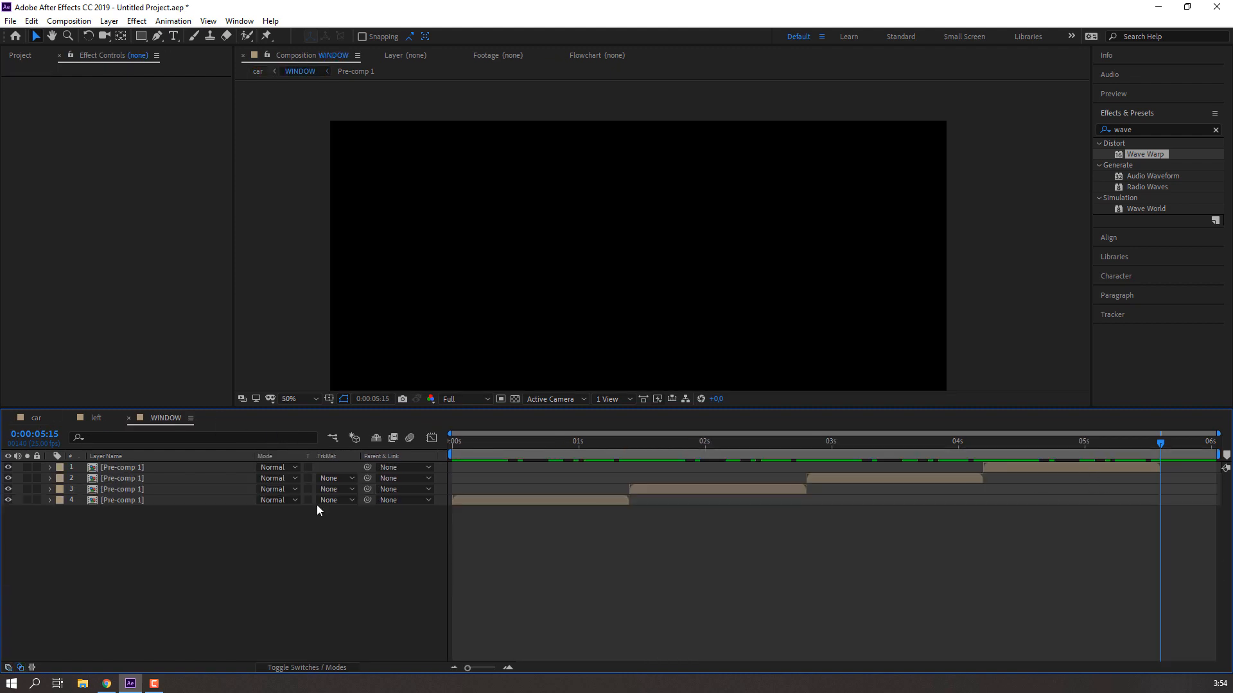
# Duplicate the final Pre-comp 1 layer in WINDOW and start the copy at 0:00:05:15
pyautogui.click(1013, 471)
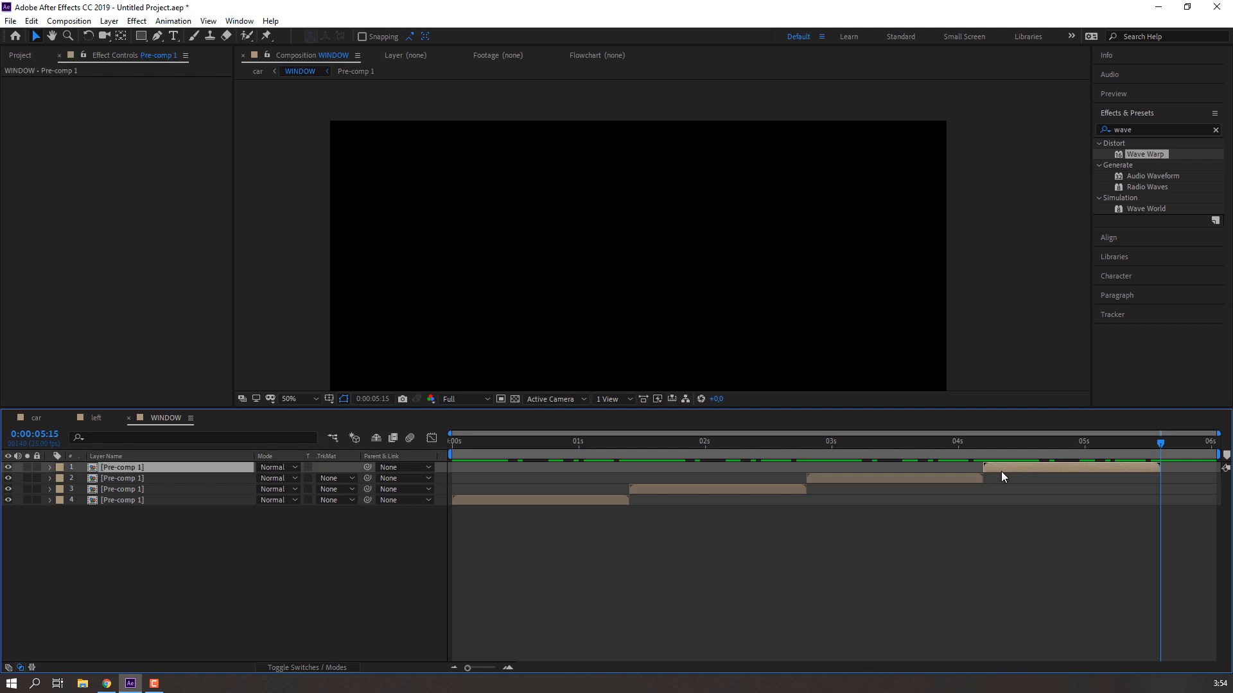
pyautogui.hotkey('ctrl', 'd')
pyautogui.moveTo(1001, 471); pyautogui.dragTo(1178, 458)
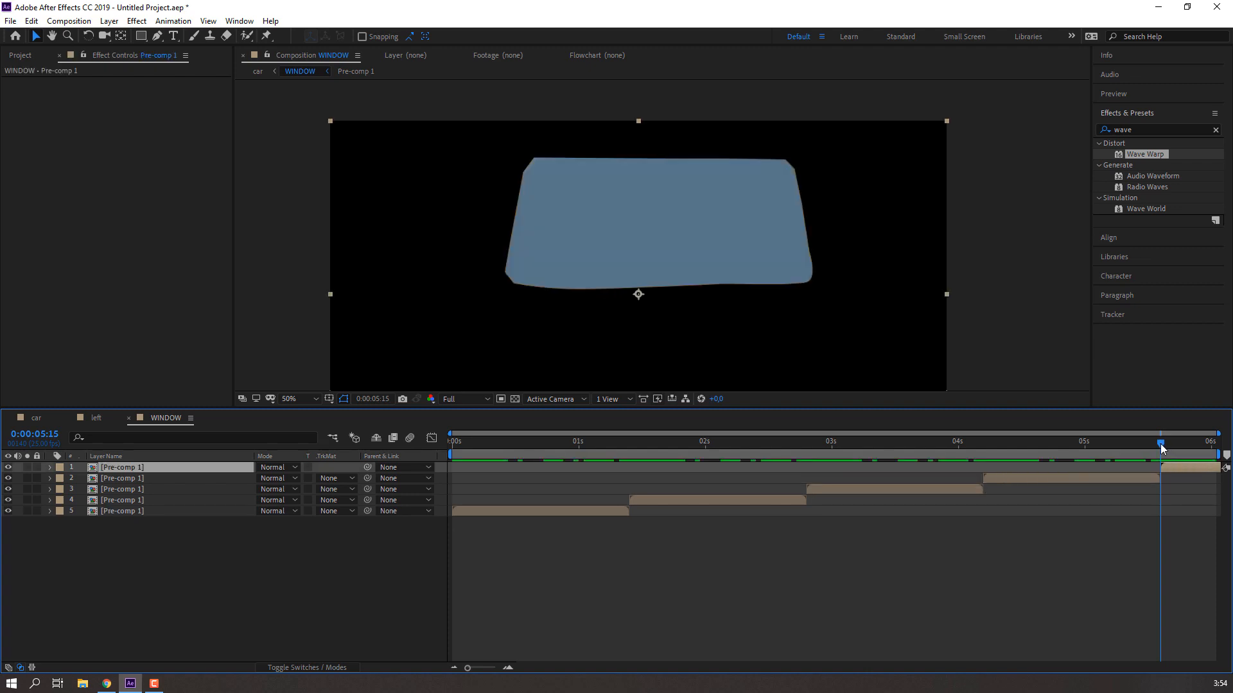
# Apply Freeze Frame to the last Pre-comp 1 copy at 0:00:05:15
pyautogui.press('pagedown')
pyautogui.press('pageup')
pyautogui.rightClick(1178, 465)
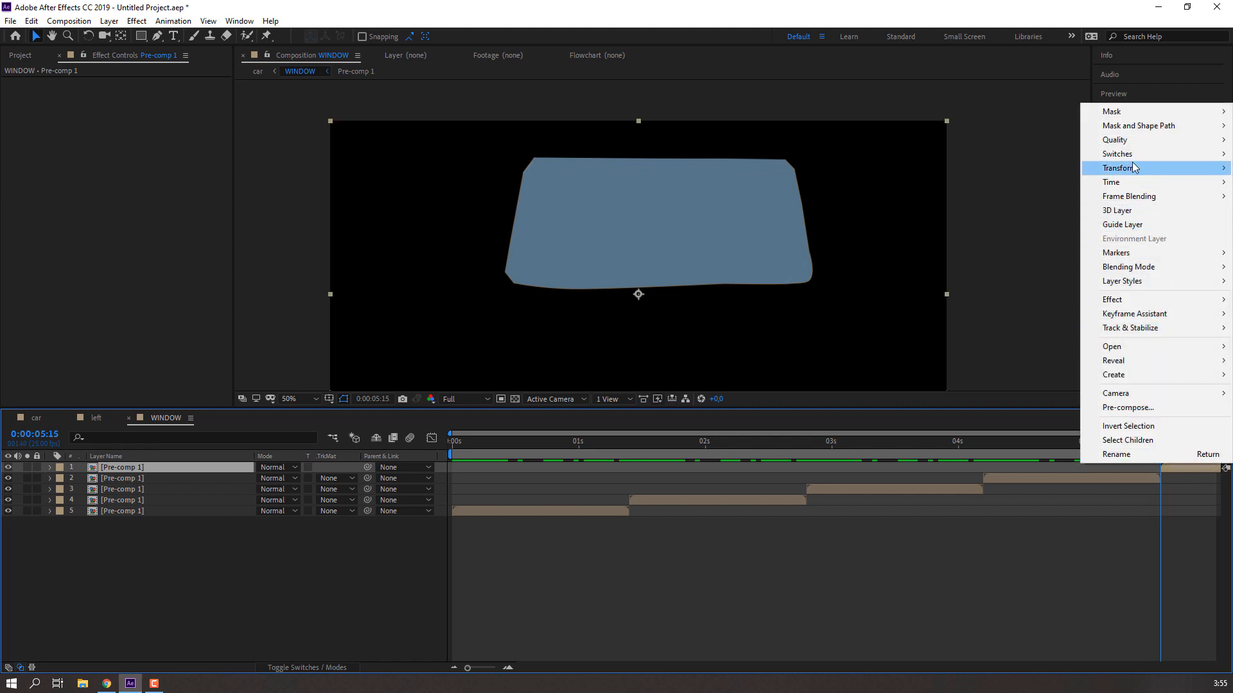
pyautogui.moveTo(1120, 168)
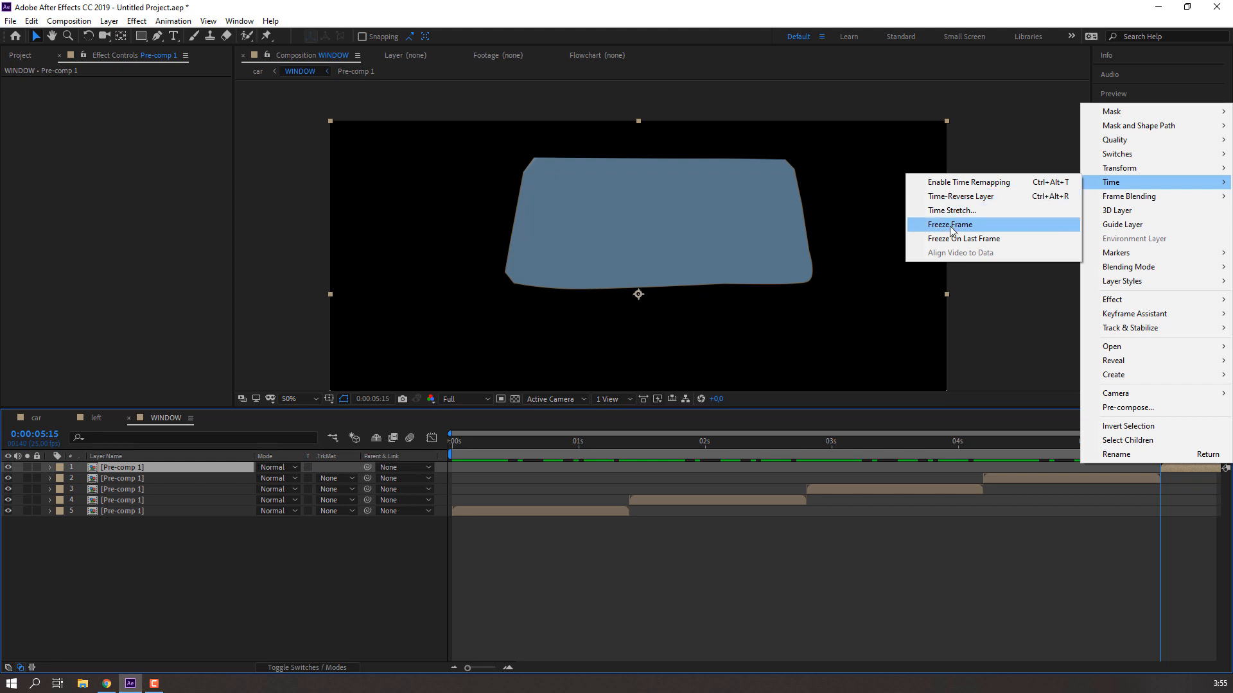
pyautogui.click(950, 226)
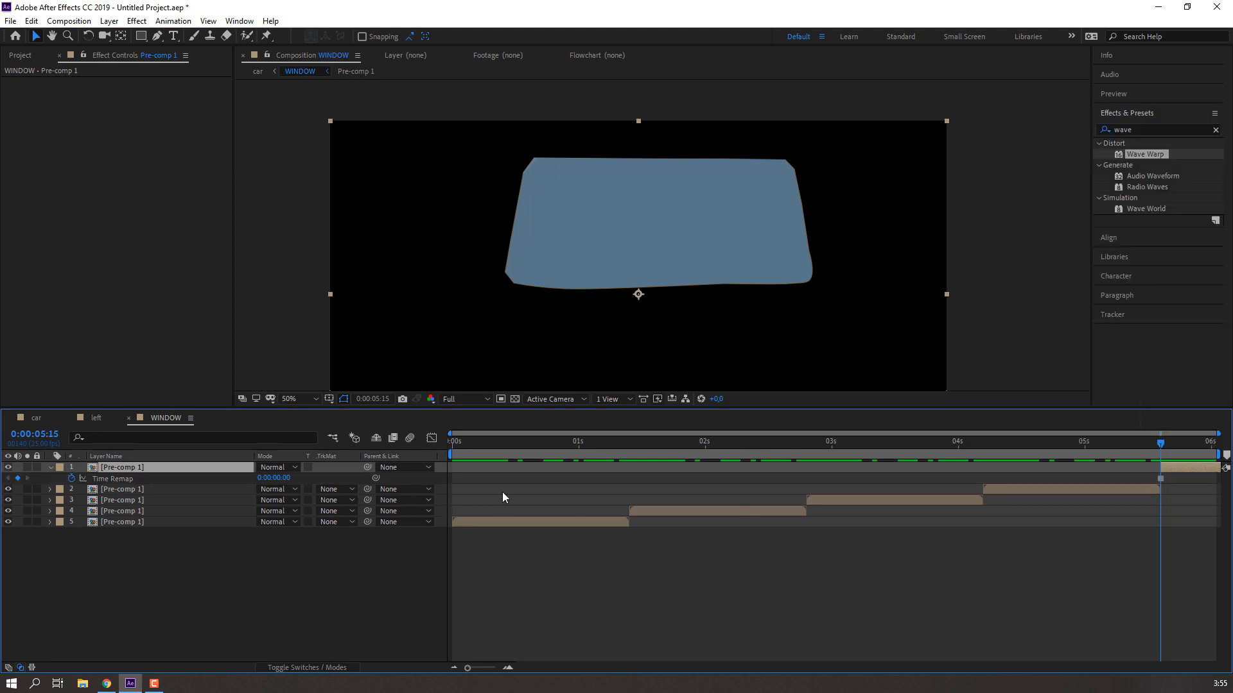
# Extend the car composition's work area to the end of the timeline, preview the animation, and return to the first frame
pyautogui.click(37, 418)
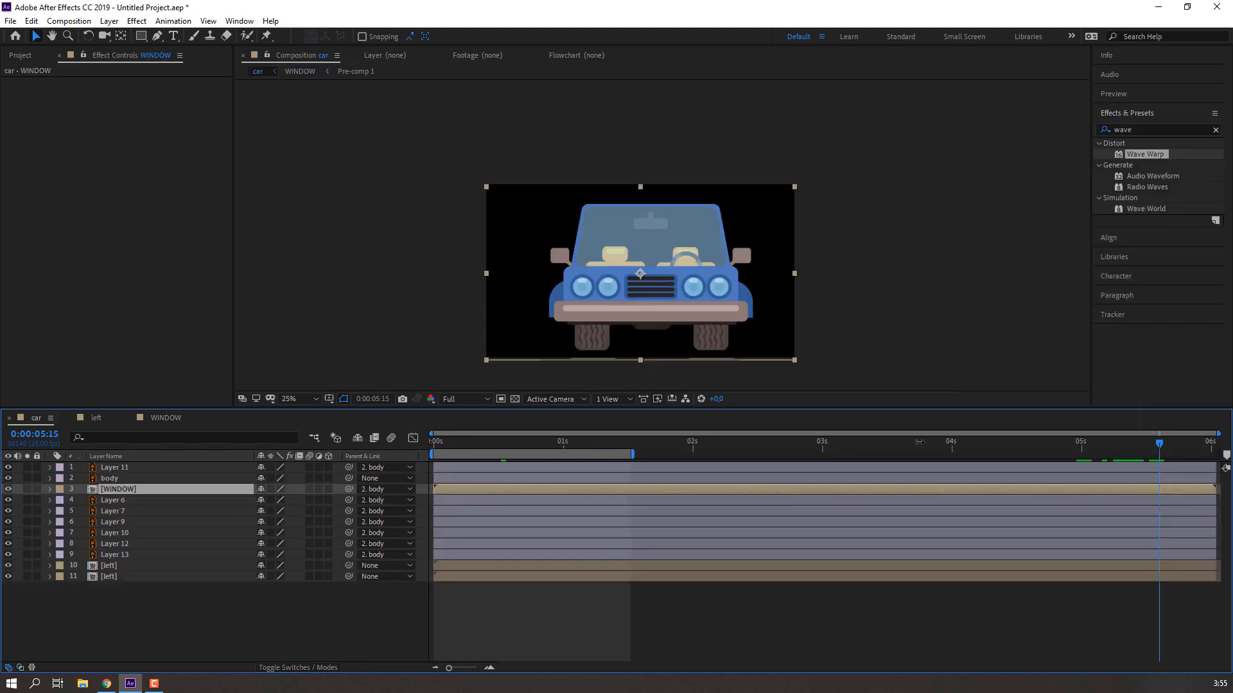
pyautogui.click(299, 399)
pyautogui.click(305, 429)
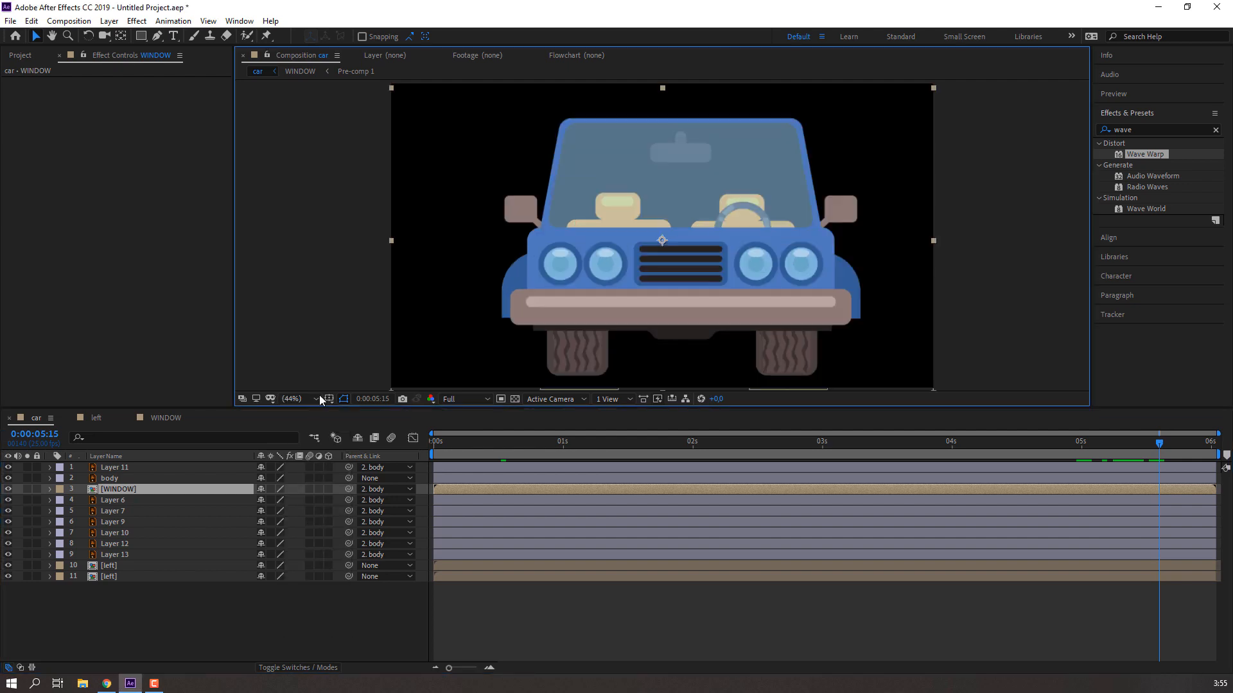
pyautogui.press('space')
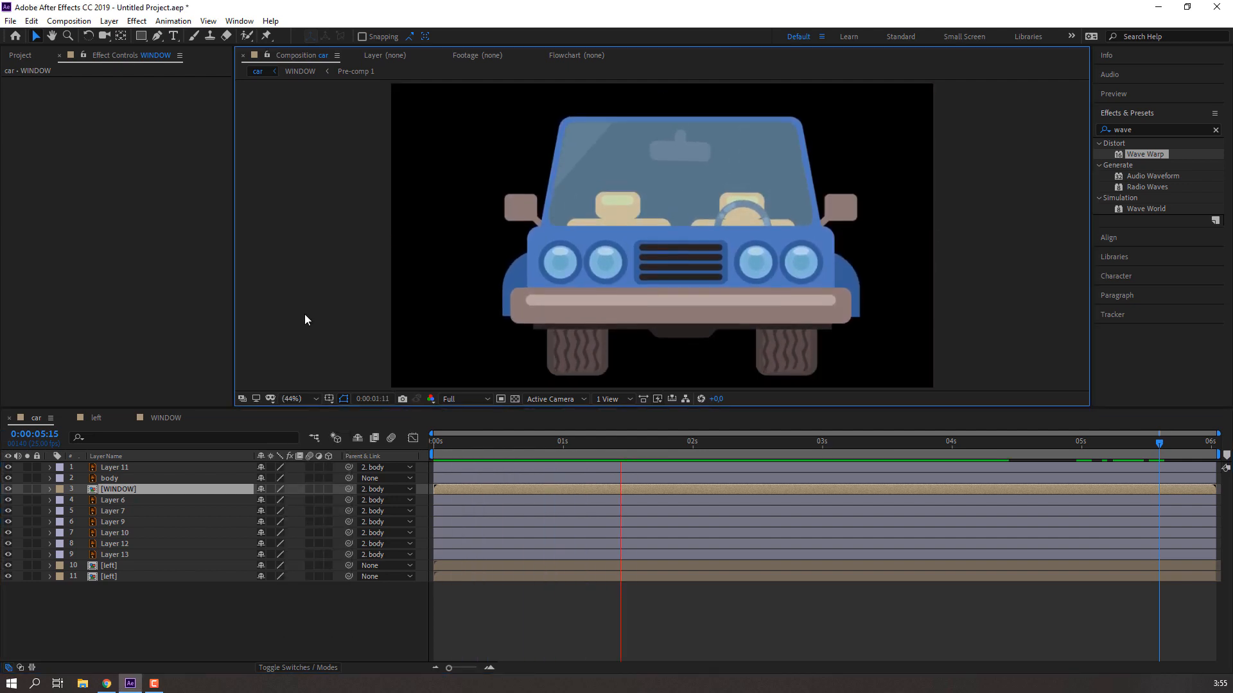
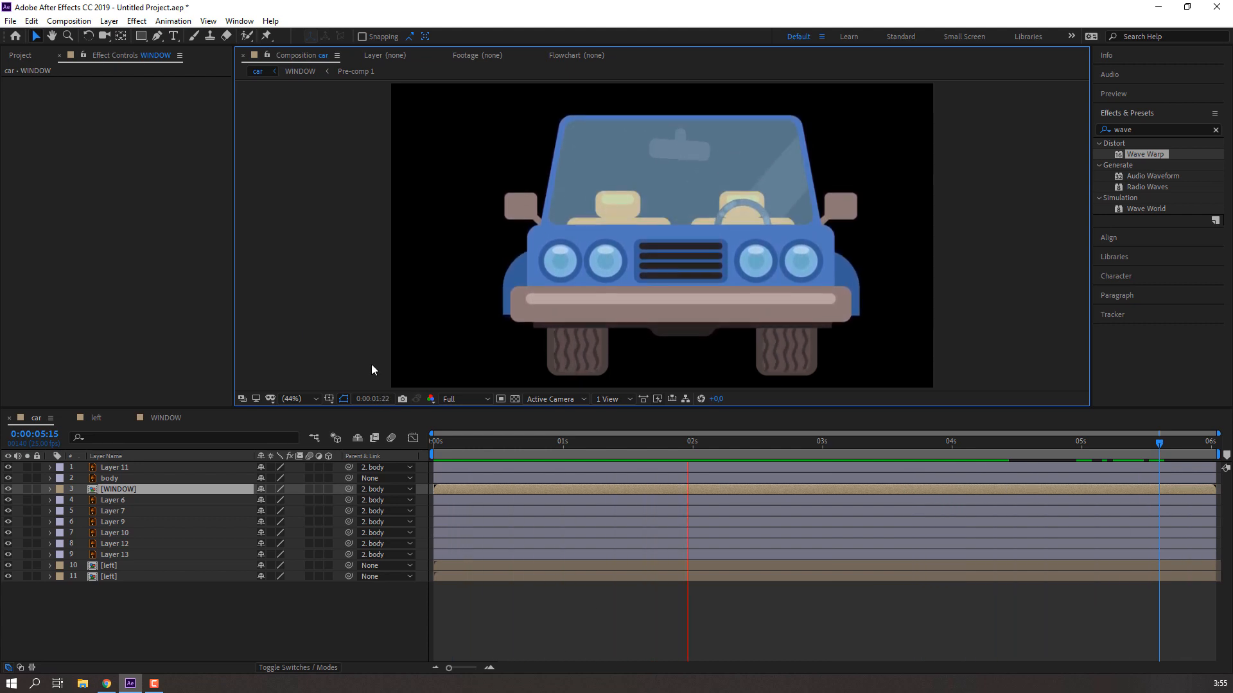
pyautogui.press('space')
pyautogui.moveTo(478, 445); pyautogui.dragTo(242, 473)
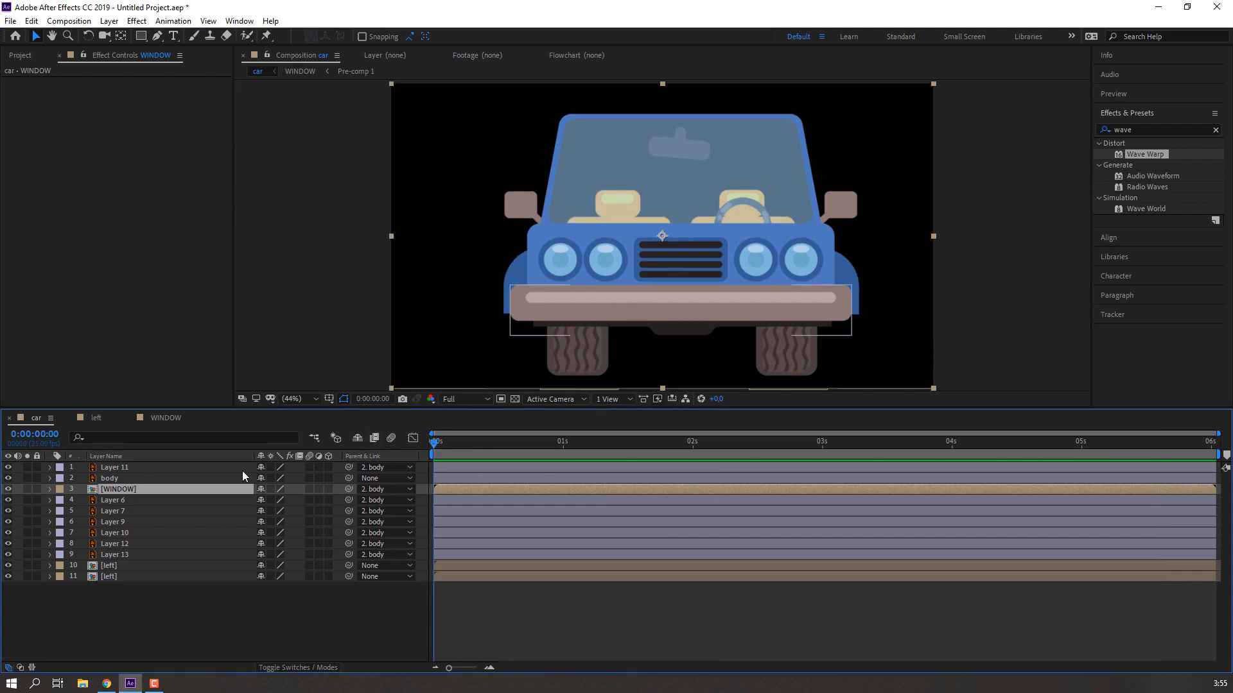
# Create a new composition from the car composition and set the nested car layer's scale to 70%
pyautogui.click(20, 55)
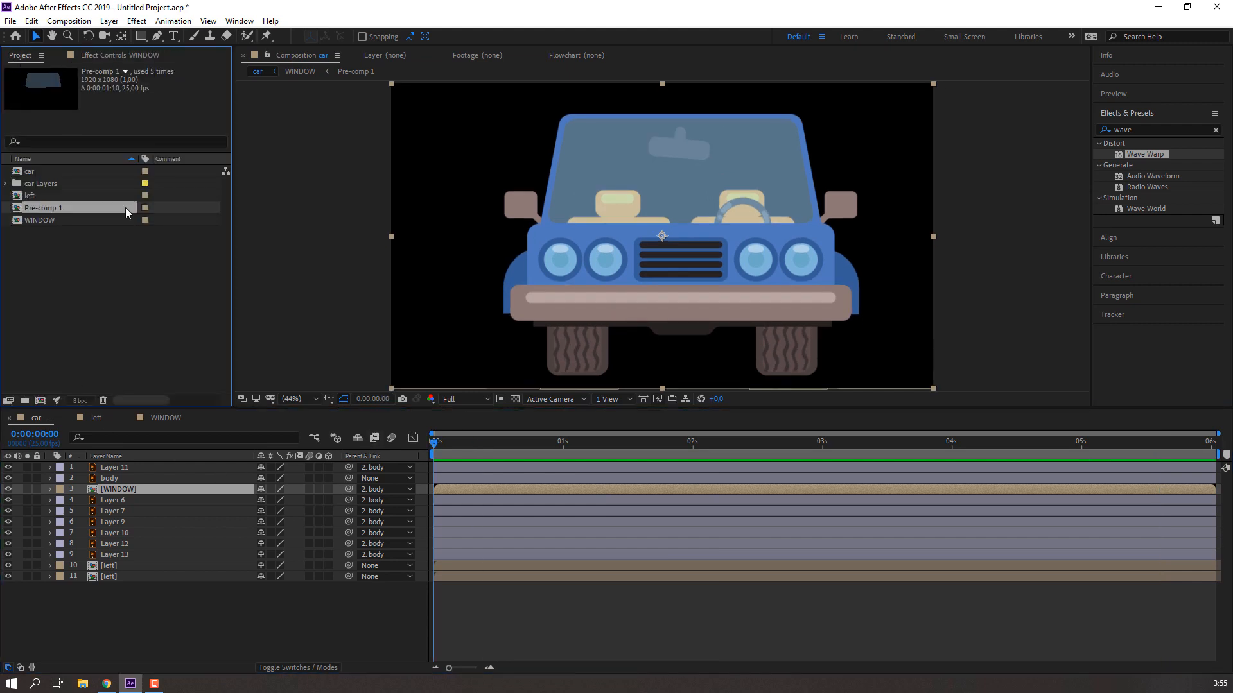
pyautogui.moveTo(35, 174); pyautogui.dragTo(40, 400)
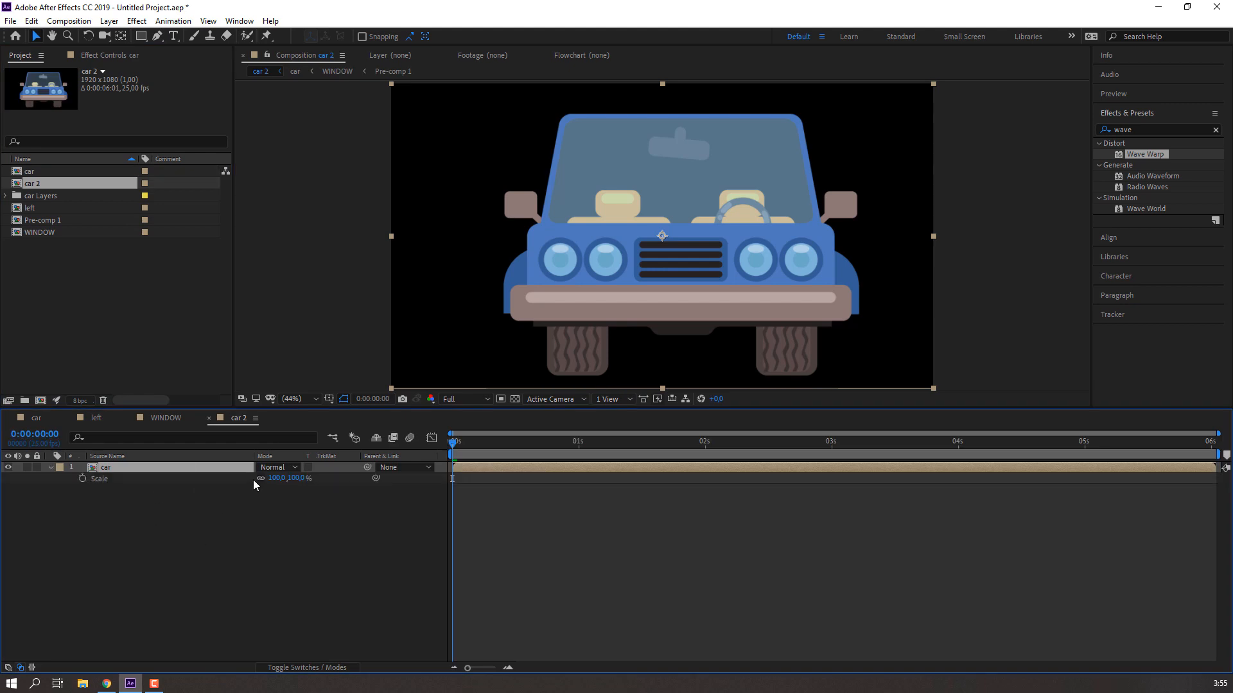
pyautogui.write('70')
pyautogui.press('Return')
pyautogui.click(159, 519)
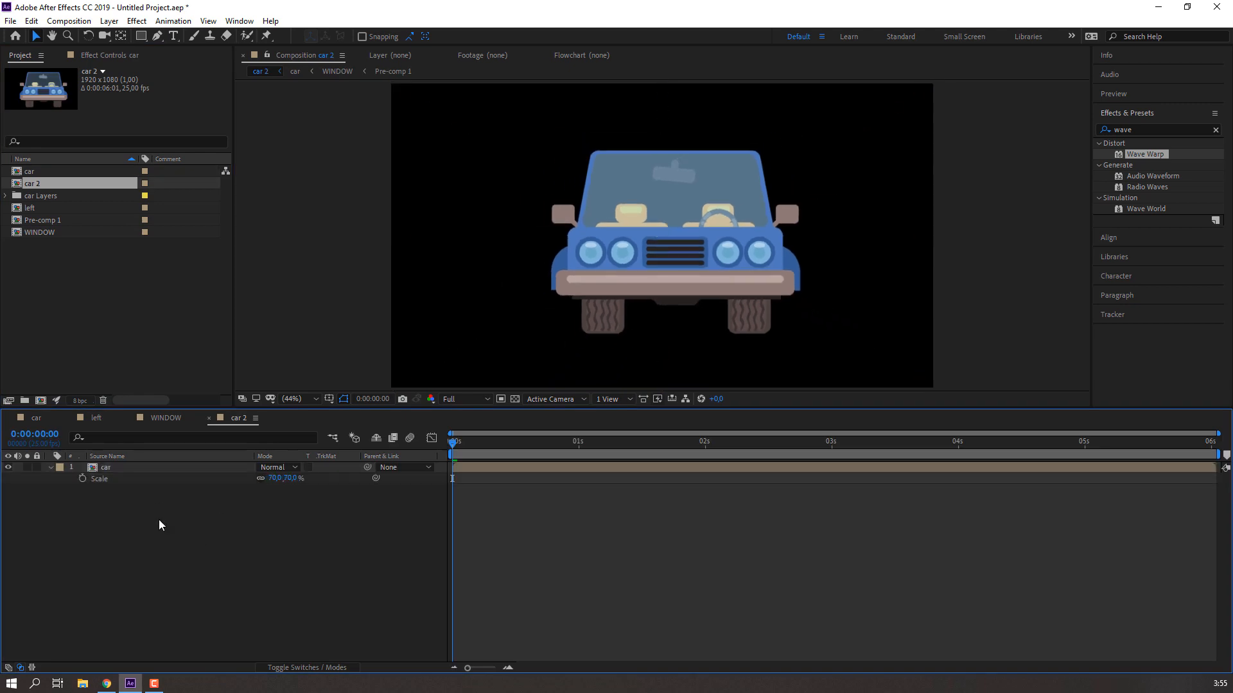
# Reduce the nested car layer's scale to 62% and collapse its properties
pyautogui.click(197, 465)
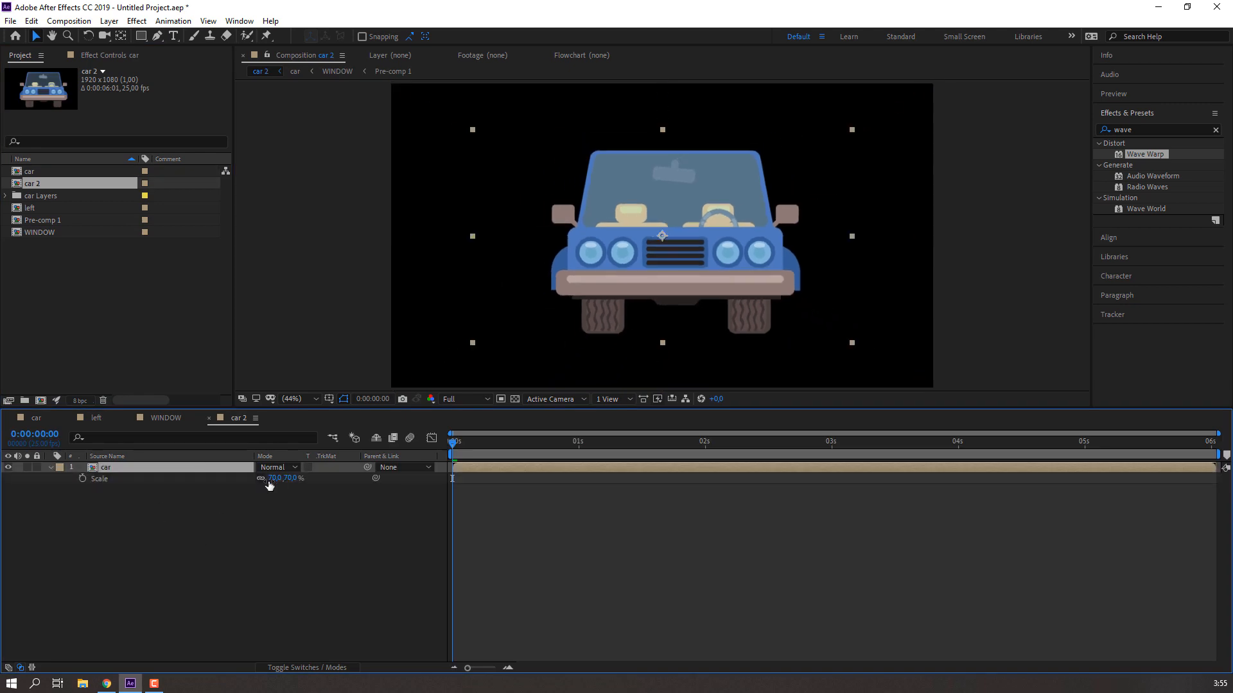
pyautogui.moveTo(275, 478); pyautogui.dragTo(270, 478)
pyautogui.click(250, 519)
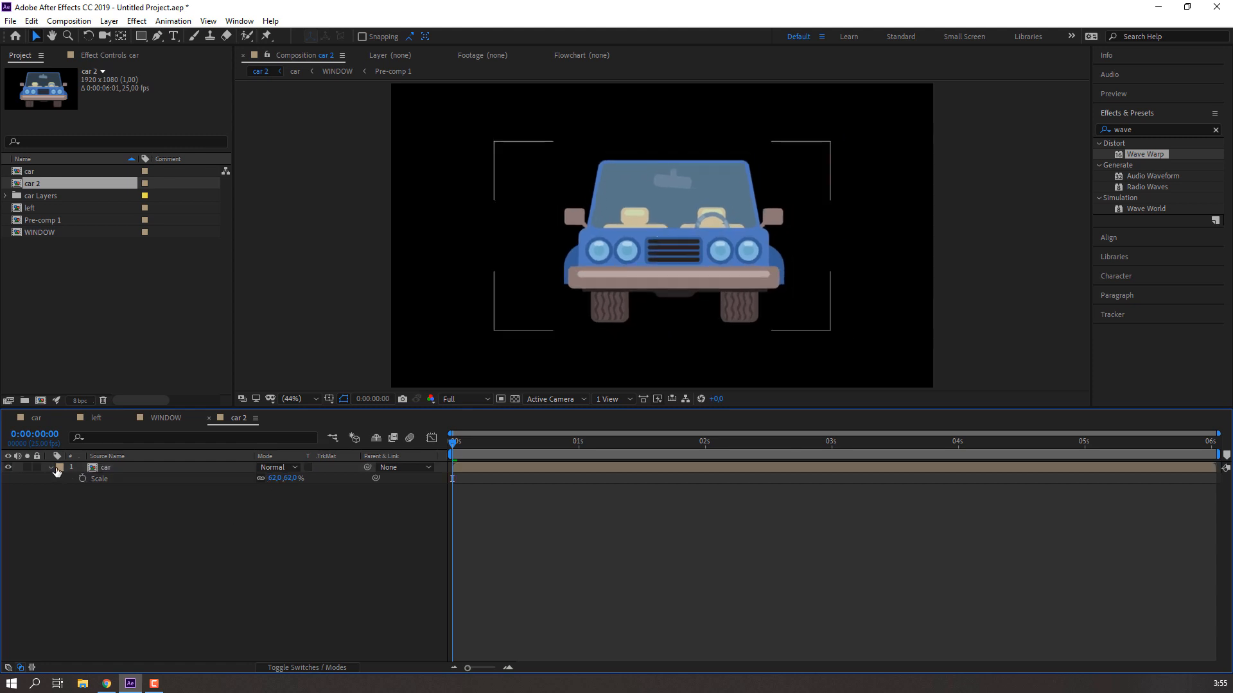
pyautogui.click(54, 468)
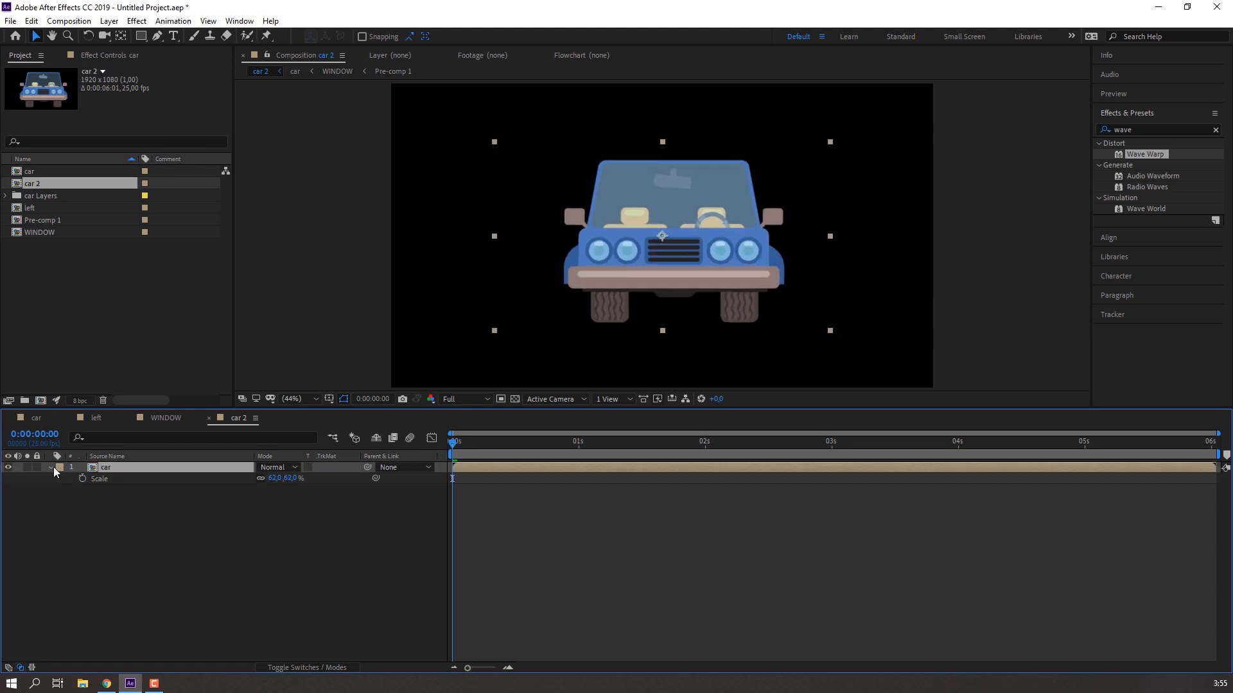
# Create a composition-sized solid named BG and place it beneath the car layer
pyautogui.rightClick(237, 525)
pyautogui.moveTo(361, 531)
pyautogui.click(461, 568)
pyautogui.write('B')
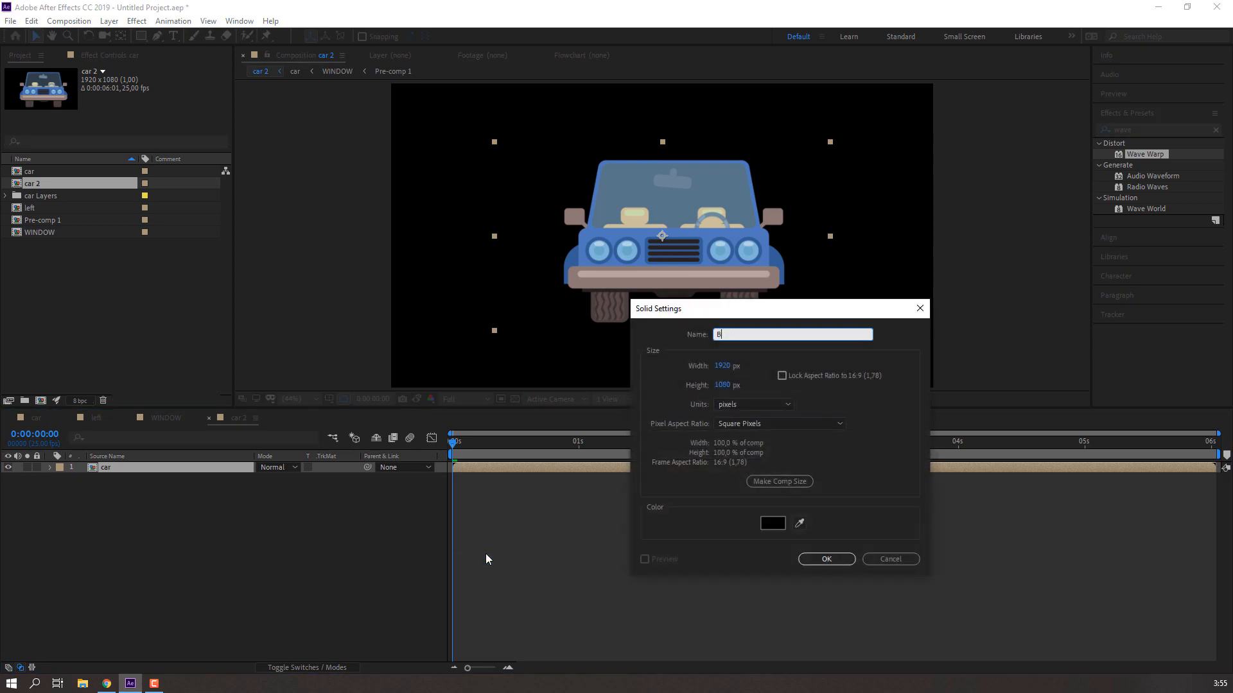
pyautogui.write('G')
pyautogui.press('Return')
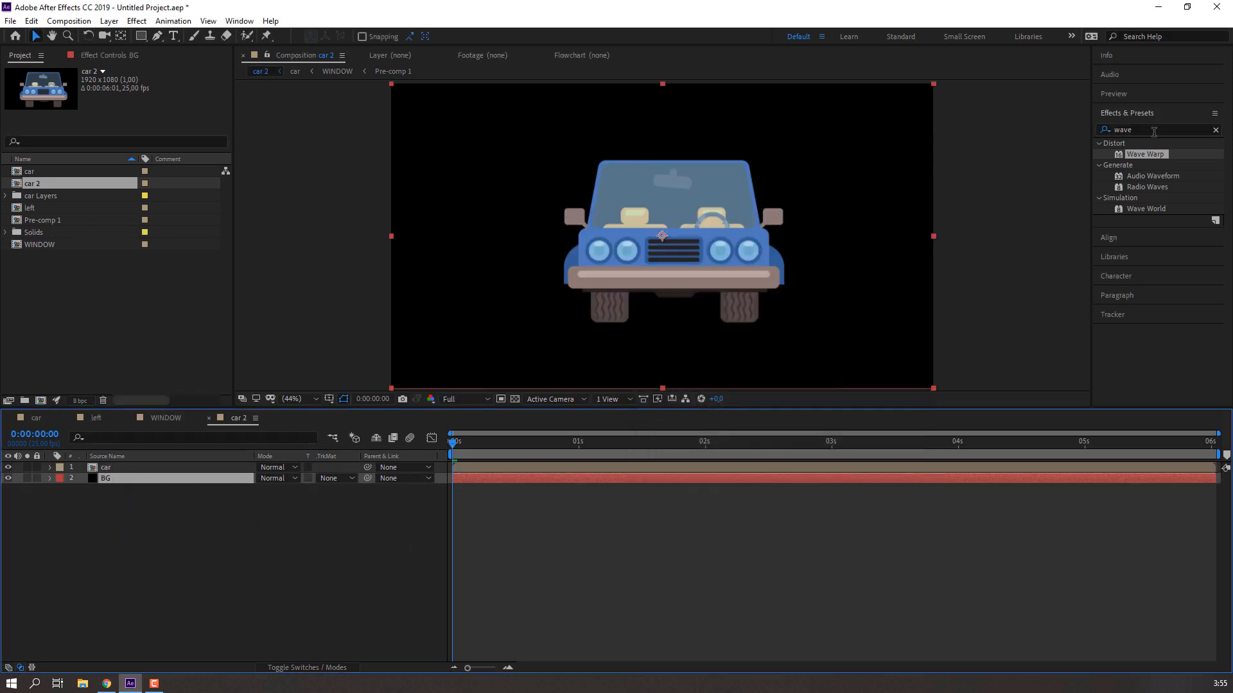
# Find the Fill effect and apply it to the BG solid
pyautogui.doubleClick(1154, 131)
pyautogui.write('fill')
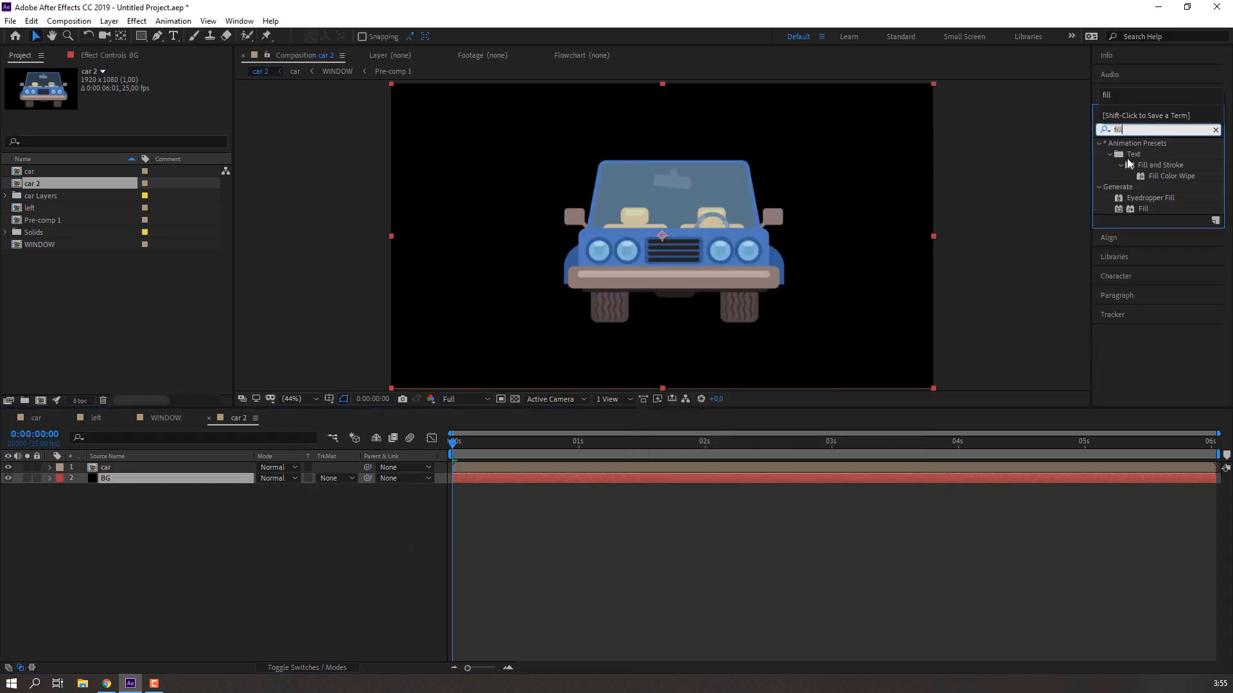
pyautogui.moveTo(1138, 212); pyautogui.dragTo(941, 301)
pyautogui.moveTo(204, 444); pyautogui.dragTo(147, 480)
# Set the BG solid's Fill colour to light grey D1D1D1 after trying brown and orange tones
pyautogui.click(133, 116)
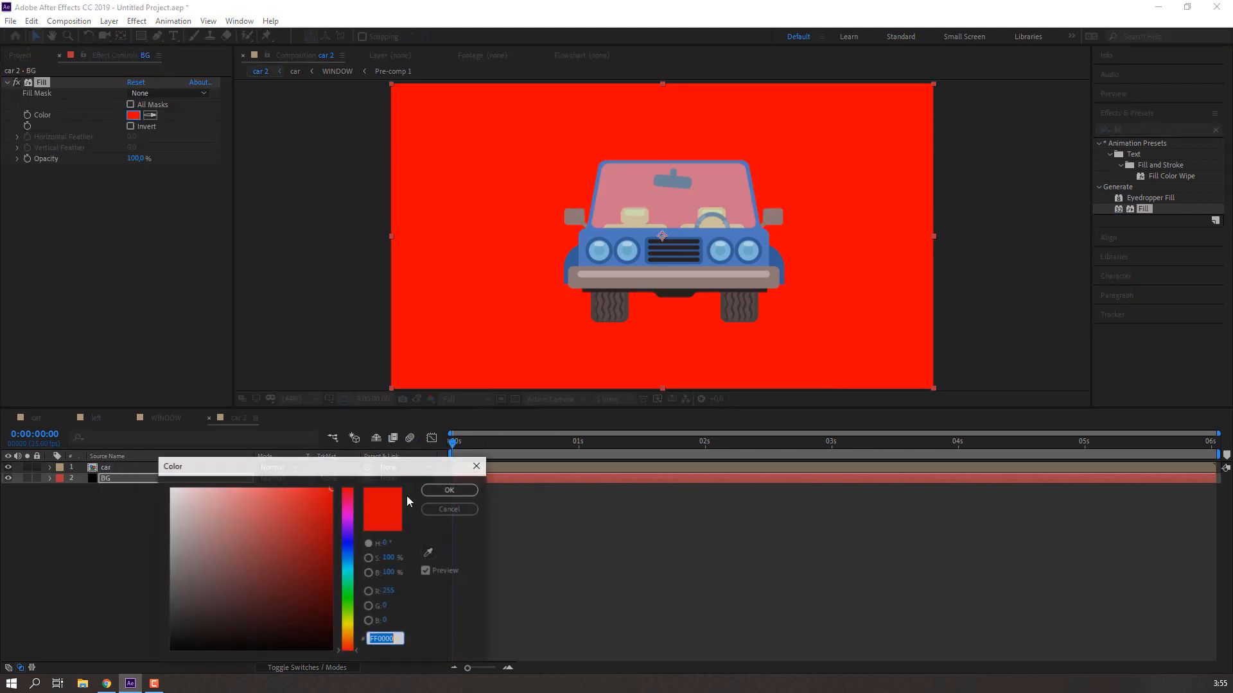
pyautogui.moveTo(256, 528)
pyautogui.mouseDown()
pyautogui.moveTo(138, 521)
pyautogui.moveTo(126, 535)
pyautogui.moveTo(180, 514)
pyautogui.moveTo(233, 525)
pyautogui.moveTo(243, 534)
pyautogui.moveTo(198, 550)
pyautogui.moveTo(234, 567)
pyautogui.mouseUp()
pyautogui.click(348, 549)
pyautogui.click(352, 634)
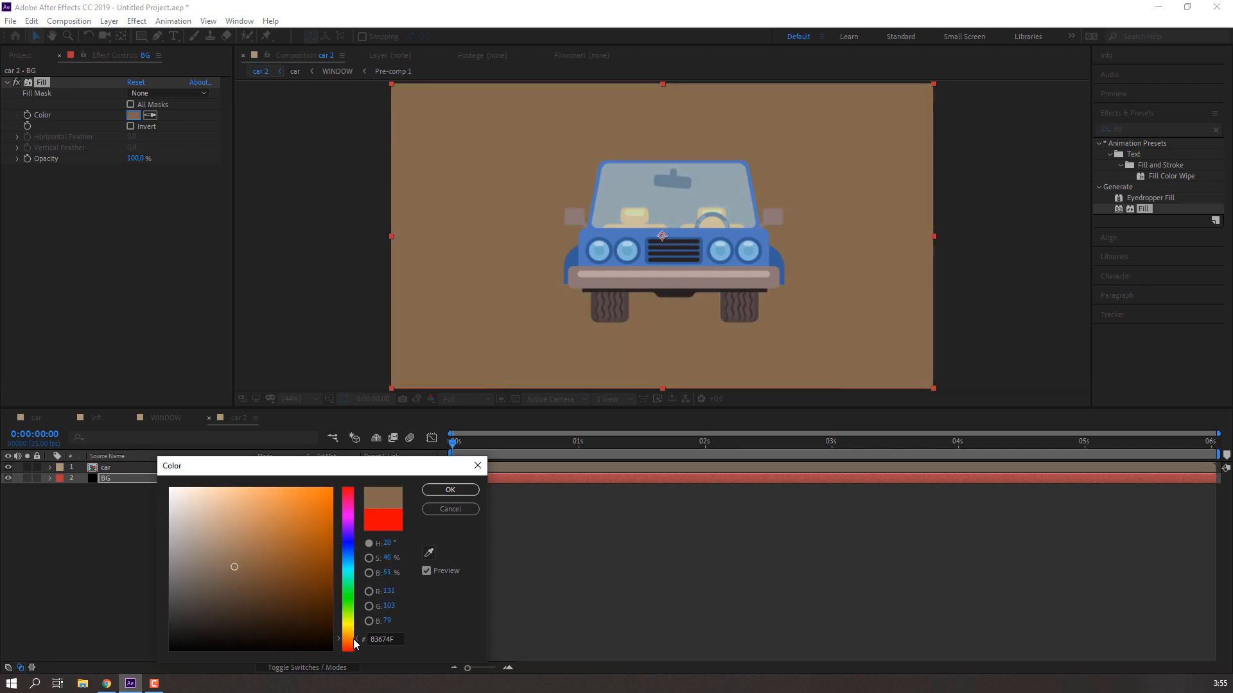
pyautogui.moveTo(215, 511); pyautogui.dragTo(262, 495)
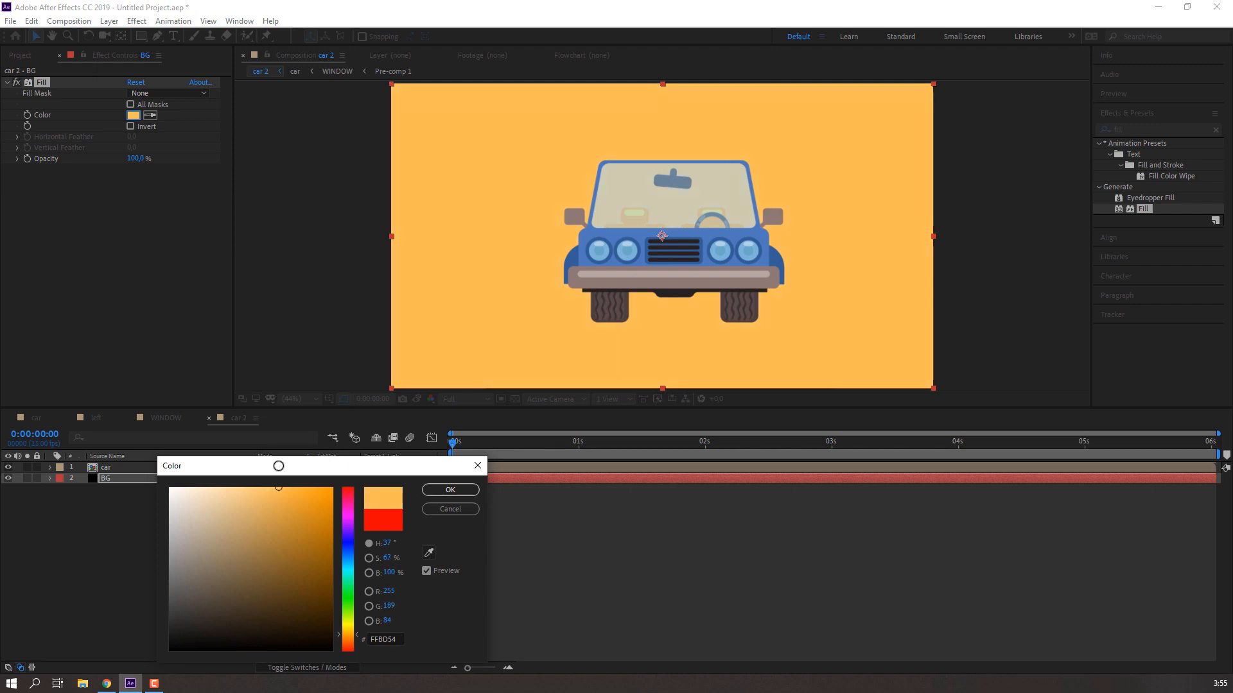
pyautogui.click(350, 644)
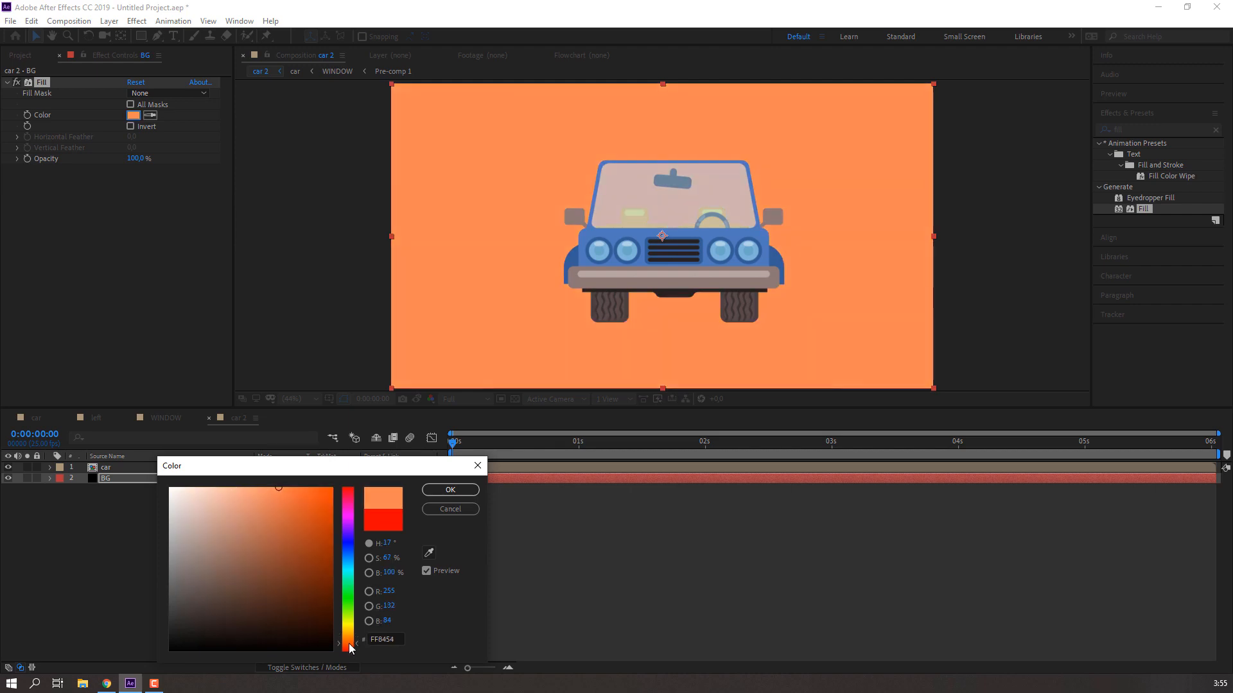
pyautogui.moveTo(256, 482); pyautogui.dragTo(101, 516)
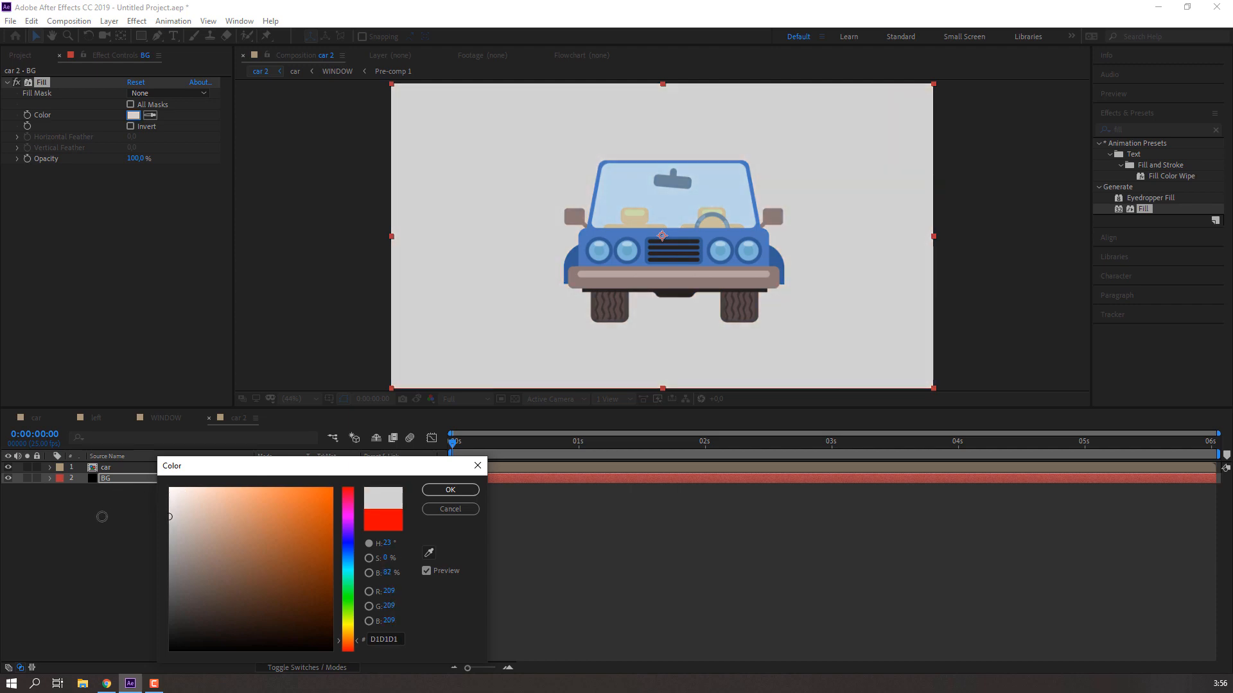
pyautogui.click(450, 490)
# Shift the car slightly to the left so it sits nearer the centre of the frame
pyautogui.click(598, 272)
pyautogui.press(',')
pyautogui.press(',')
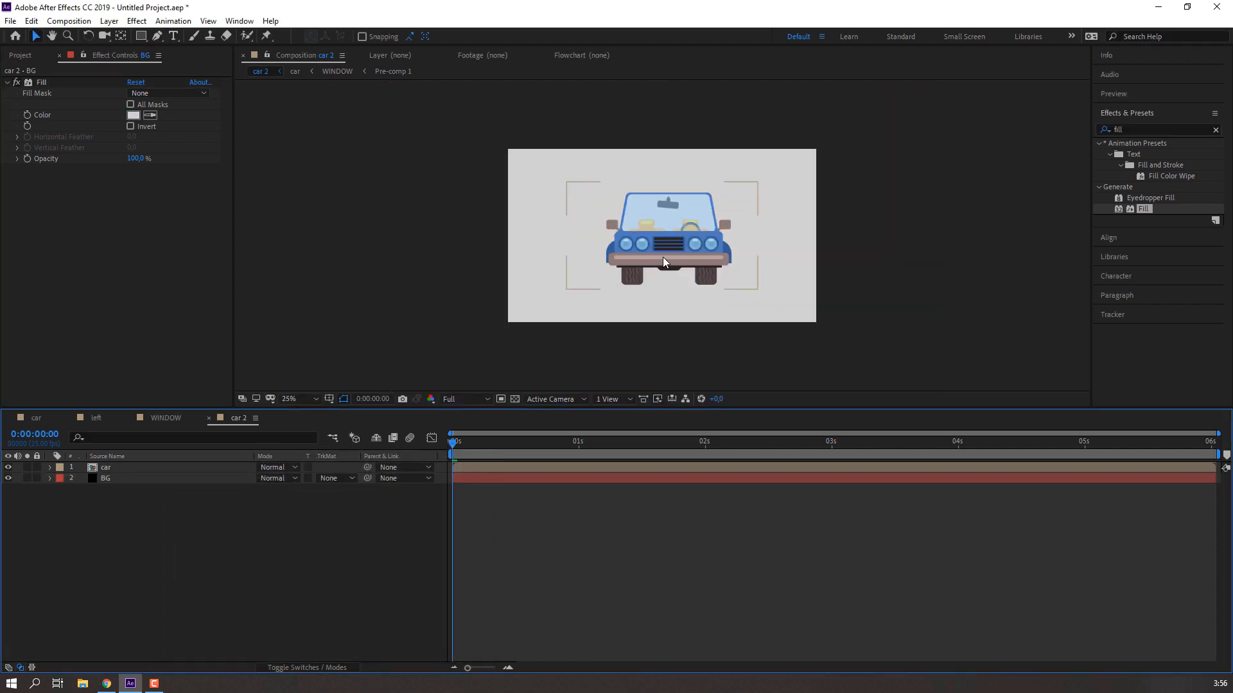
pyautogui.moveTo(664, 257); pyautogui.dragTo(660, 257)
pyautogui.click(294, 533)
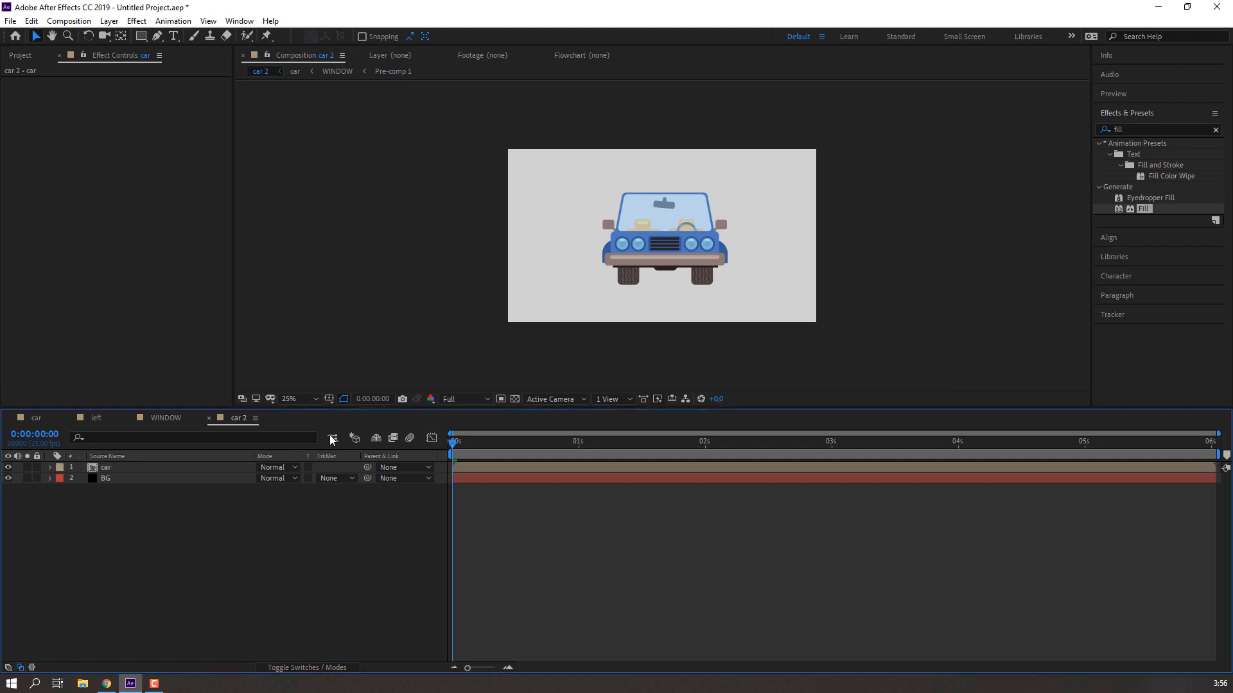
# Draw a flat ellipse beneath the wheels, about as wide as the car, on a new shape layer
pyautogui.moveTo(144, 40); pyautogui.dragTo(181, 65)
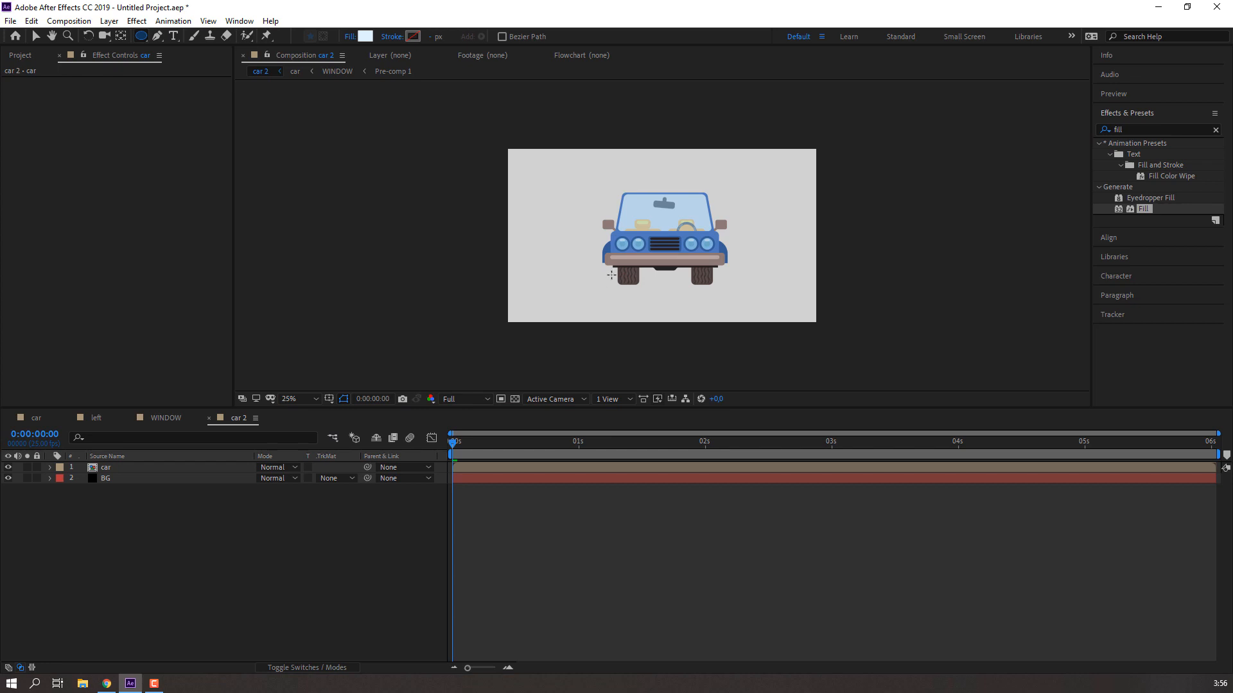
pyautogui.moveTo(604, 275); pyautogui.dragTo(731, 293)
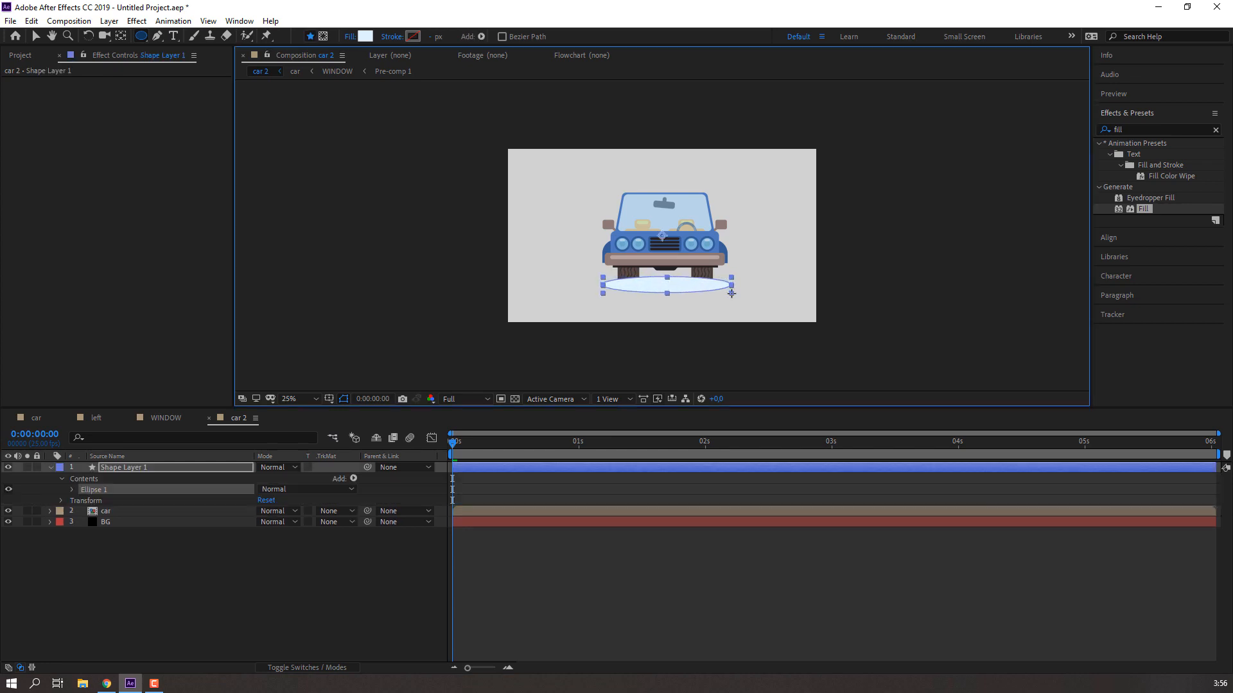
pyautogui.click(36, 39)
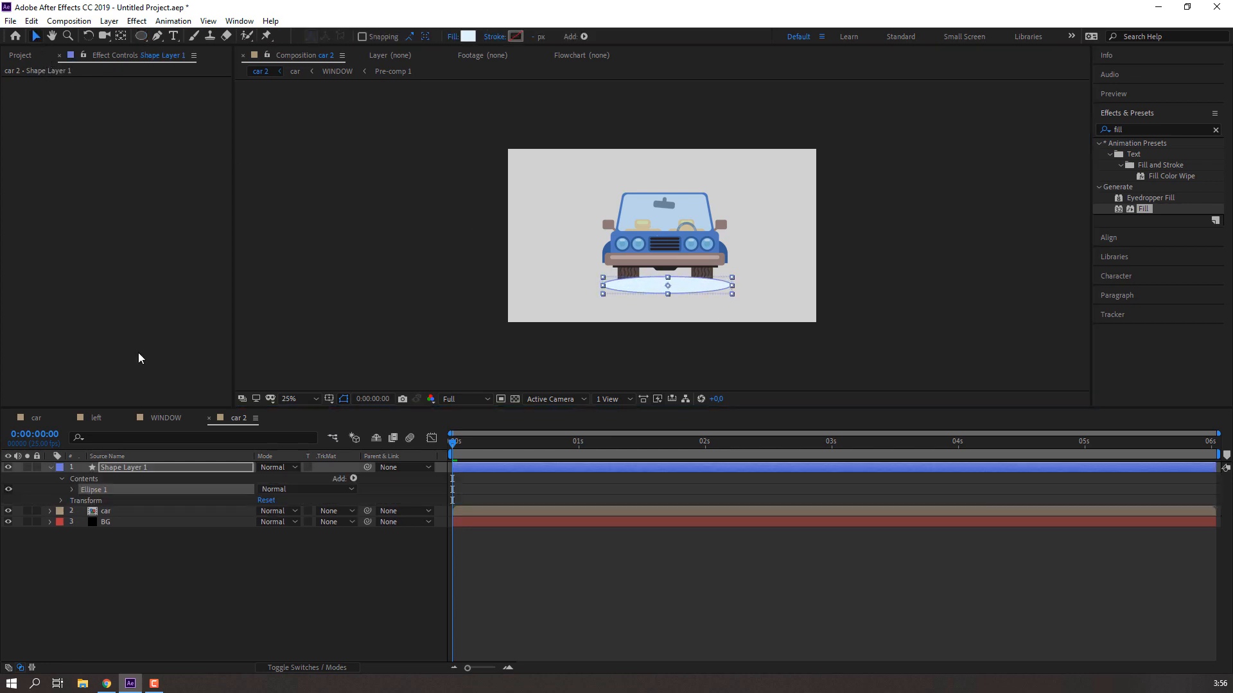
# Place the ellipse's shape layer between the car and BG layers and rename it shadow
pyautogui.click(53, 468)
pyautogui.moveTo(115, 467); pyautogui.dragTo(159, 482)
pyautogui.press('Return')
pyautogui.write('shadow')
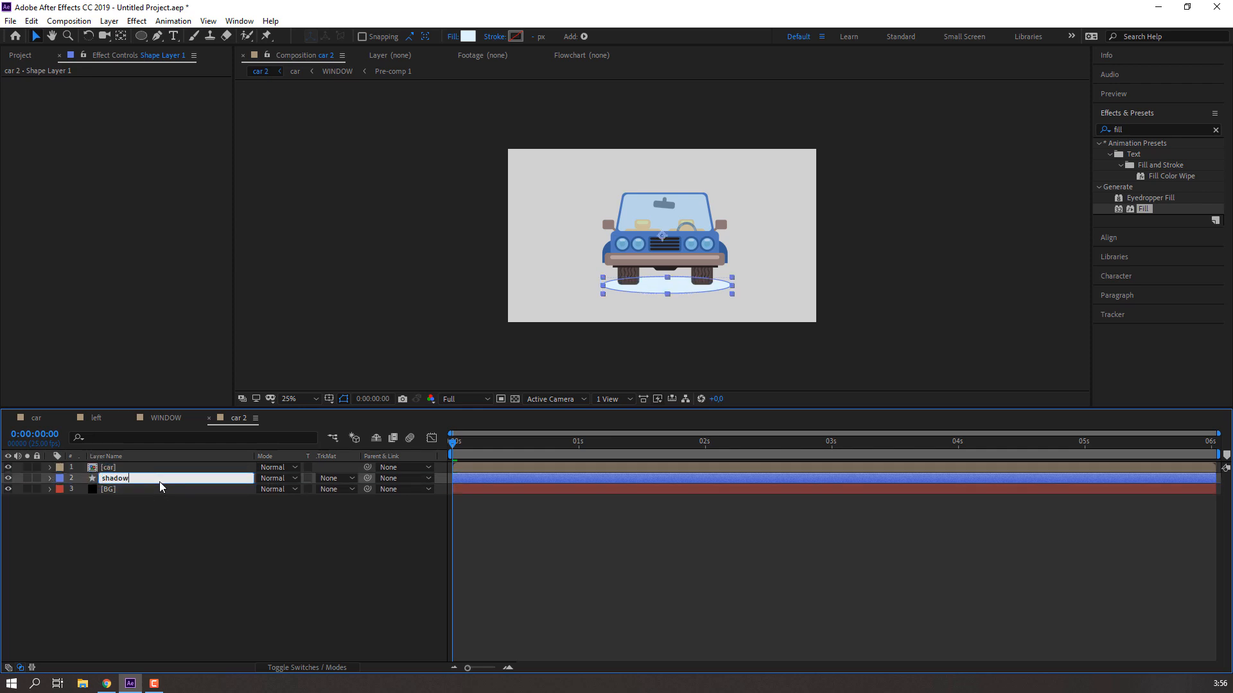
pyautogui.press('Return')
# Fill the shadow ellipse with grey BBBBBB, based on a sample of the background colour, and preview the animation
pyautogui.click(467, 37)
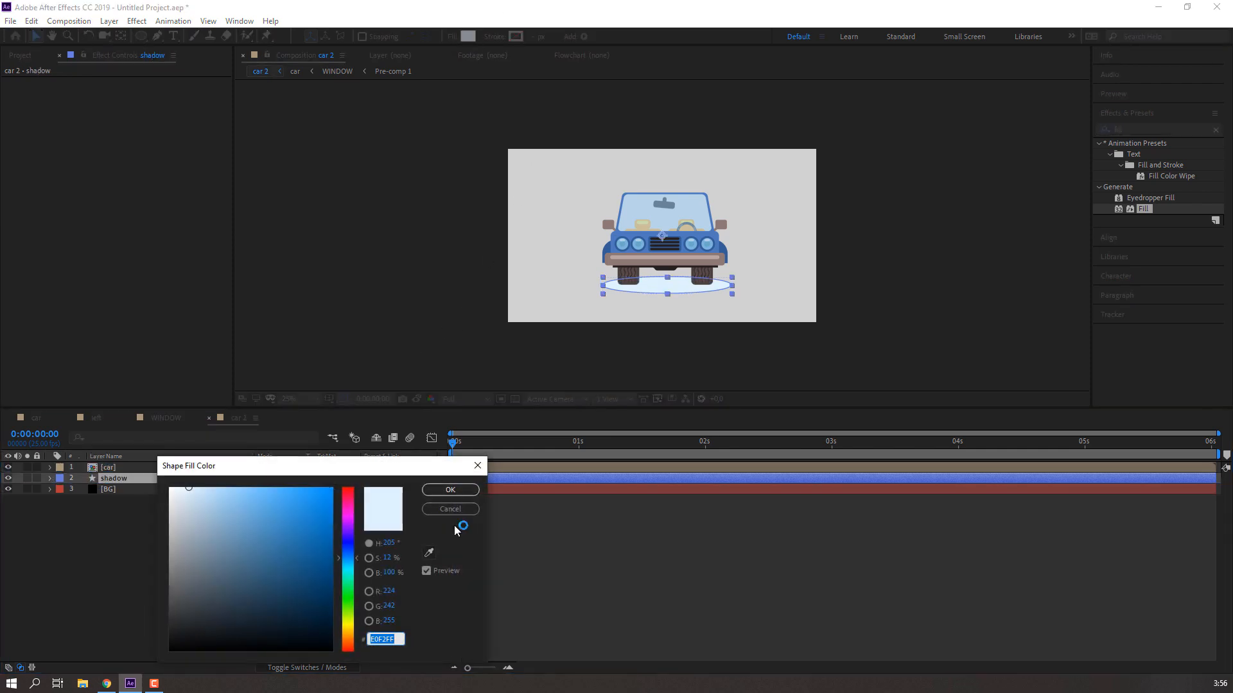
pyautogui.click(429, 553)
pyautogui.click(578, 297)
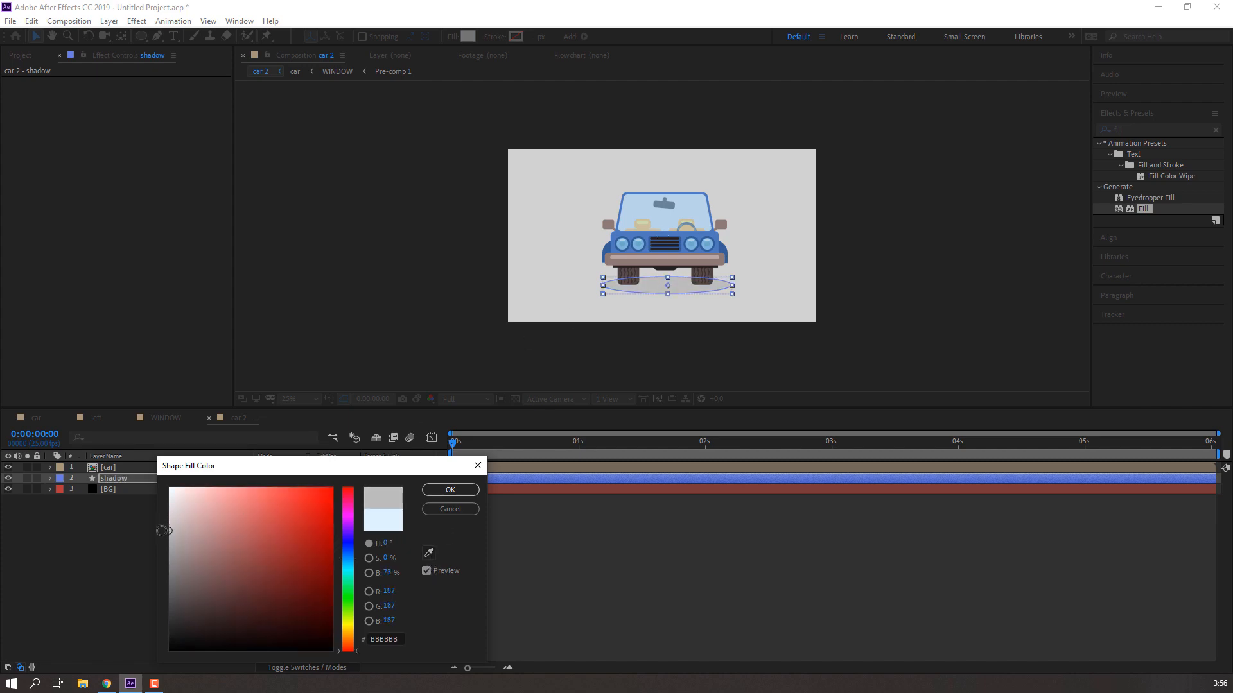
pyautogui.click(450, 490)
pyautogui.click(271, 576)
pyautogui.scroll(2, 438, 324)
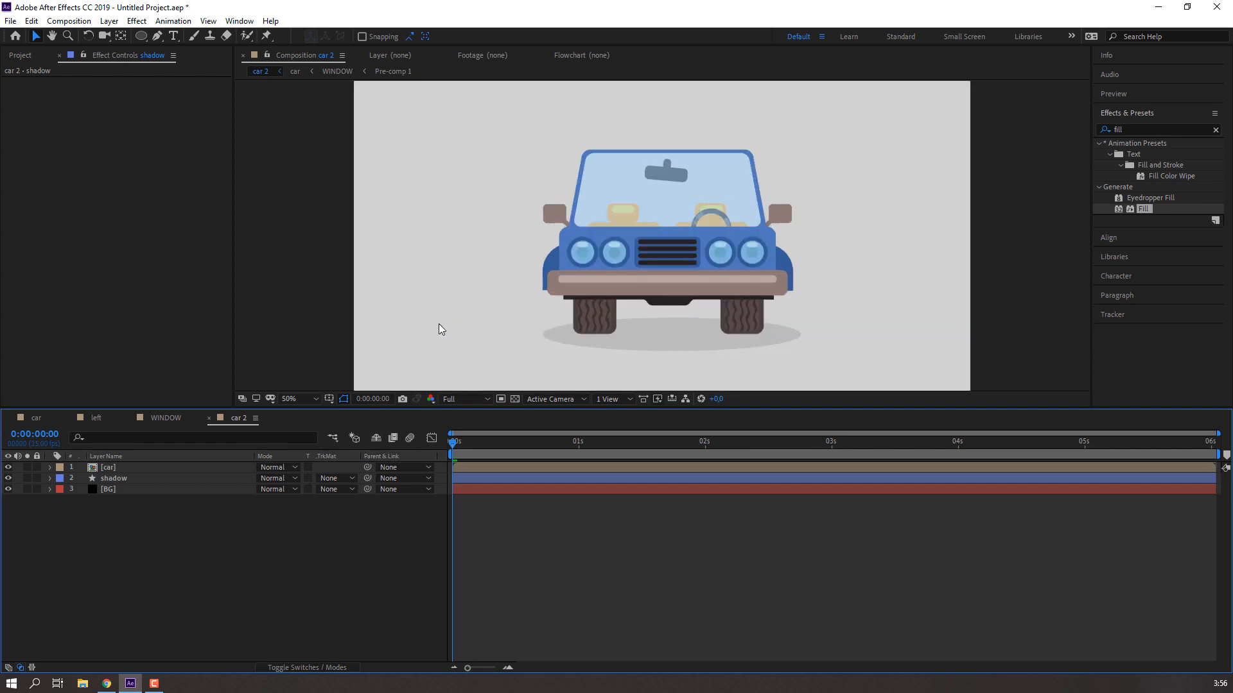
pyautogui.press('space')
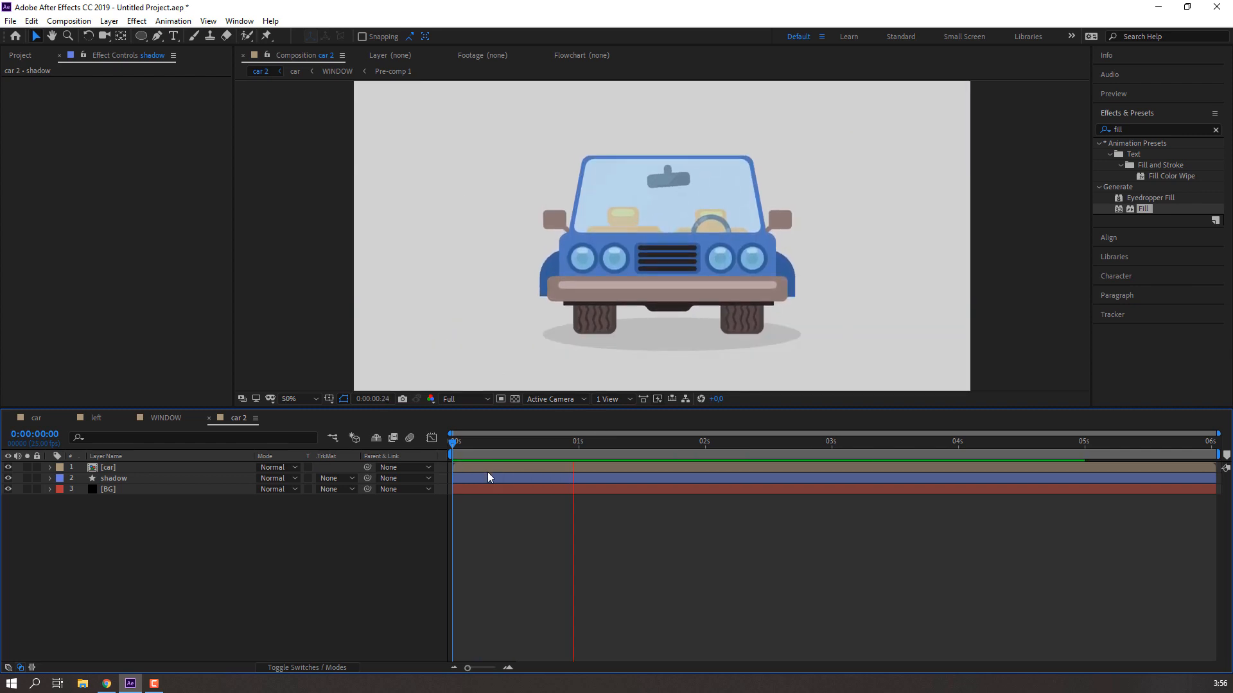
# Add a 100% Scale keyframe to the shadow layer at the start and centre its anchor point on the ellipse
pyautogui.click(141, 478)
pyautogui.press('s')
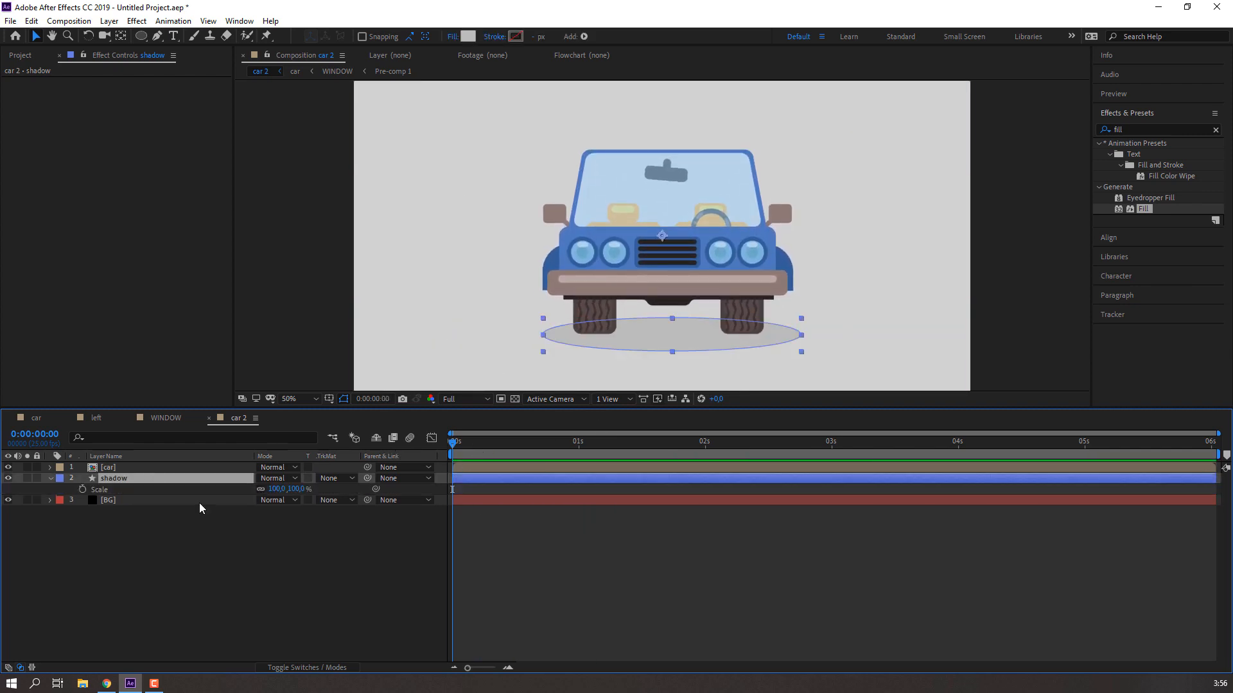
pyautogui.click(83, 489)
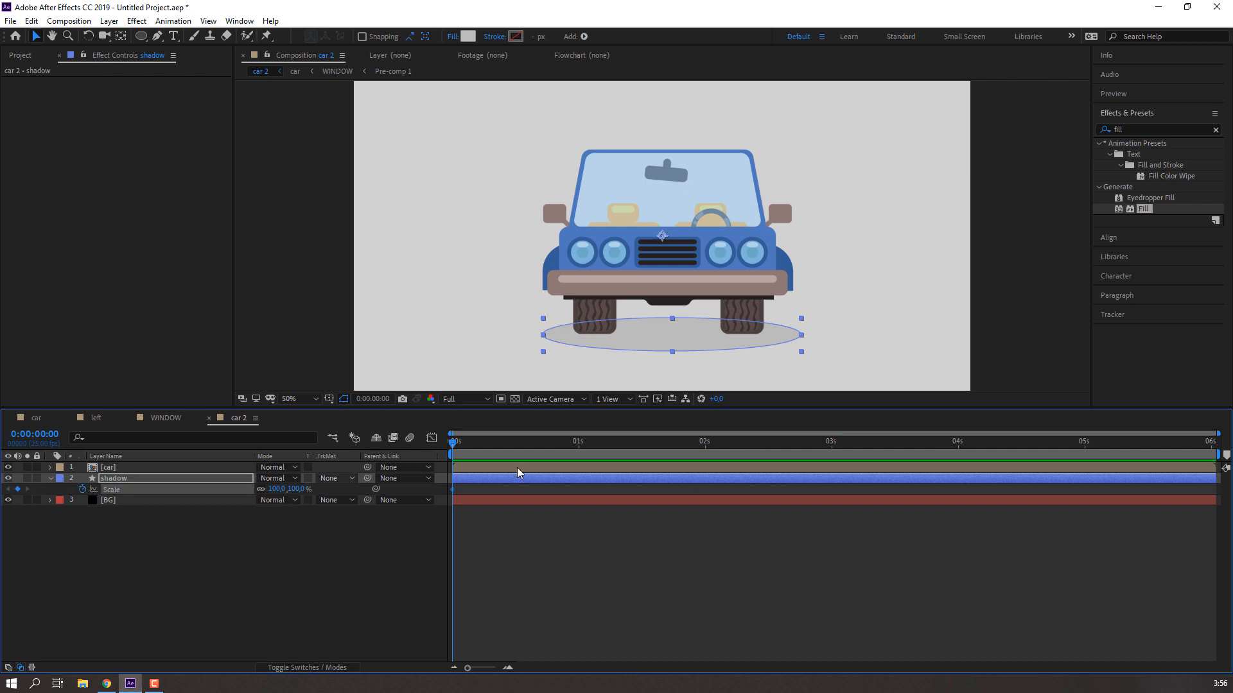
pyautogui.moveTo(459, 447); pyautogui.dragTo(503, 442)
pyautogui.moveTo(278, 491); pyautogui.dragTo(274, 490)
pyautogui.hotkey('ctrl', 'z')
pyautogui.click(121, 36)
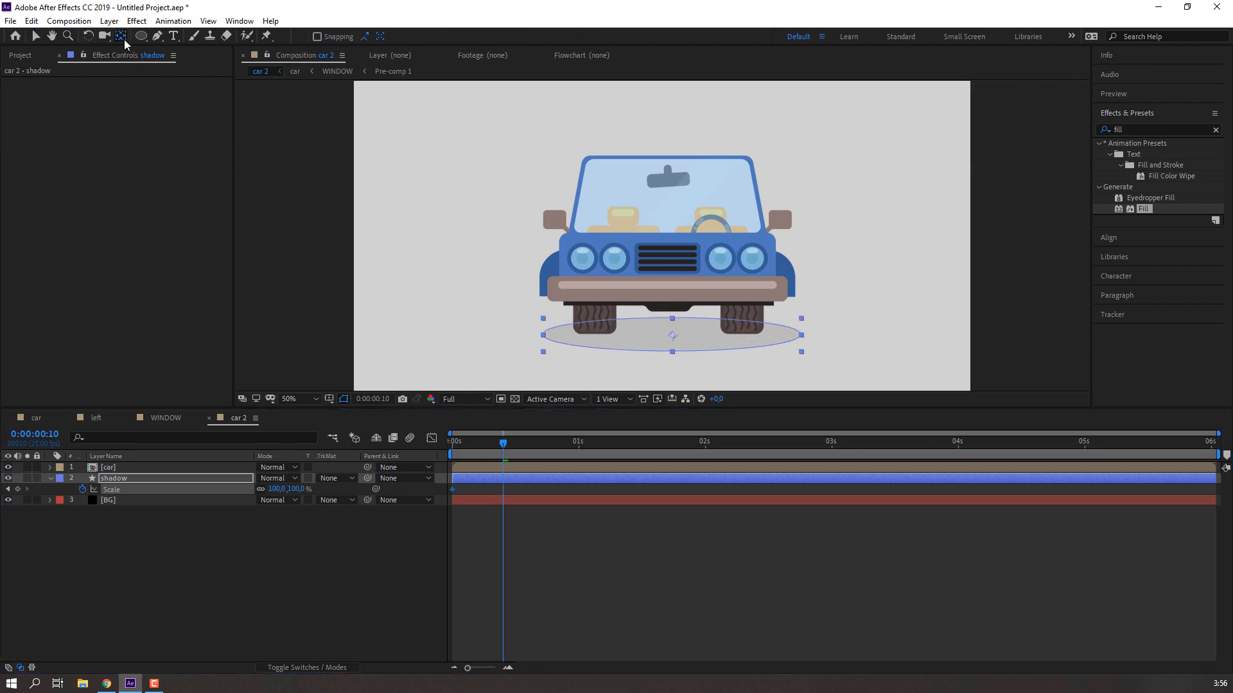
# Set the shadow layer's Scale to 90% at frame 10
pyautogui.click(285, 489)
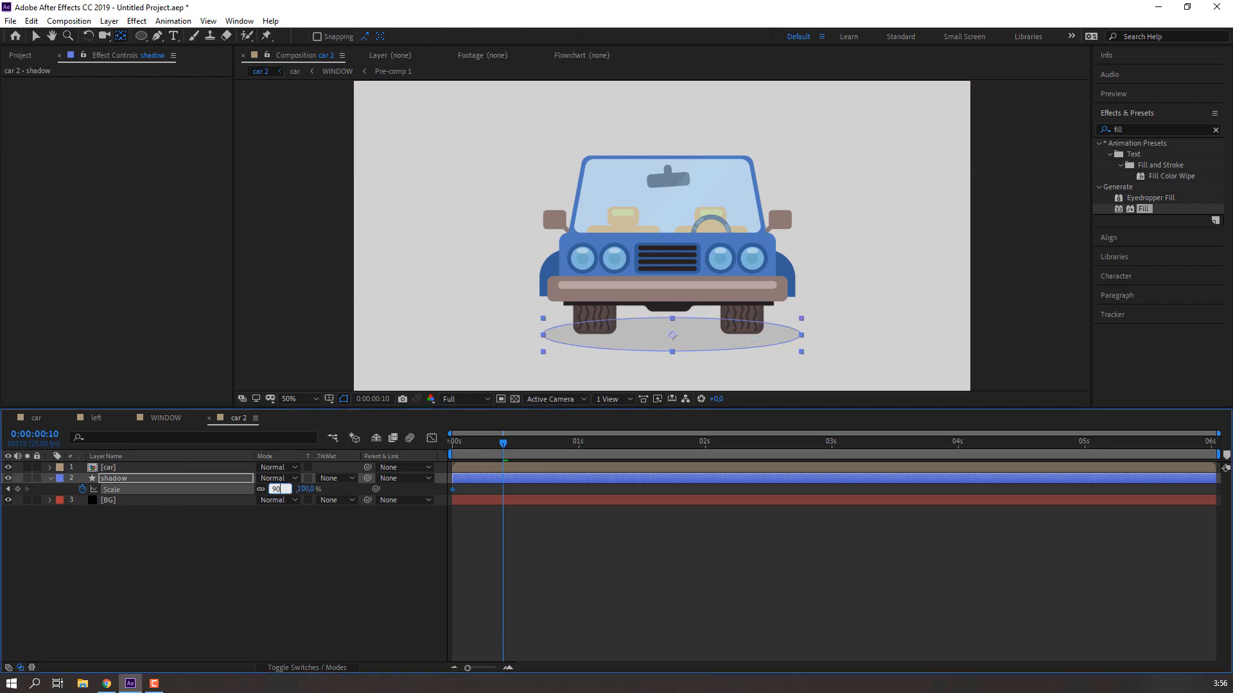
pyautogui.press('Return')
pyautogui.click(396, 540)
# Open the car composition and examine the body layer's Position keyframes, with the current time at its second keyframe
pyautogui.moveTo(505, 444)
pyautogui.mouseDown()
pyautogui.moveTo(457, 450)
pyautogui.moveTo(503, 455)
pyautogui.mouseUp()
pyautogui.click(490, 477)
pyautogui.click(492, 470)
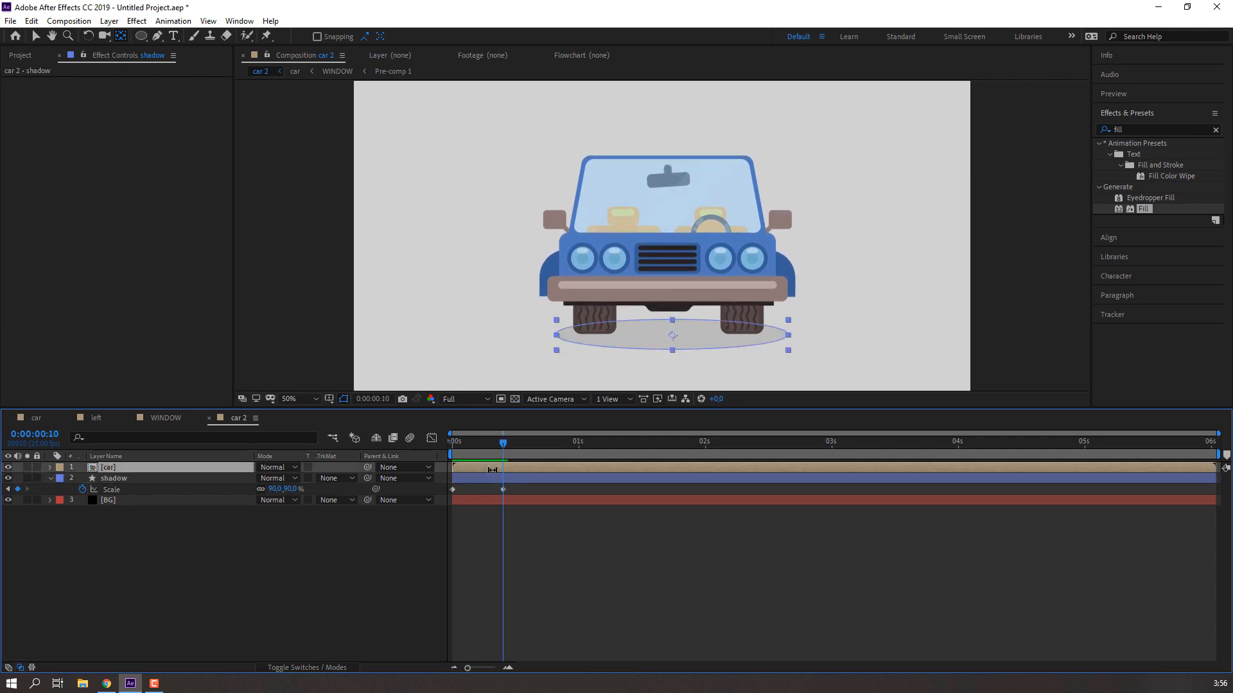
pyautogui.doubleClick(492, 470)
pyautogui.press('v')
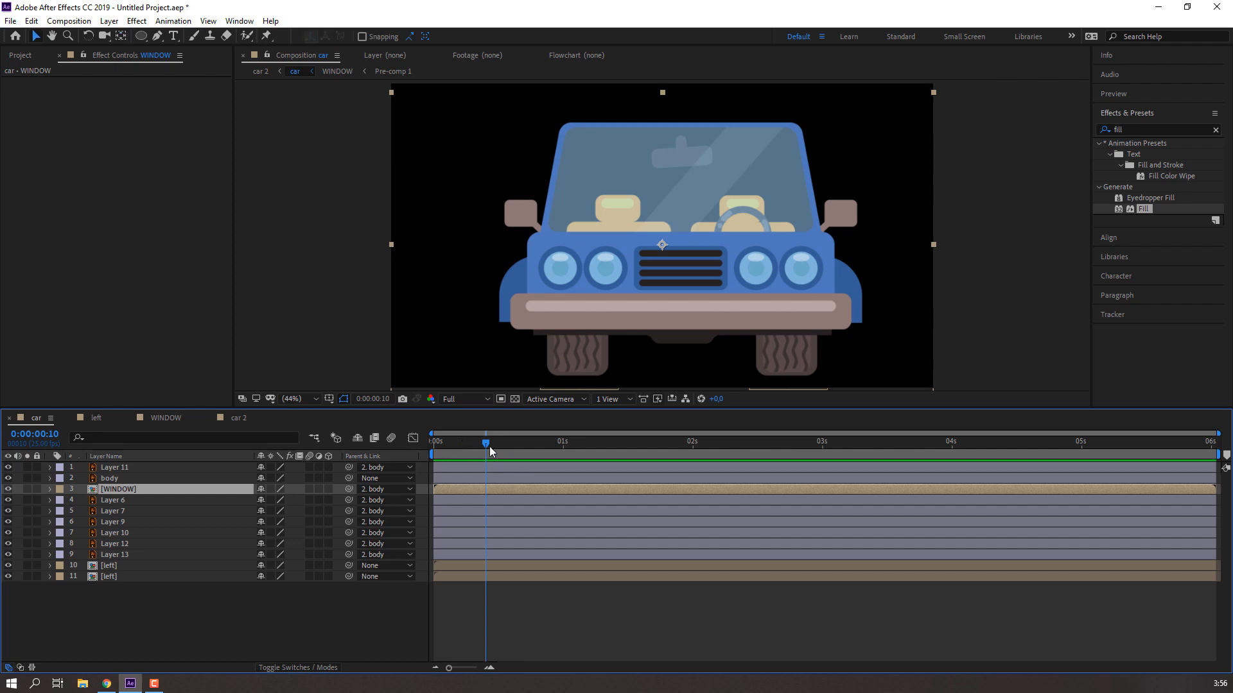
pyautogui.moveTo(489, 448)
pyautogui.mouseDown()
pyautogui.moveTo(452, 448)
pyautogui.moveTo(478, 441)
pyautogui.mouseUp()
pyautogui.click(121, 479)
pyautogui.press('u')
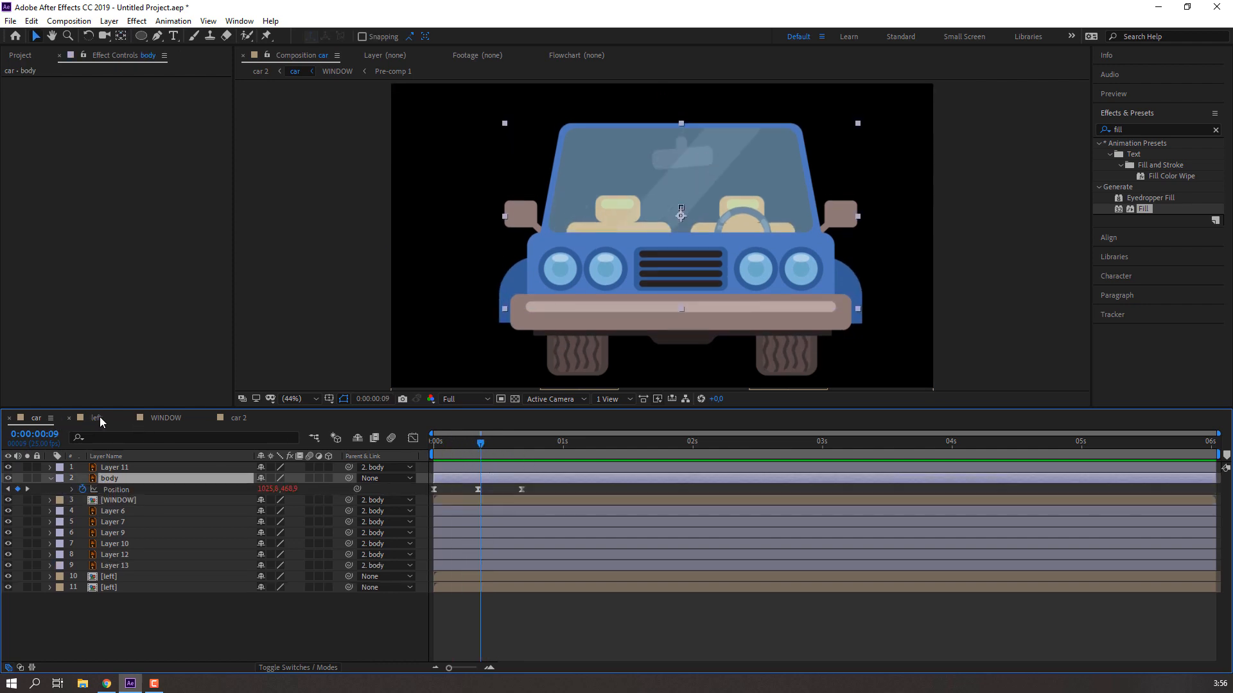
# Close the left and WINDOW timelines and move the shadow's 90% Scale keyframe in car 2 to frame 9
pyautogui.click(130, 417)
pyautogui.click(72, 417)
pyautogui.click(99, 418)
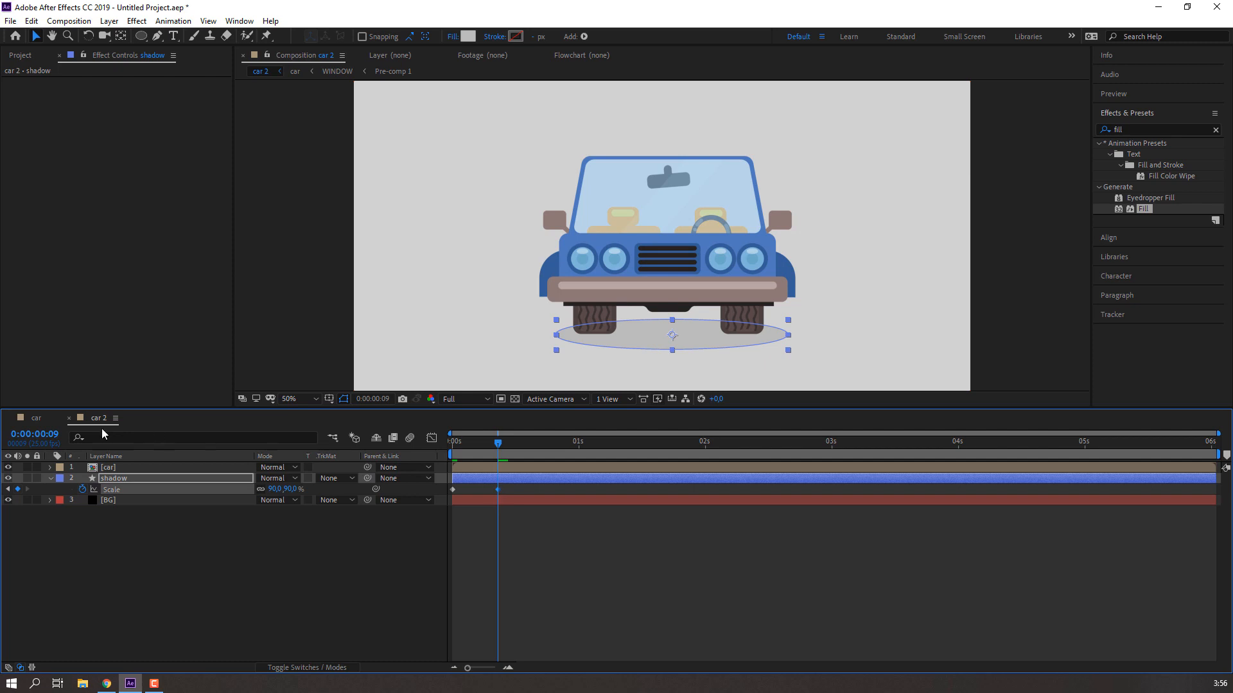
# Copy the shadow's first Scale keyframe to frame 17, matching the body's third Position keyframe in the car composition
pyautogui.click(34, 420)
pyautogui.moveTo(478, 443); pyautogui.dragTo(522, 445)
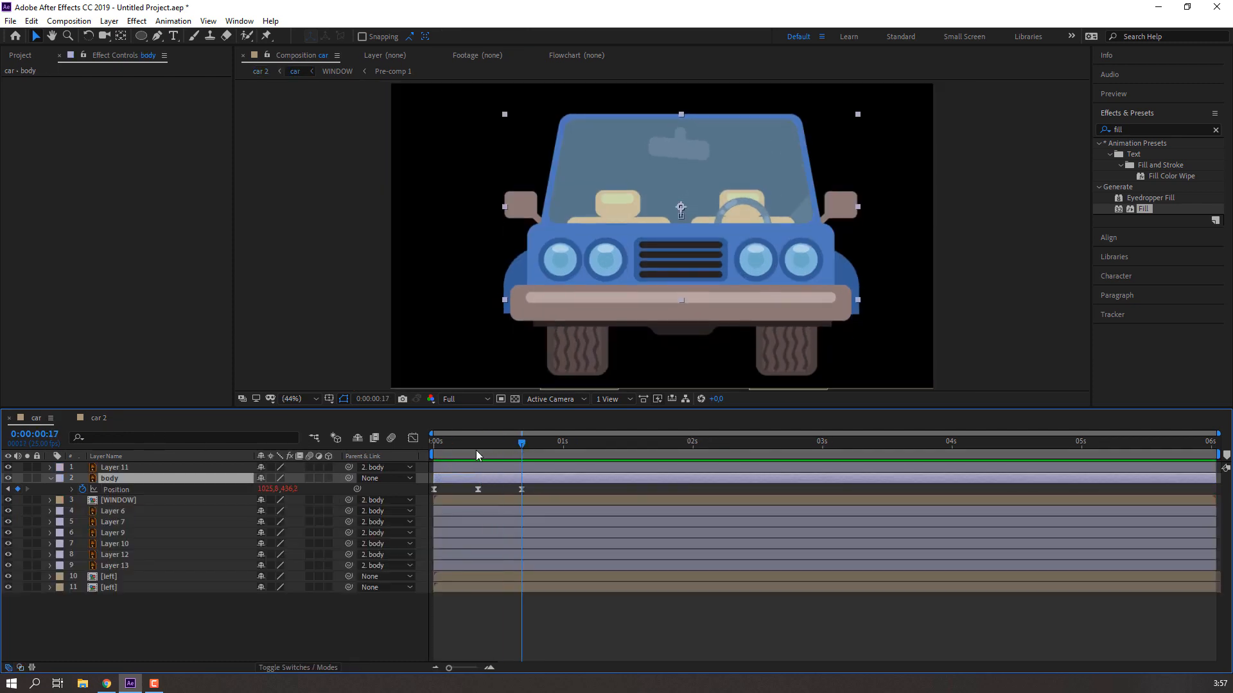
pyautogui.click(100, 421)
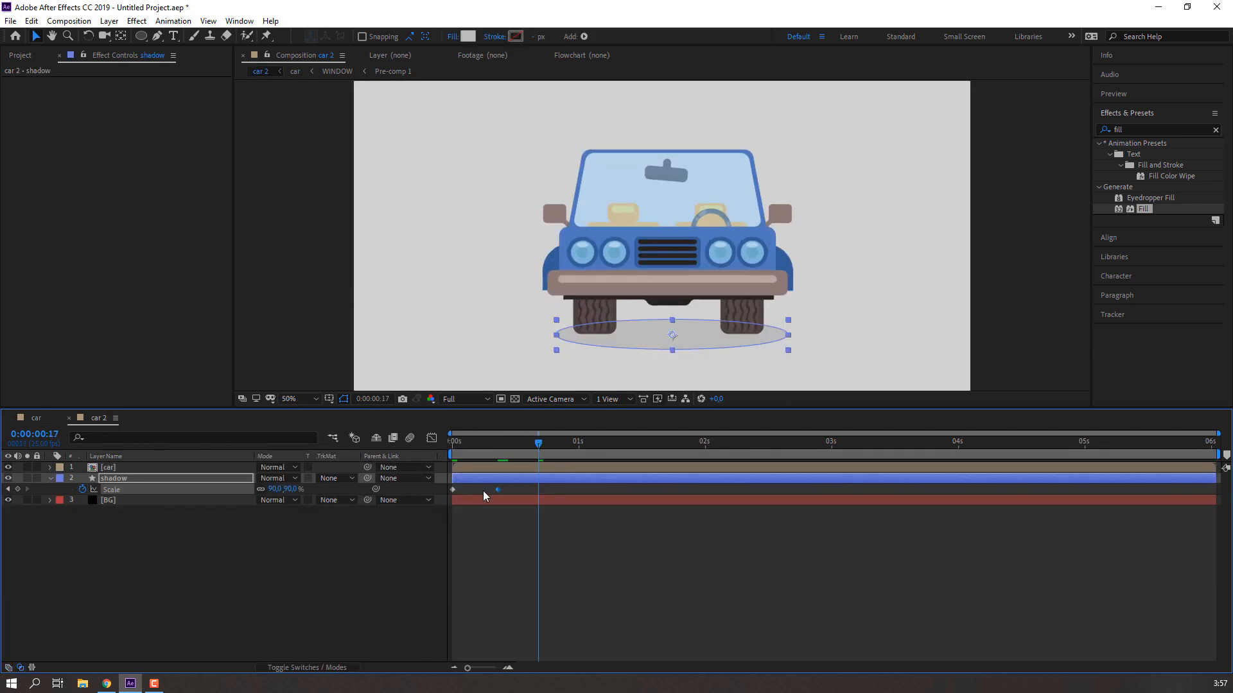
pyautogui.moveTo(483, 492); pyautogui.dragTo(438, 501)
pyautogui.hotkey('ctrl', 'c')
pyautogui.hotkey('ctrl', 'v')
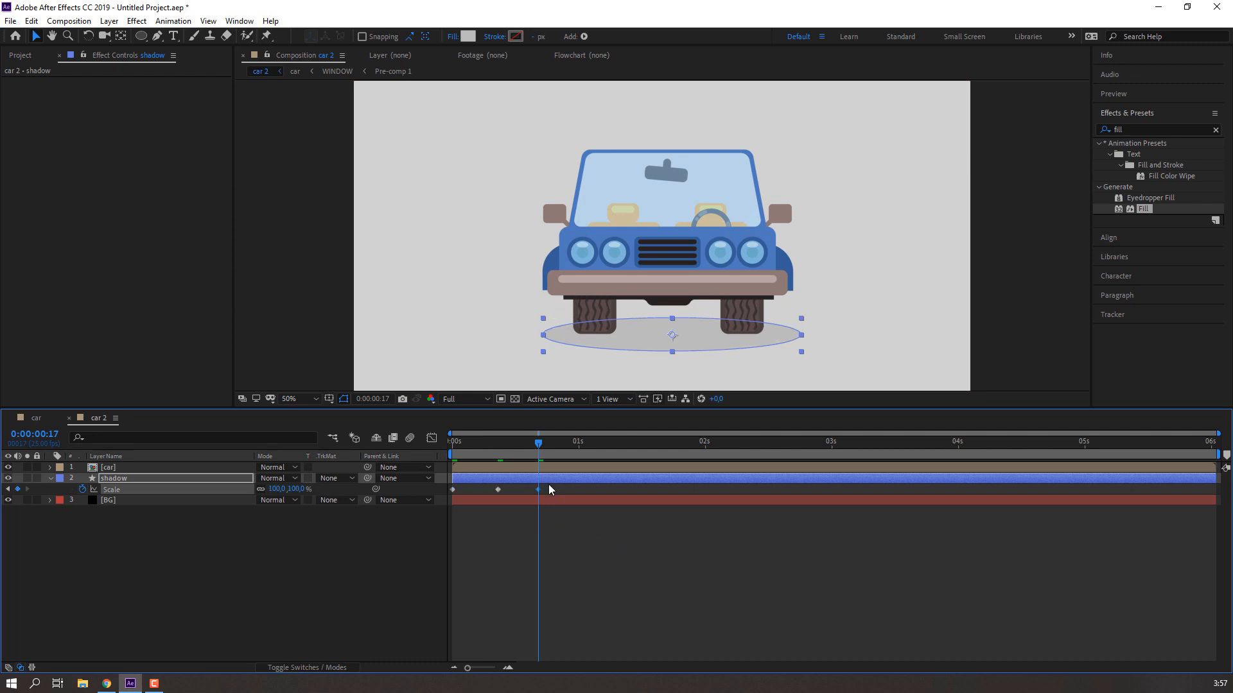
# Apply Easy Ease to all three of the shadow's Scale keyframes
pyautogui.moveTo(551, 490); pyautogui.dragTo(454, 495)
pyautogui.rightClick(453, 492)
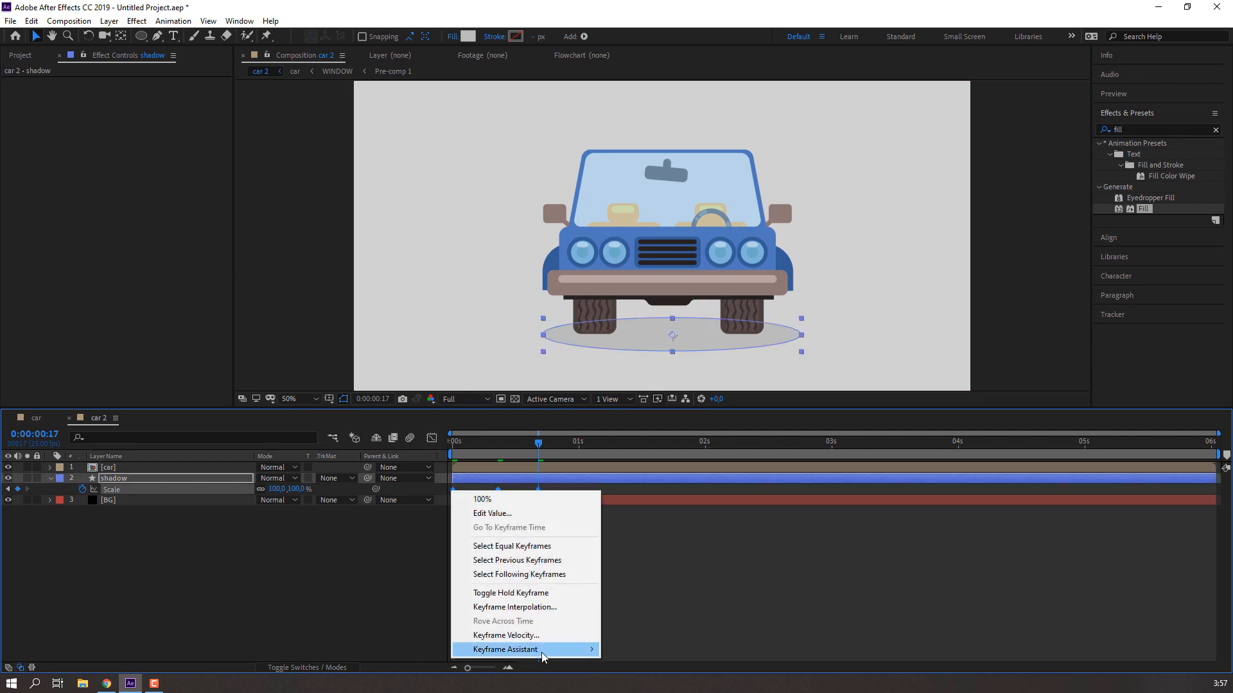
pyautogui.moveTo(542, 655)
pyautogui.click(693, 564)
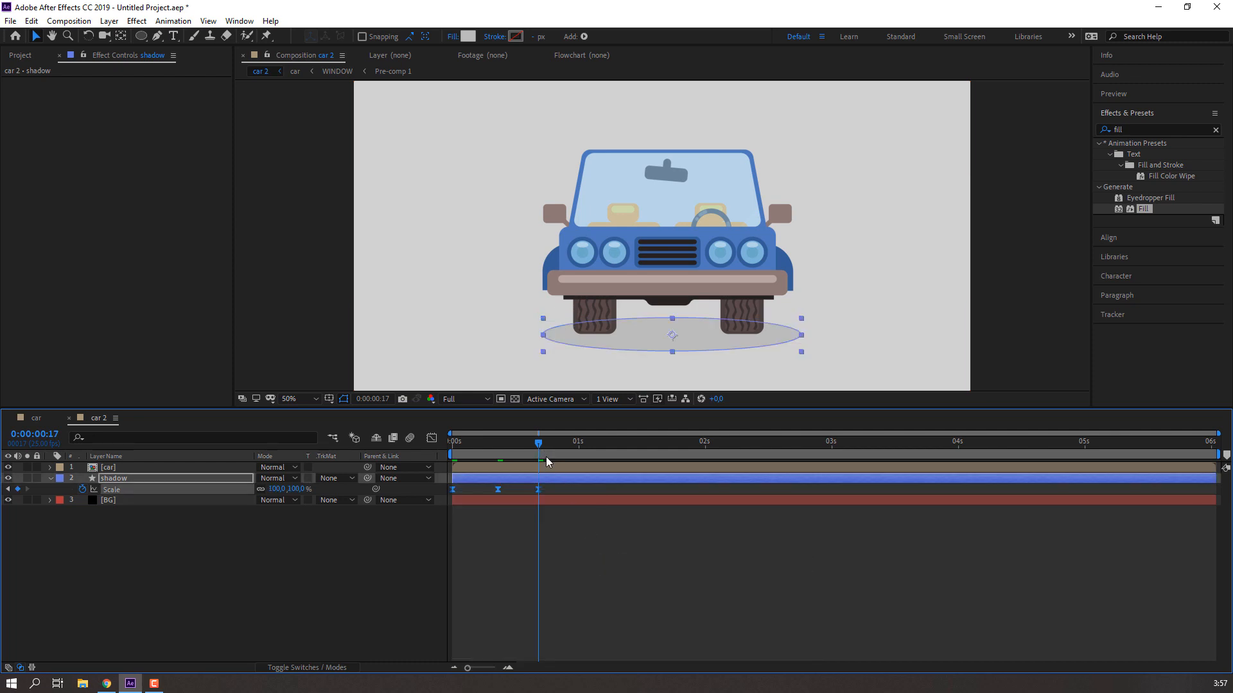
# End the work area at frame 17, preview the shadow's scaling, and return to the first frame
pyautogui.press('n')
pyautogui.click(610, 558)
pyautogui.press('space')
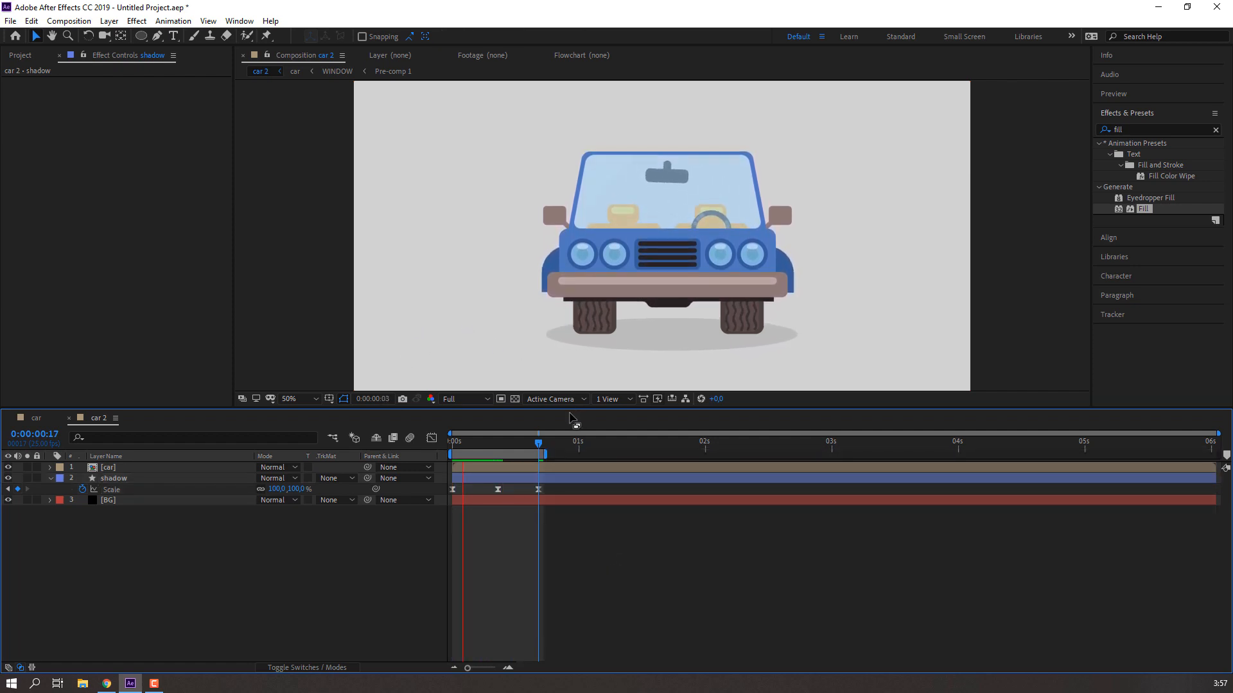
pyautogui.press('space')
pyautogui.press('Home')
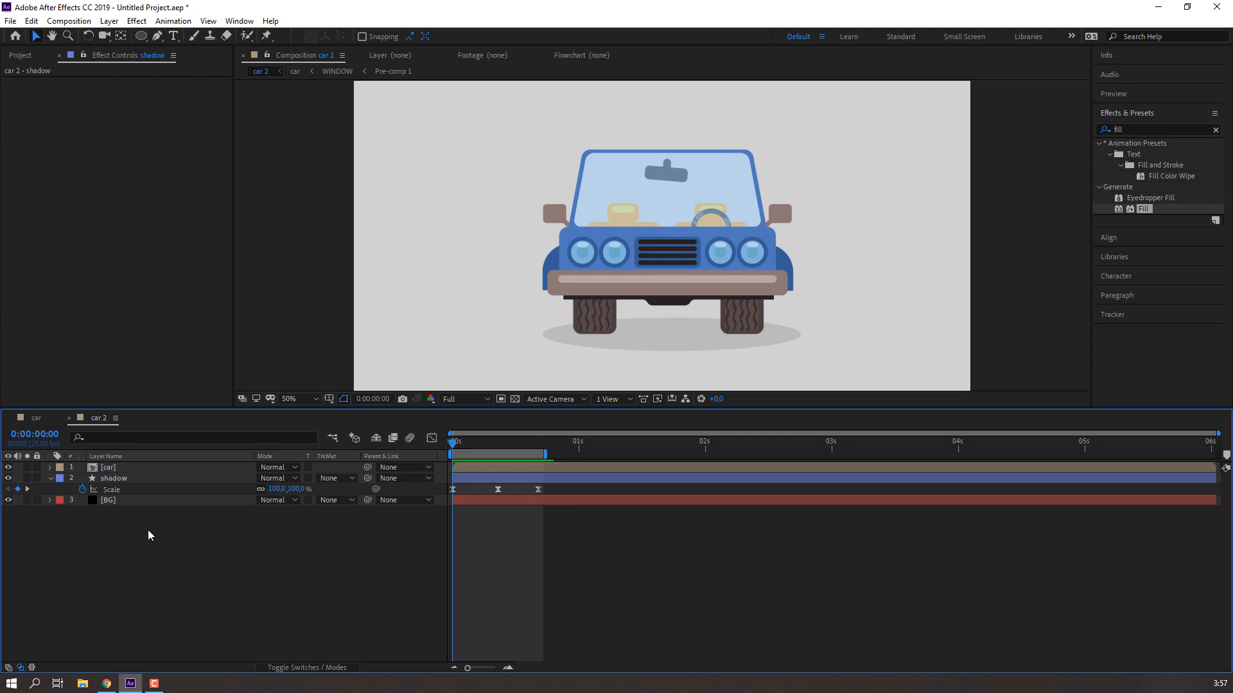
# Add the expression loopOutDuration(type = "cycle", duration = 0) to the shadow layer's Scale
pyautogui.keyDown('alt'); pyautogui.click(84, 490); pyautogui.keyUp('alt')
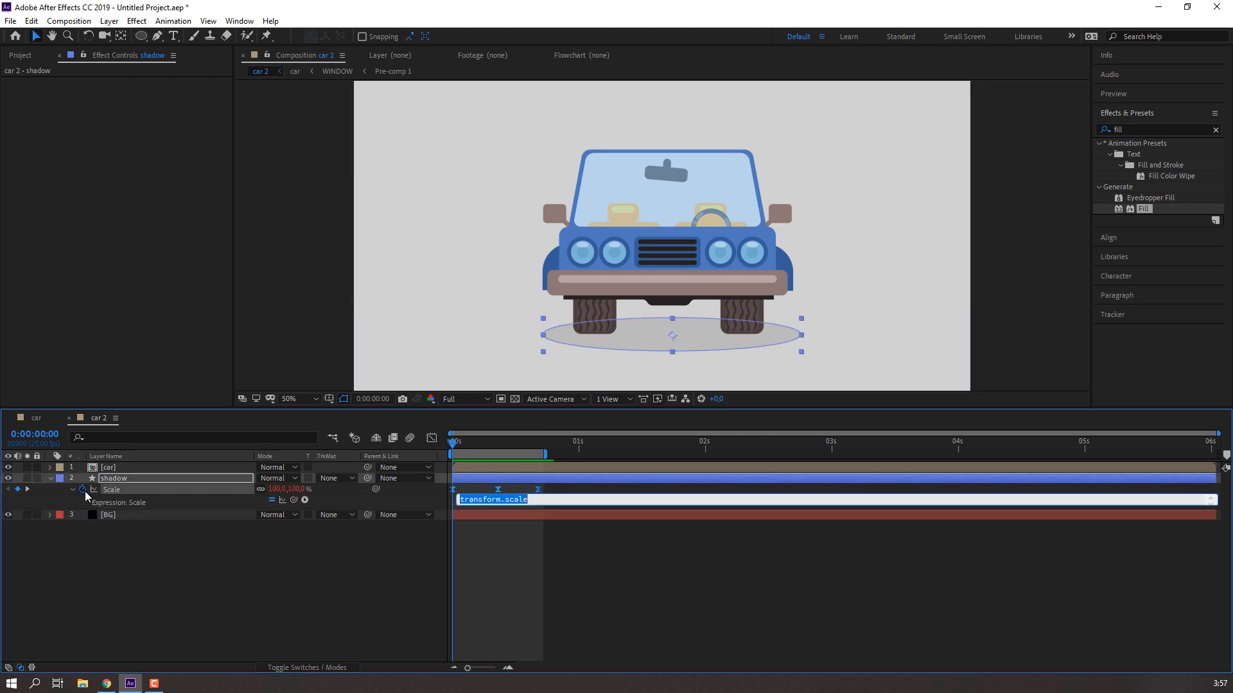
pyautogui.click(305, 500)
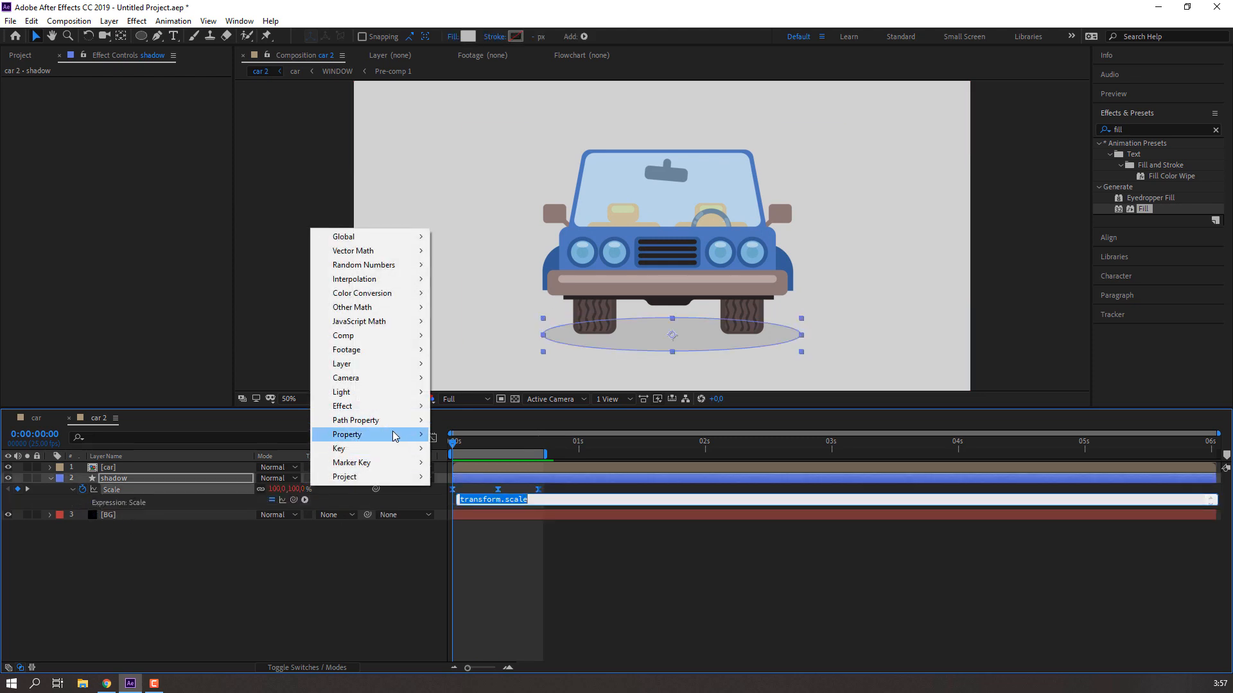
pyautogui.moveTo(391, 435)
pyautogui.click(578, 307)
pyautogui.click(352, 591)
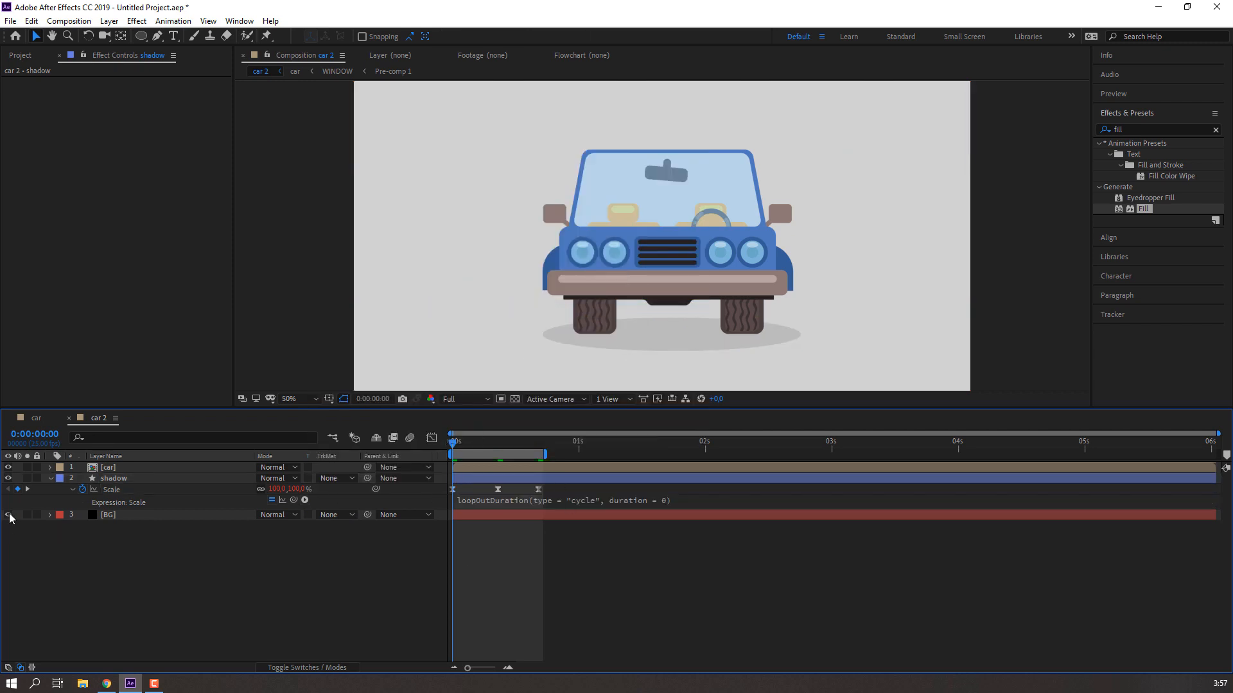
# Collapse the shadow layer's properties, extend the work area to the end of the composition, and preview the looping shadow
pyautogui.click(50, 479)
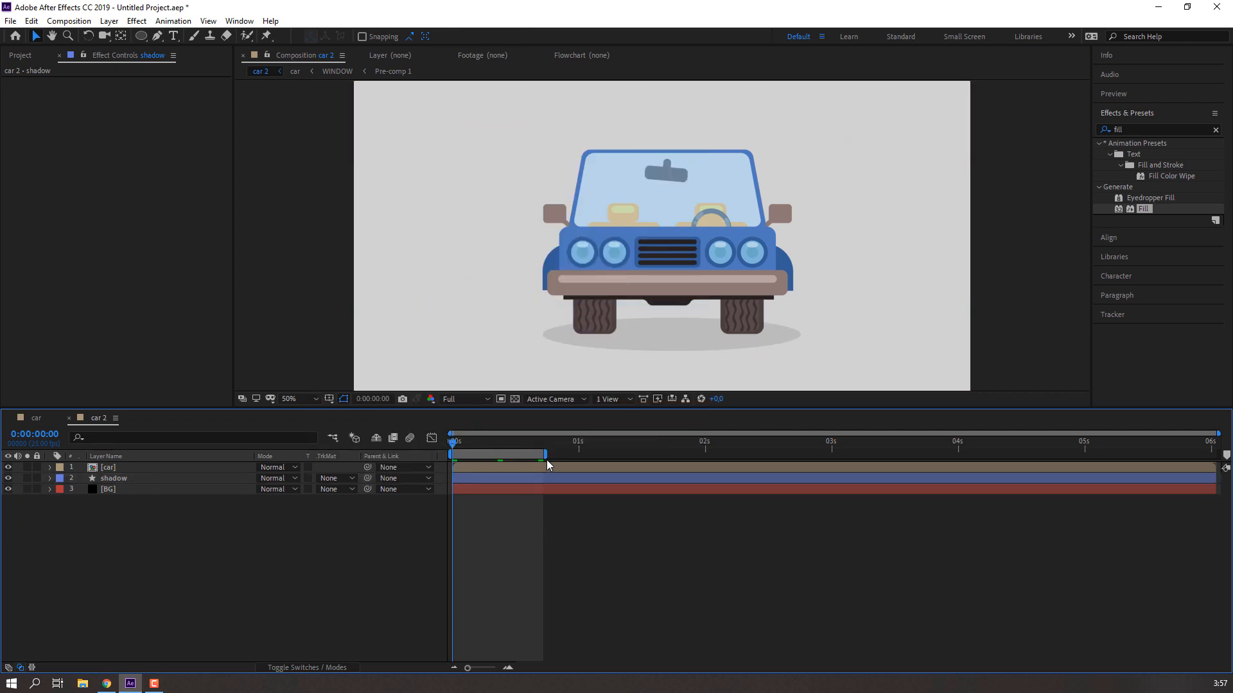
pyautogui.moveTo(570, 453); pyautogui.dragTo(1218, 452)
pyautogui.press('space')
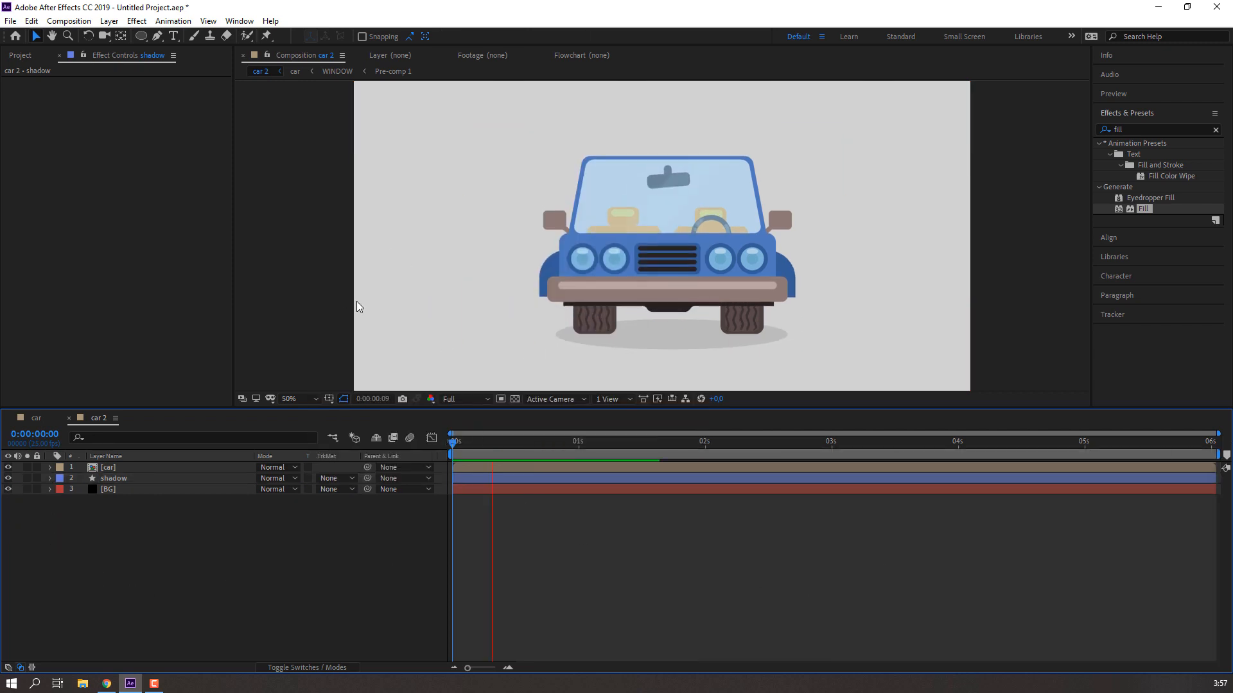
pyautogui.press(',')
pyautogui.press('.')
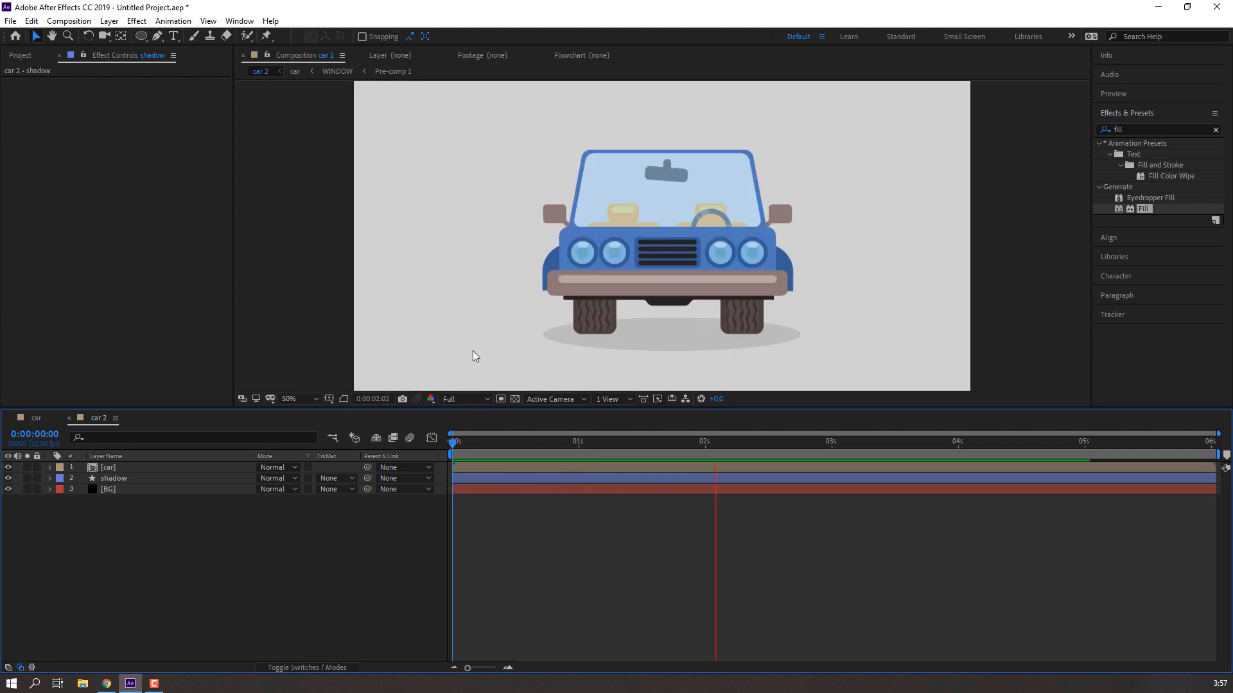
pyautogui.press('space')
# Set the shadow's Scale keyframe at frame 9 to 95%
pyautogui.click(129, 479)
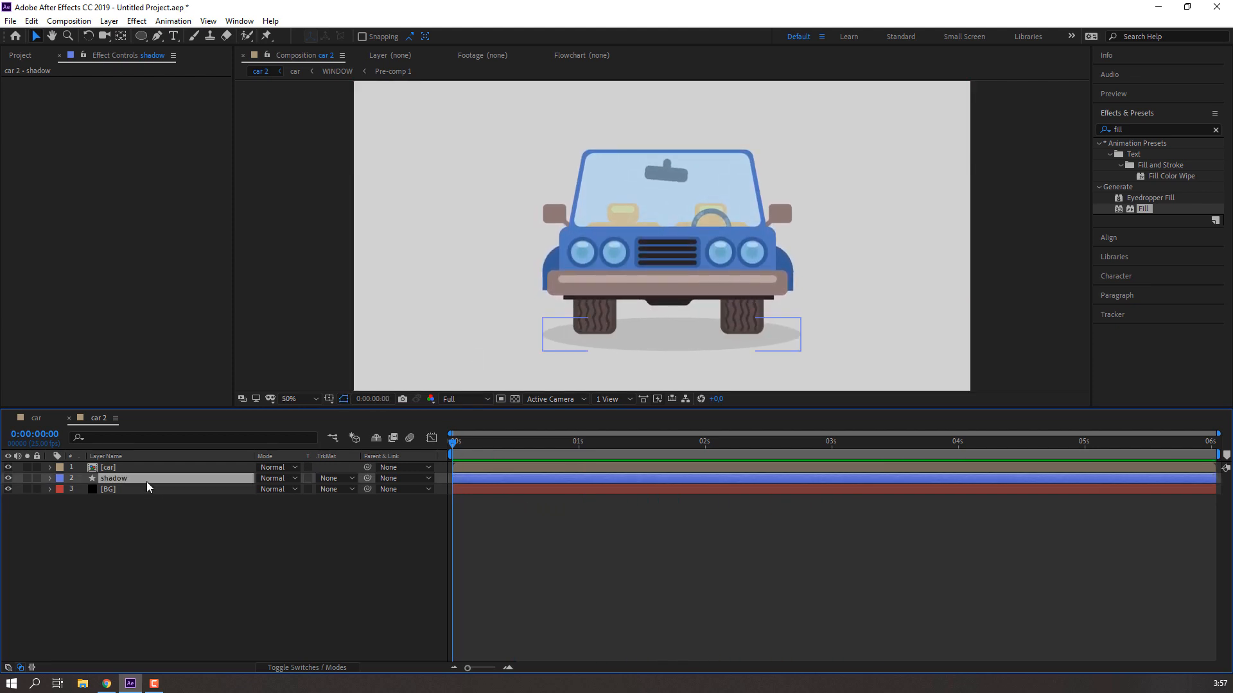
pyautogui.press('s')
pyautogui.moveTo(454, 443); pyautogui.dragTo(493, 447)
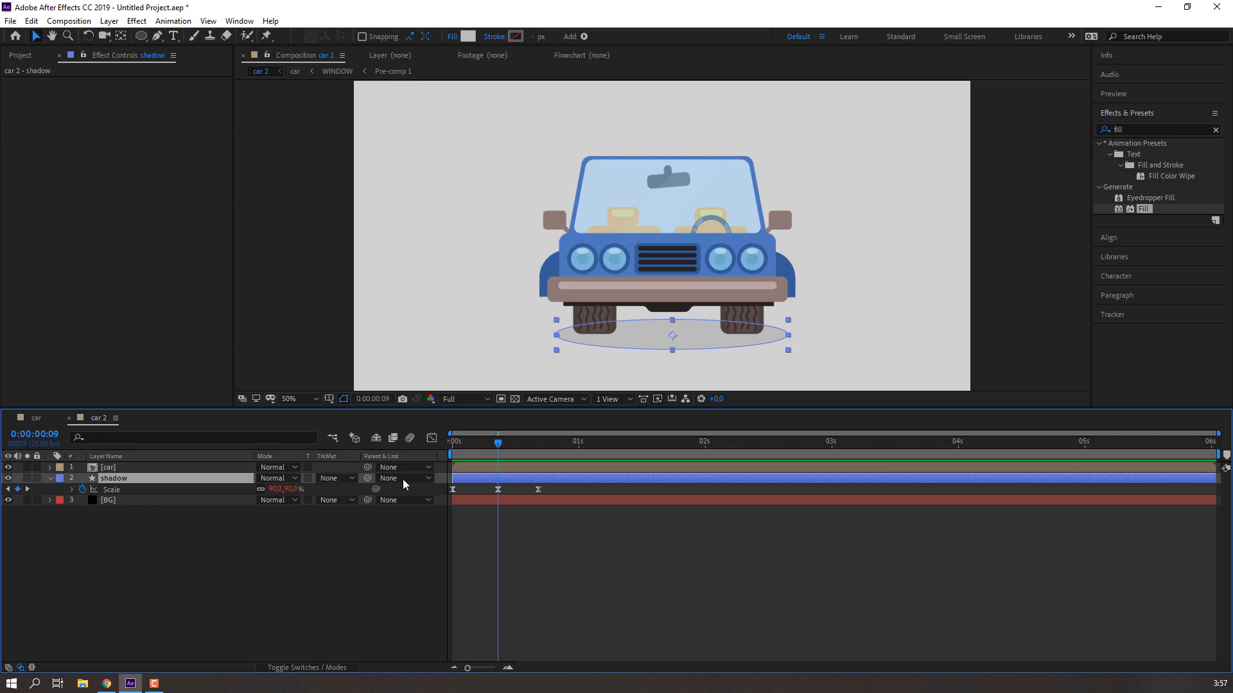
pyautogui.click(682, 564)
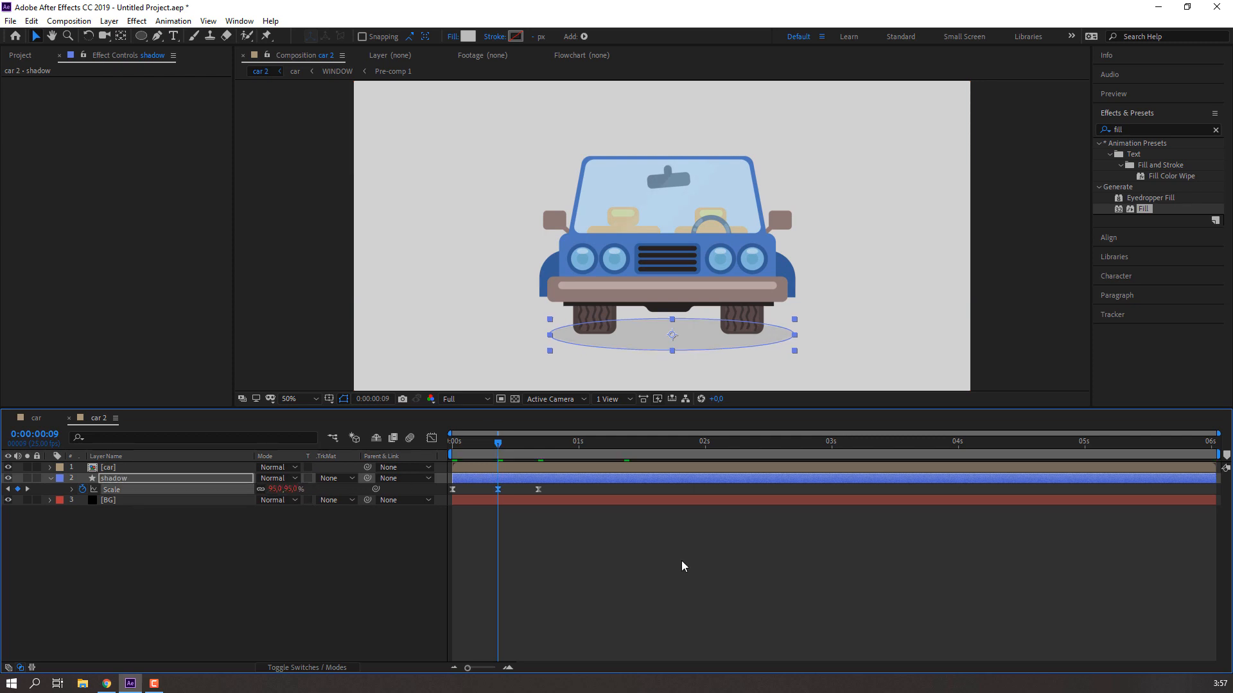
# Play back the car 2 animation and examine the shadow's motion at different magnifications
pyautogui.press('space')
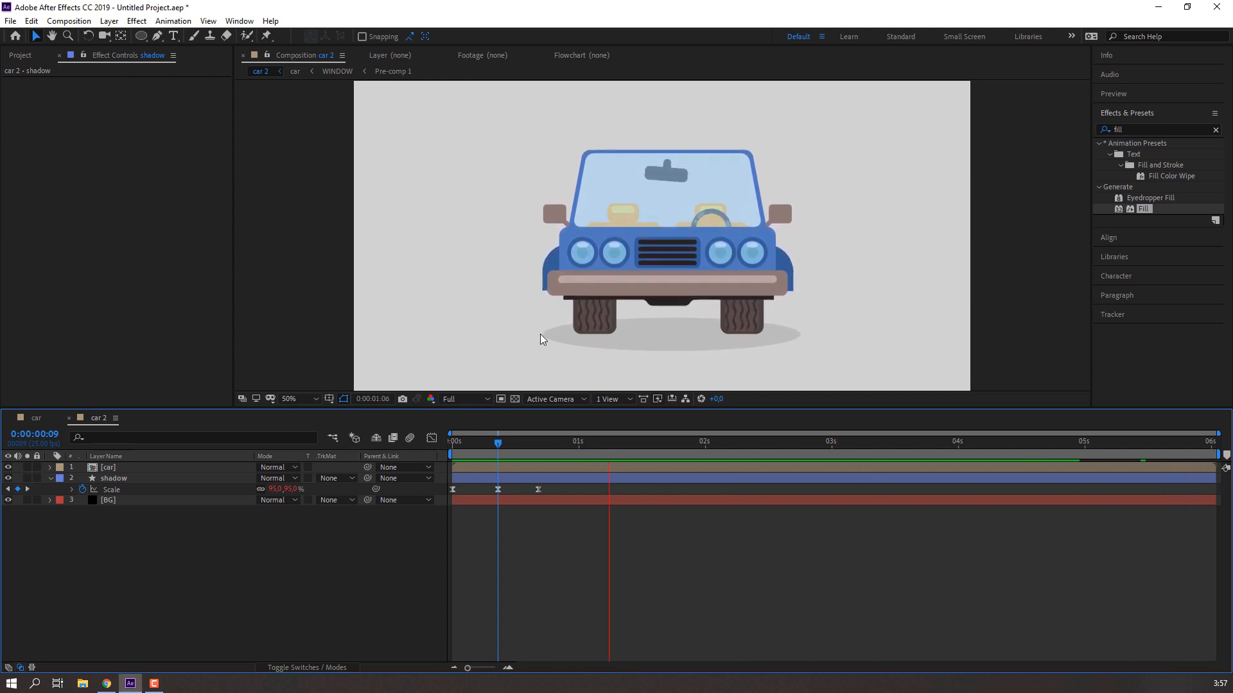
pyautogui.press(',')
pyautogui.press(',')
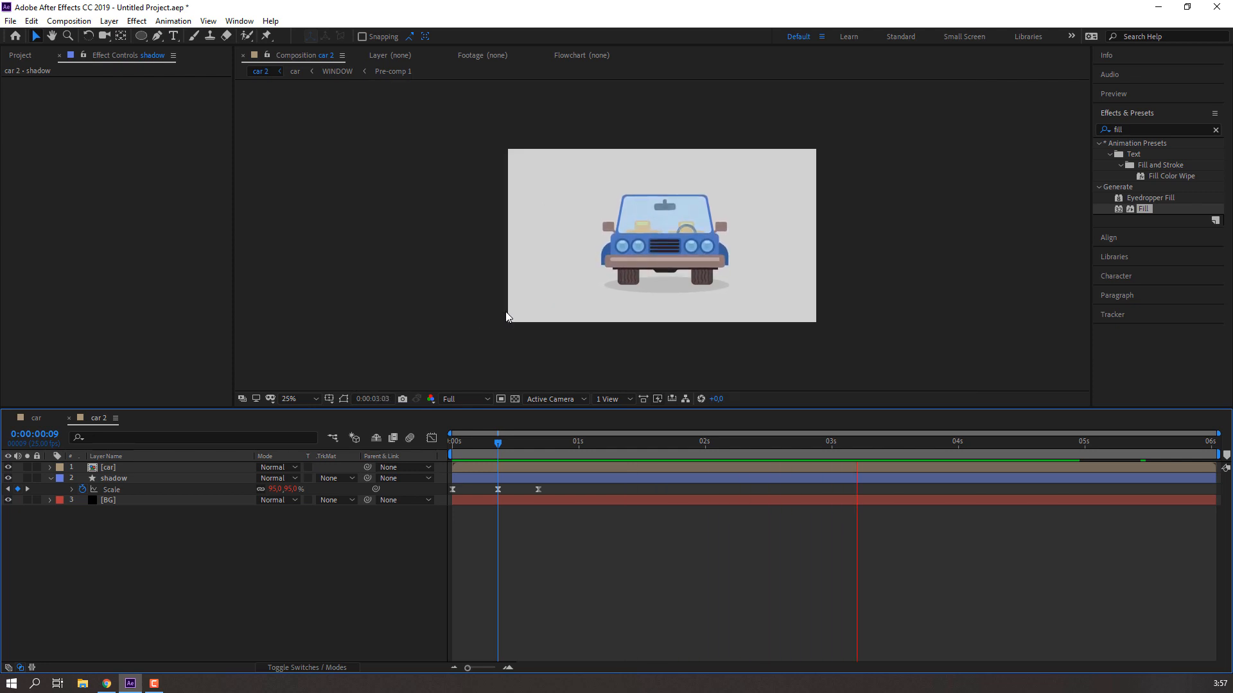
pyautogui.press('.')
pyautogui.press('.')
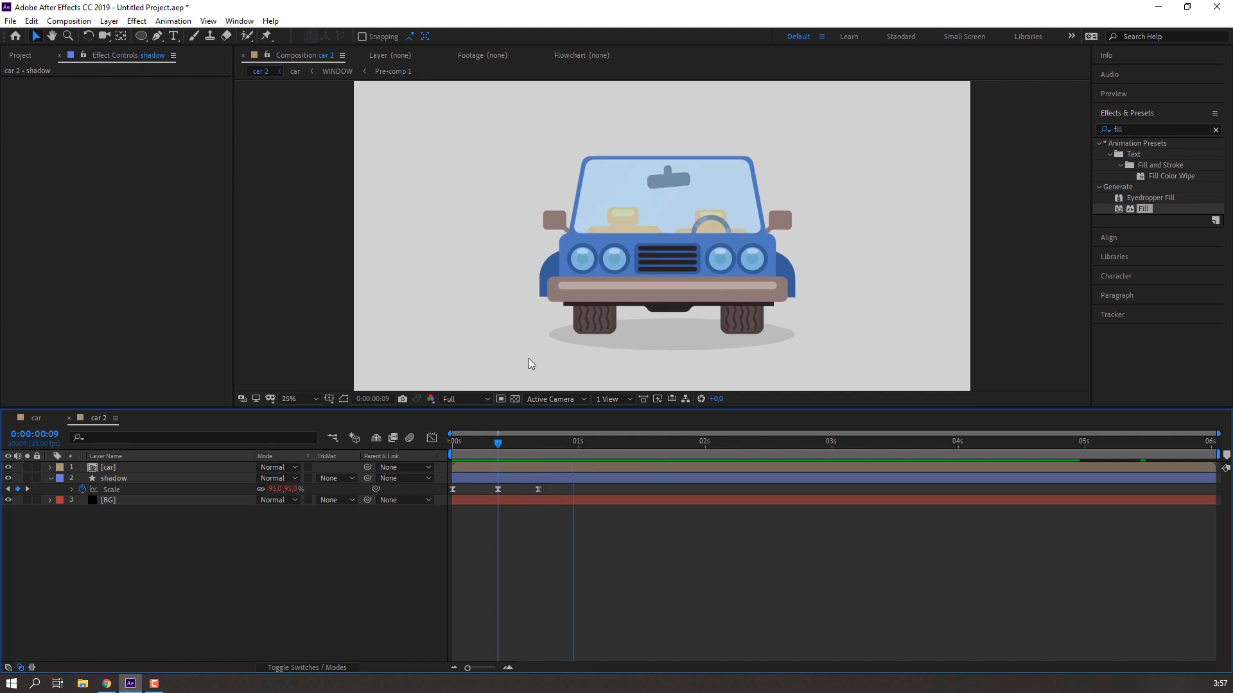
pyautogui.press(',')
pyautogui.press(',')
pyautogui.press('.')
pyautogui.press('.')
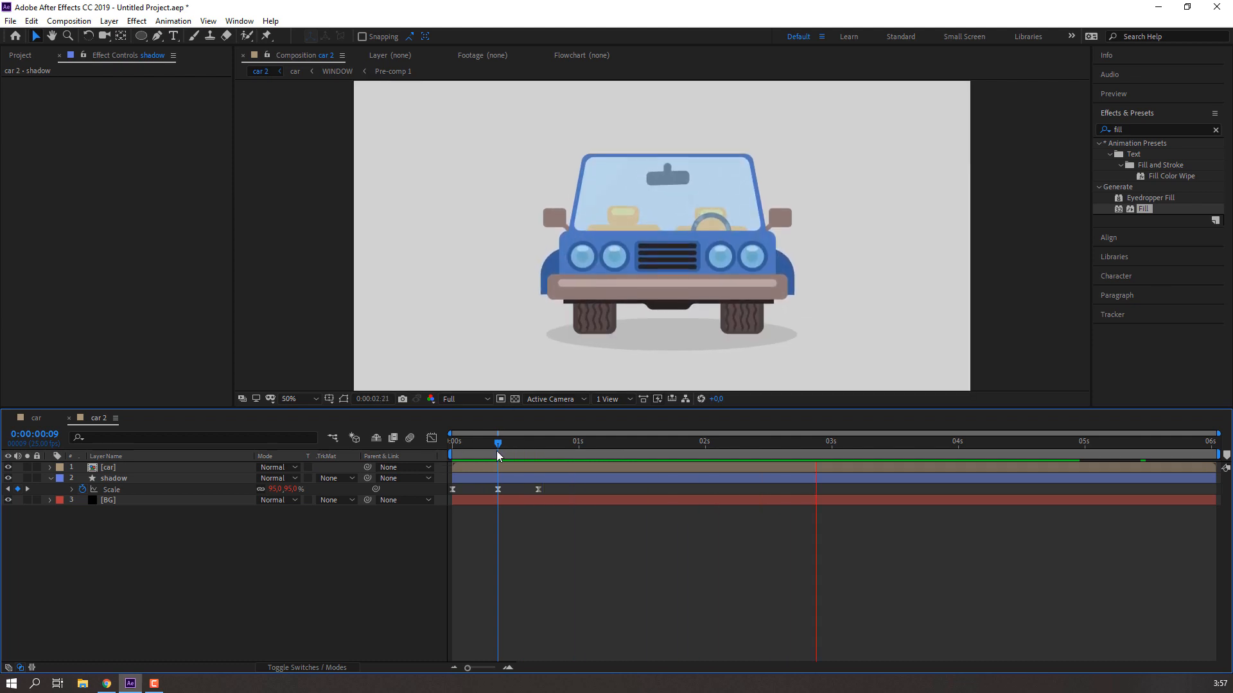
# Change the BG layer's Fill effect colour to orange EE843E
pyautogui.click(151, 503)
pyautogui.click(133, 115)
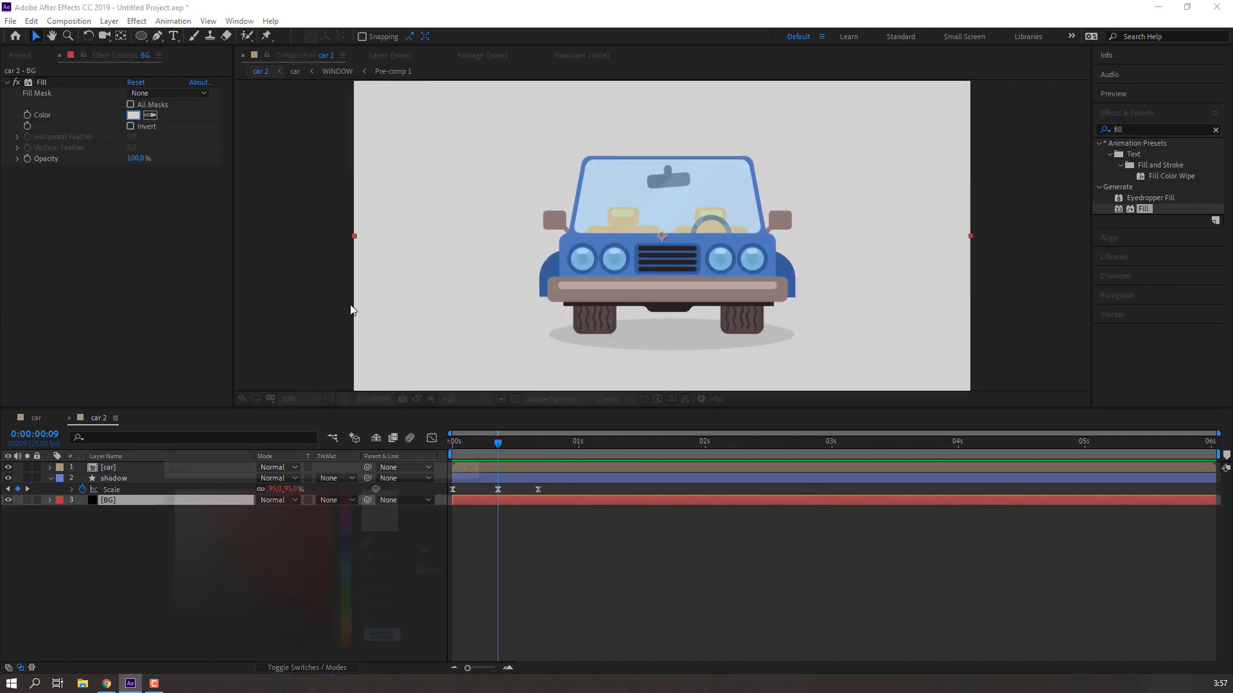
pyautogui.moveTo(254, 526)
pyautogui.mouseDown()
pyautogui.moveTo(193, 523)
pyautogui.moveTo(146, 605)
pyautogui.moveTo(235, 595)
pyautogui.mouseUp()
pyautogui.moveTo(353, 565); pyautogui.dragTo(352, 555)
pyautogui.click(267, 608)
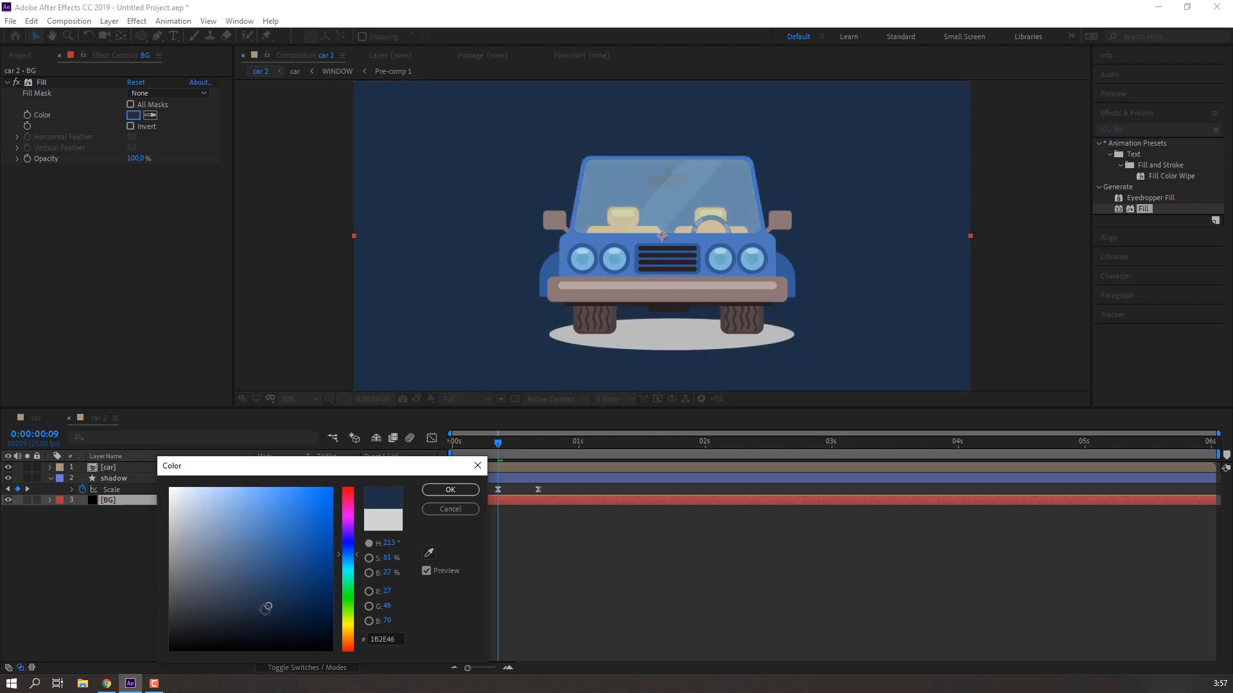
pyautogui.moveTo(220, 604)
pyautogui.mouseDown()
pyautogui.moveTo(296, 589)
pyautogui.moveTo(278, 578)
pyautogui.moveTo(275, 517)
pyautogui.moveTo(302, 586)
pyautogui.moveTo(289, 606)
pyautogui.mouseUp()
pyautogui.moveTo(351, 584); pyautogui.dragTo(347, 644)
pyautogui.moveTo(297, 511); pyautogui.dragTo(291, 497)
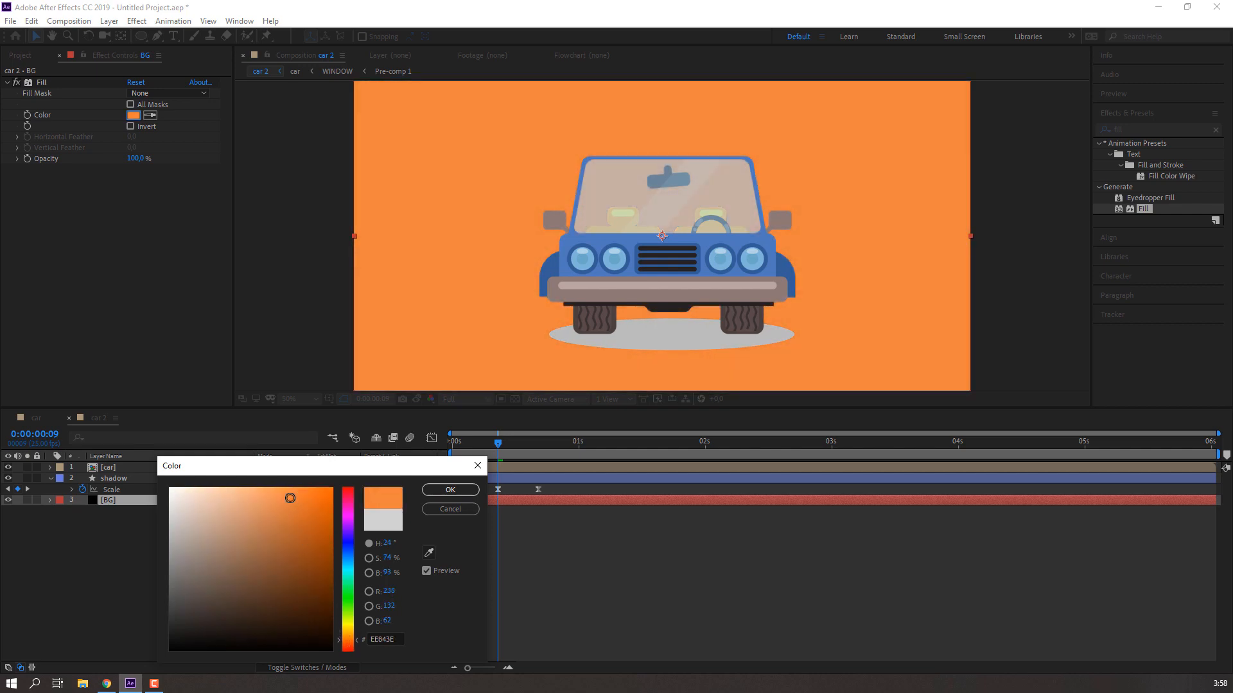
pyautogui.click(448, 490)
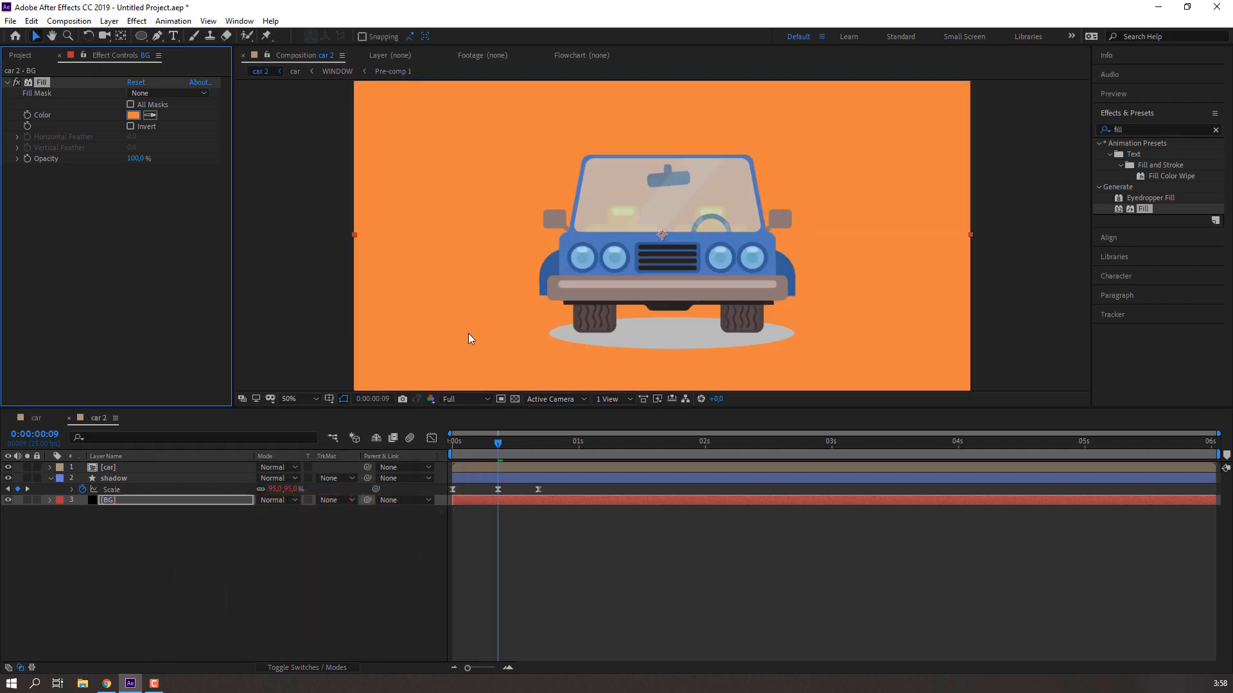
# Sample the orange background for the shadow layer's shape fill and darken it to C66F36
pyautogui.click(133, 478)
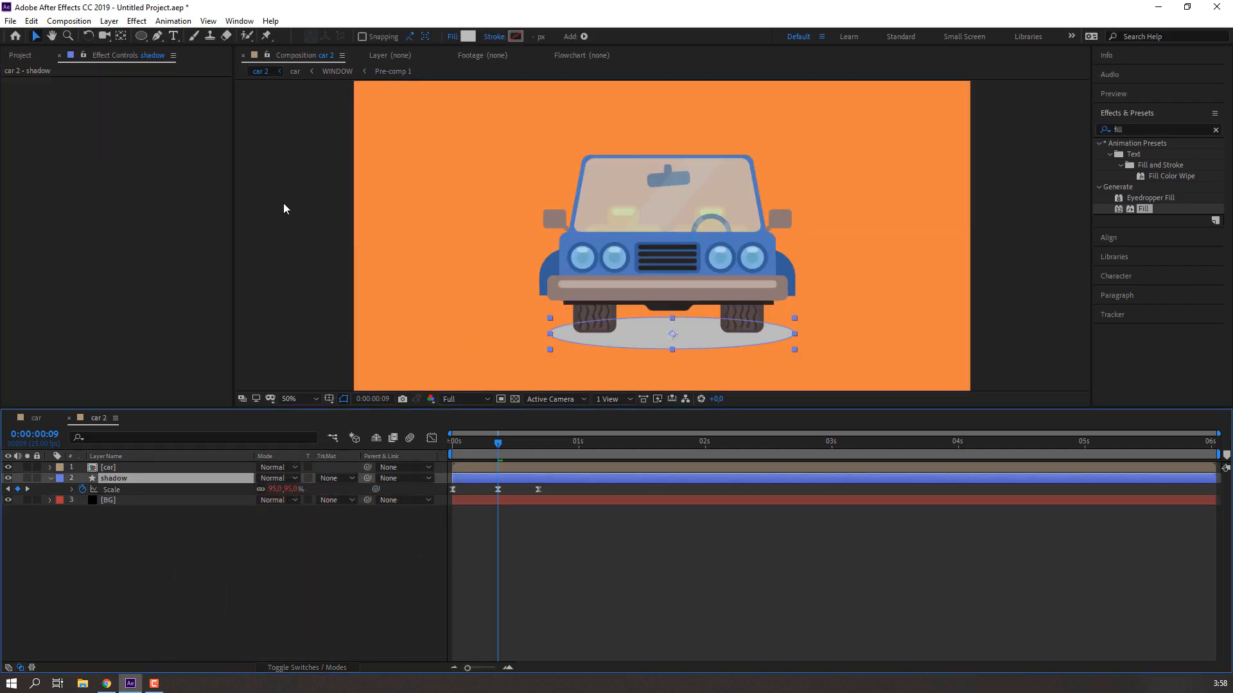
pyautogui.click(473, 36)
pyautogui.click(429, 555)
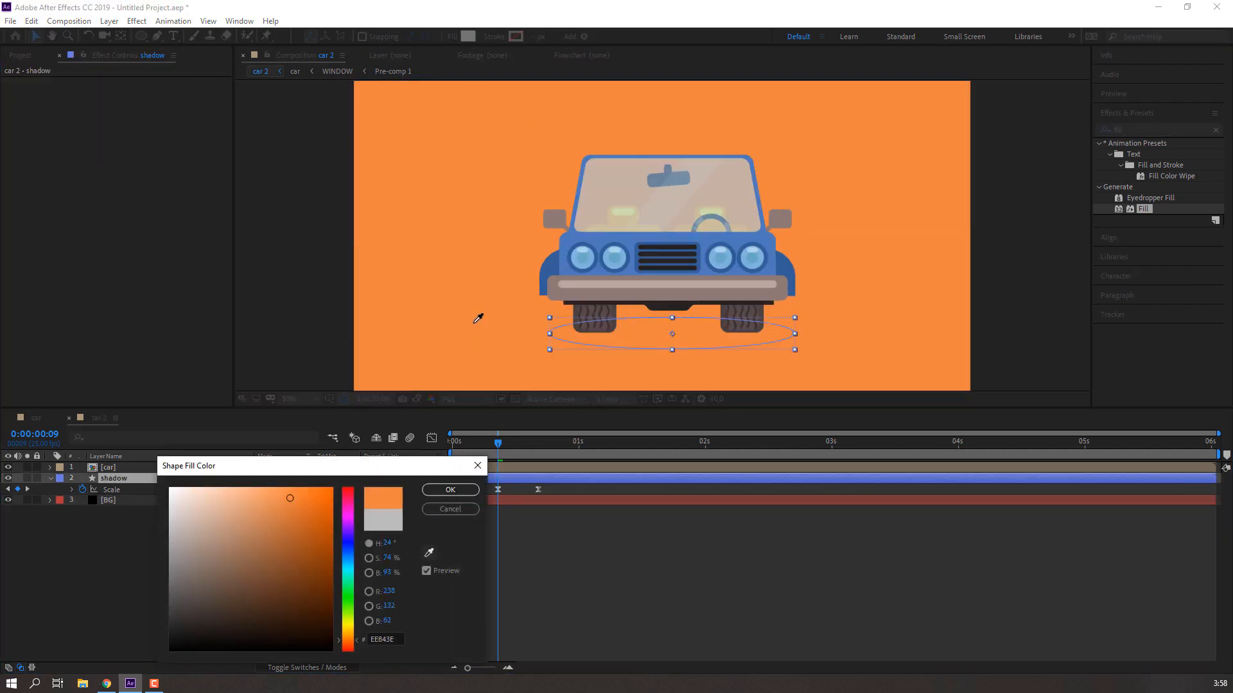
pyautogui.click(290, 512)
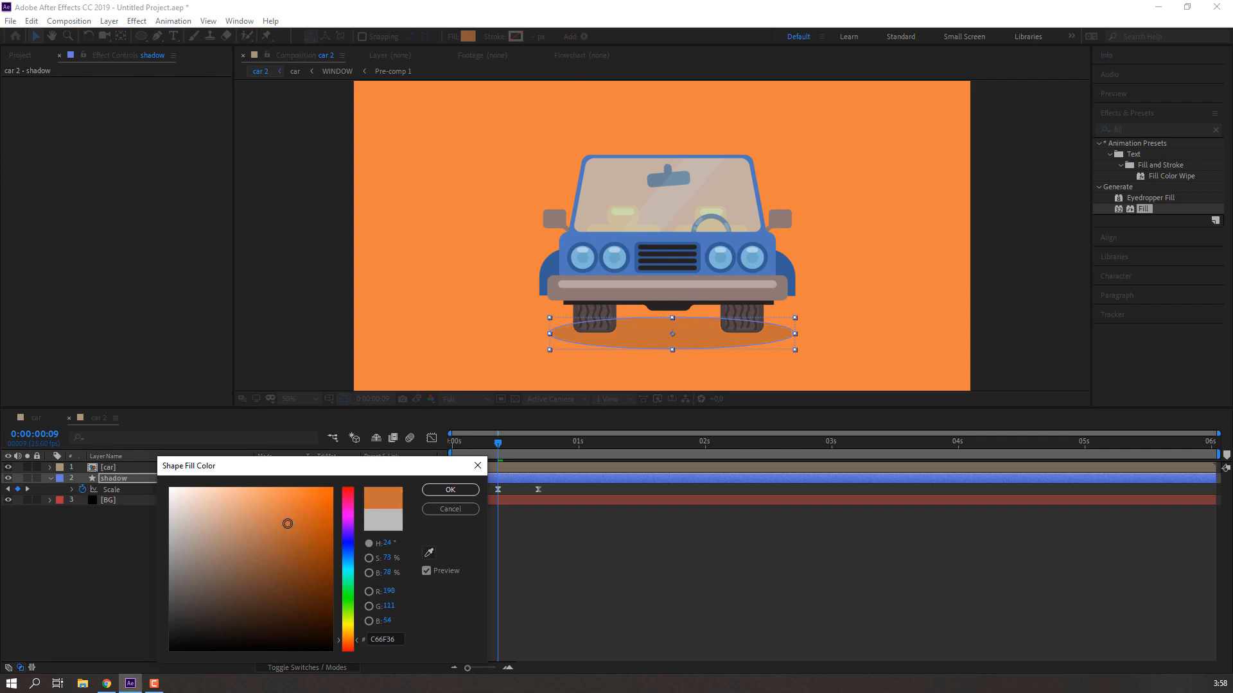
pyautogui.click(423, 491)
# Play back the car 2 animation to check the new background and shadow colours, and park the playhead at frame 11
pyautogui.press('space')
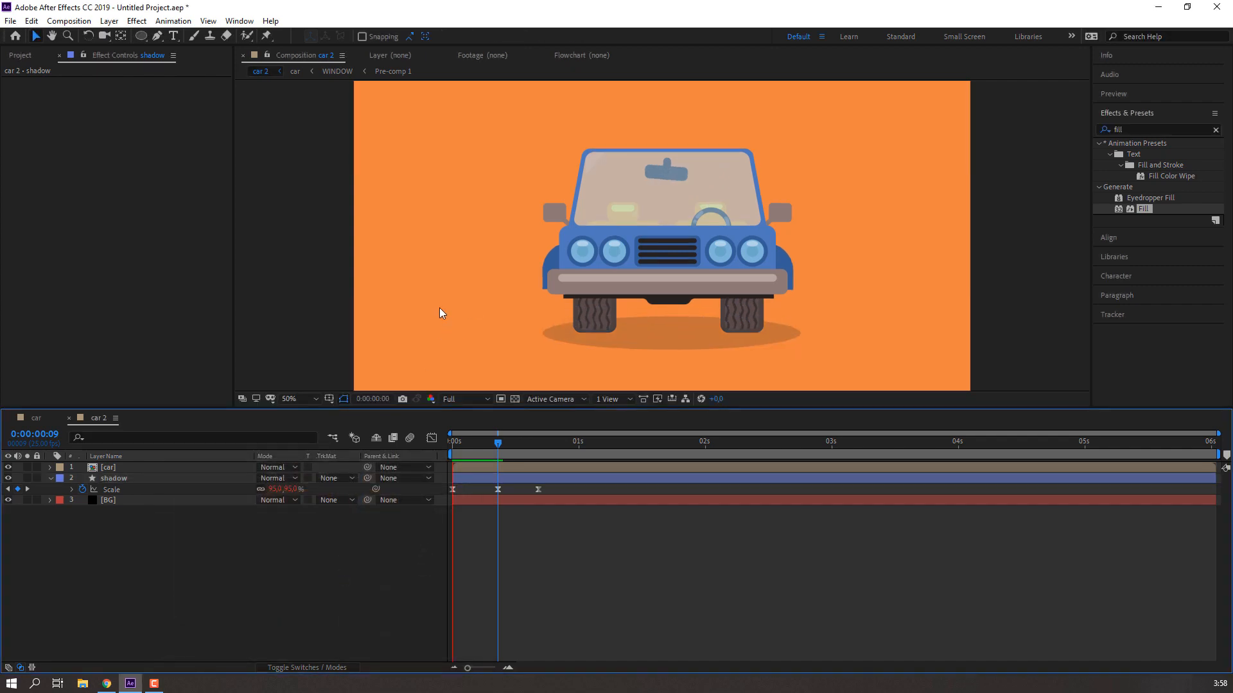
pyautogui.press(',')
pyautogui.press('.')
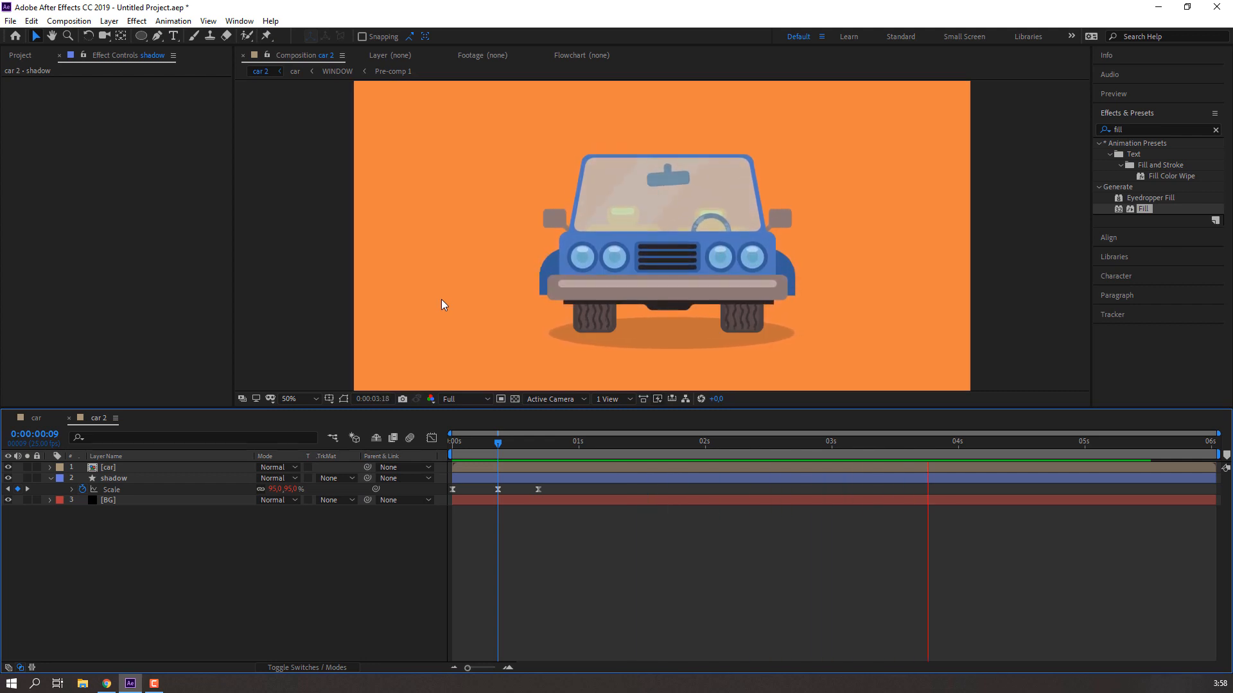
pyautogui.click(509, 439)
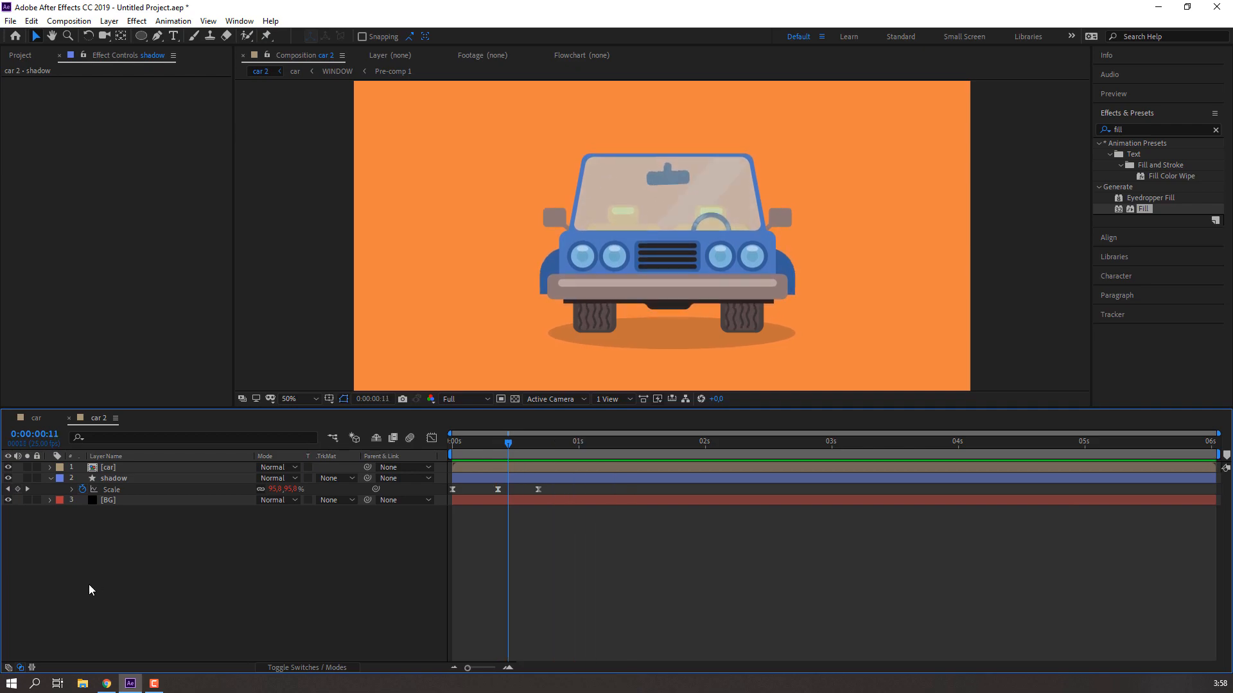